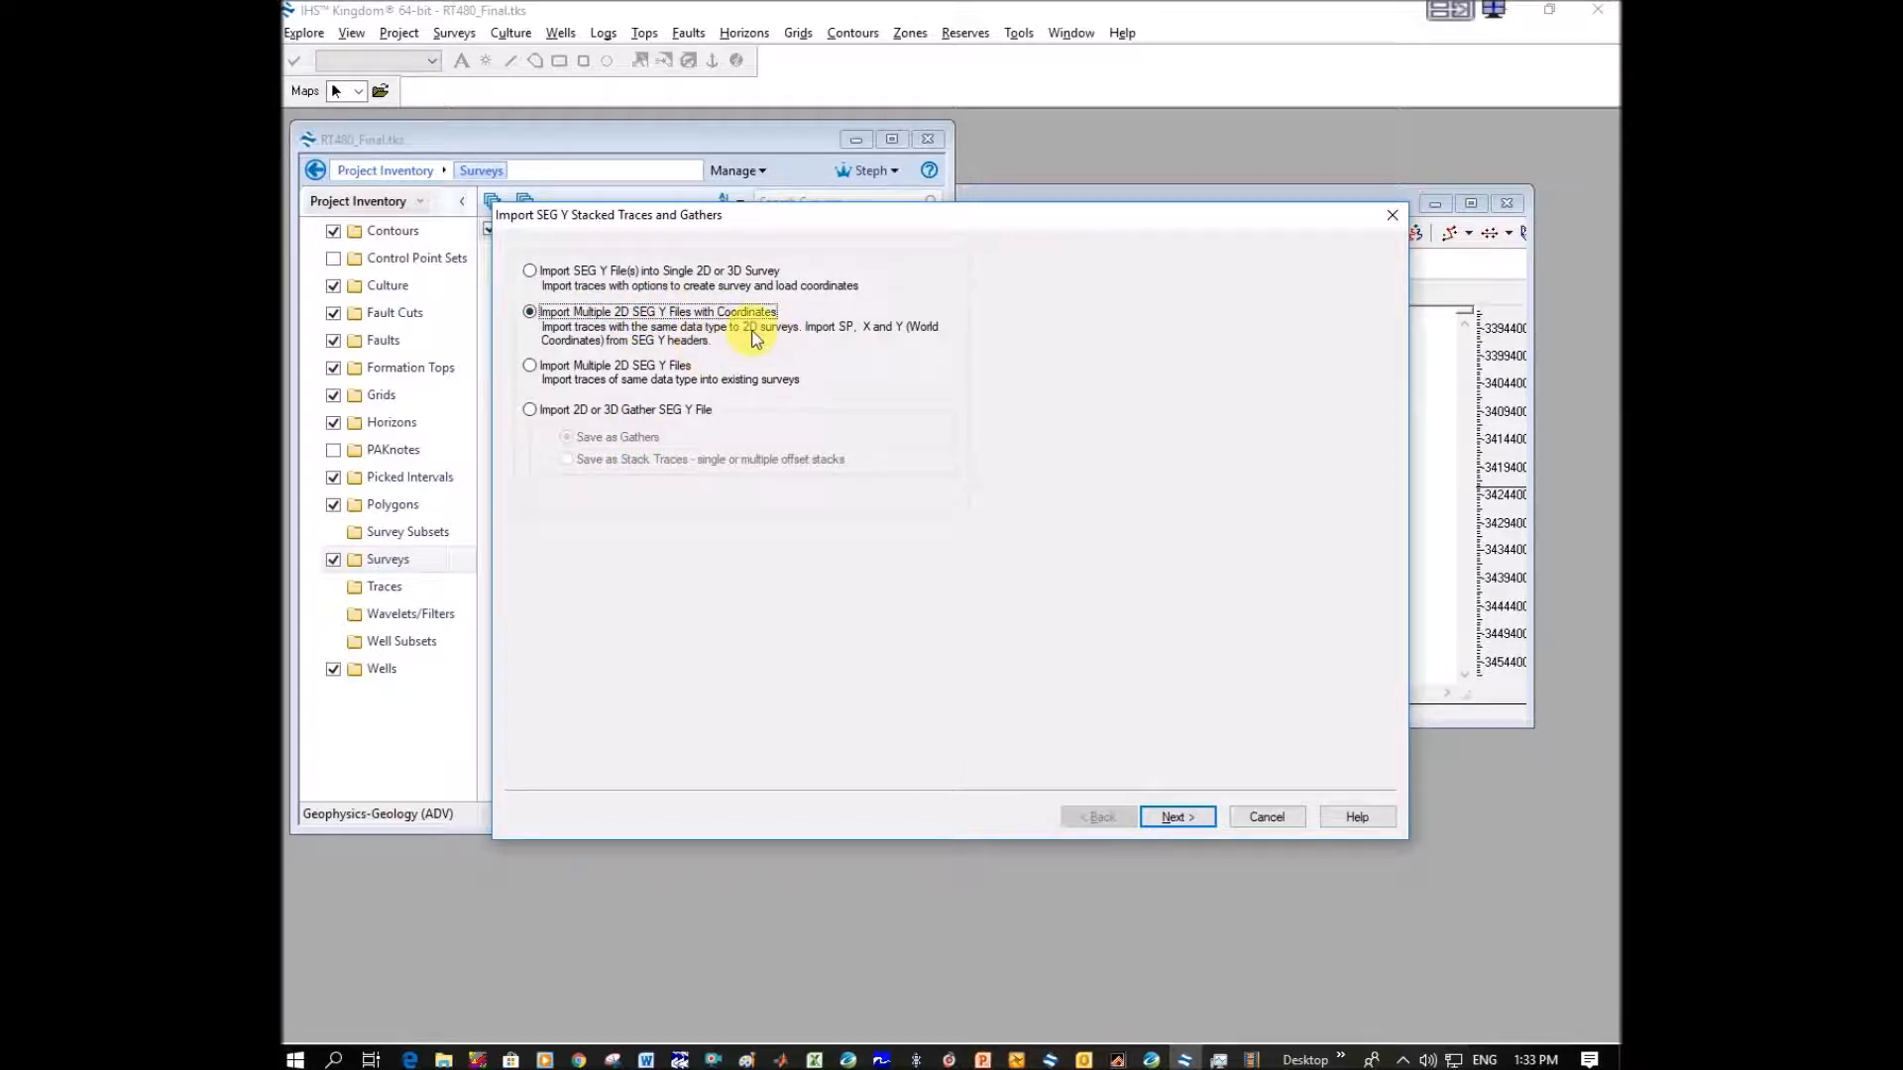
Choose the bulk import of 2D SEG Y files with coordinates and load RT_480_MIGBLIP_16SEC_Amplitudes_FIXEDCOORD_SE.sgy from disk as time data.
{"action": "left_click", "coordinate": [1177, 816]}
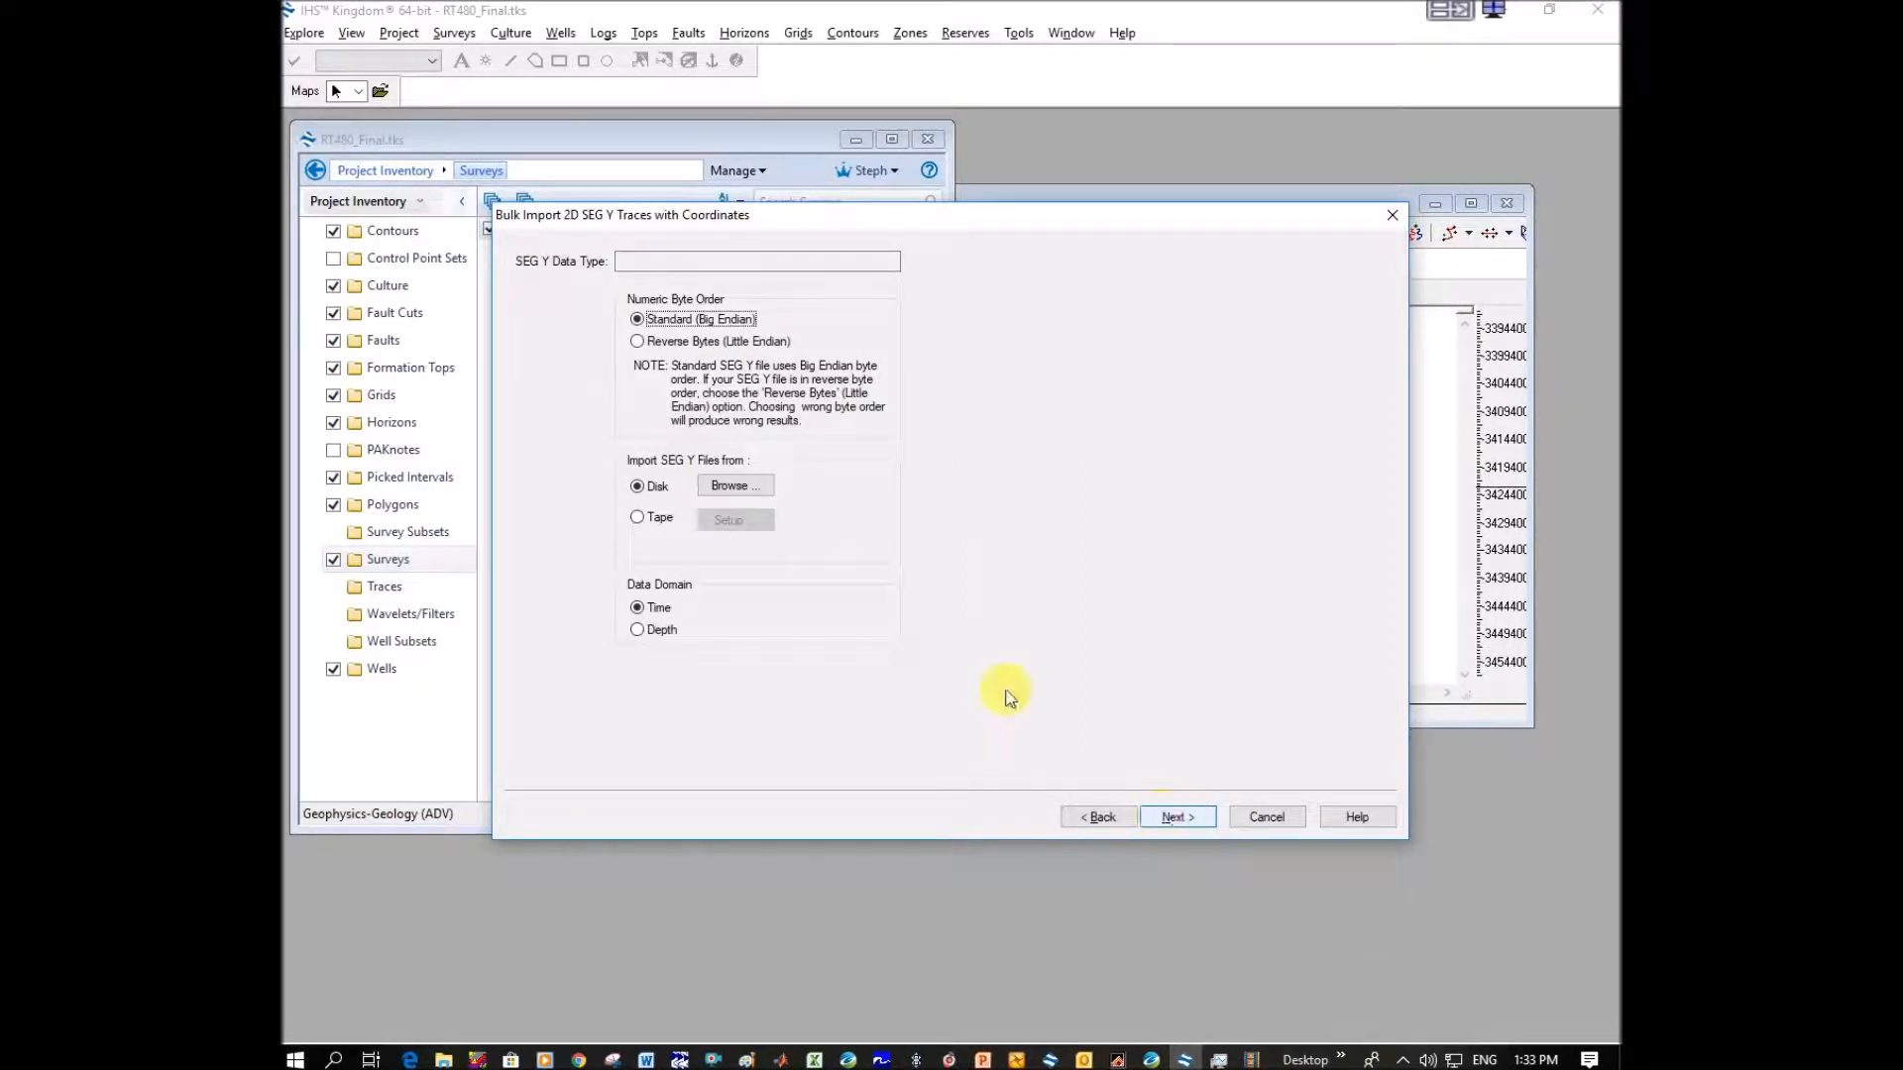
{"action": "left_click", "coordinate": [758, 486]}
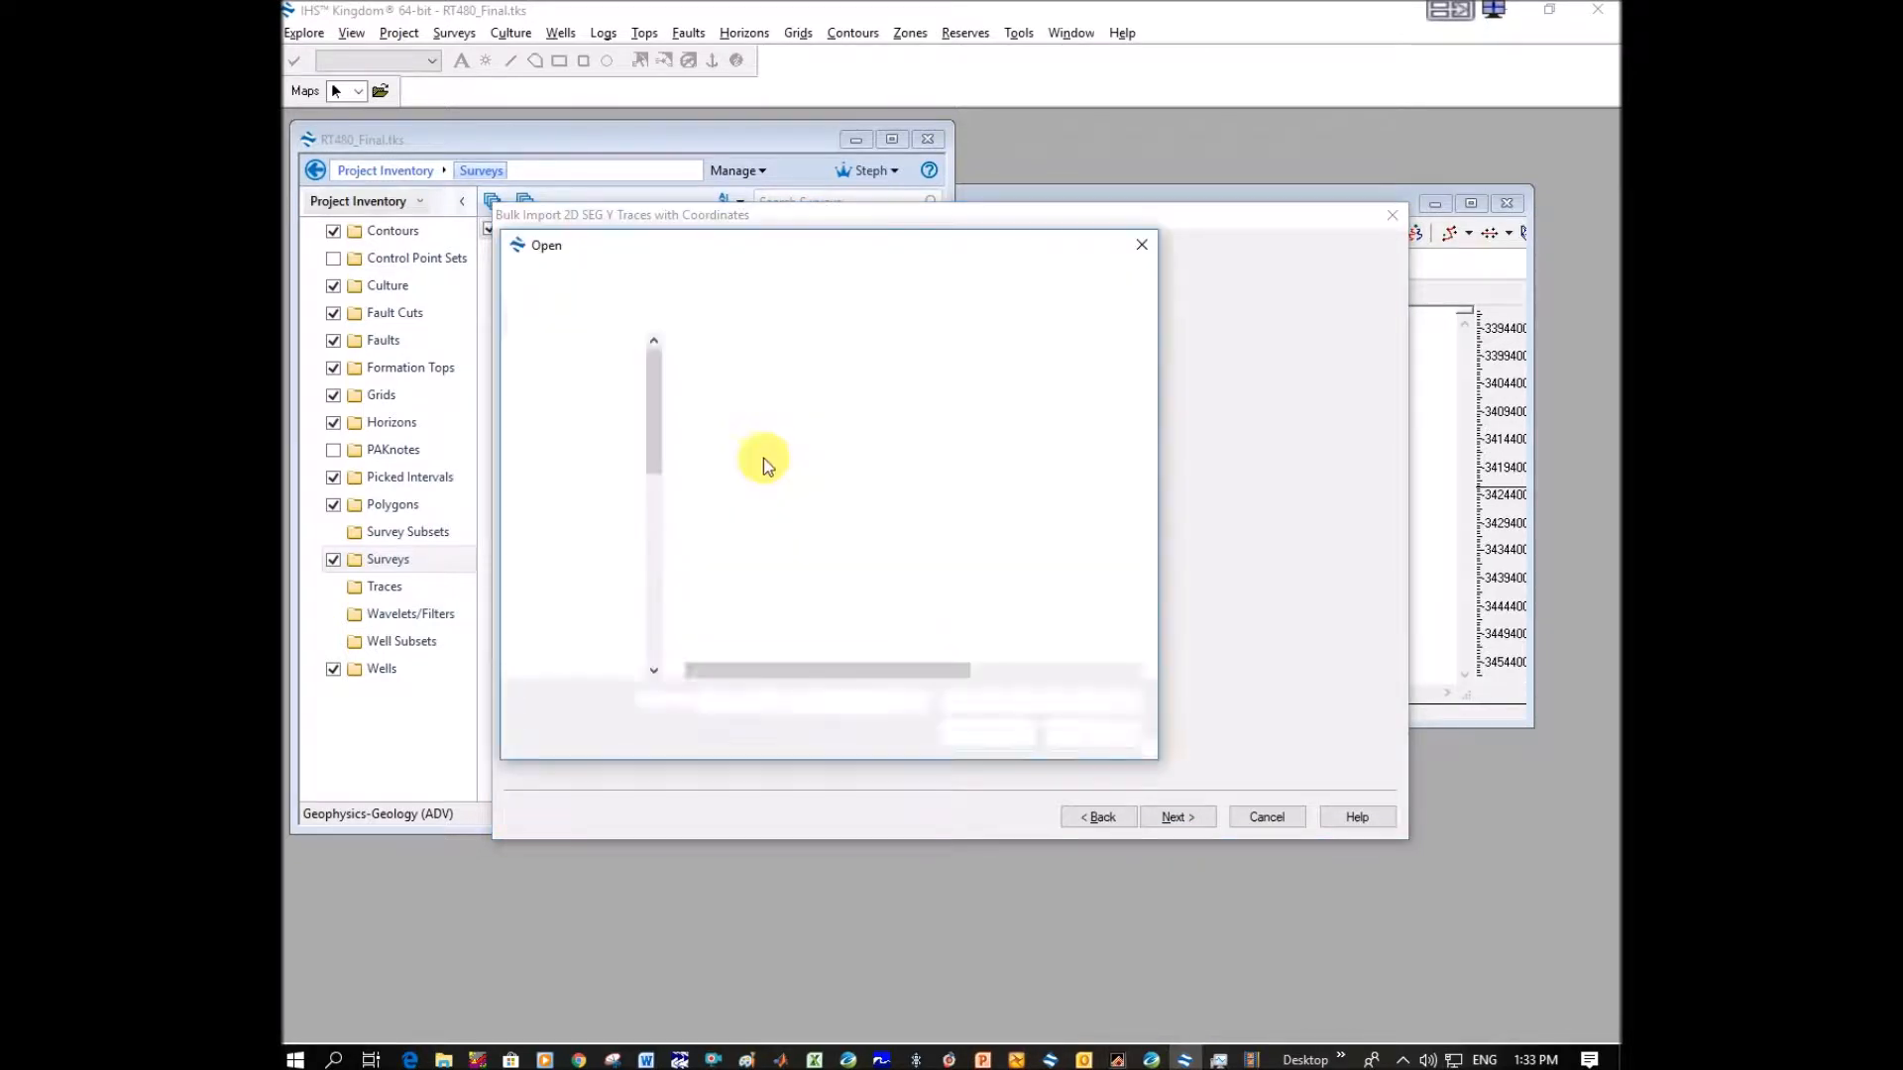
{"action": "left_click", "coordinate": [850, 397]}
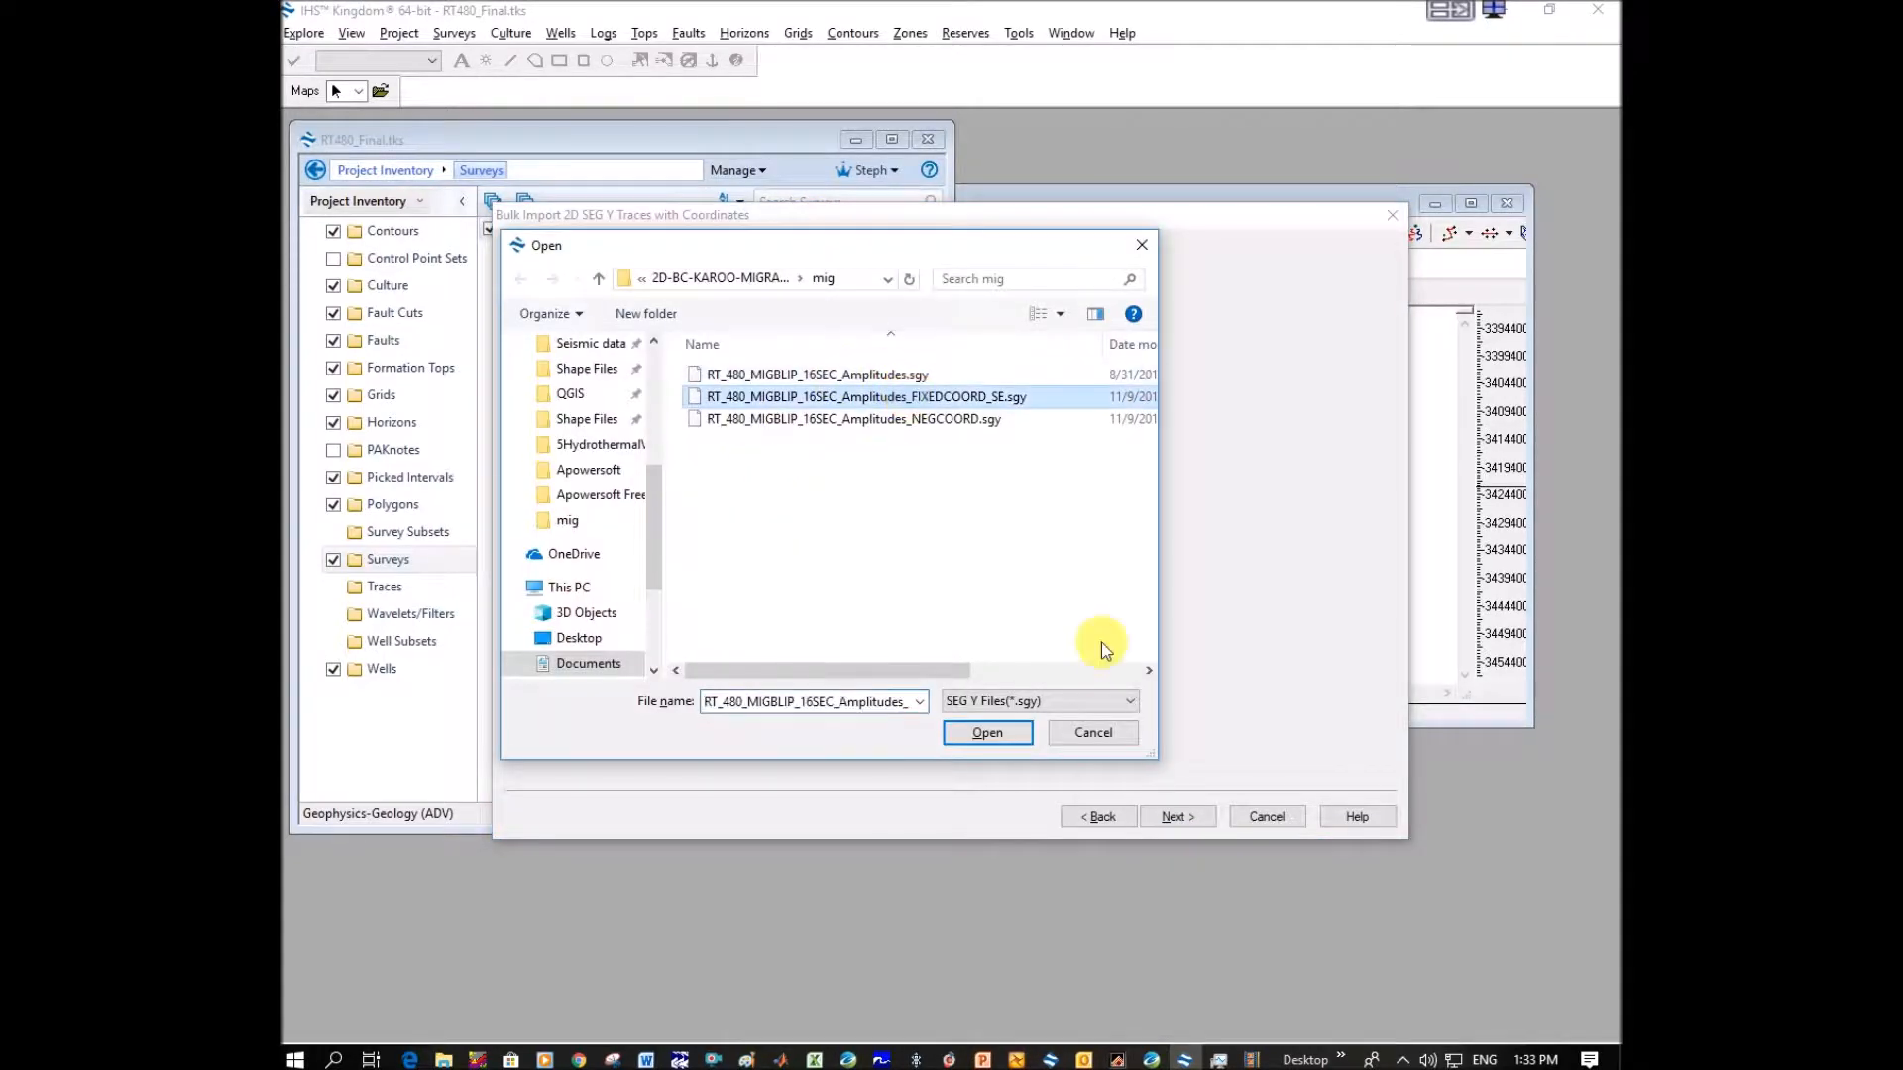
{"action": "left_click", "coordinate": [1007, 739]}
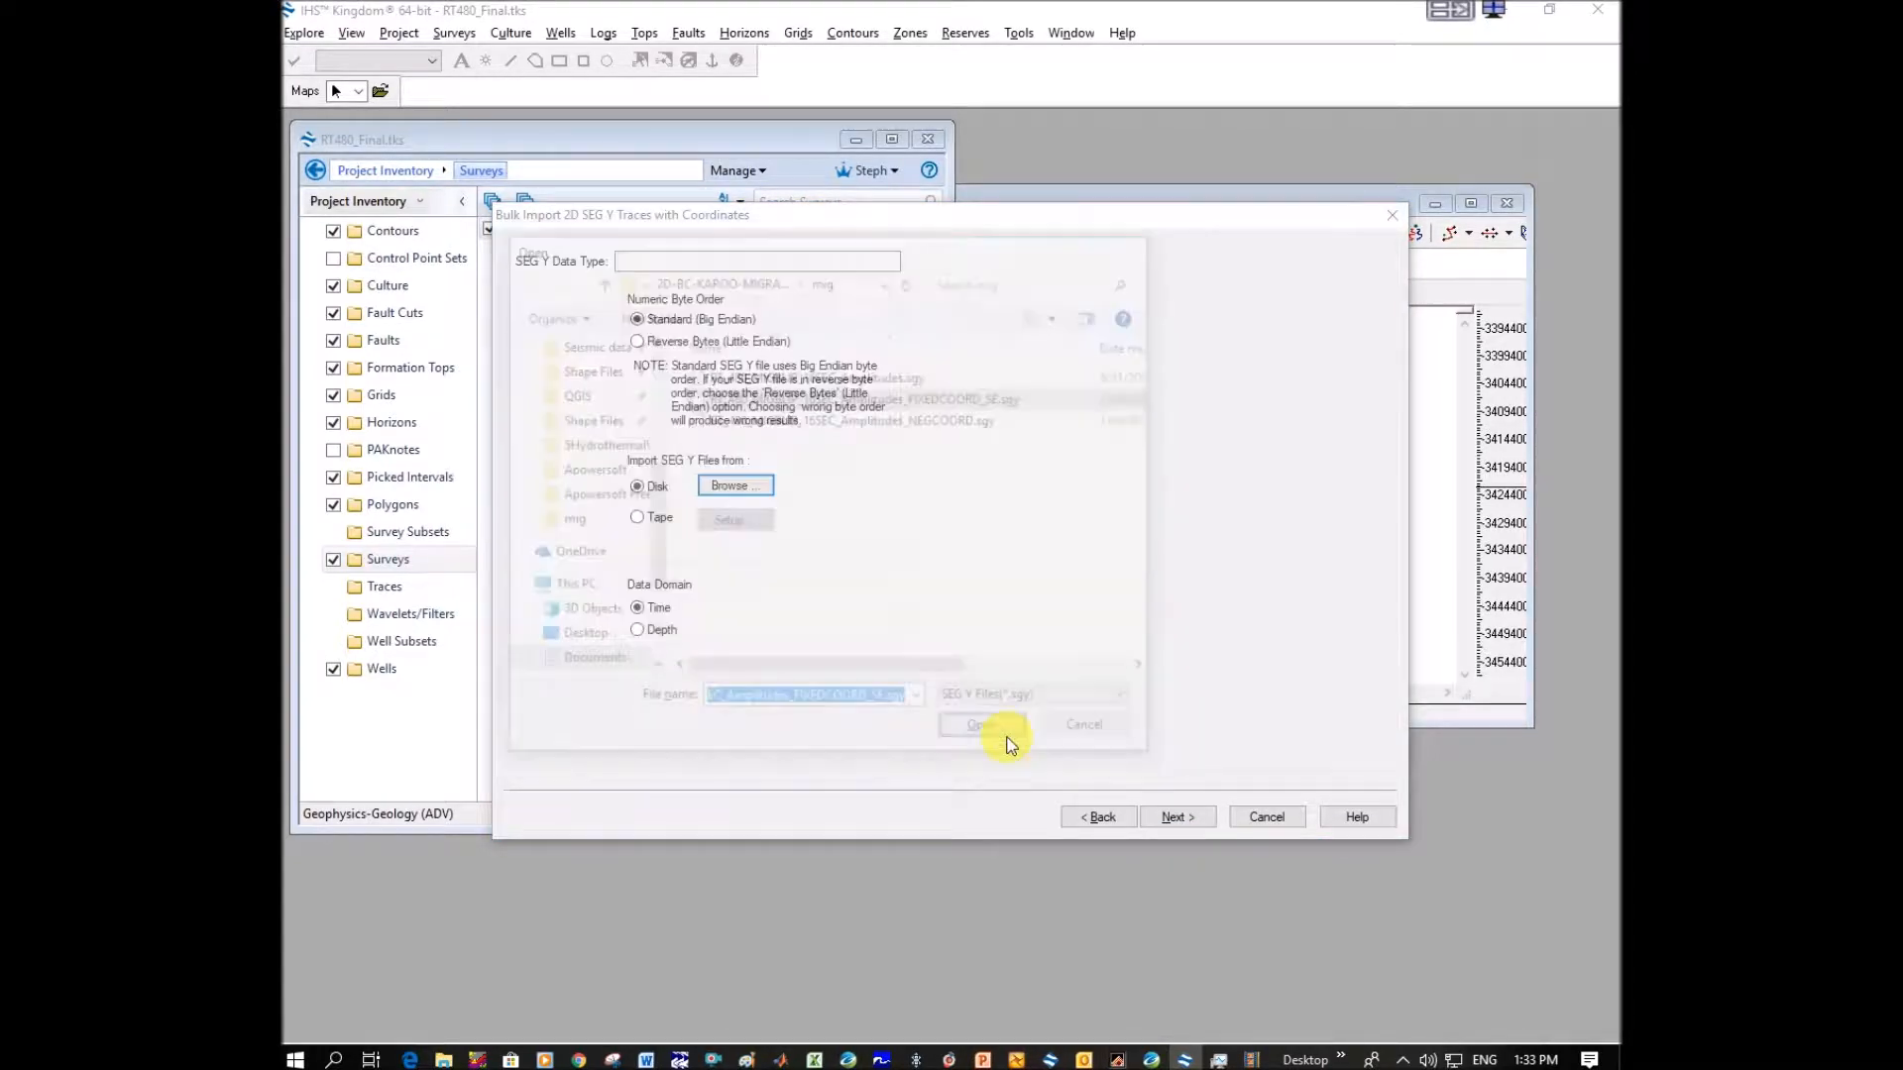
{"action": "left_click", "coordinate": [1193, 822]}
{"action": "left_click", "coordinate": [1193, 822]}
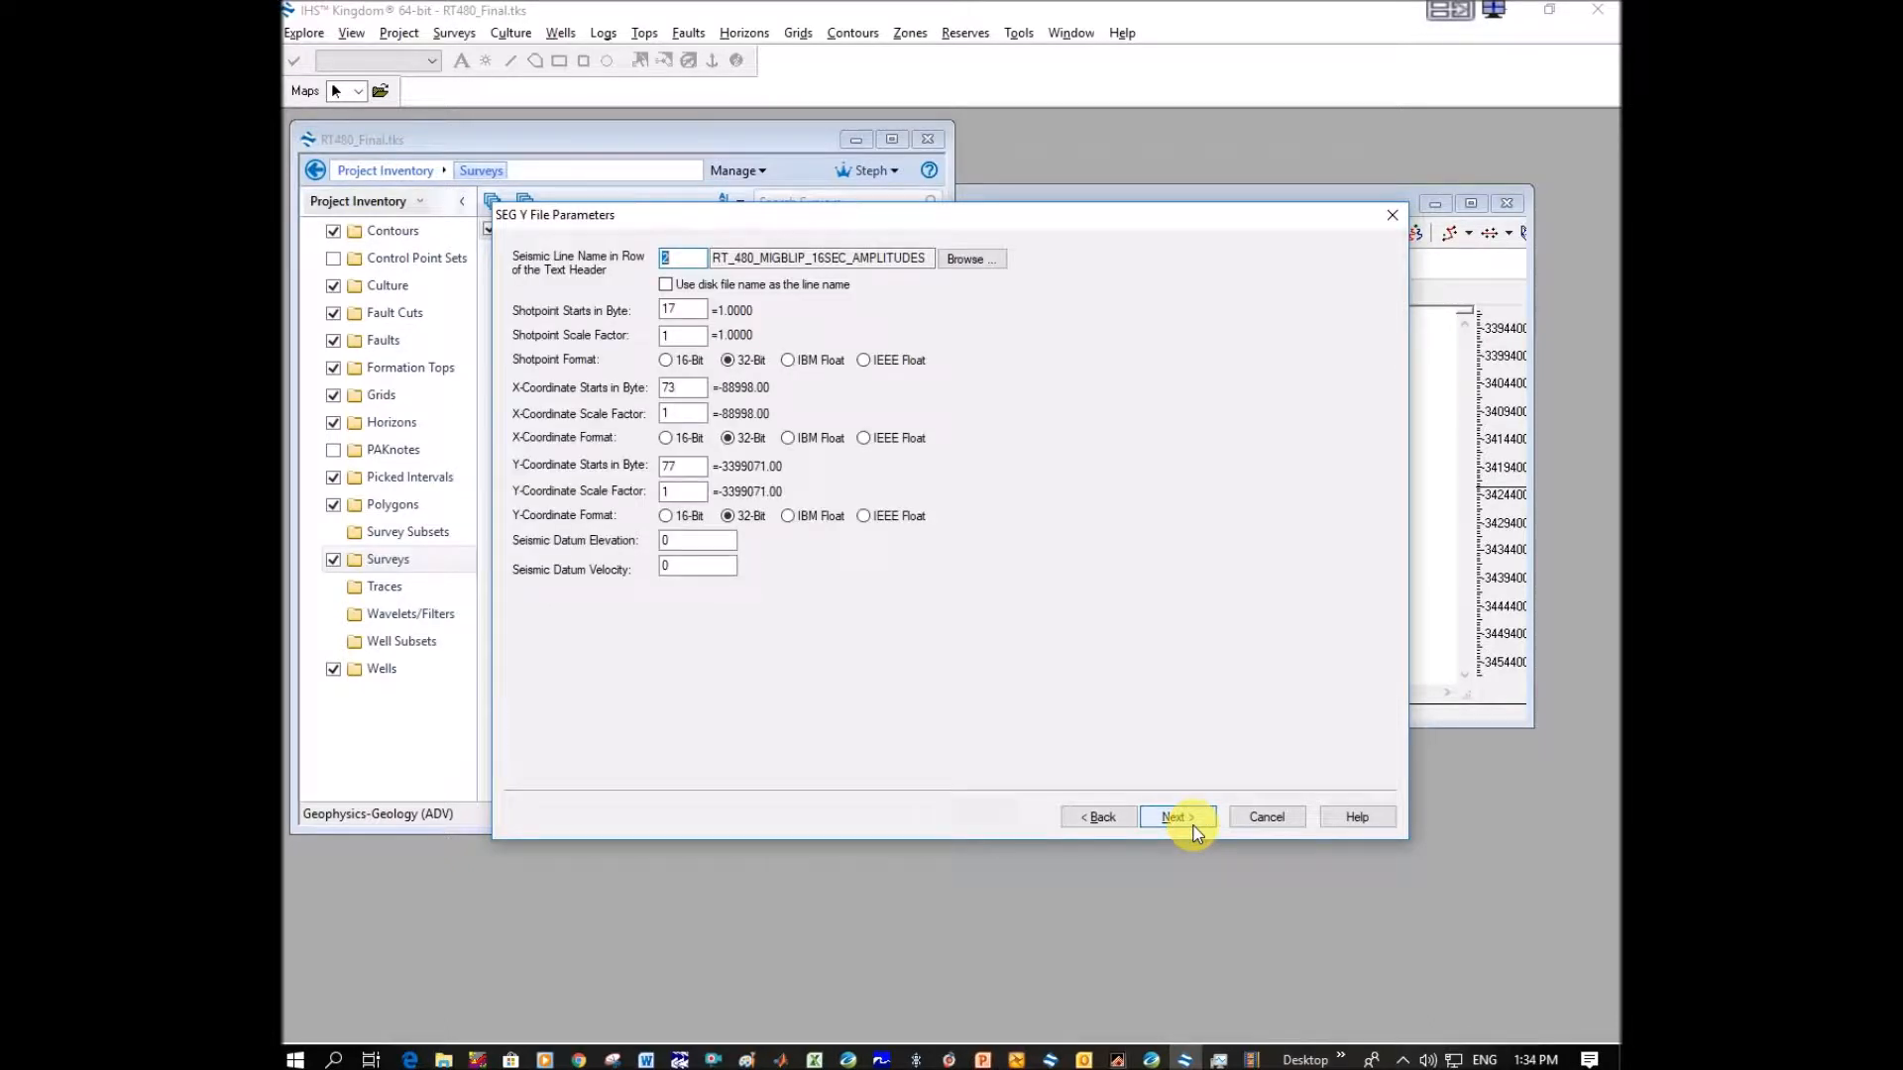
Use the disk file name as the line name and set the shotpoint start byte to 21.
{"action": "left_click", "coordinate": [665, 284]}
{"action": "key", "text": "Tab"}
{"action": "type", "text": "21"}
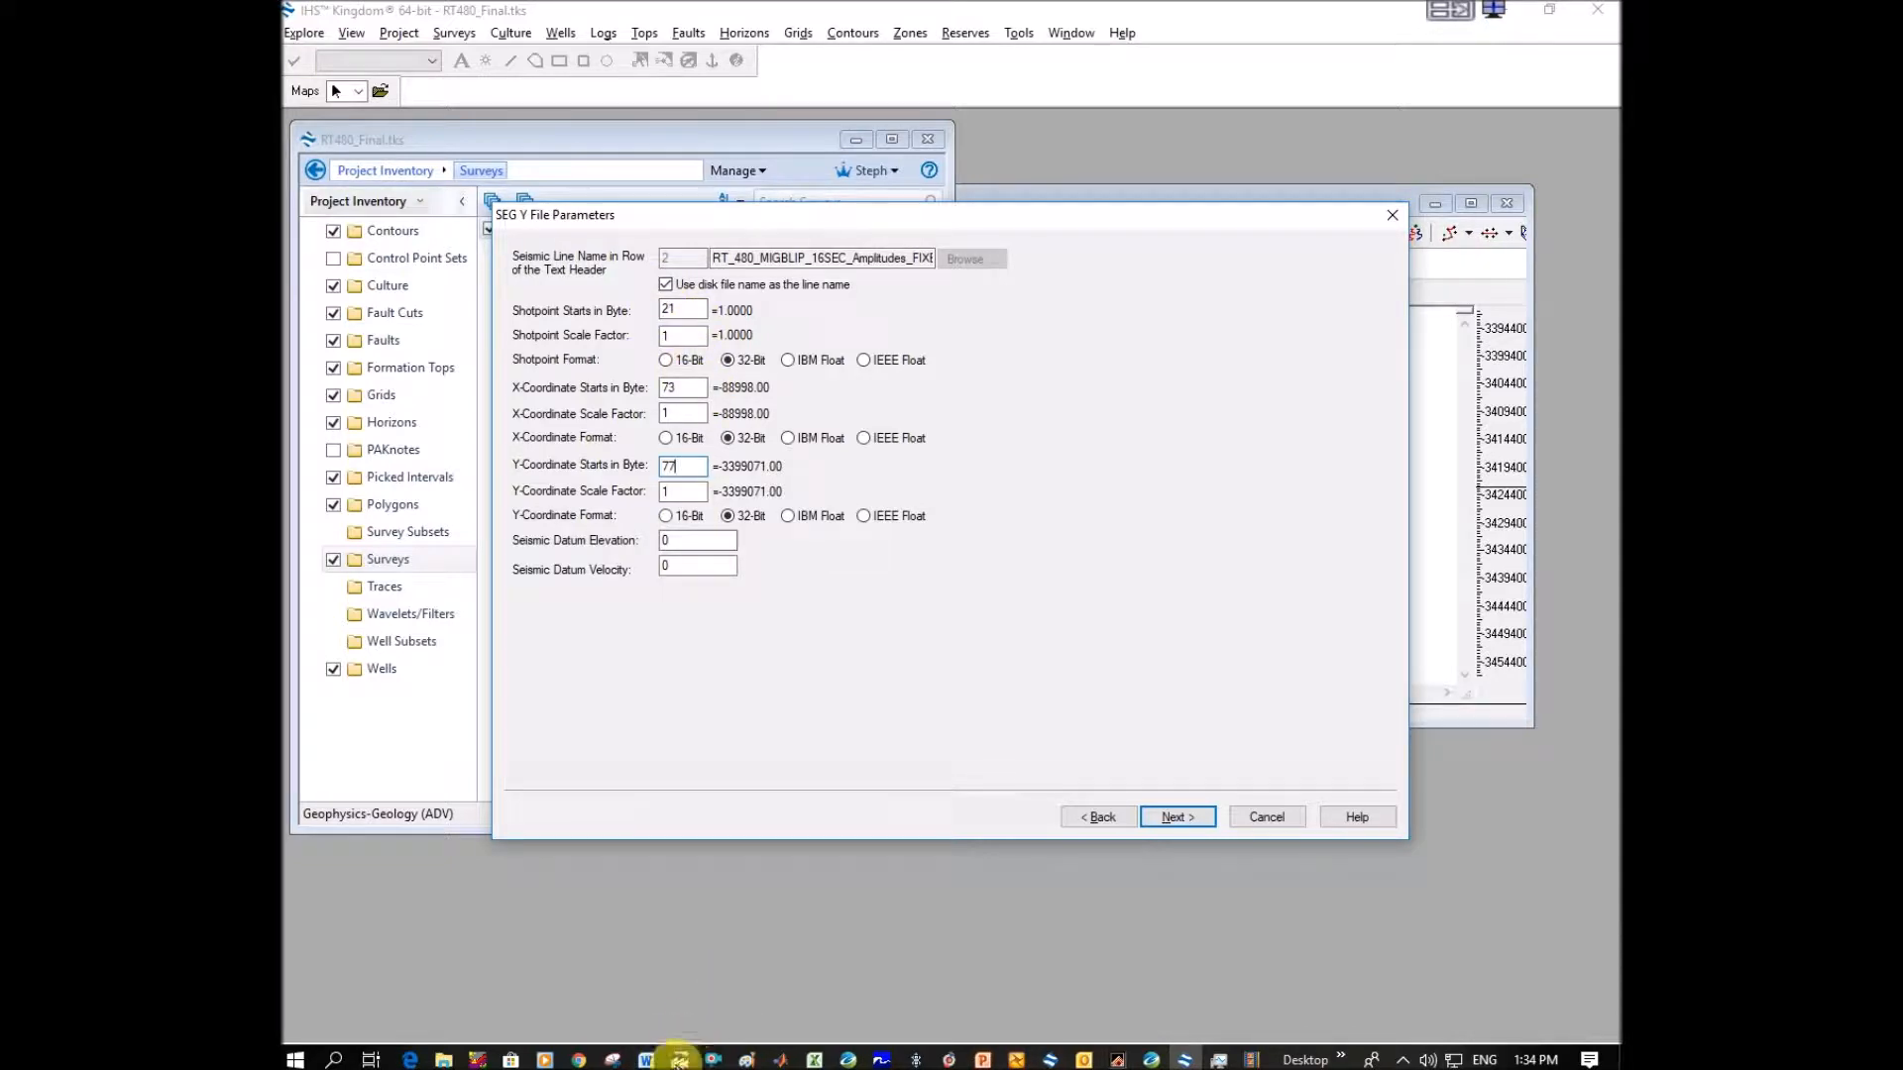
Switch to SeiSee, open RT_480_MIGBLIP_16SEC_Amplitudes_FIXEDCOORD_SE.sgy from the mig folder, and examine the CDP and coordinate trace headers.
{"action": "left_click", "coordinate": [680, 1058]}
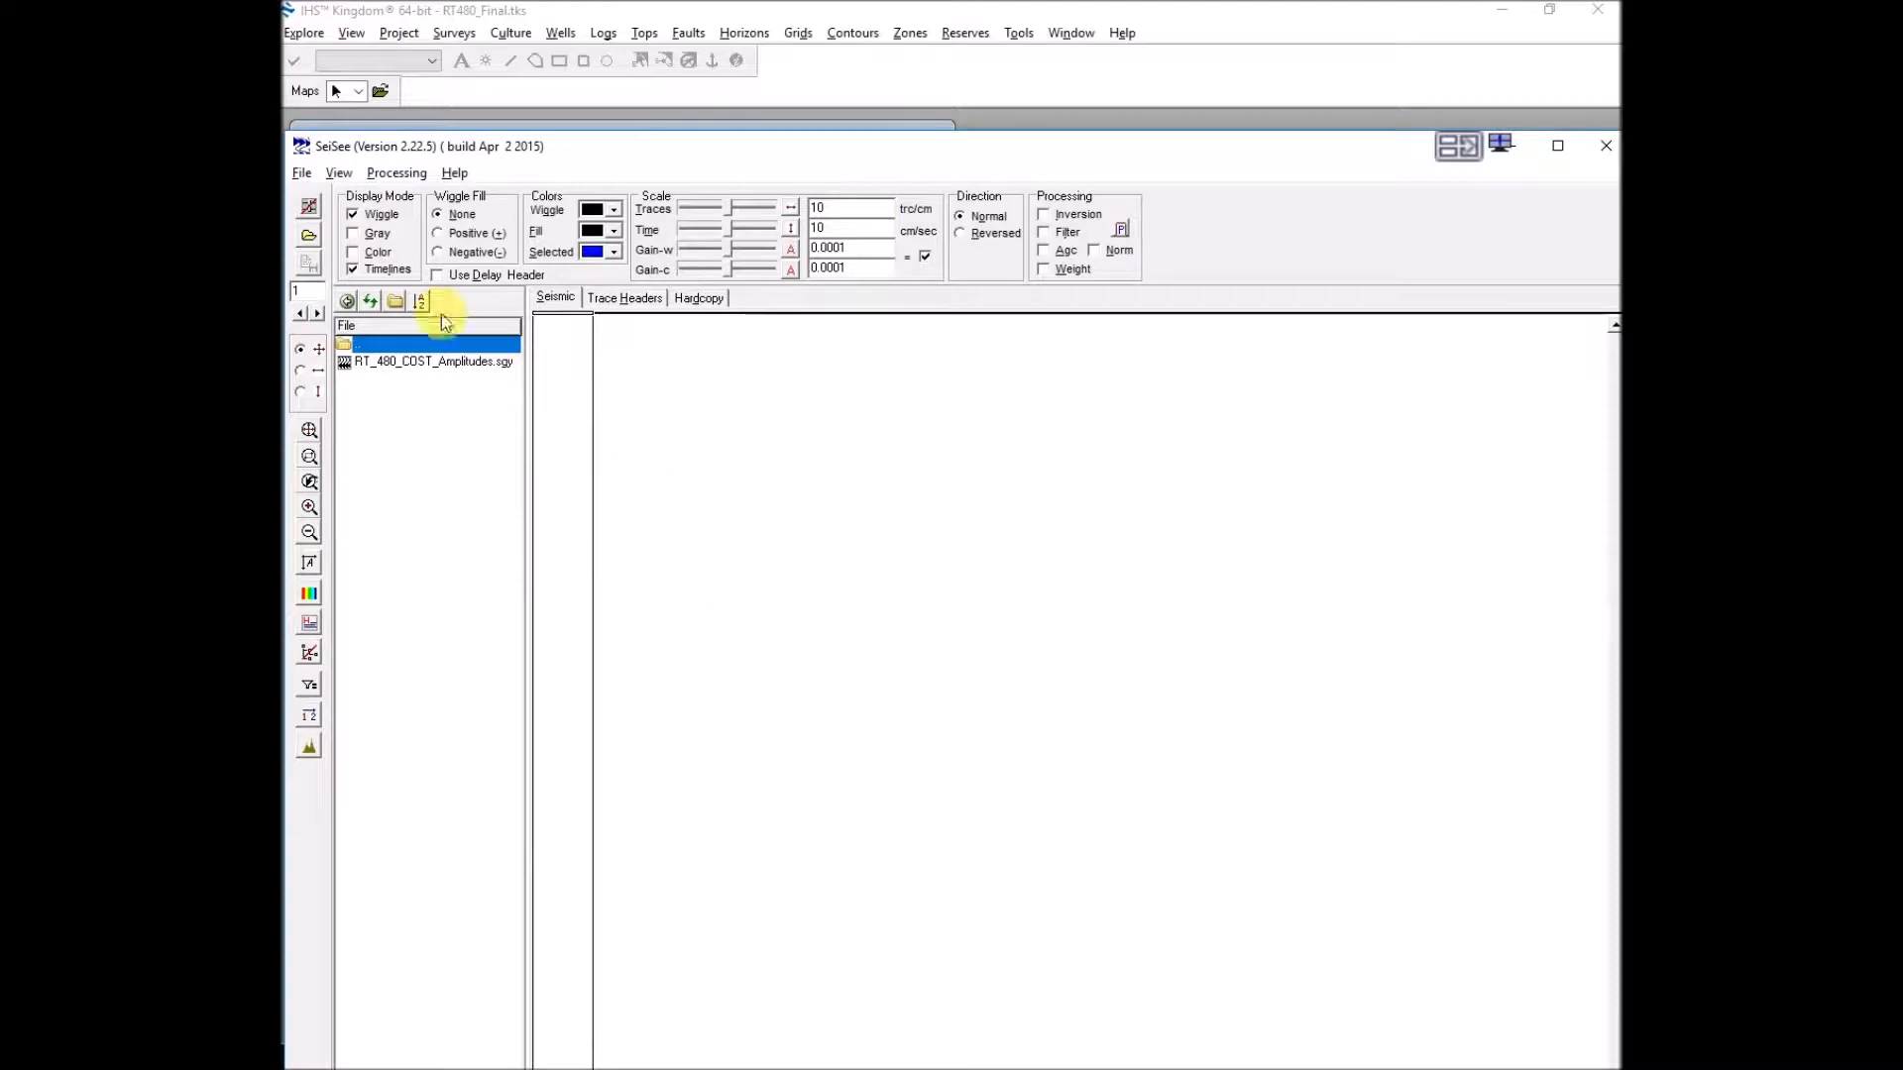
{"action": "left_click", "coordinate": [302, 173]}
{"action": "left_click", "coordinate": [334, 197]}
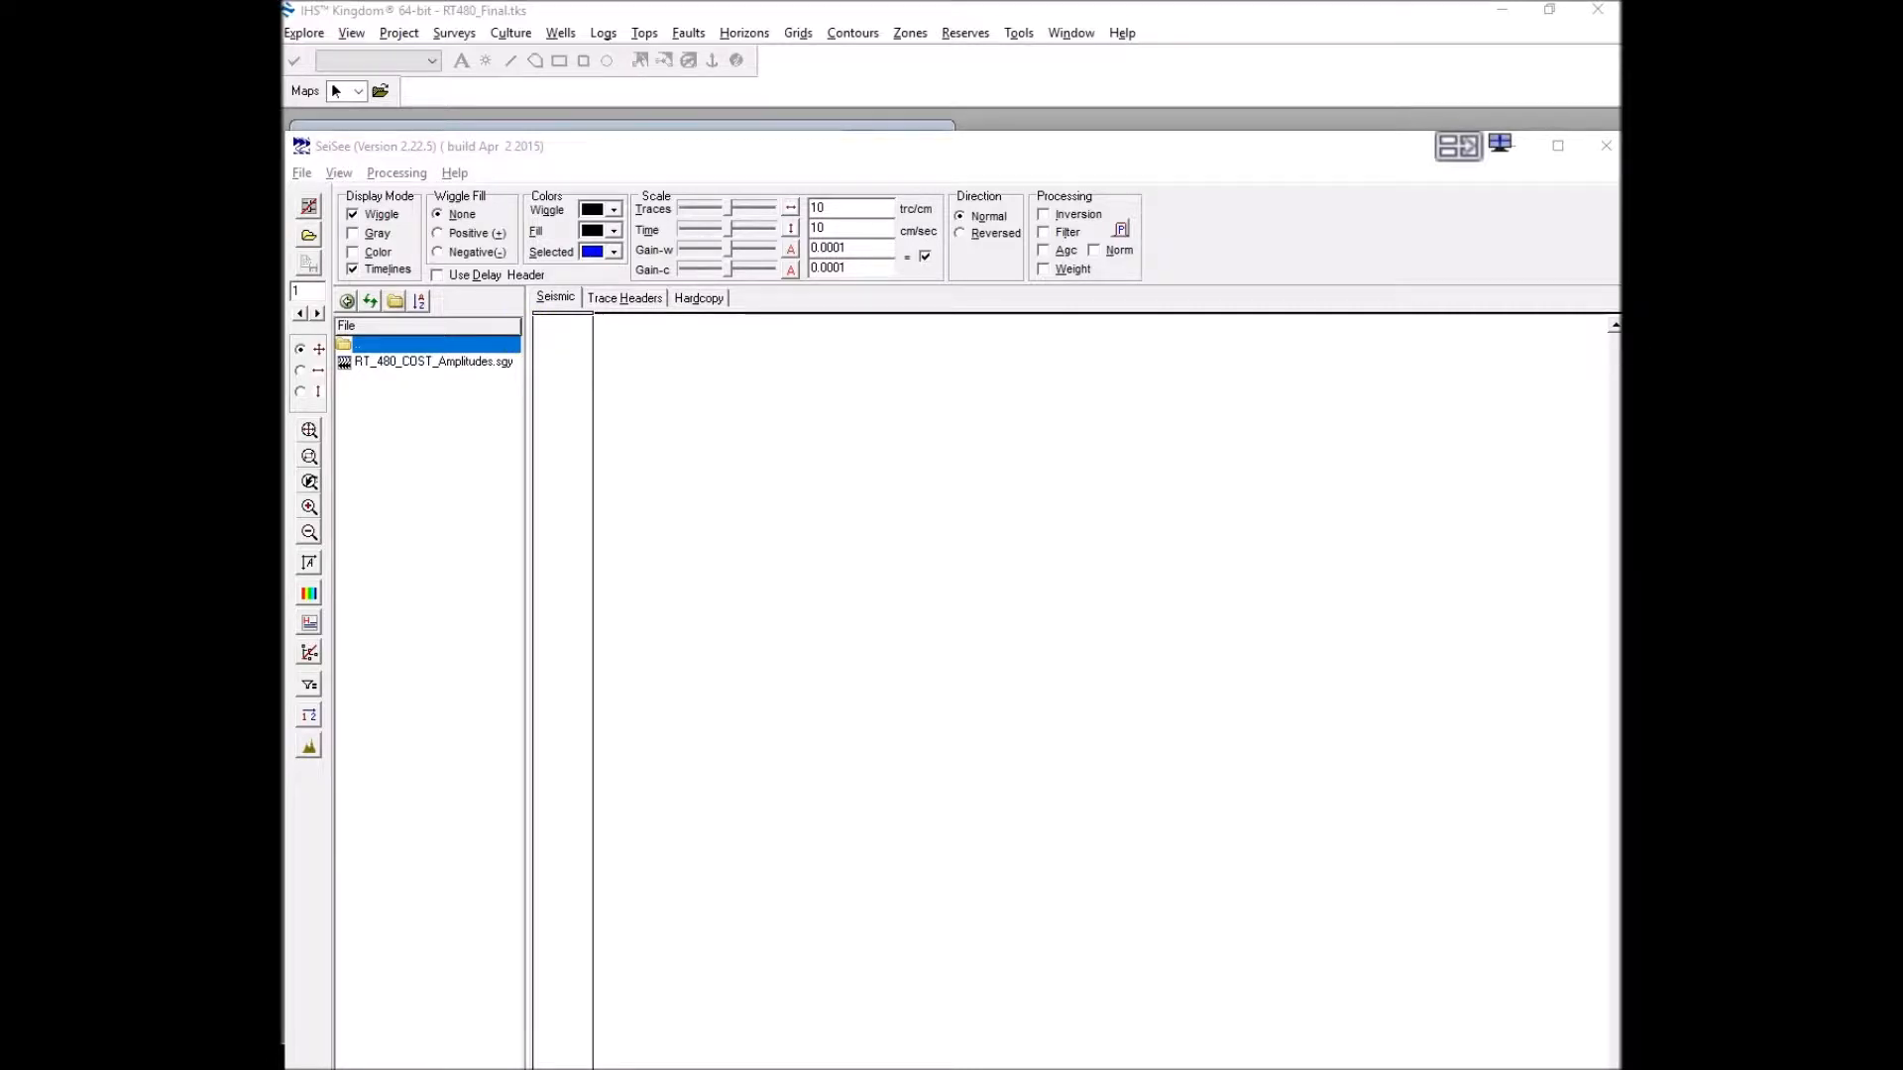
{"action": "left_click", "coordinate": [868, 373]}
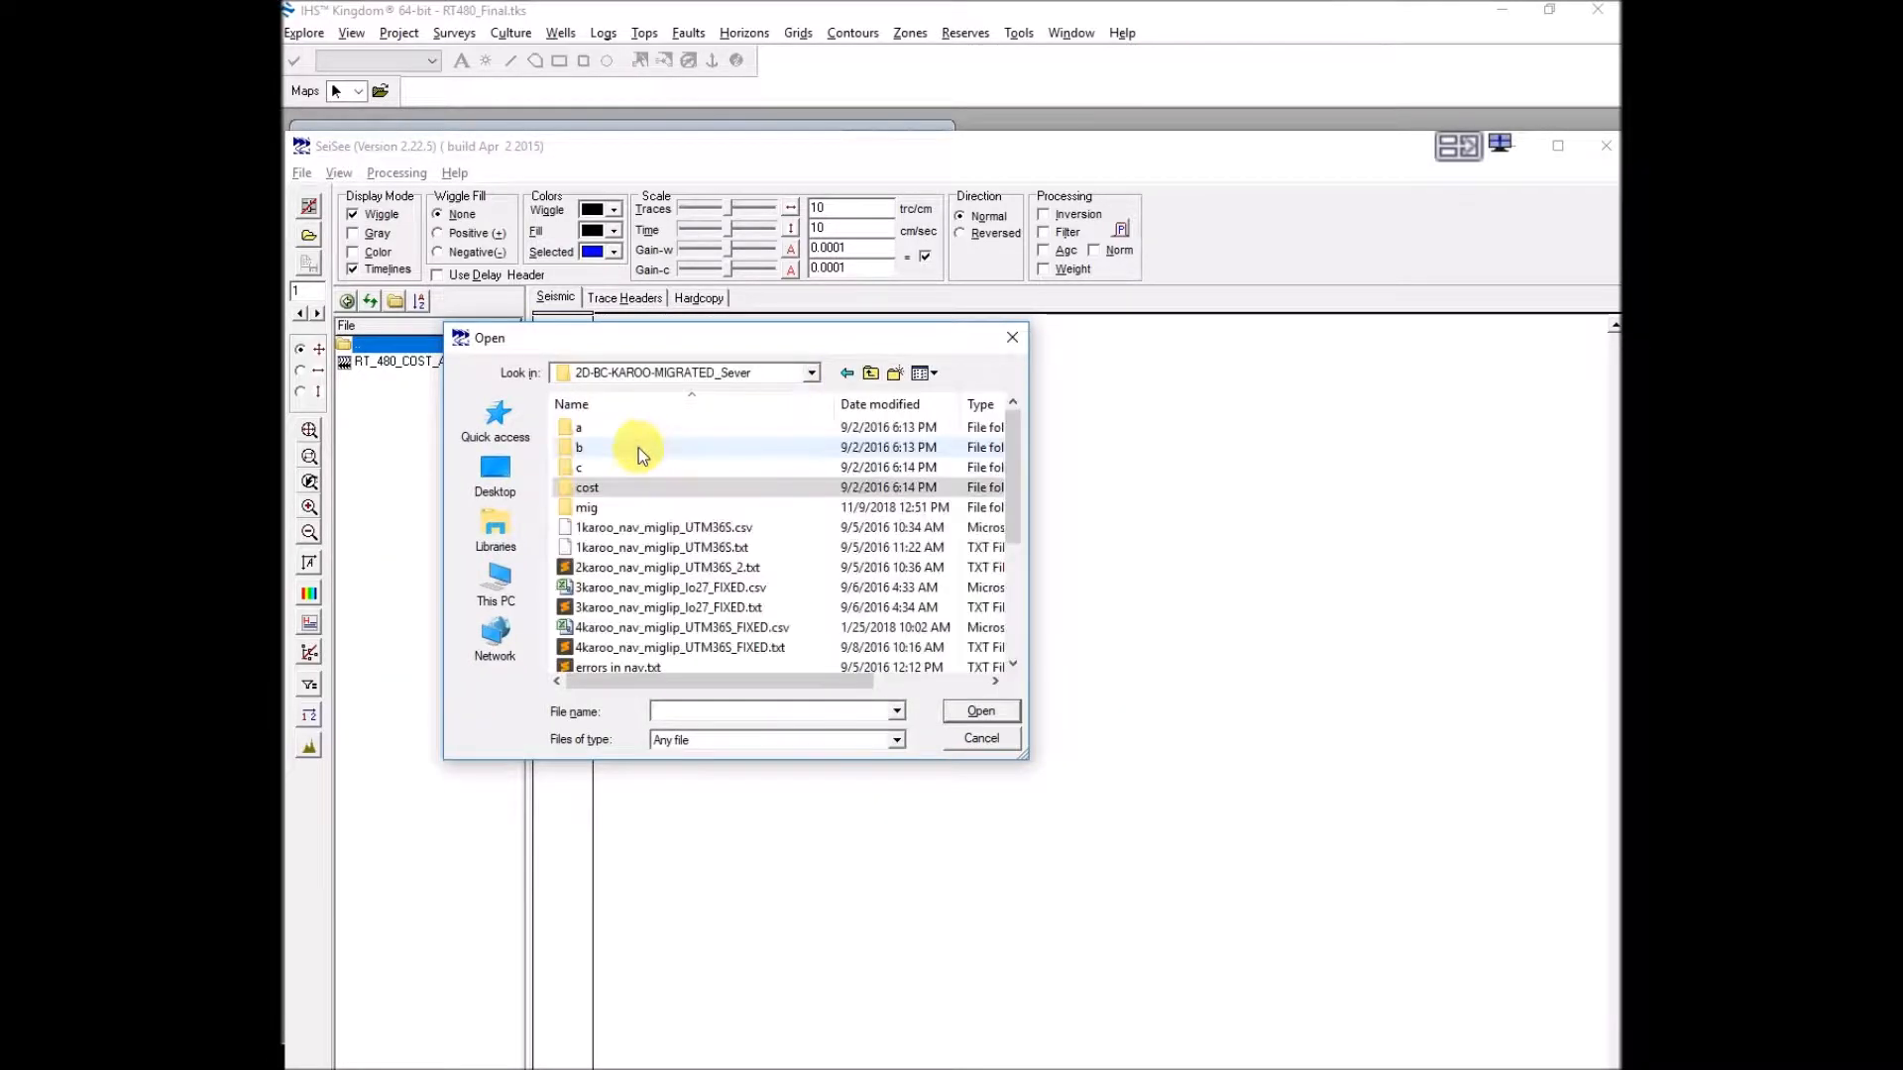
{"action": "double_click", "coordinate": [586, 507]}
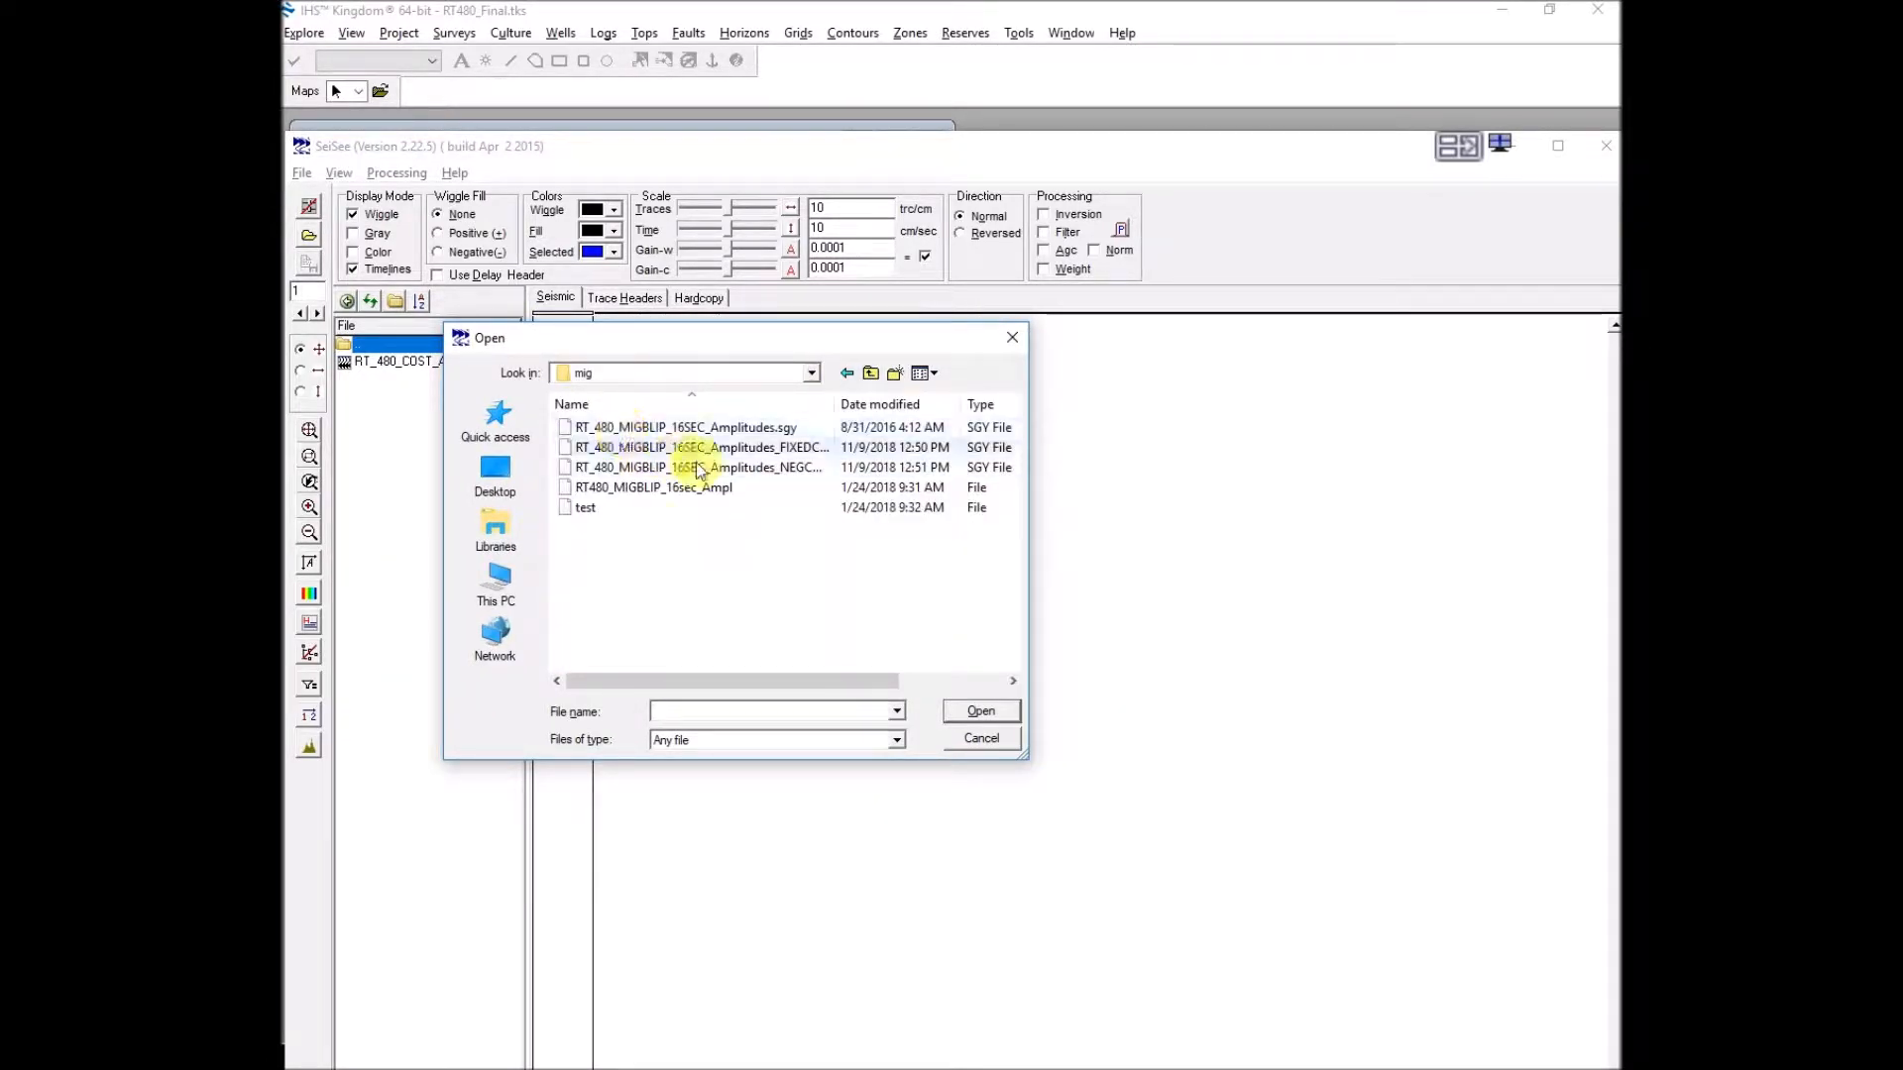
{"action": "double_click", "coordinate": [834, 404]}
{"action": "left_click", "coordinate": [801, 453]}
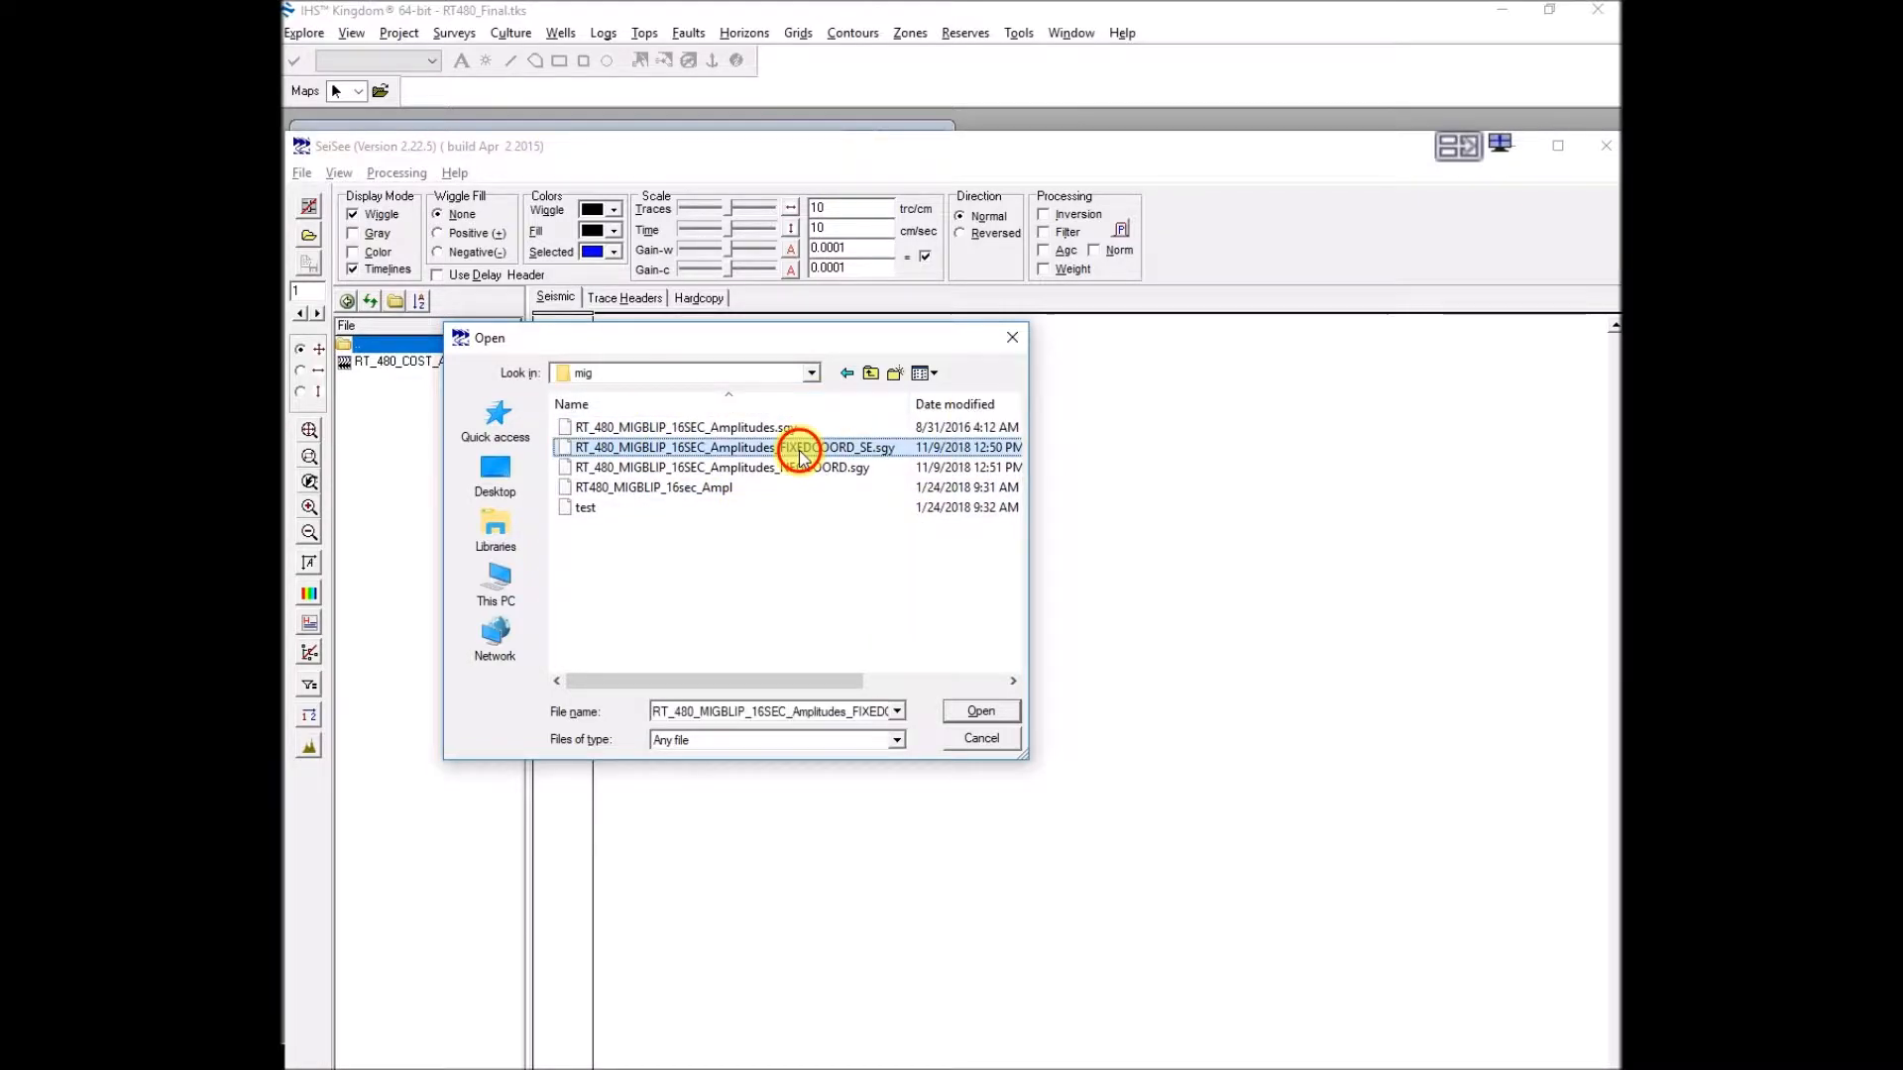
{"action": "double_click", "coordinate": [801, 453]}
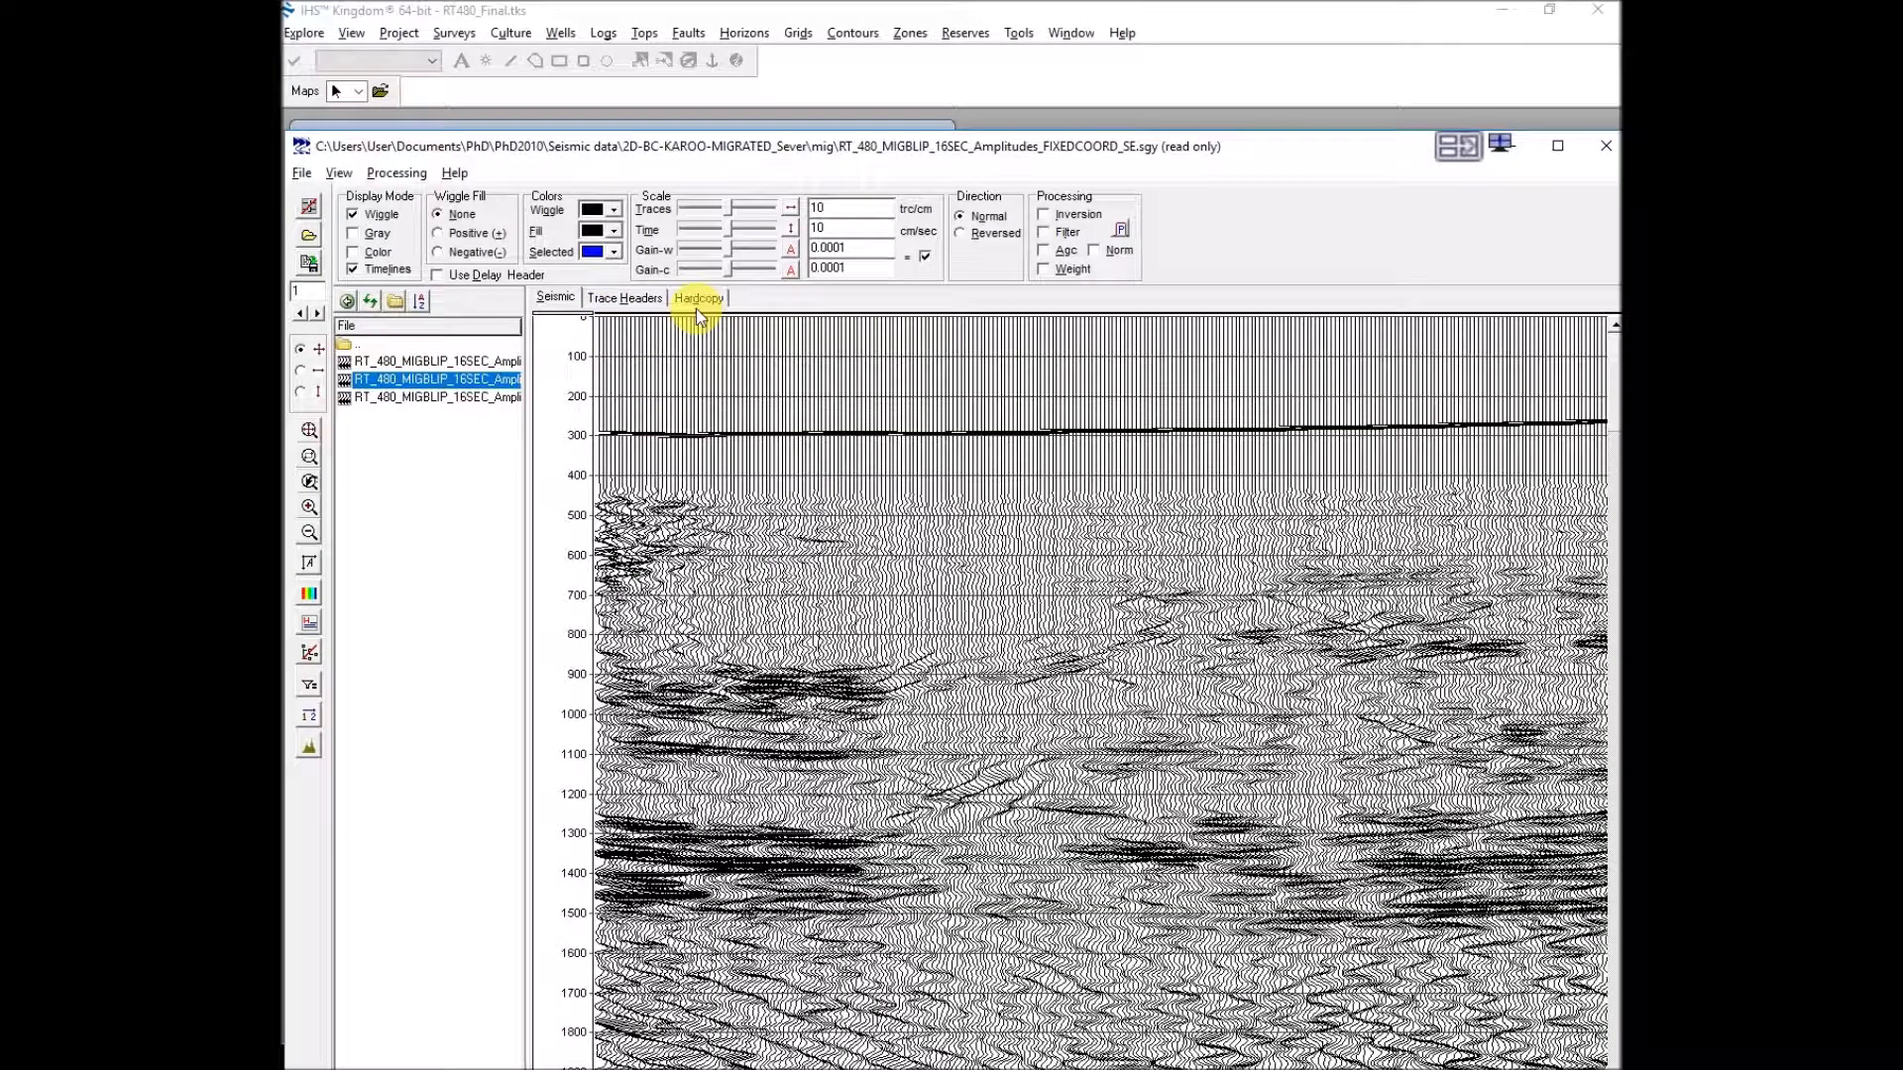
{"action": "left_click", "coordinate": [645, 300]}
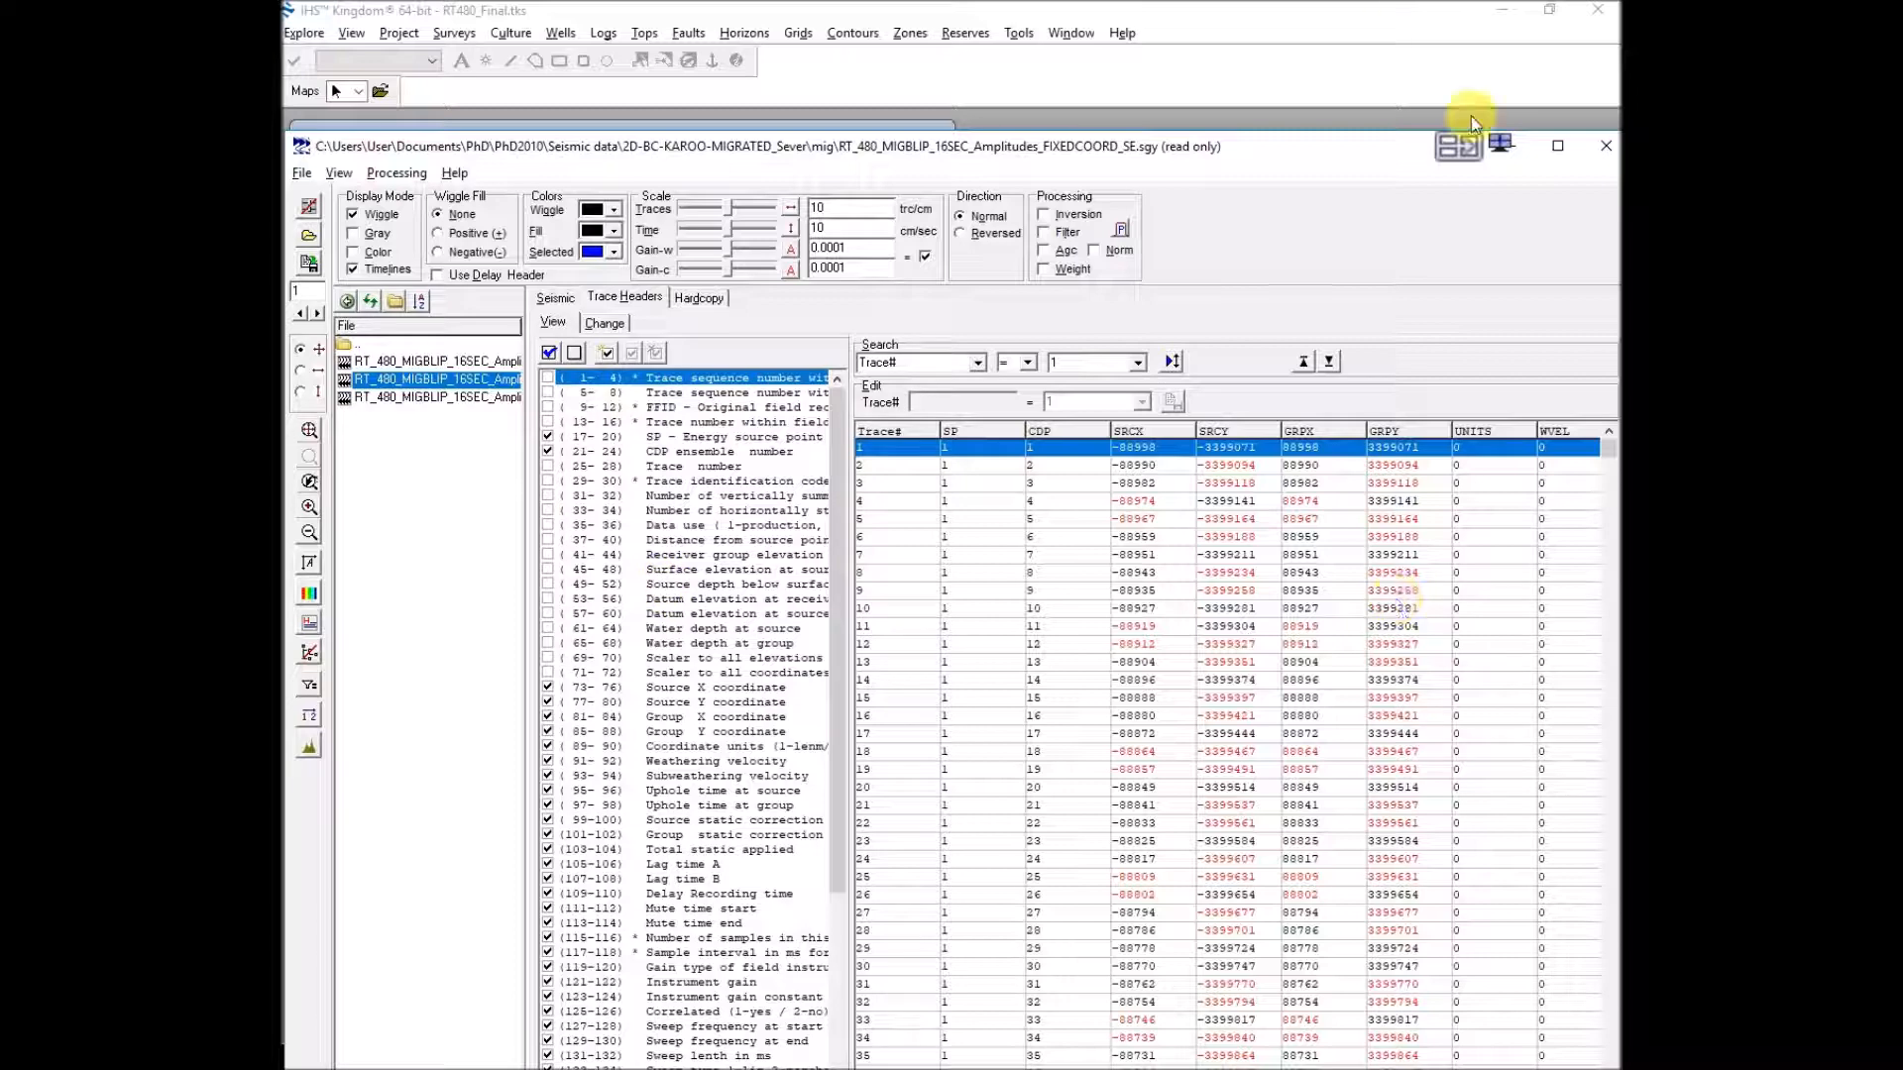
{"action": "left_click", "coordinate": [1604, 155]}
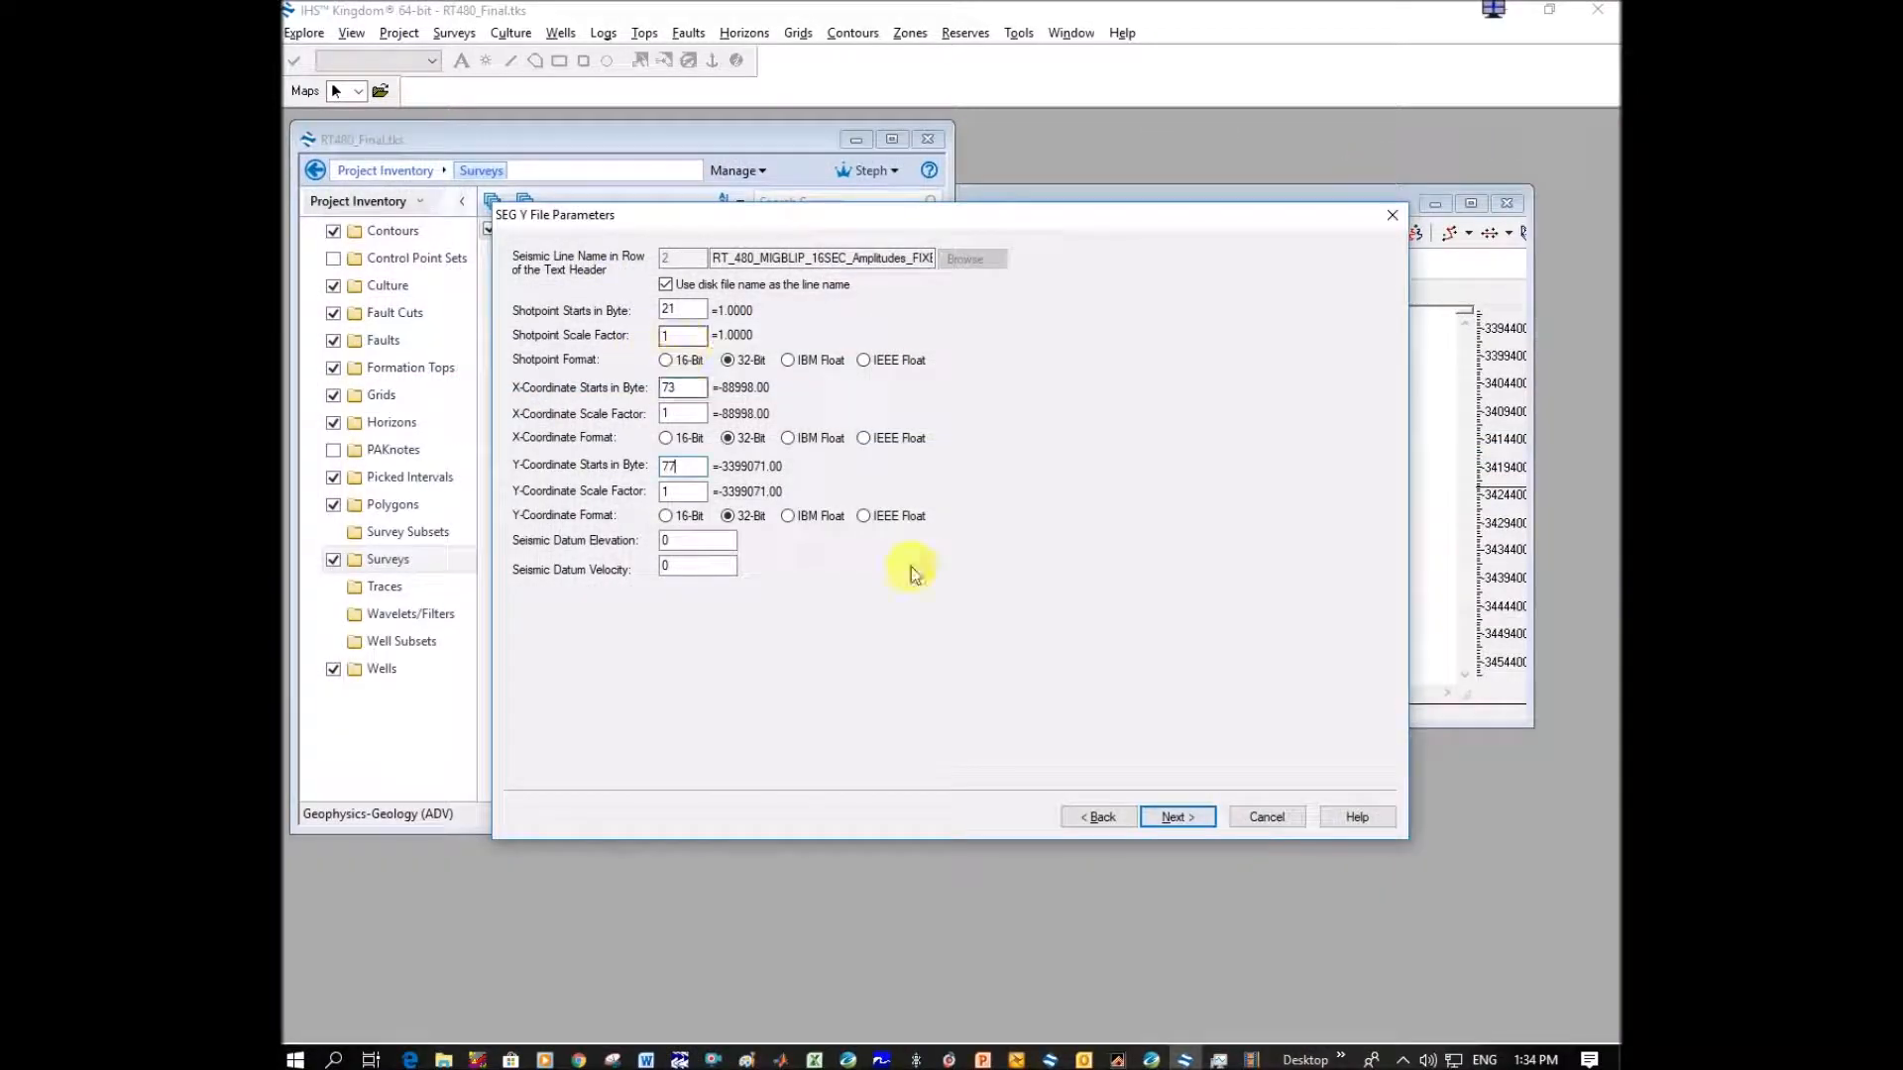
Accept the SEG Y file parameters and continue the import with the default time data bounds.
{"action": "left_click", "coordinate": [1169, 819]}
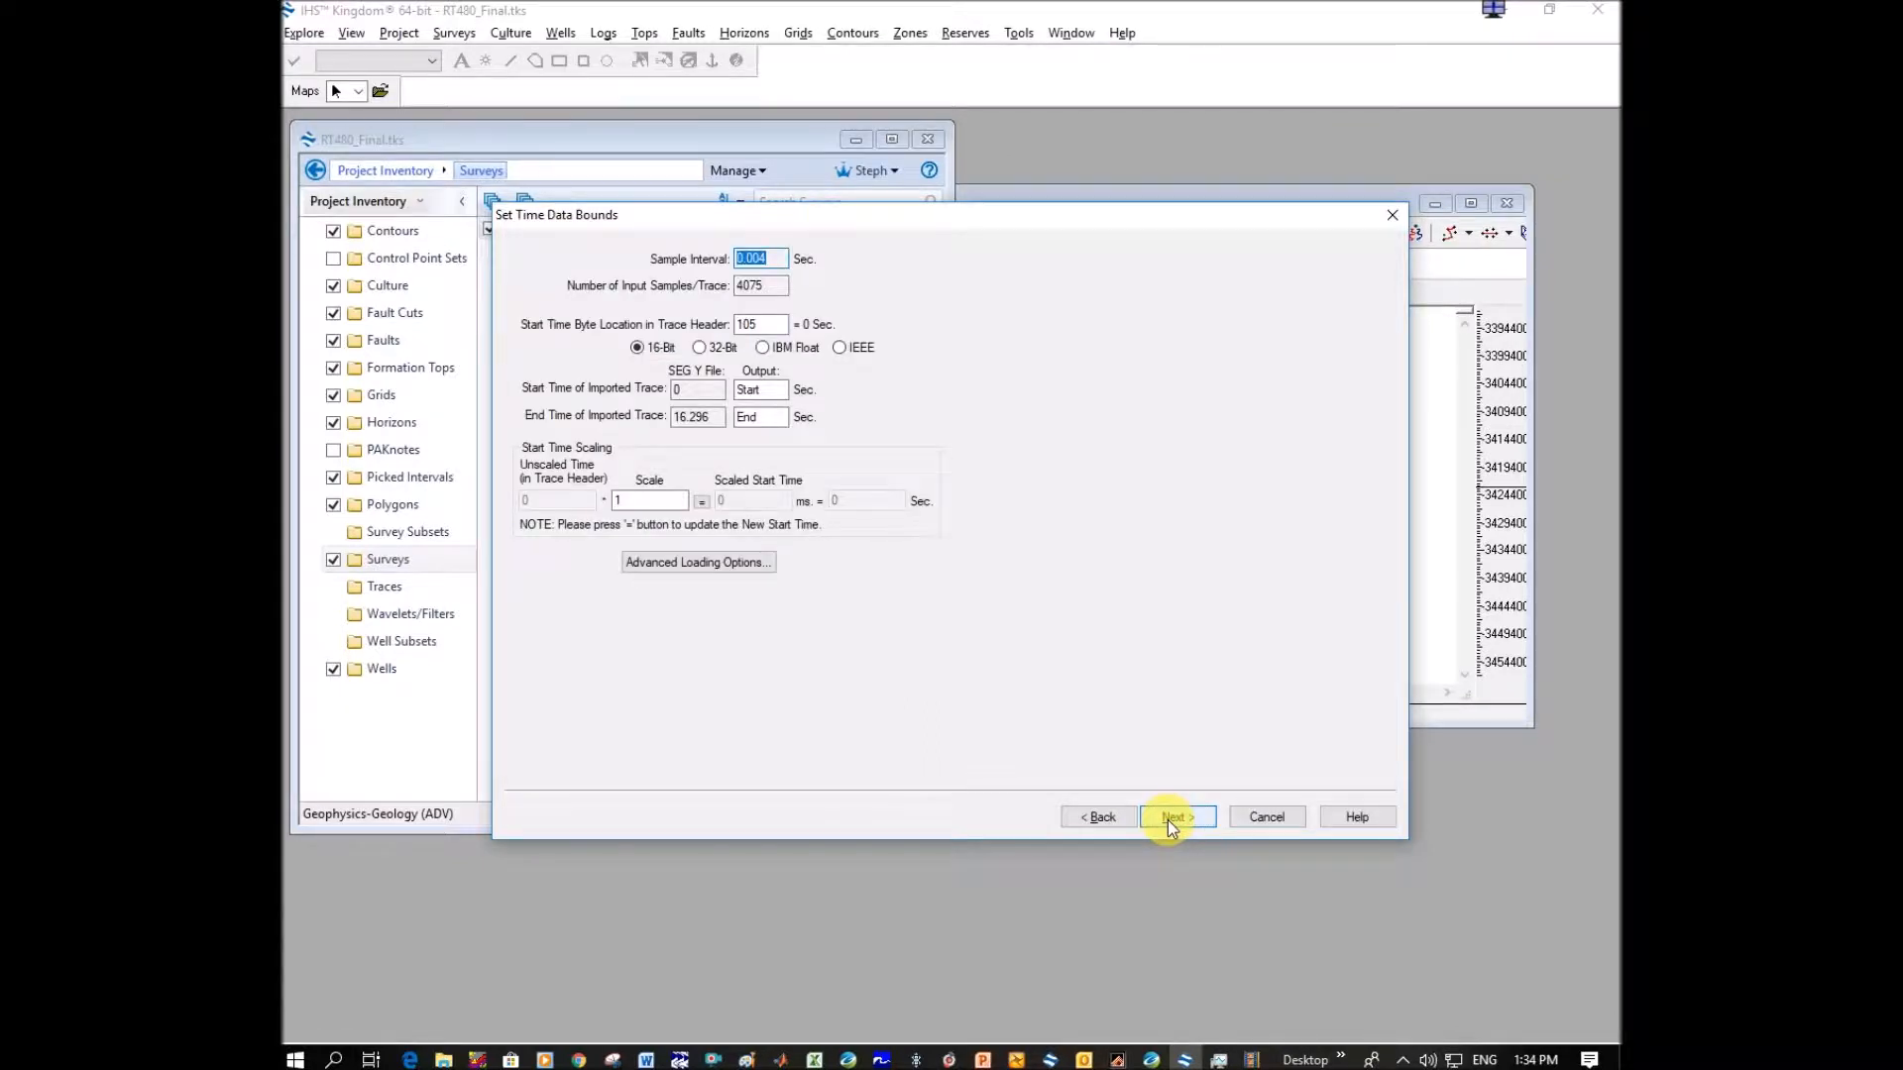
{"action": "left_click", "coordinate": [1169, 818]}
{"action": "left_click", "coordinate": [1168, 819]}
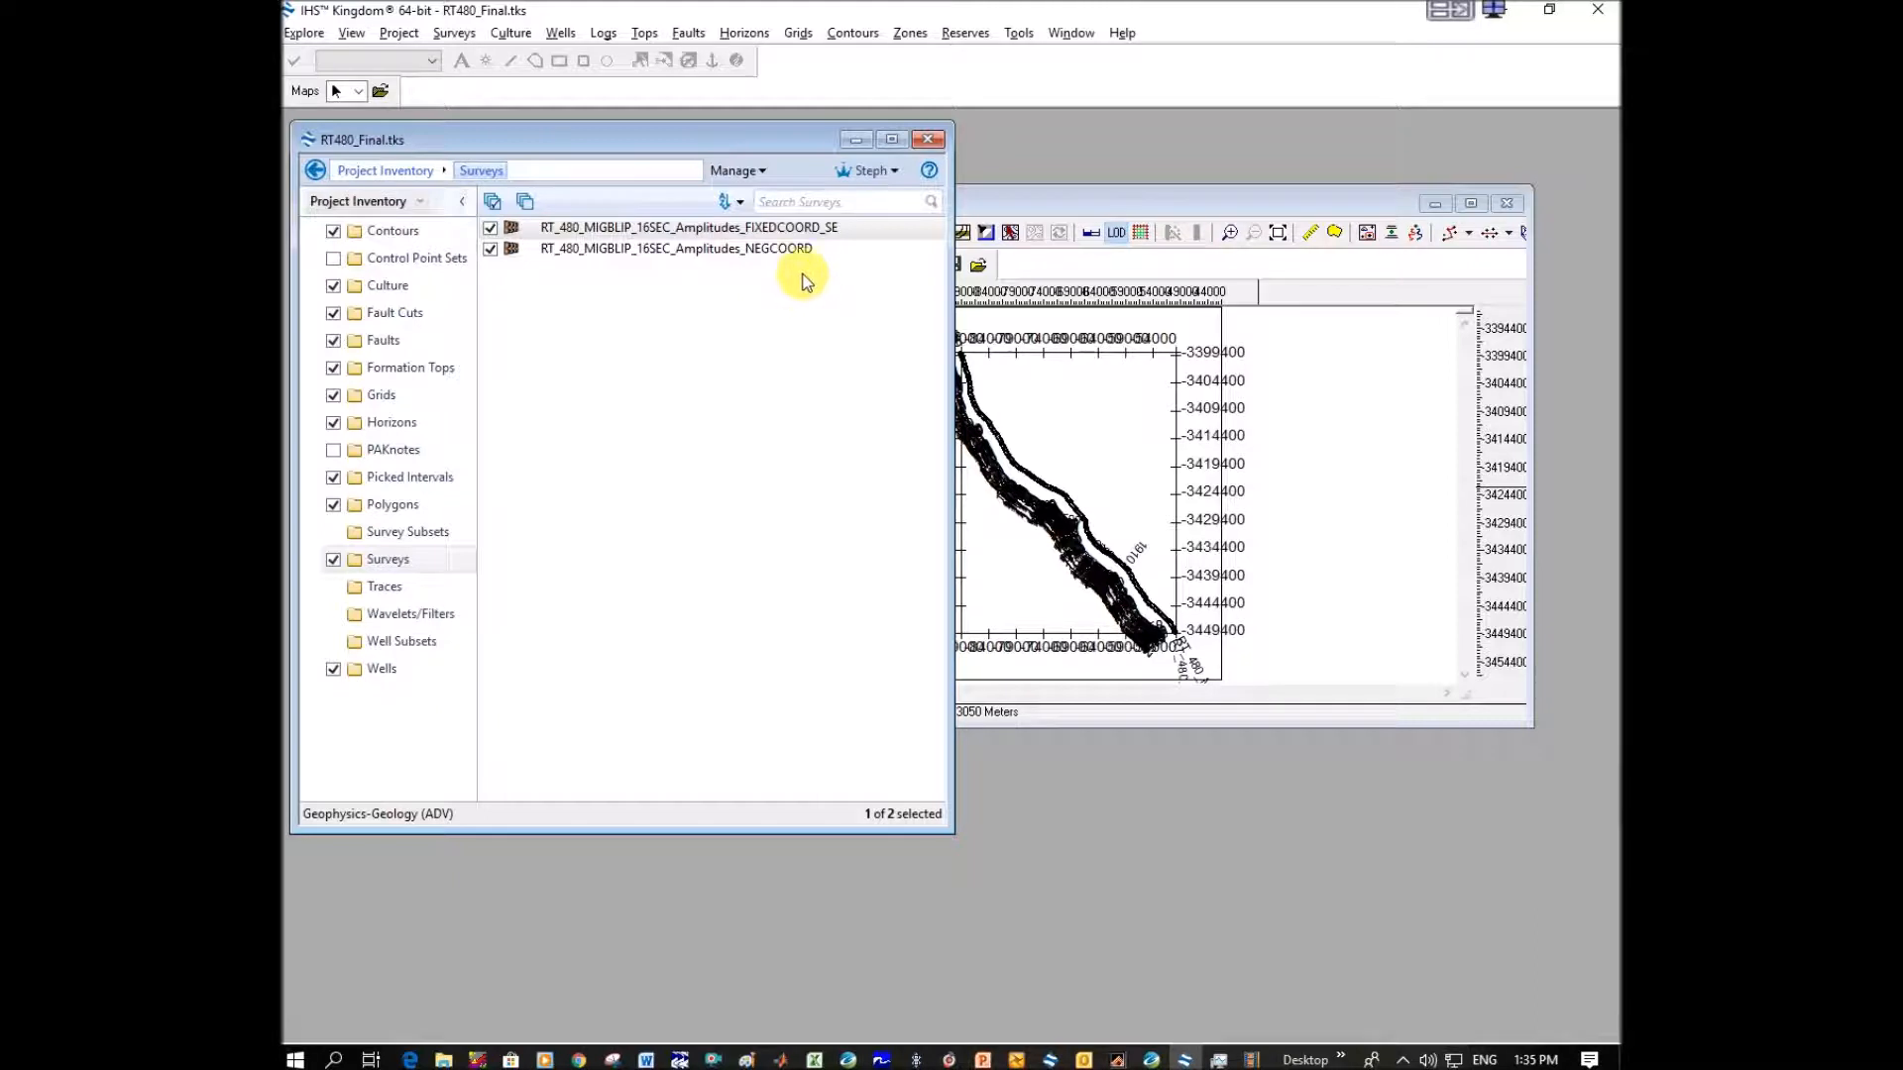
Open the seismic section of the survey RT_480_MIGBLIP_16SEC_Amplitudes_NEGCOORD.
{"action": "right_click", "coordinate": [752, 251]}
{"action": "left_click", "coordinate": [708, 252]}
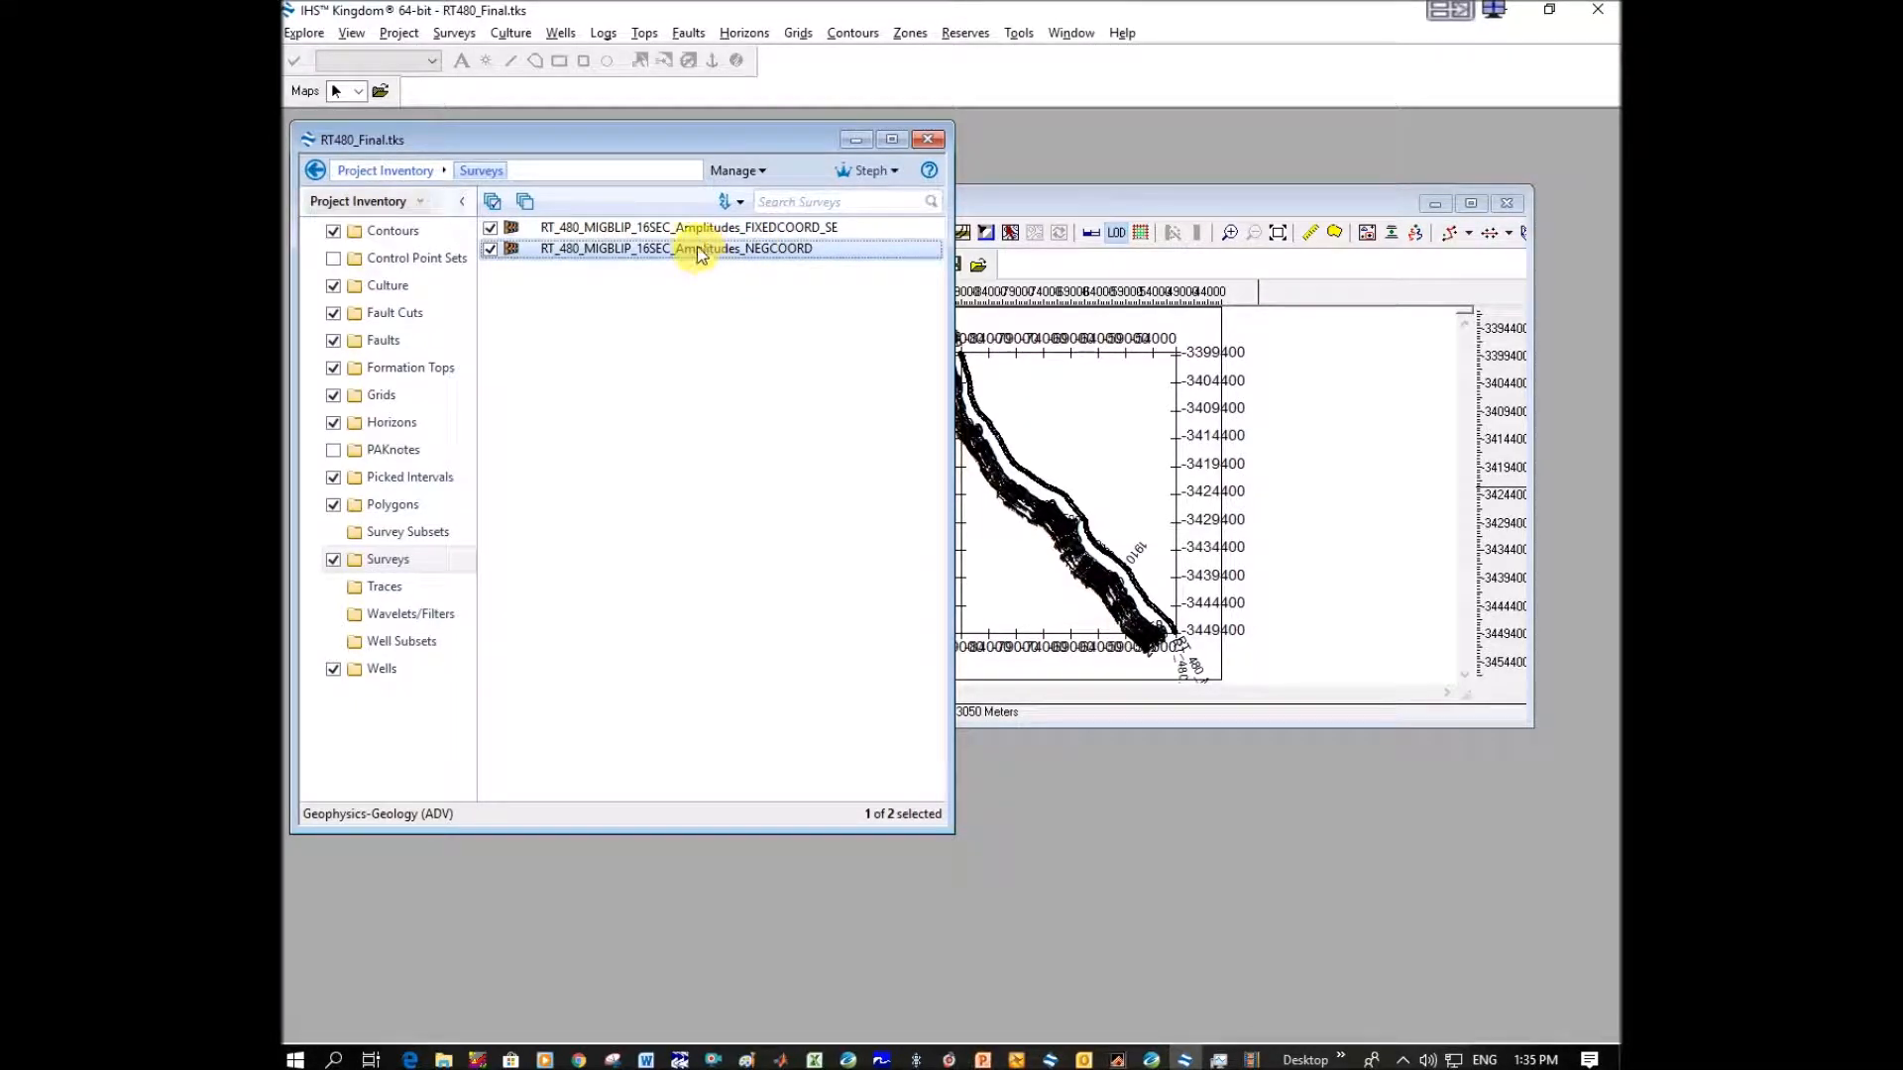
{"action": "double_click", "coordinate": [736, 253]}
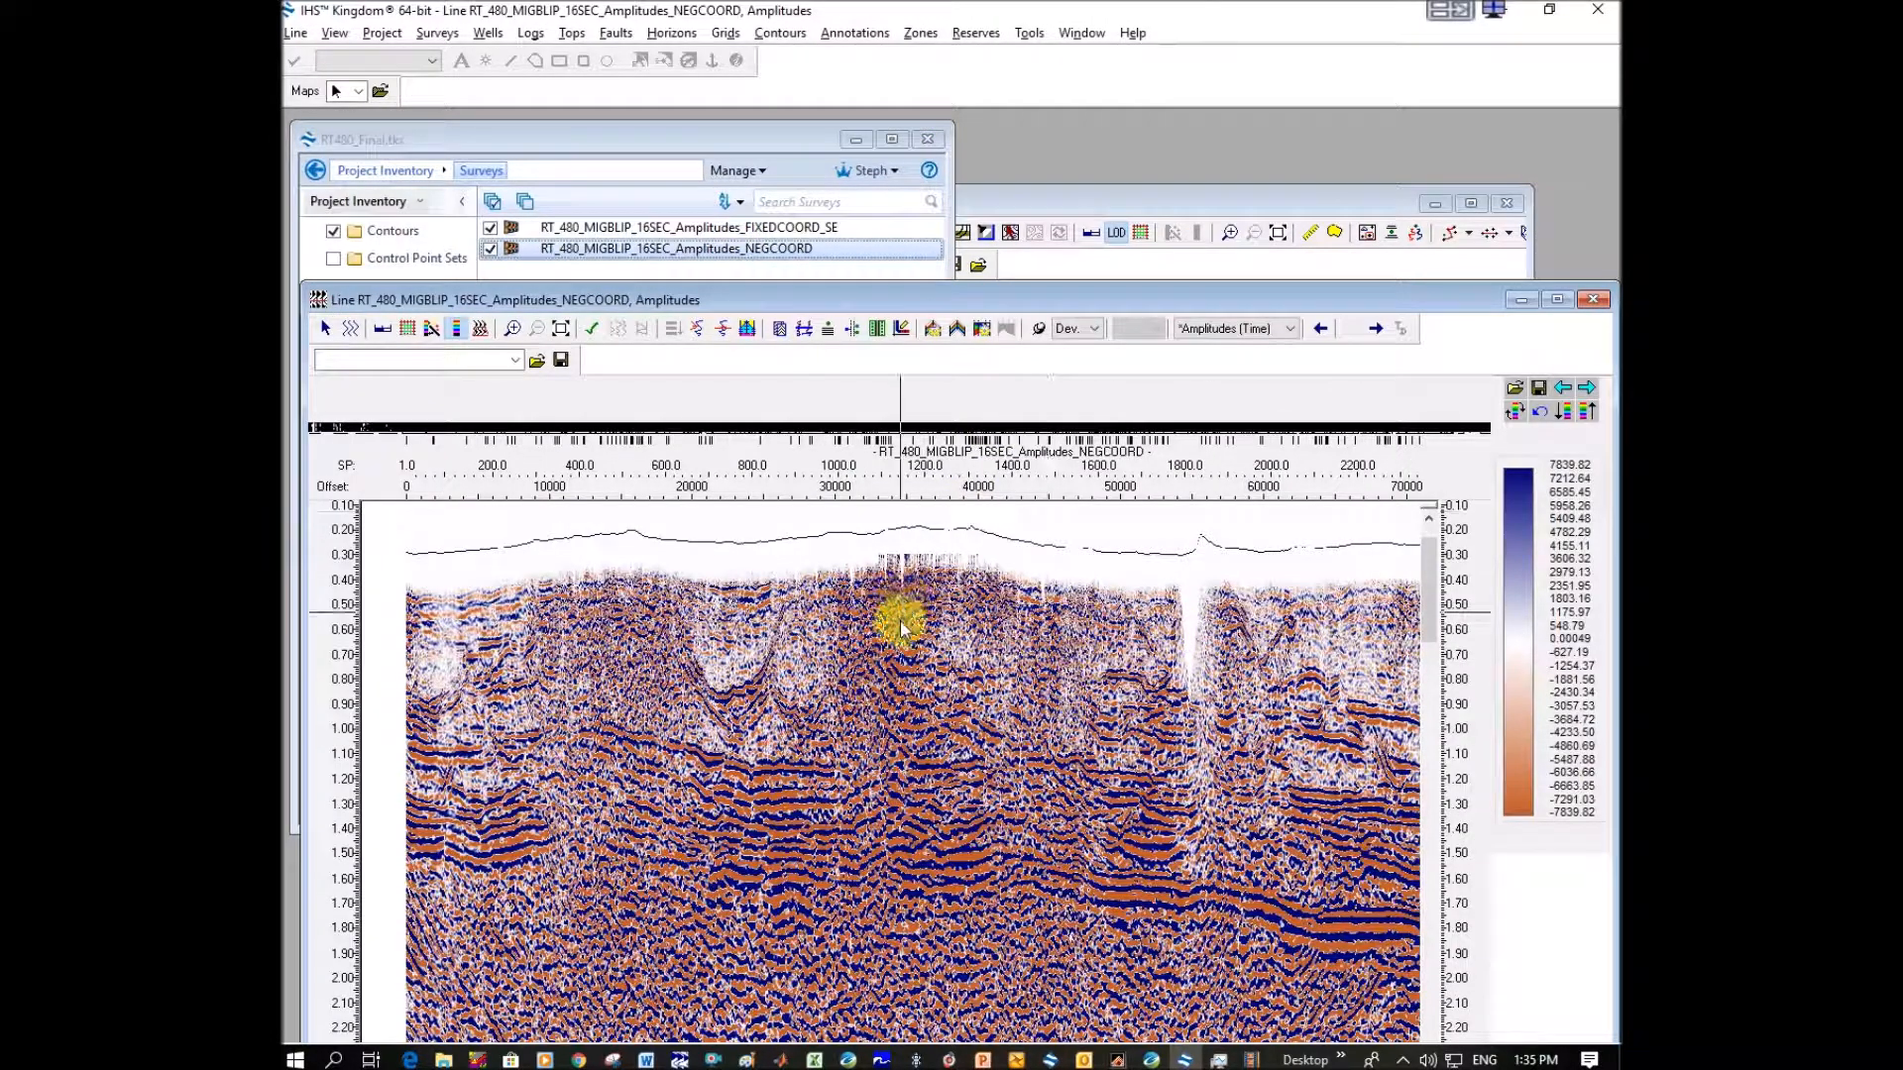
Display the current NEGCOORD line in VuPAK and reposition its 3D window.
{"action": "right_click", "coordinate": [902, 624]}
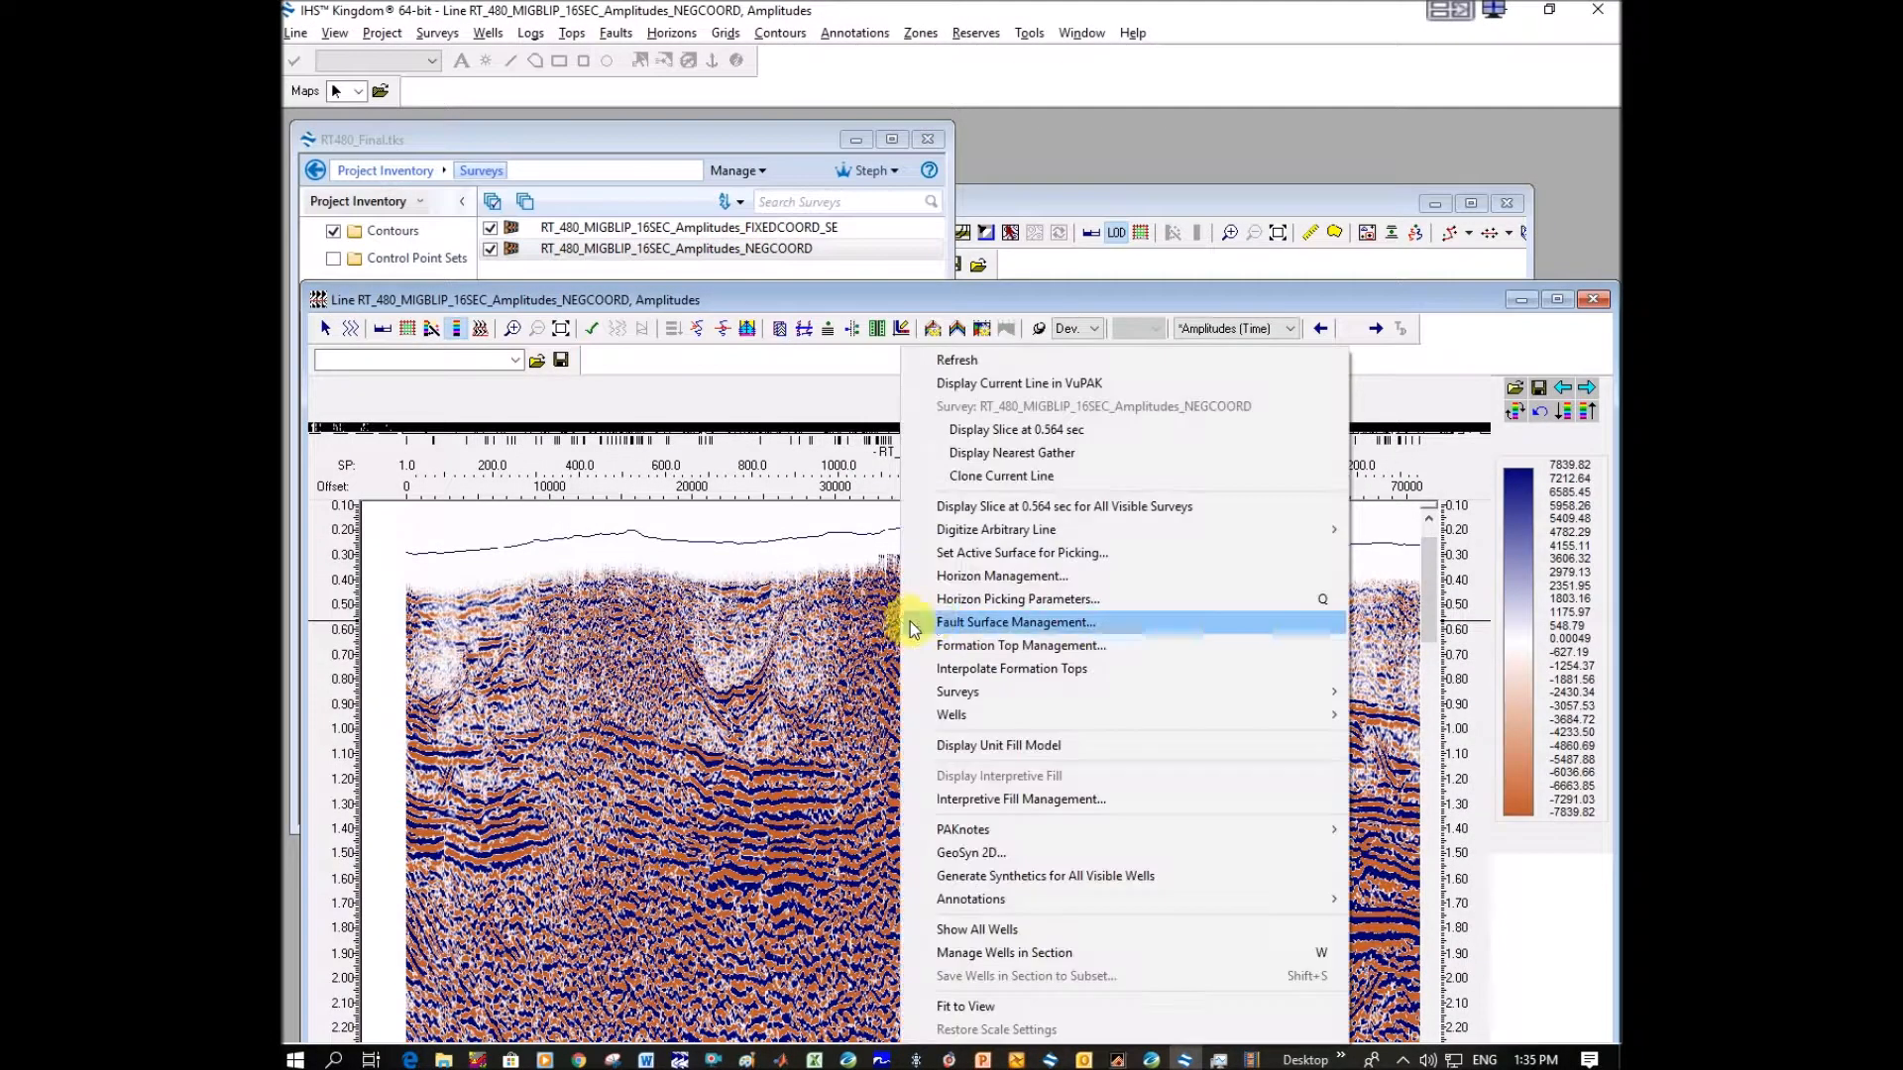
{"action": "left_click", "coordinate": [1047, 386]}
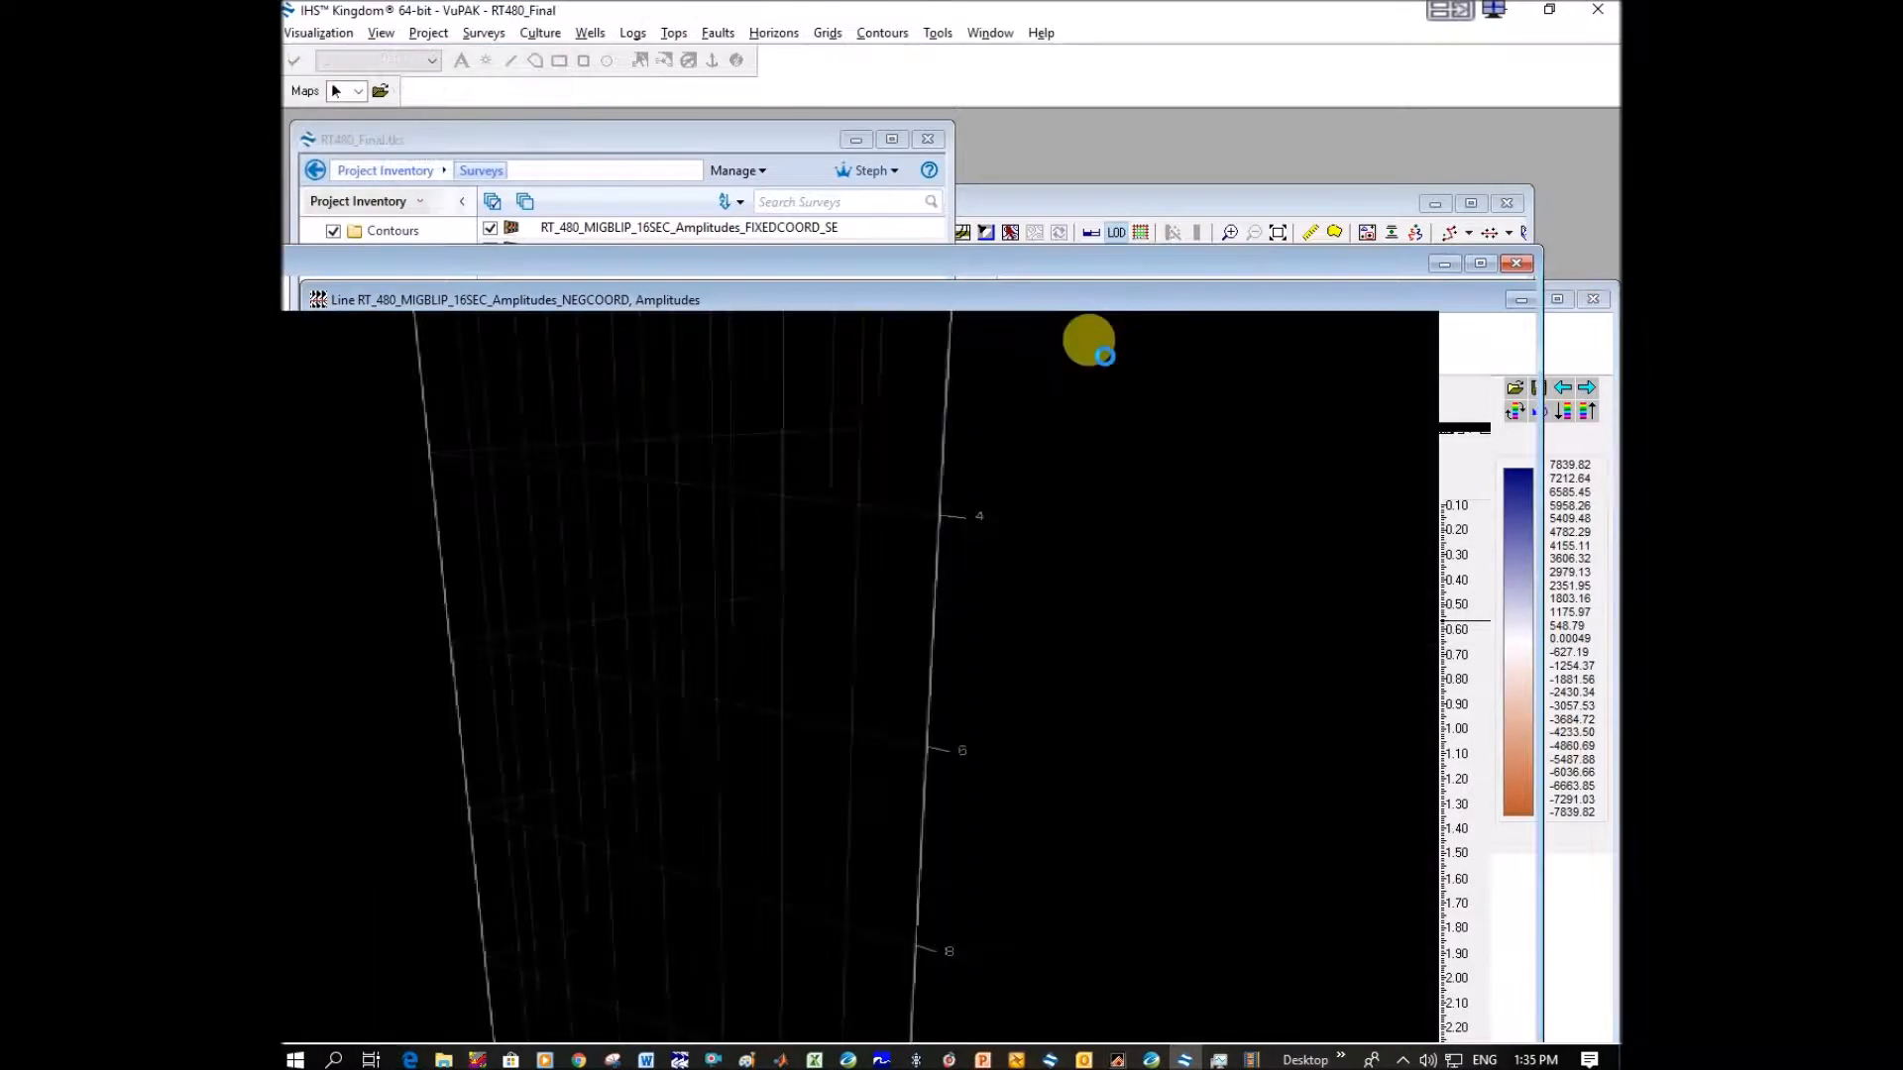
{"action": "left_click_drag", "start_coordinate": [1049, 266], "coordinate": [1062, 115]}
{"action": "scroll", "coordinate": [1066, 421], "scroll_direction": "up", "scroll_amount": 3}
{"action": "scroll", "coordinate": [1077, 436], "scroll_direction": "down", "scroll_amount": 7}
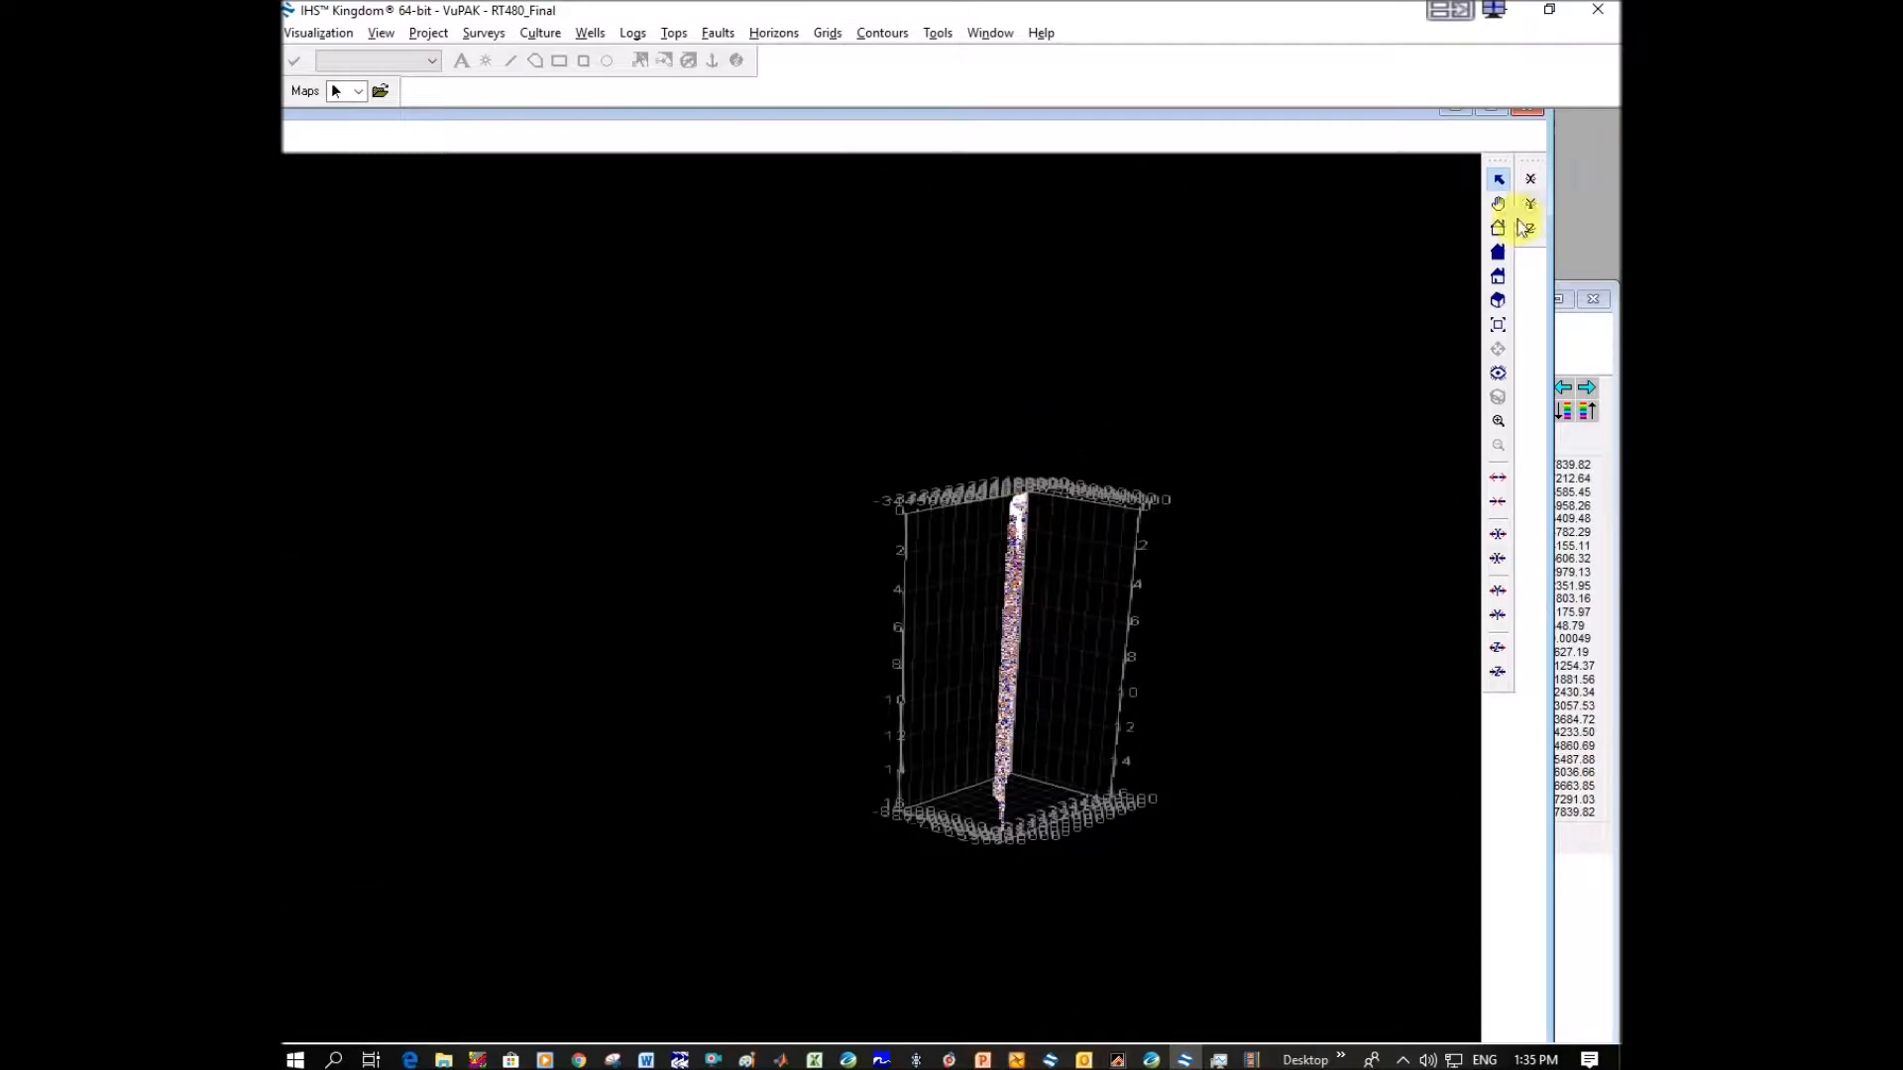
Examine the seismic line in 3D, focusing on the stretched traces around the bad-coordinate zone.
{"action": "left_click", "coordinate": [1497, 203]}
{"action": "left_click_drag", "start_coordinate": [1072, 602], "coordinate": [1120, 595]}
{"action": "scroll", "coordinate": [981, 516], "scroll_direction": "down", "scroll_amount": 2}
{"action": "scroll", "coordinate": [1001, 518], "scroll_direction": "up", "scroll_amount": 6}
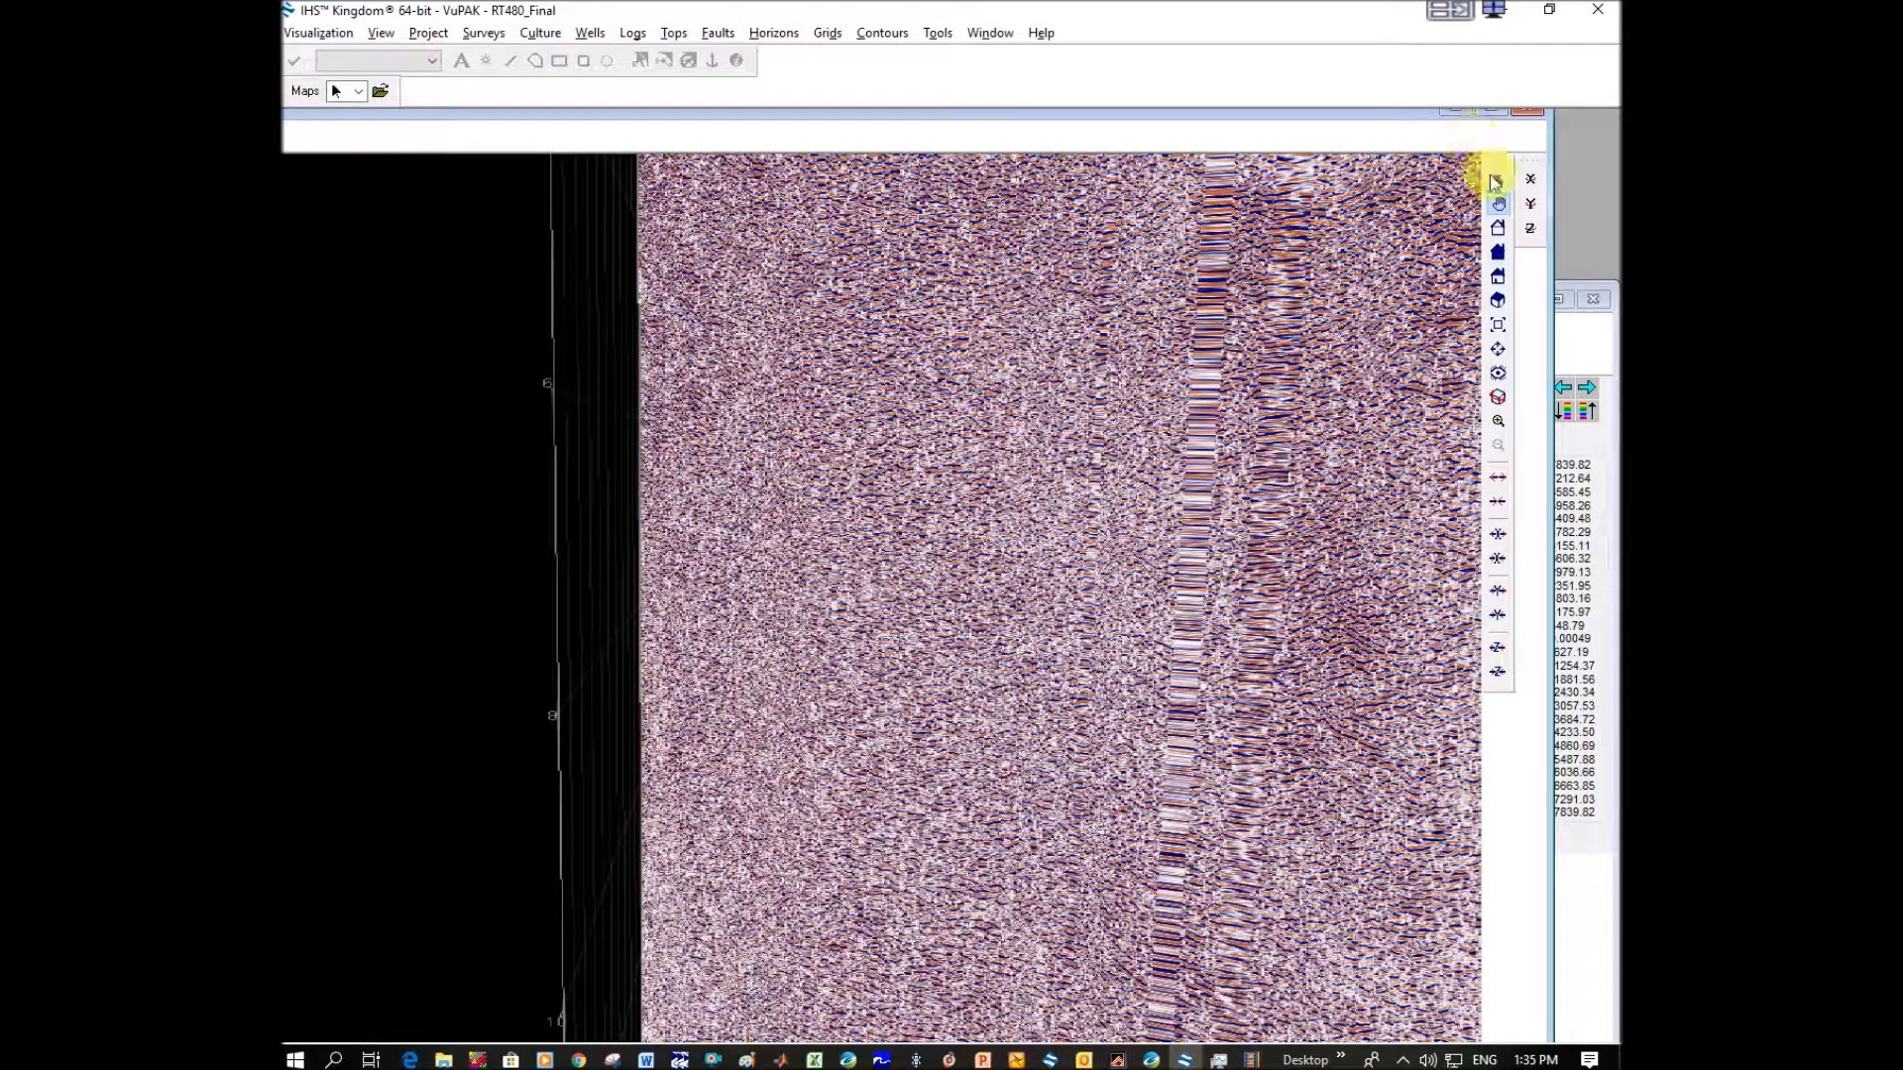
{"action": "left_click_drag", "start_coordinate": [1109, 372], "coordinate": [1067, 579]}
{"action": "left_click", "coordinate": [1498, 205]}
{"action": "left_click_drag", "start_coordinate": [1222, 620], "coordinate": [1312, 598]}
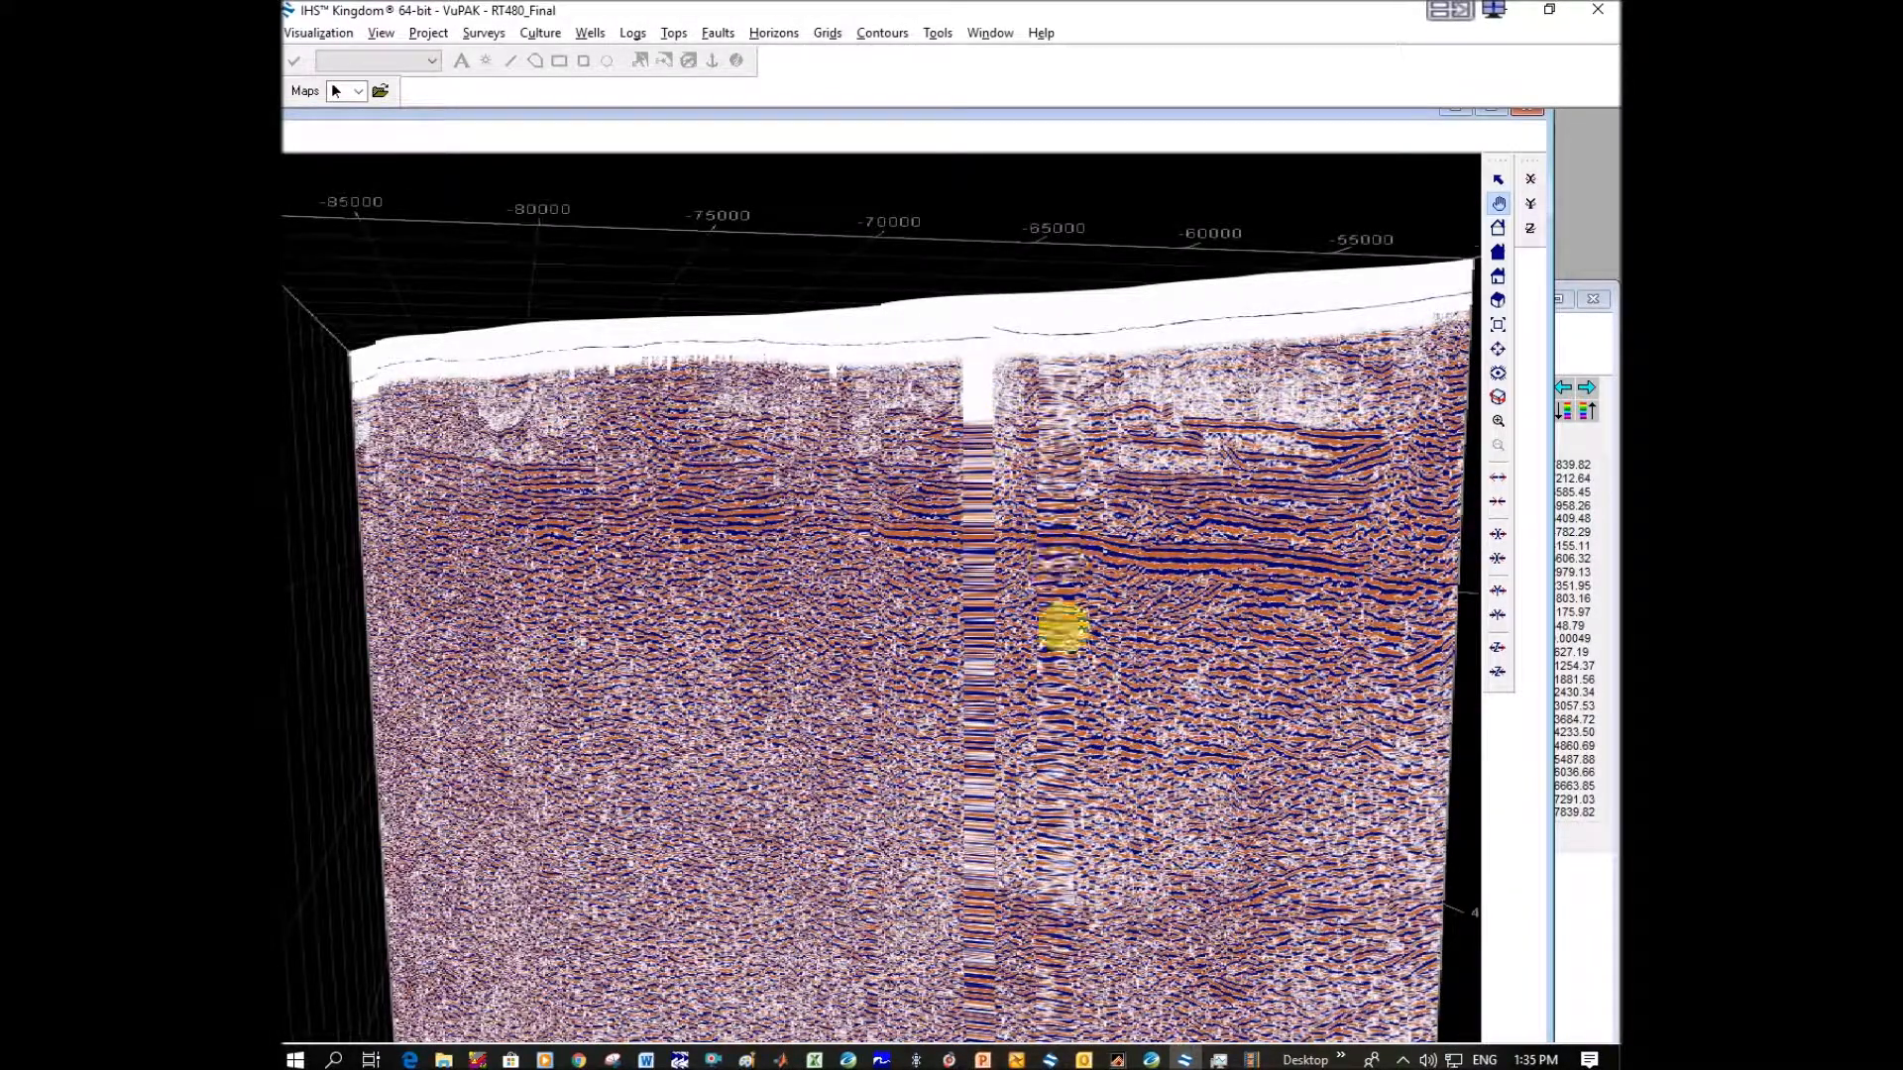
Maximize the VuPAK window with the pointer in selection mode for reading positions along the line.
{"action": "left_click", "coordinate": [1499, 180]}
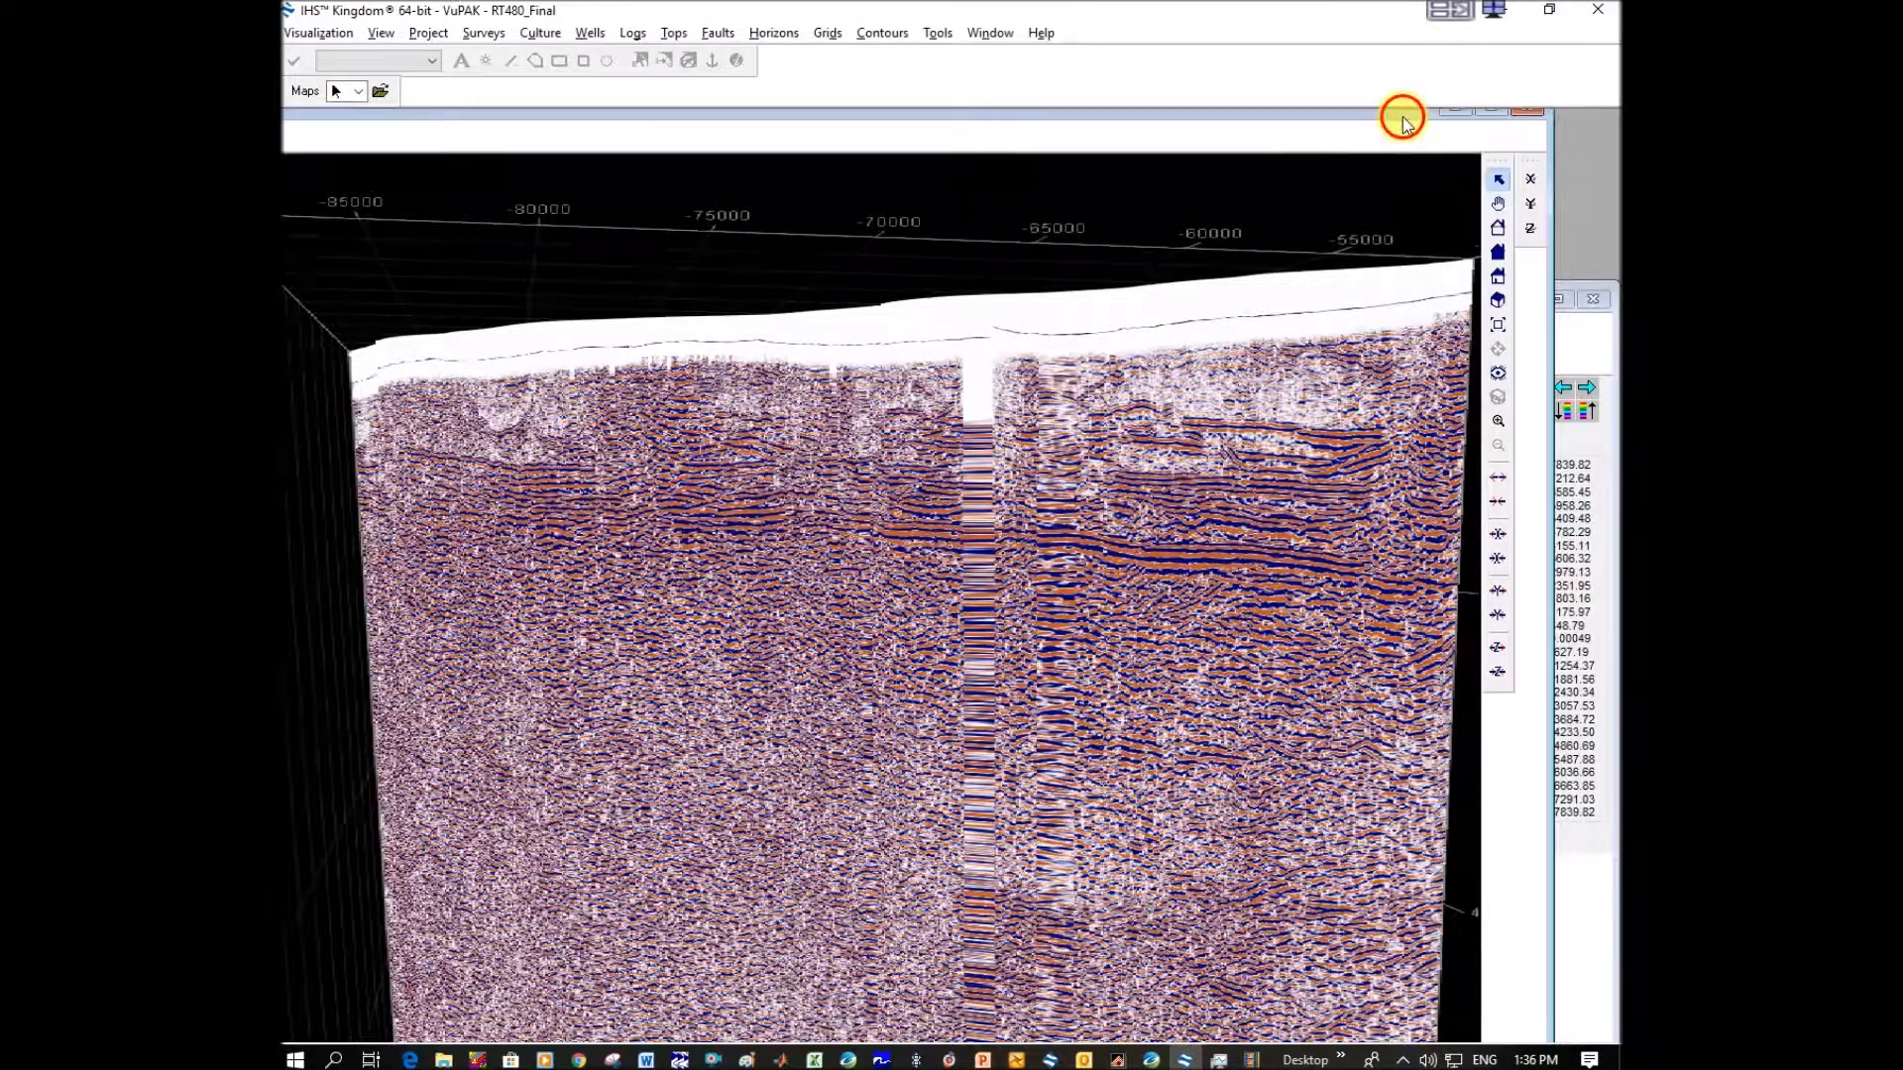
{"action": "left_click", "coordinate": [1491, 111]}
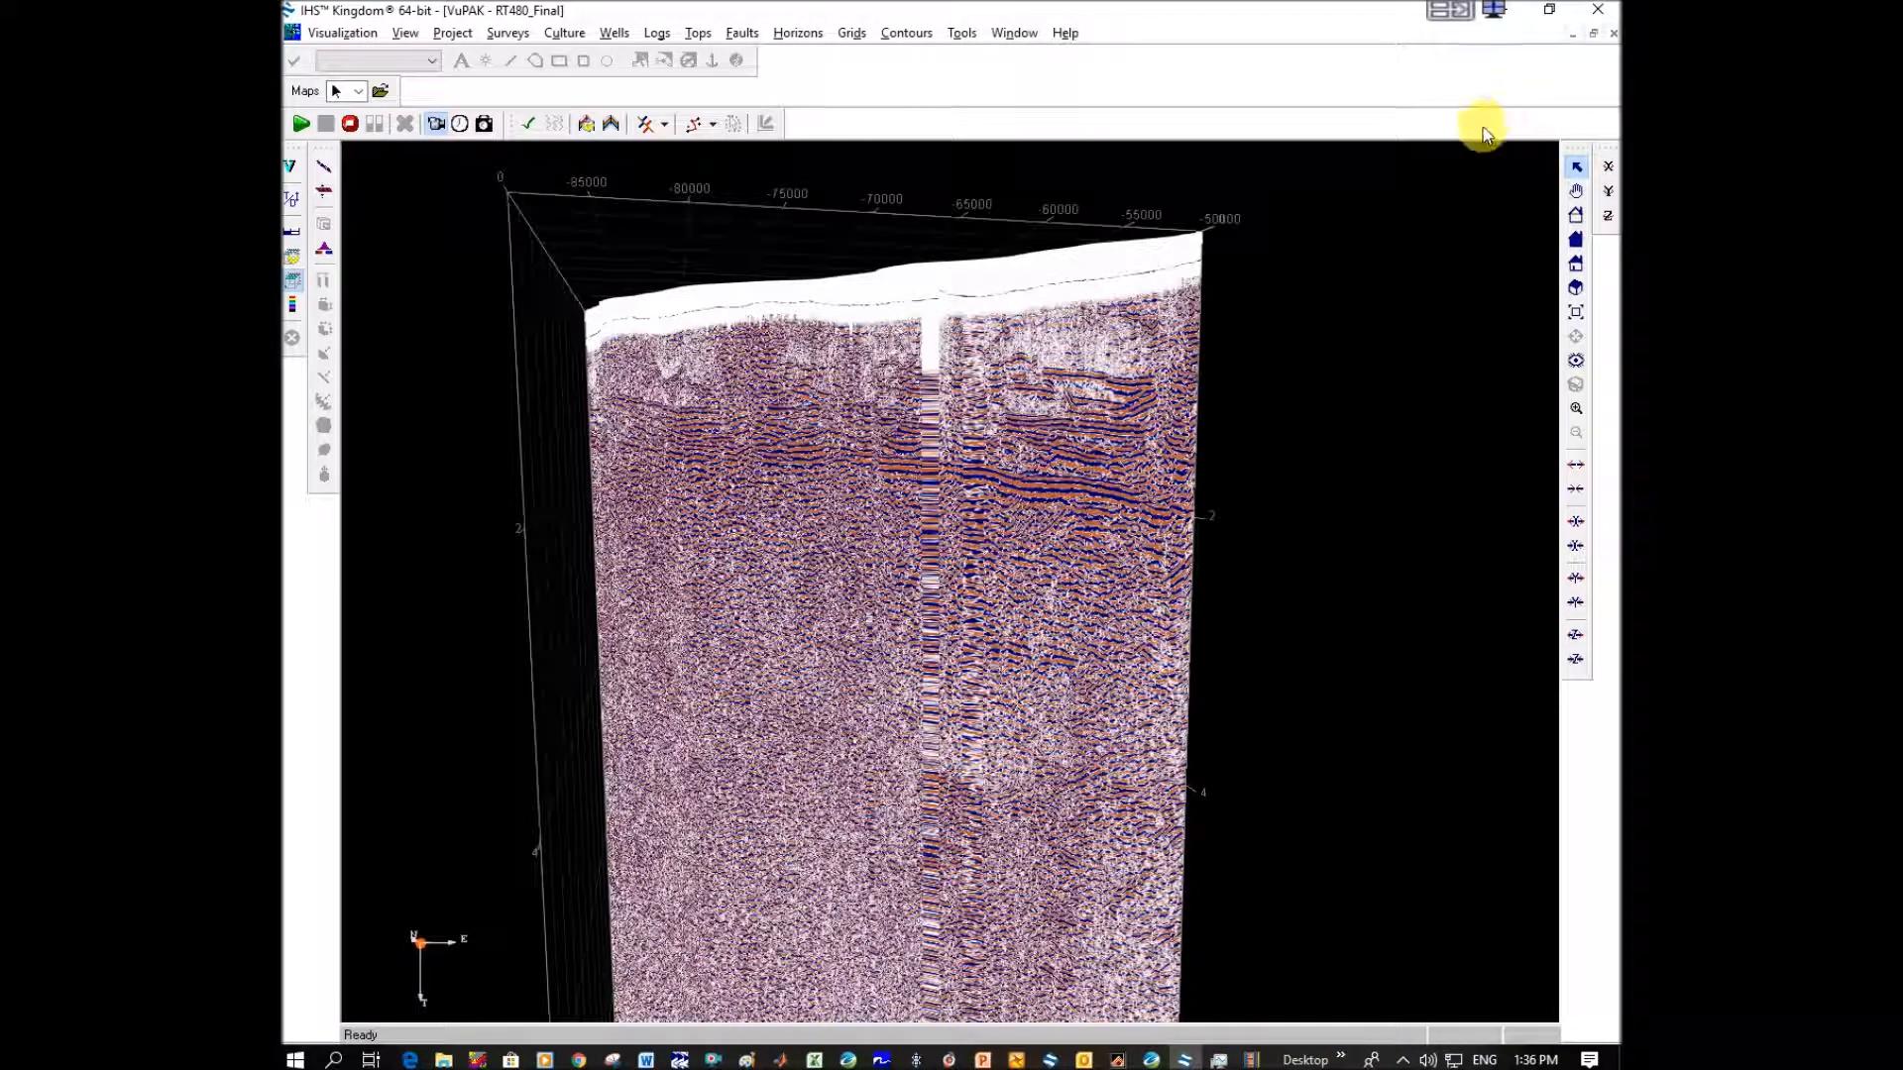
{"action": "left_click", "coordinate": [1574, 170]}
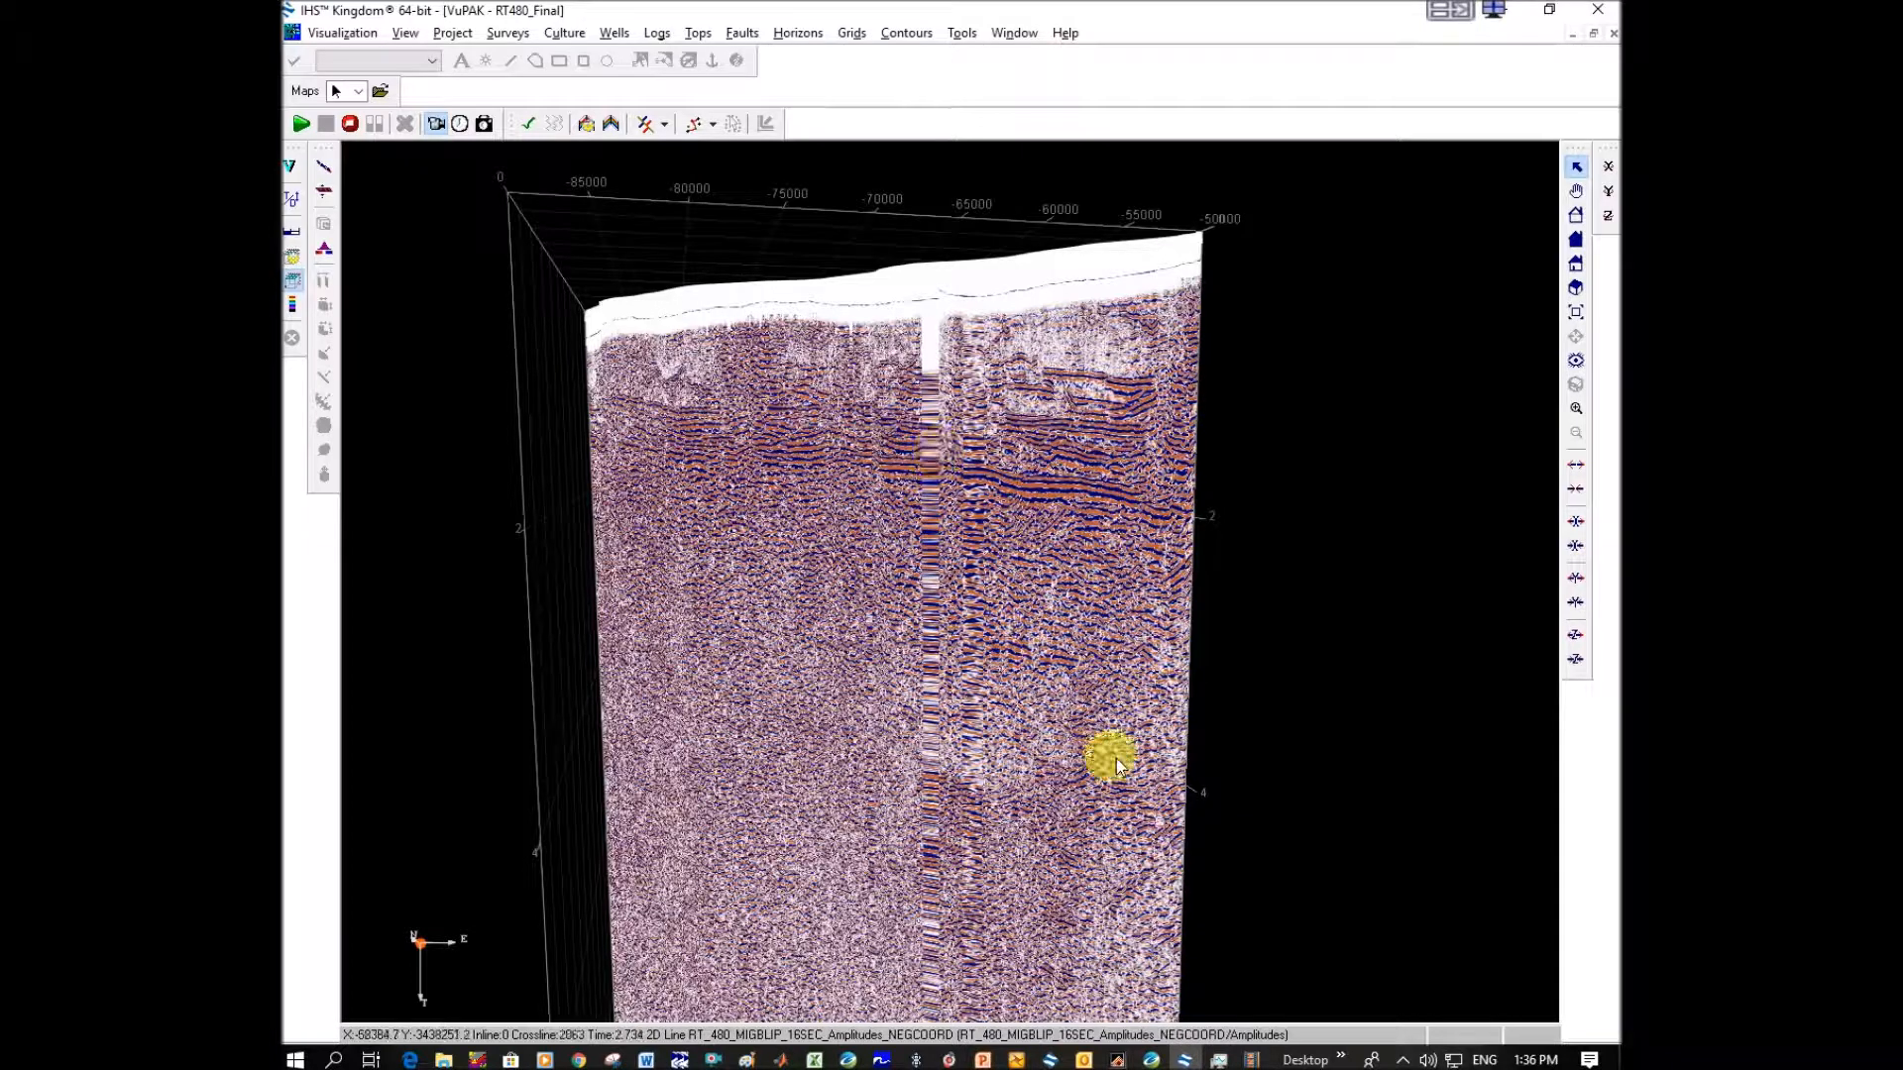
Switch to Oasis montaj, tile the hydrothermal map and the RT480_Mig_Fixed.gdb database vertically, and collapse the map's layer manager.
{"action": "left_click", "coordinate": [1151, 1059]}
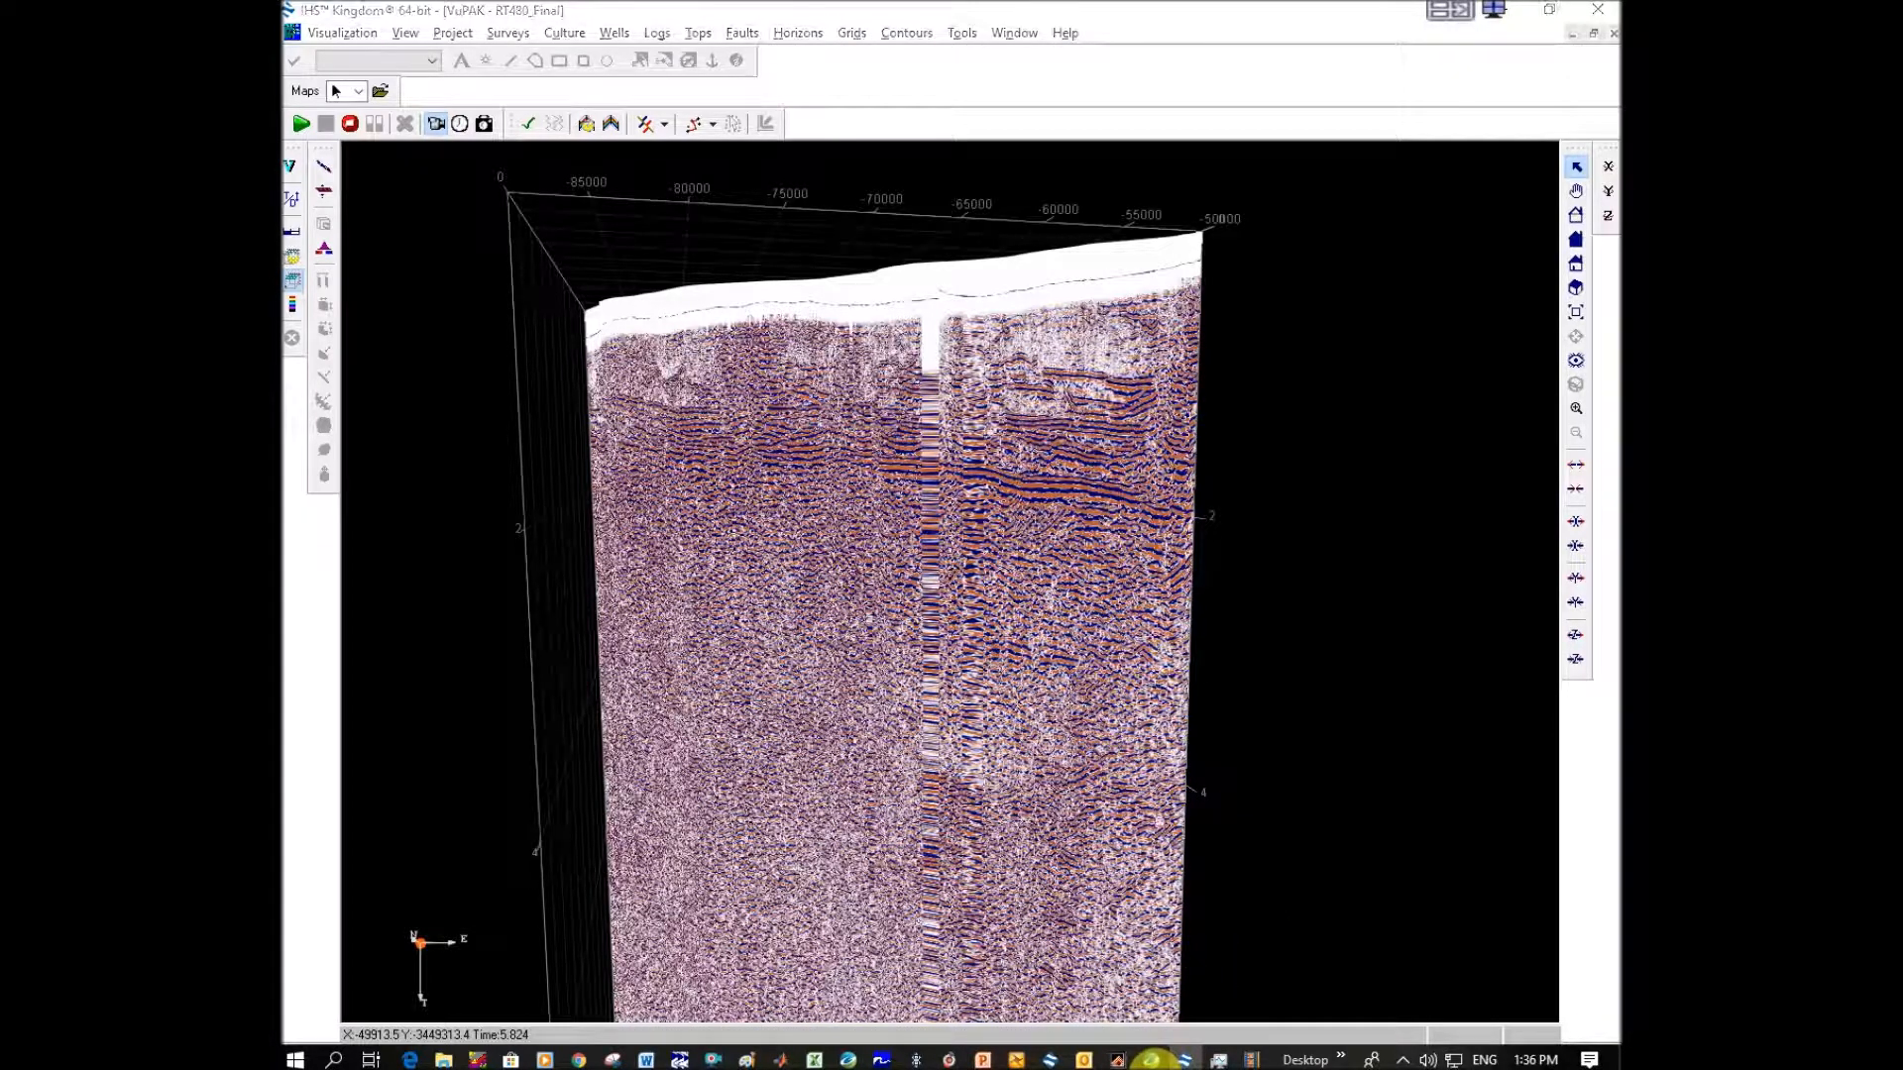
{"action": "left_click", "coordinate": [1146, 1059]}
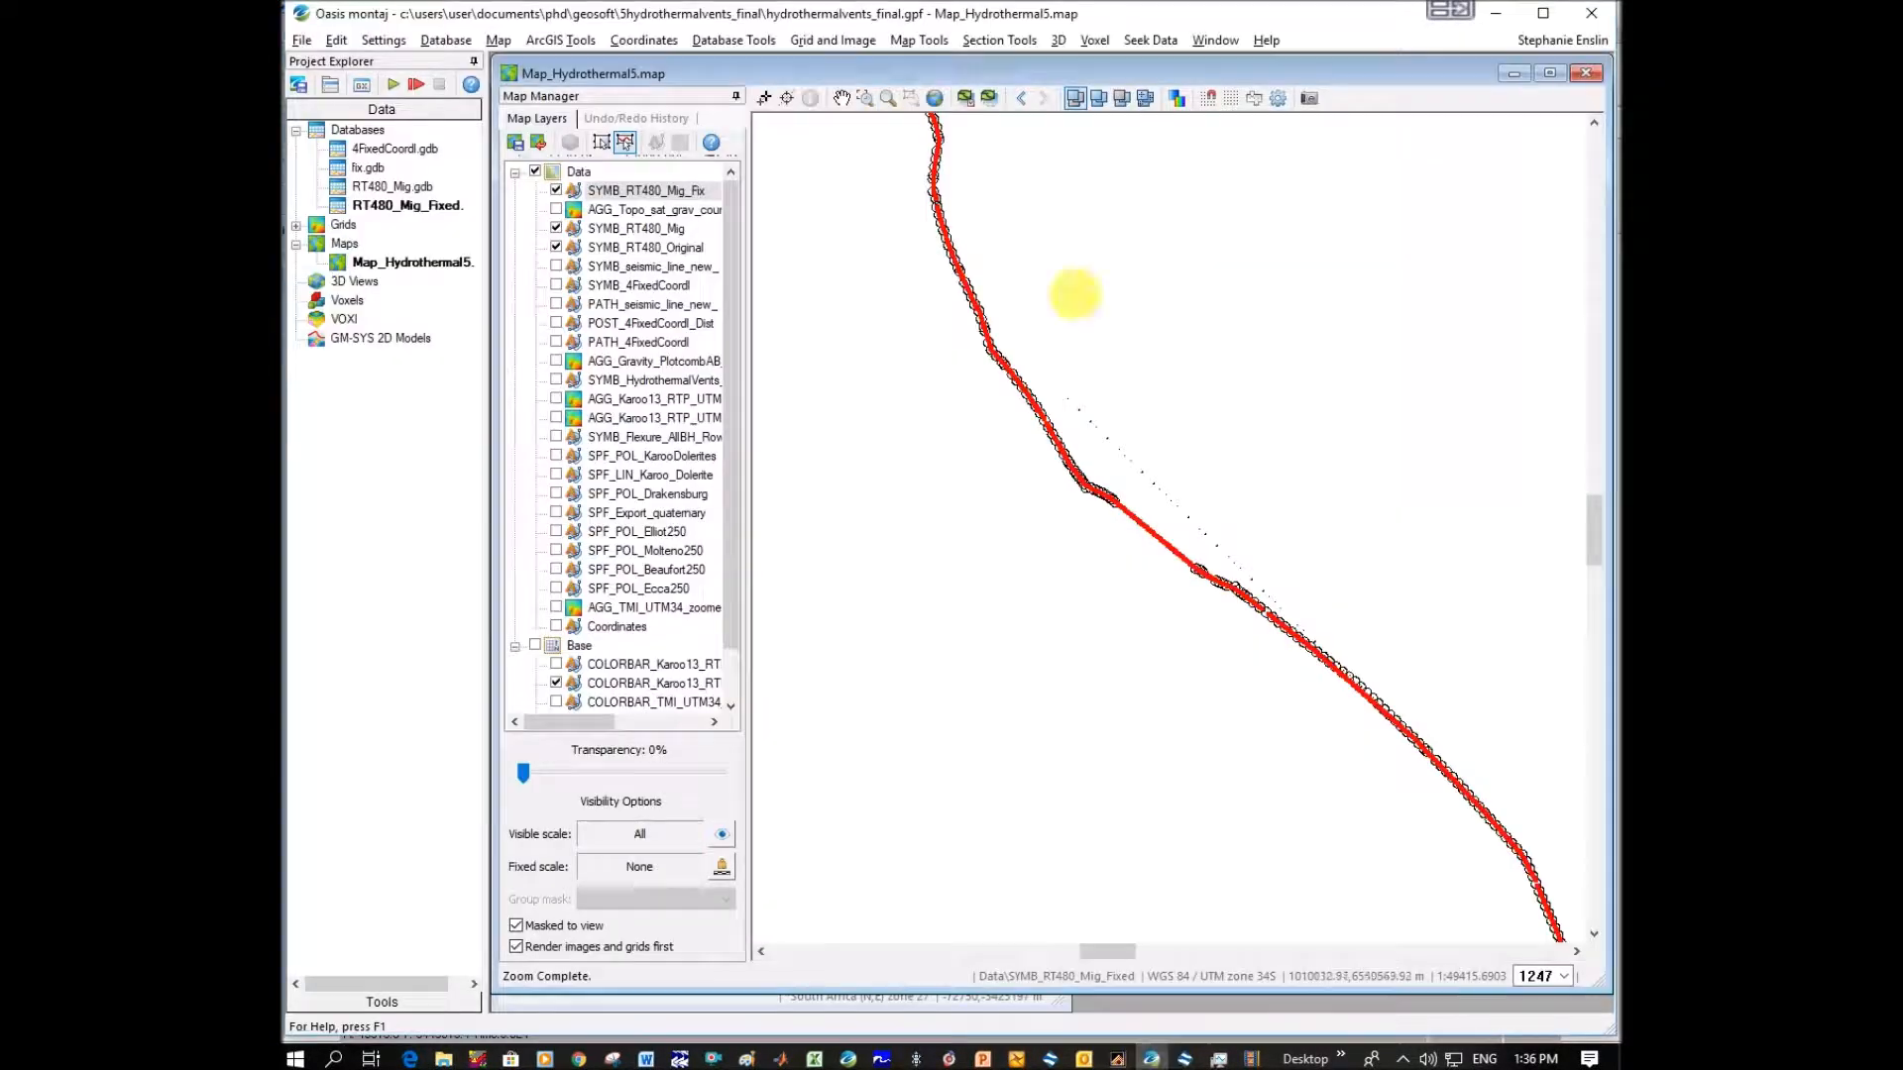
{"action": "left_click", "coordinate": [1215, 40]}
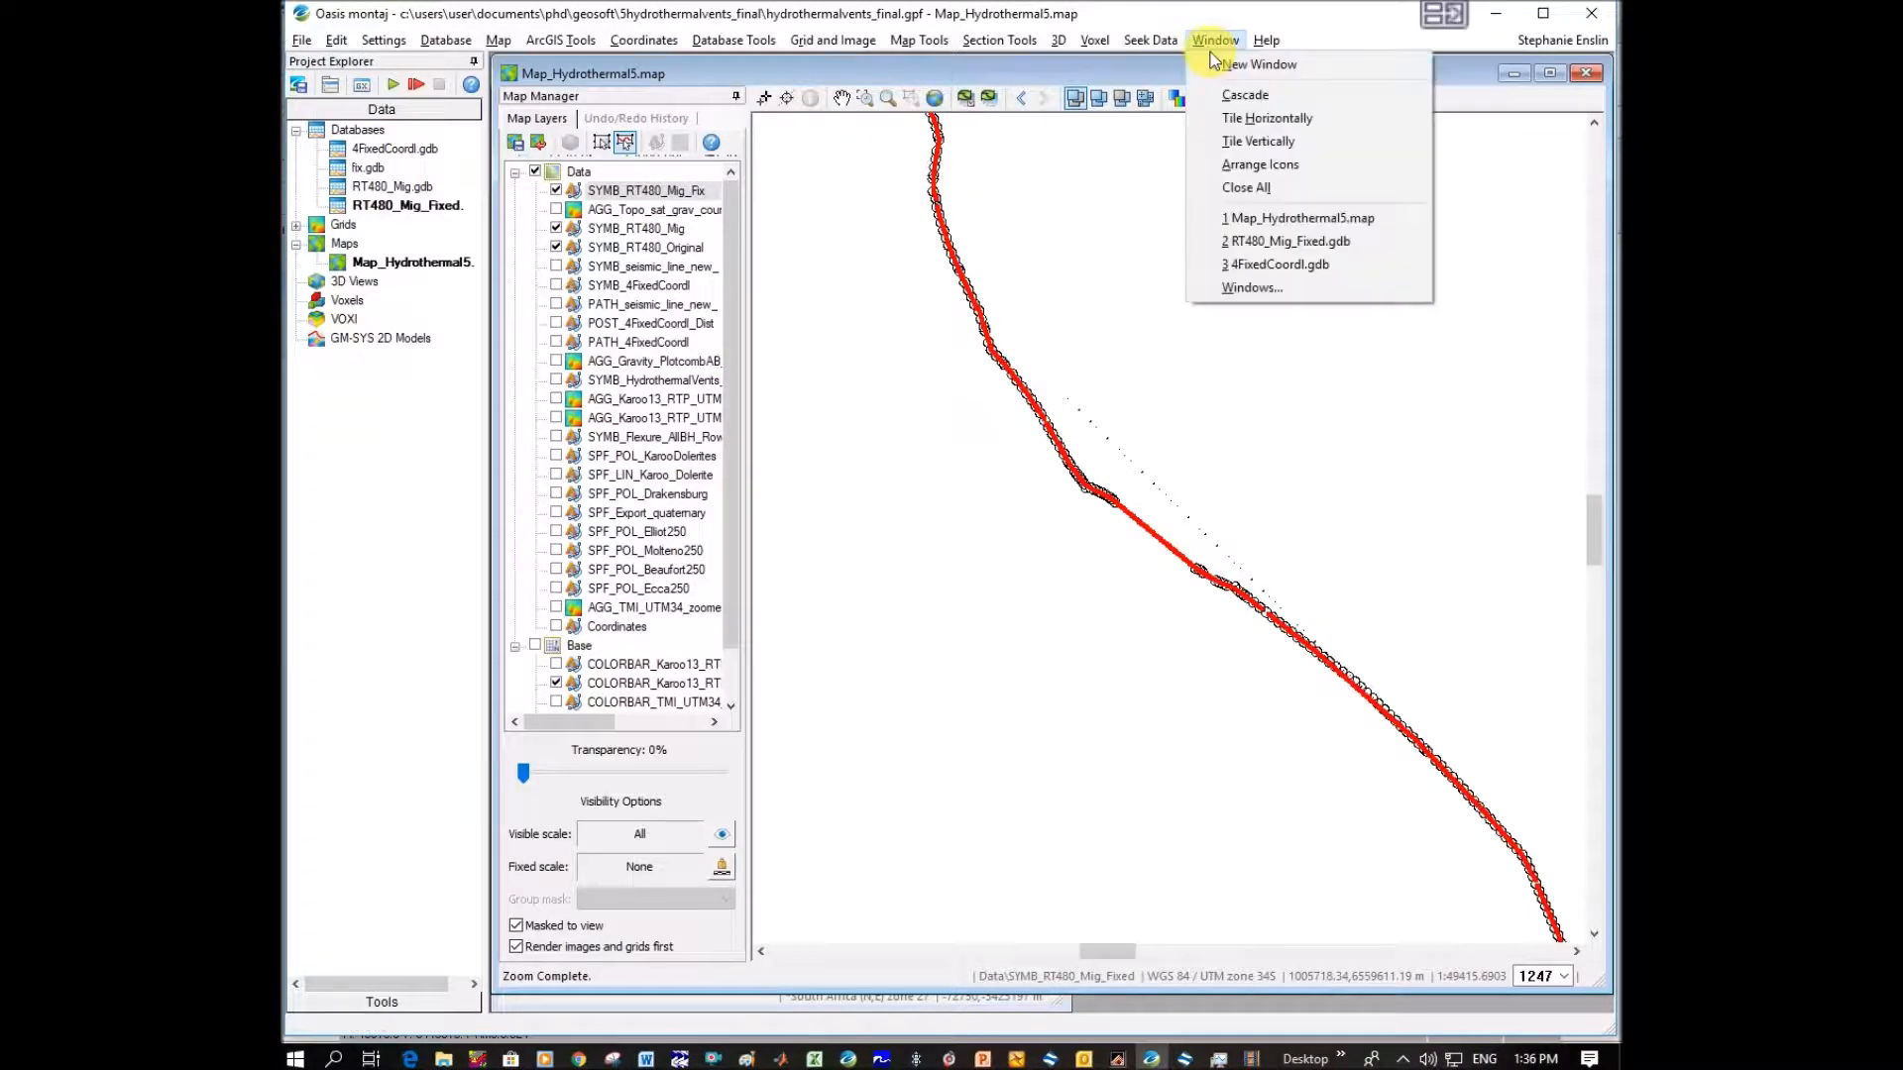
{"action": "left_click", "coordinate": [1247, 144]}
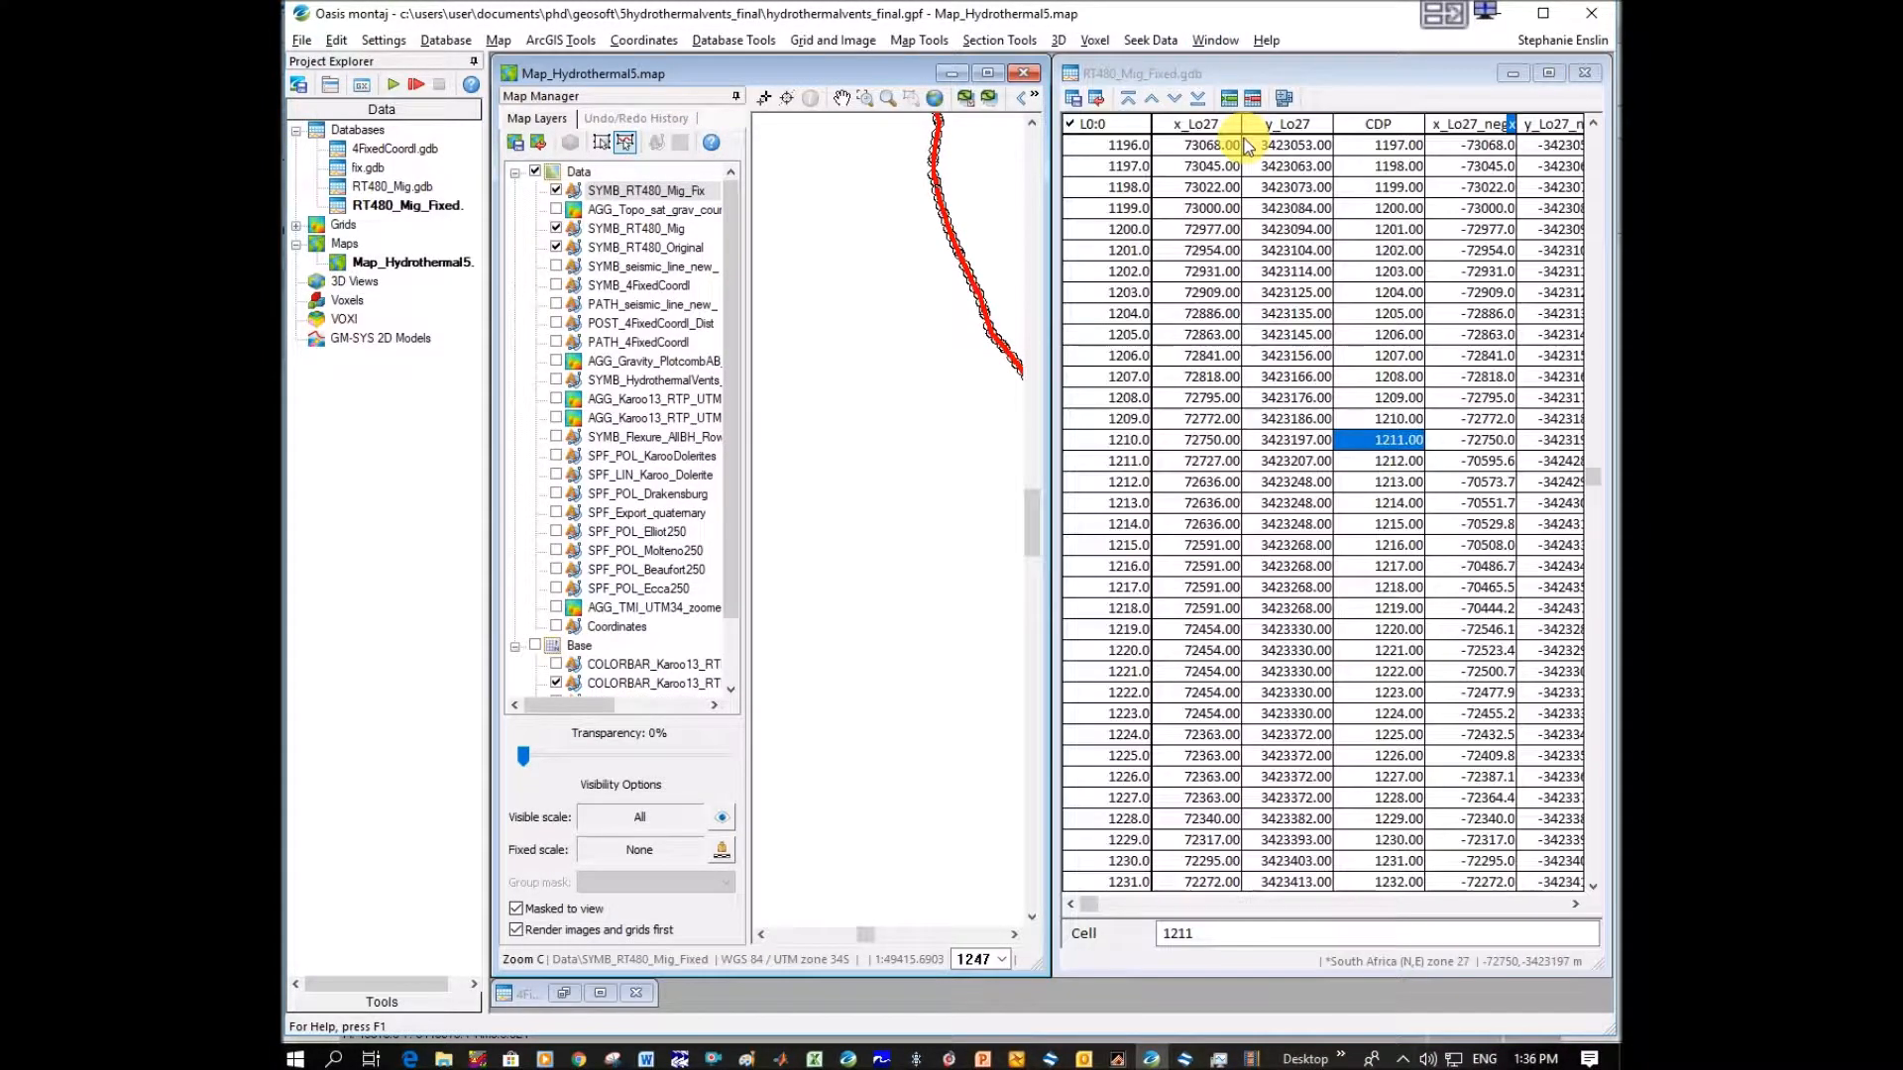
{"action": "left_click", "coordinate": [734, 96]}
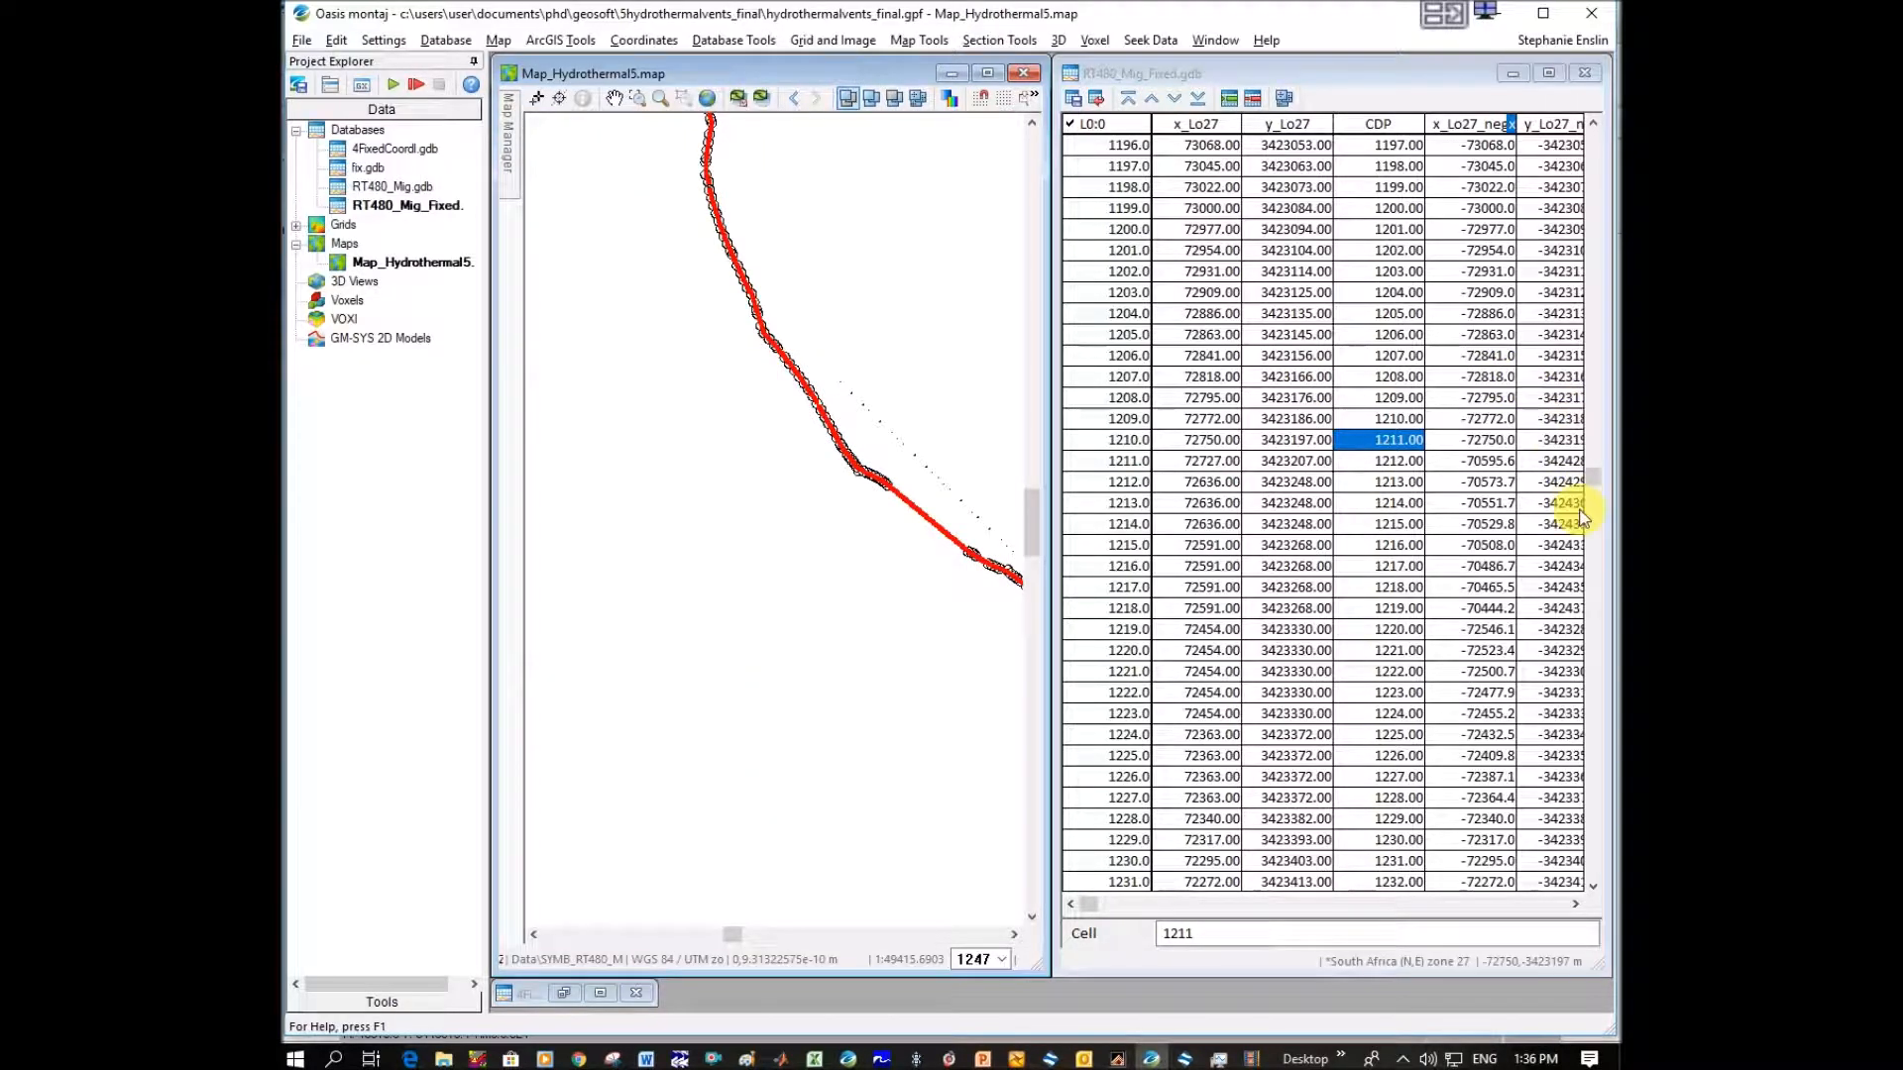
Locate CDP 1814 in the RT480_Mig_Fixed database and examine its position along the line on the map.
{"action": "left_click_drag", "start_coordinate": [1589, 480], "coordinate": [1590, 645]}
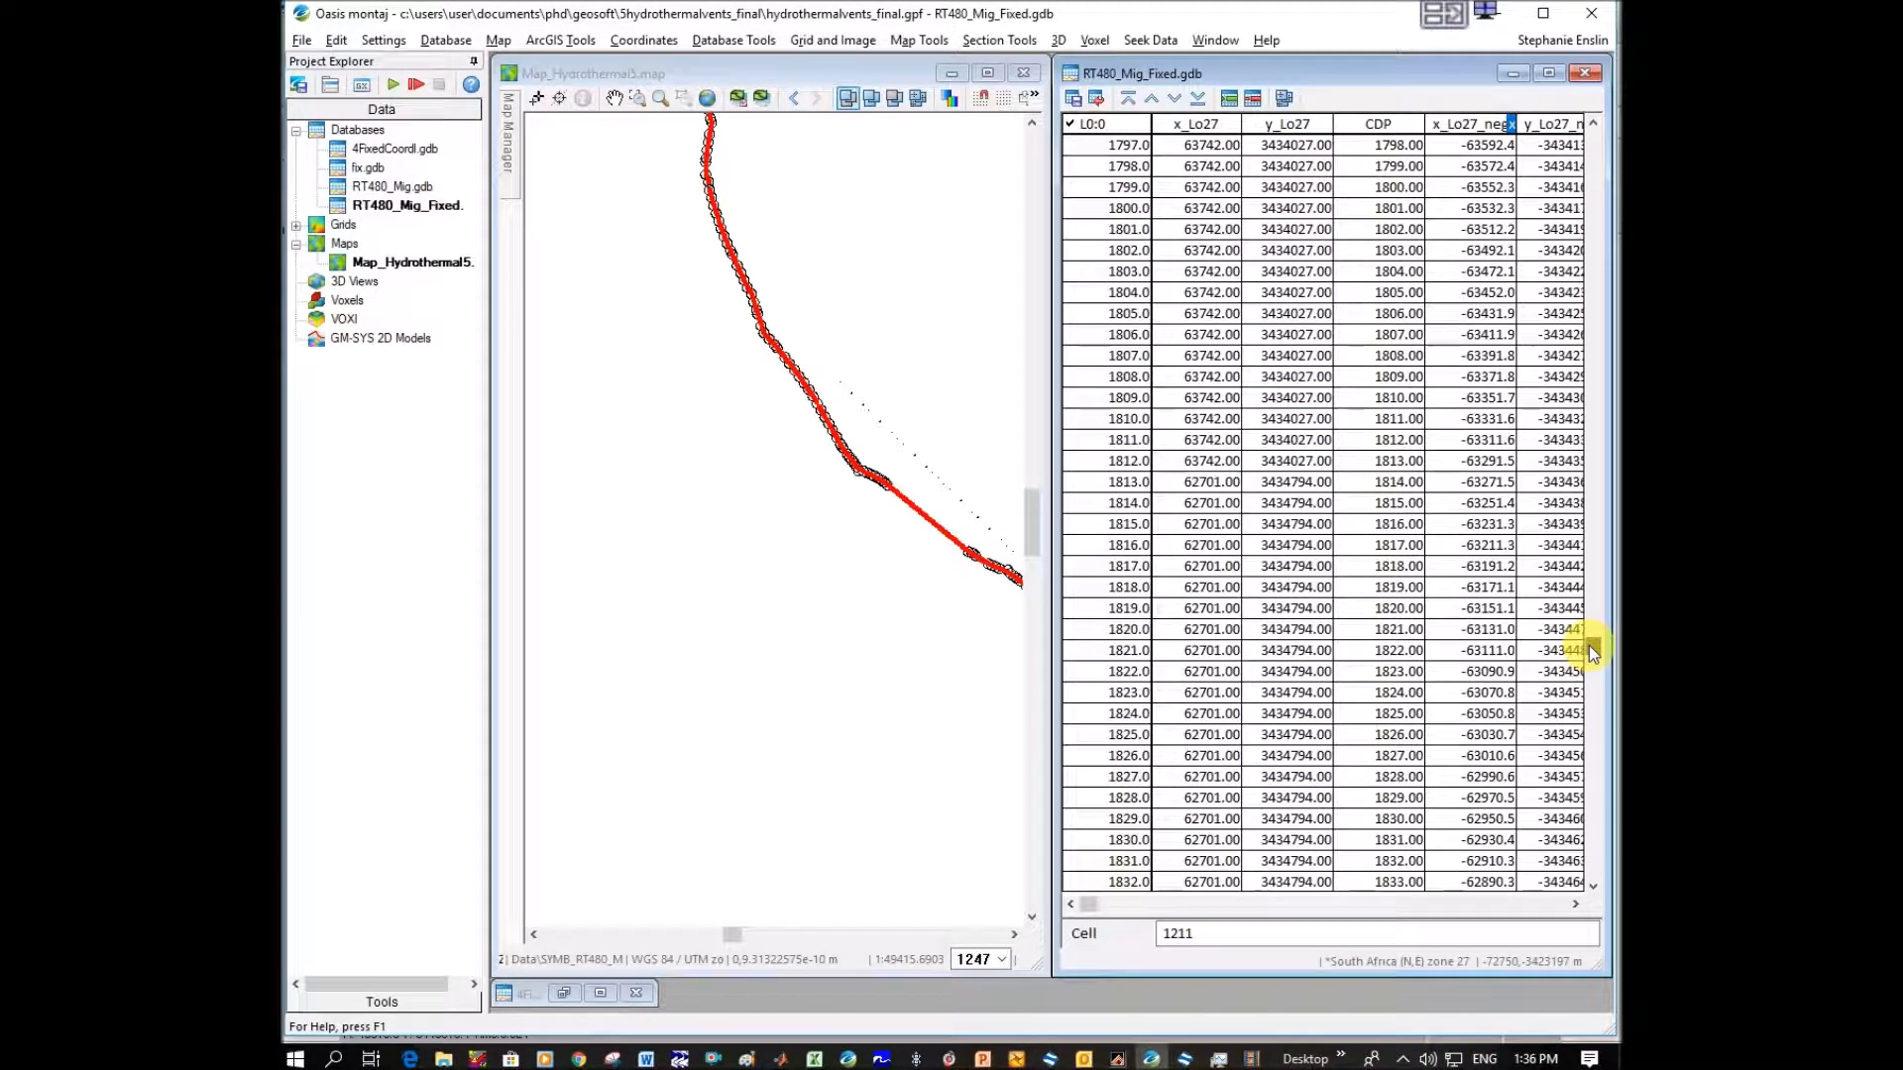
{"action": "left_click", "coordinate": [1396, 483]}
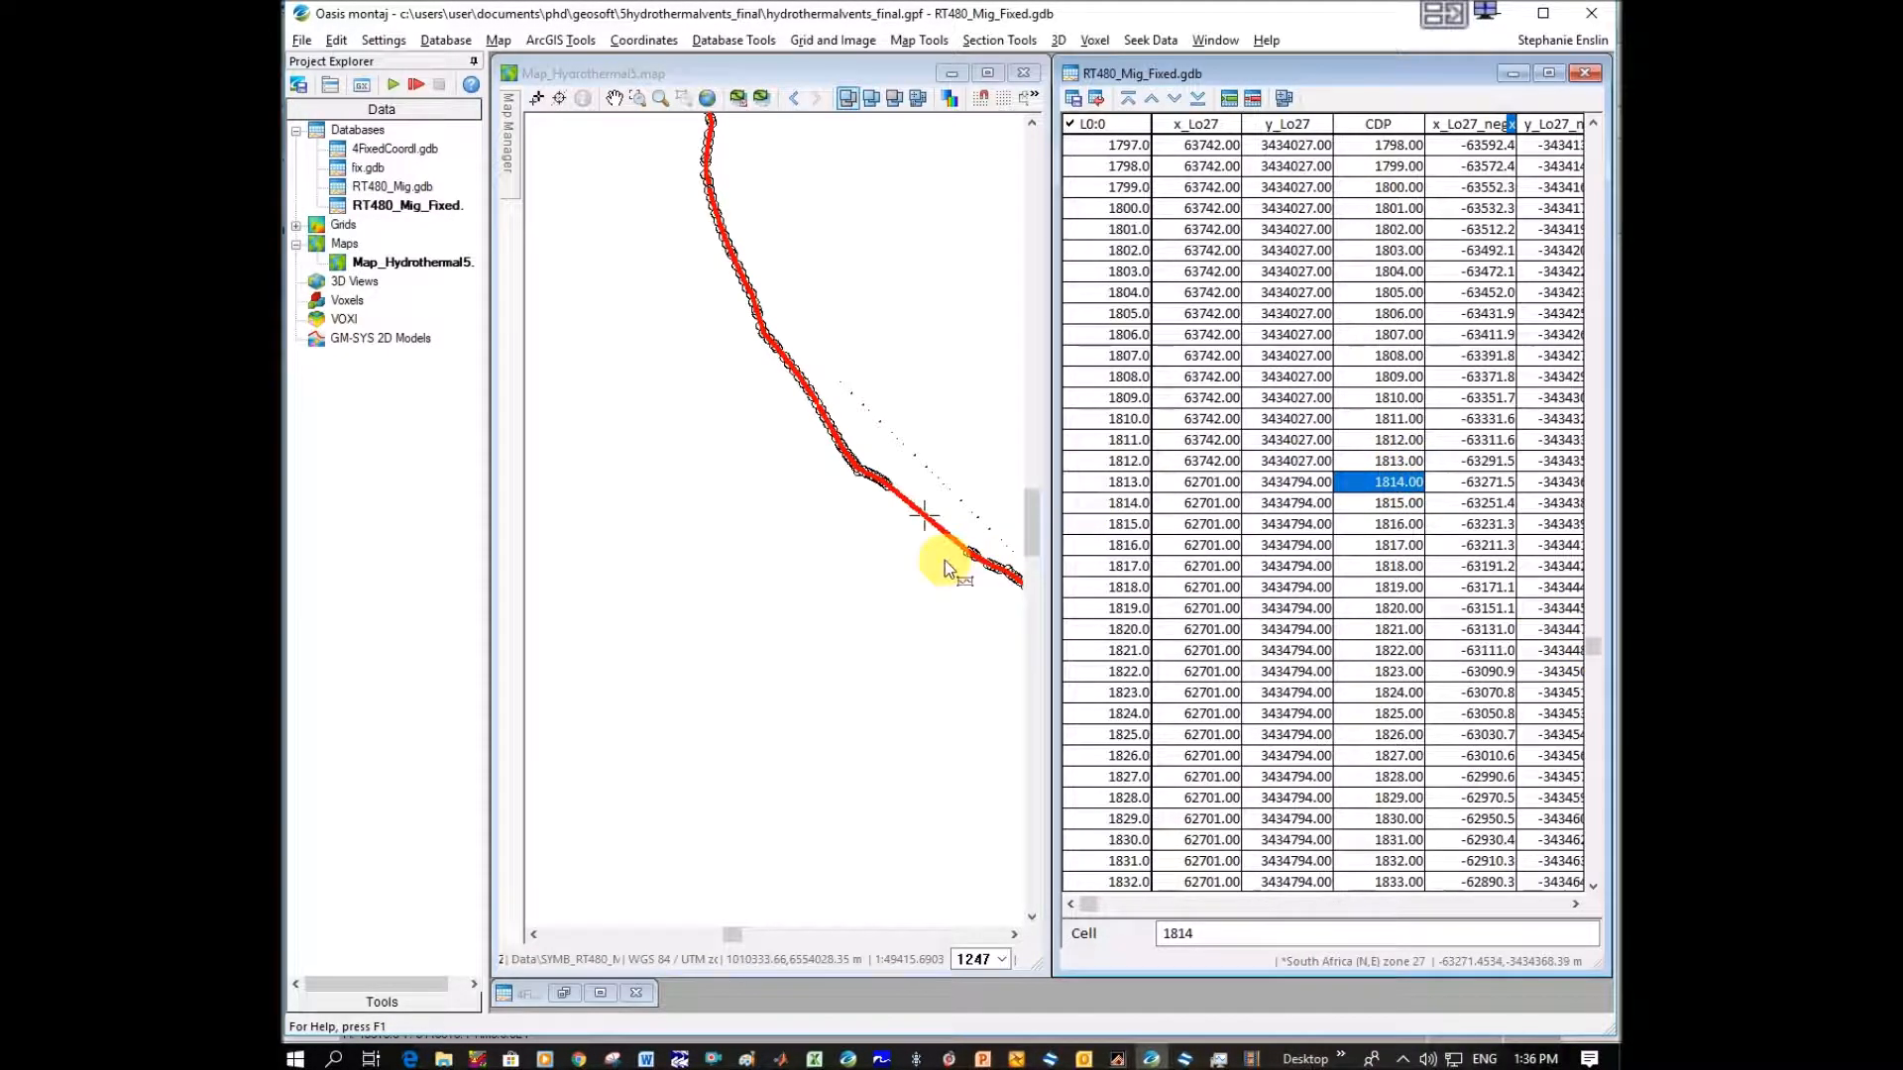
{"action": "left_click", "coordinate": [614, 97]}
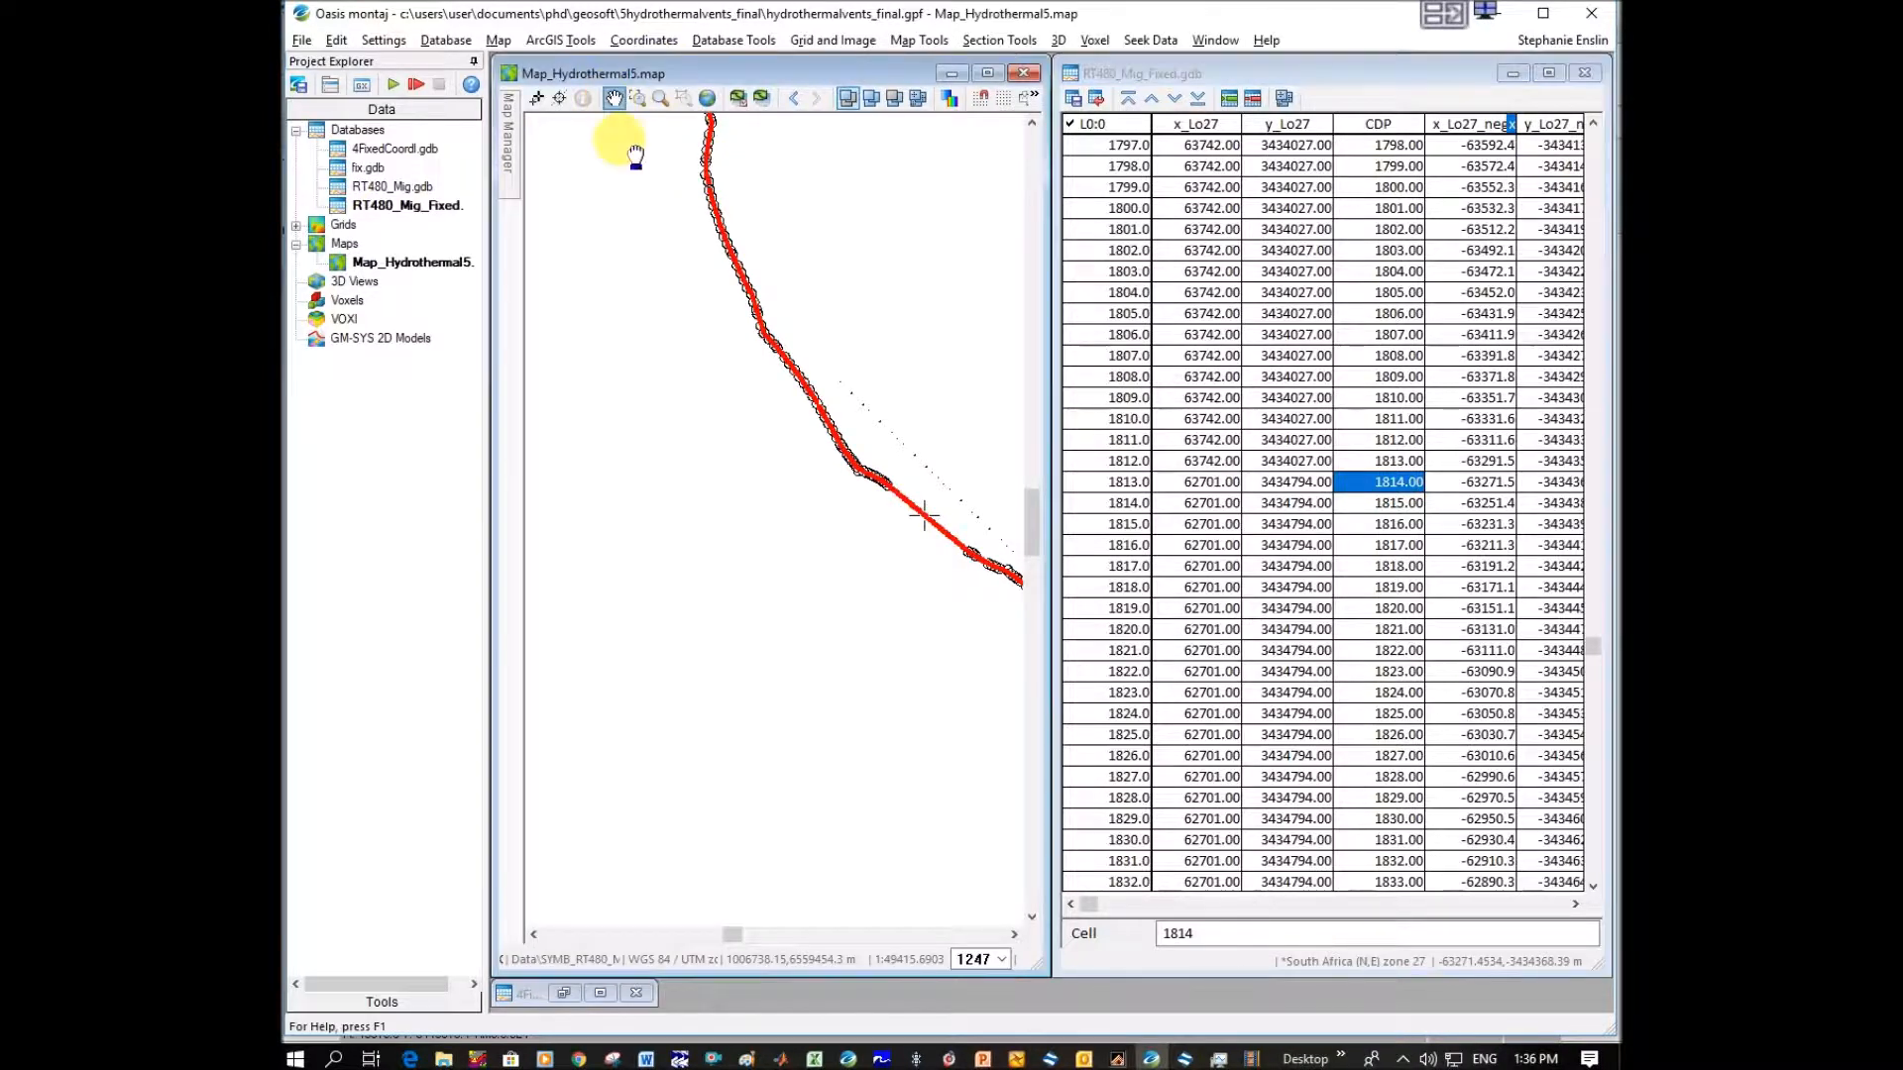
{"action": "left_click_drag", "start_coordinate": [939, 592], "coordinate": [756, 564]}
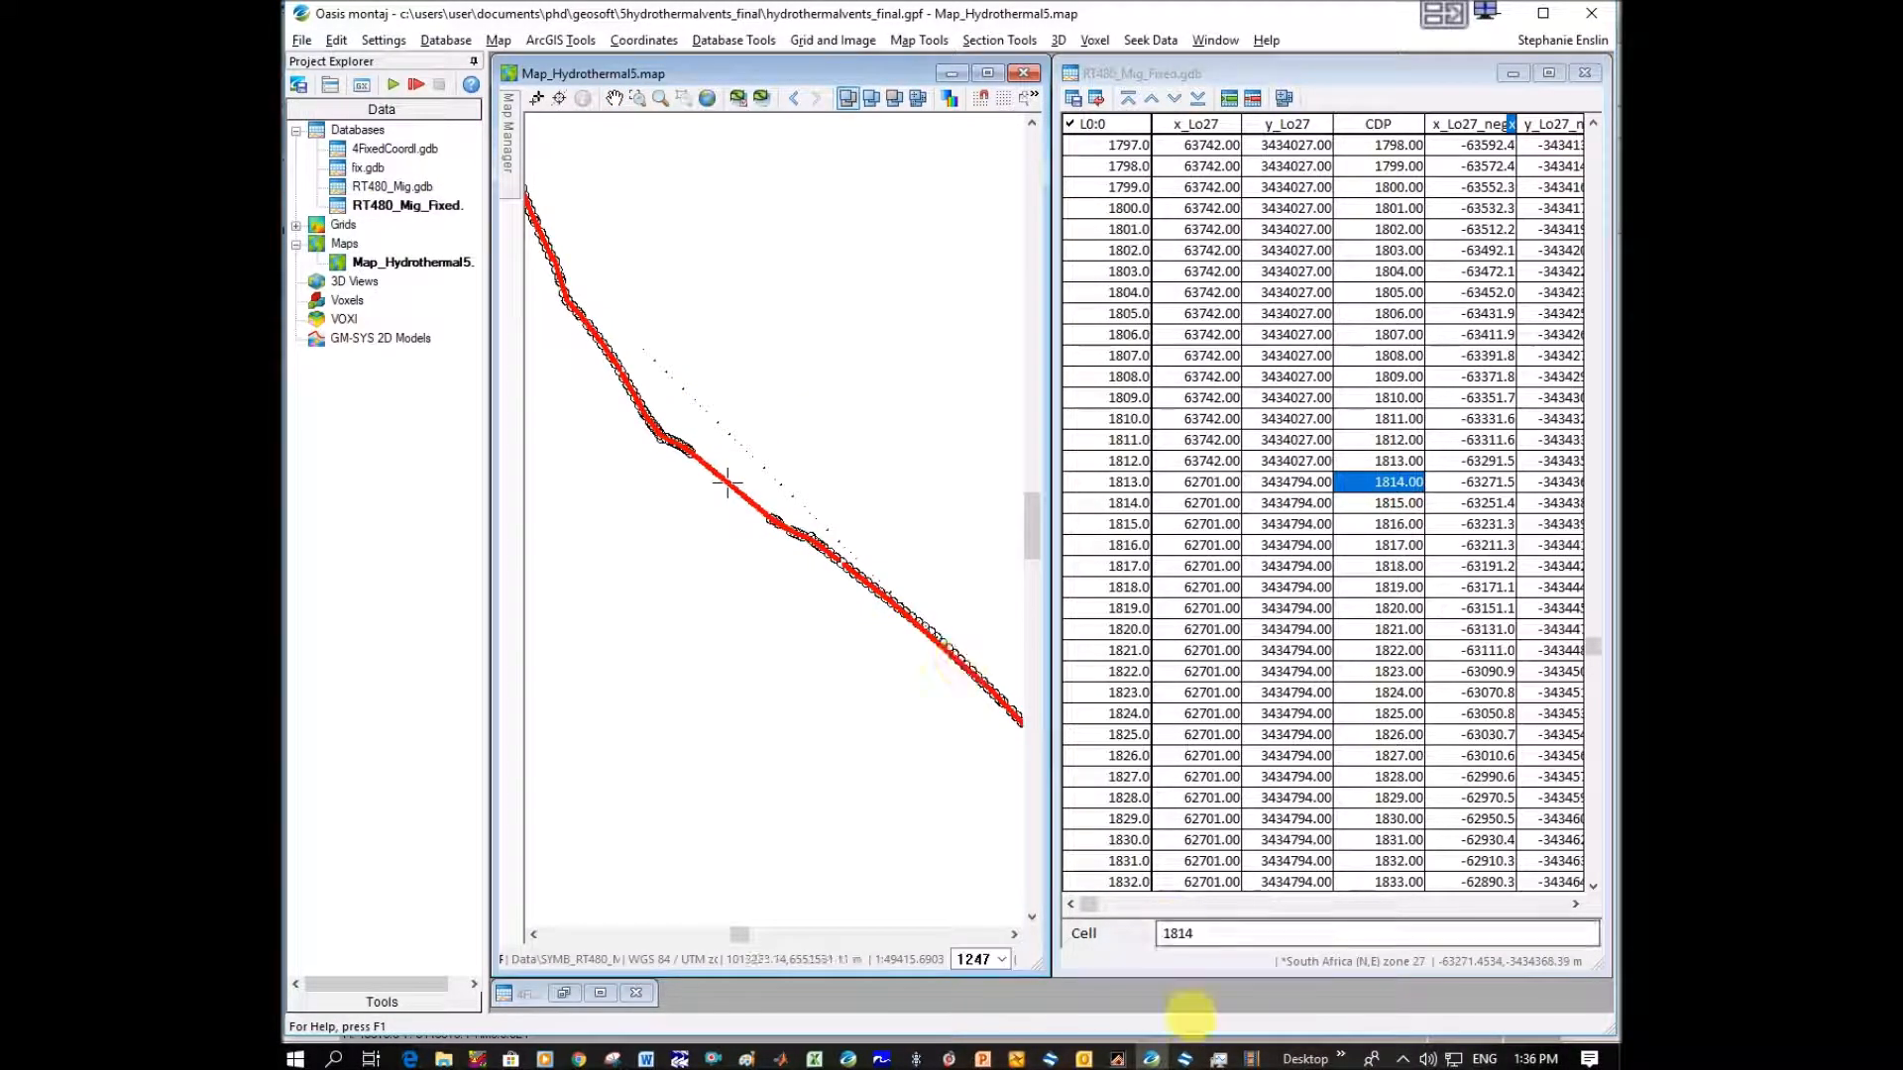
Locate CDPs 1966 and 1967 in the RT480_Mig_Fixed database and examine their position along the line on the map.
{"action": "left_click", "coordinate": [1187, 1061]}
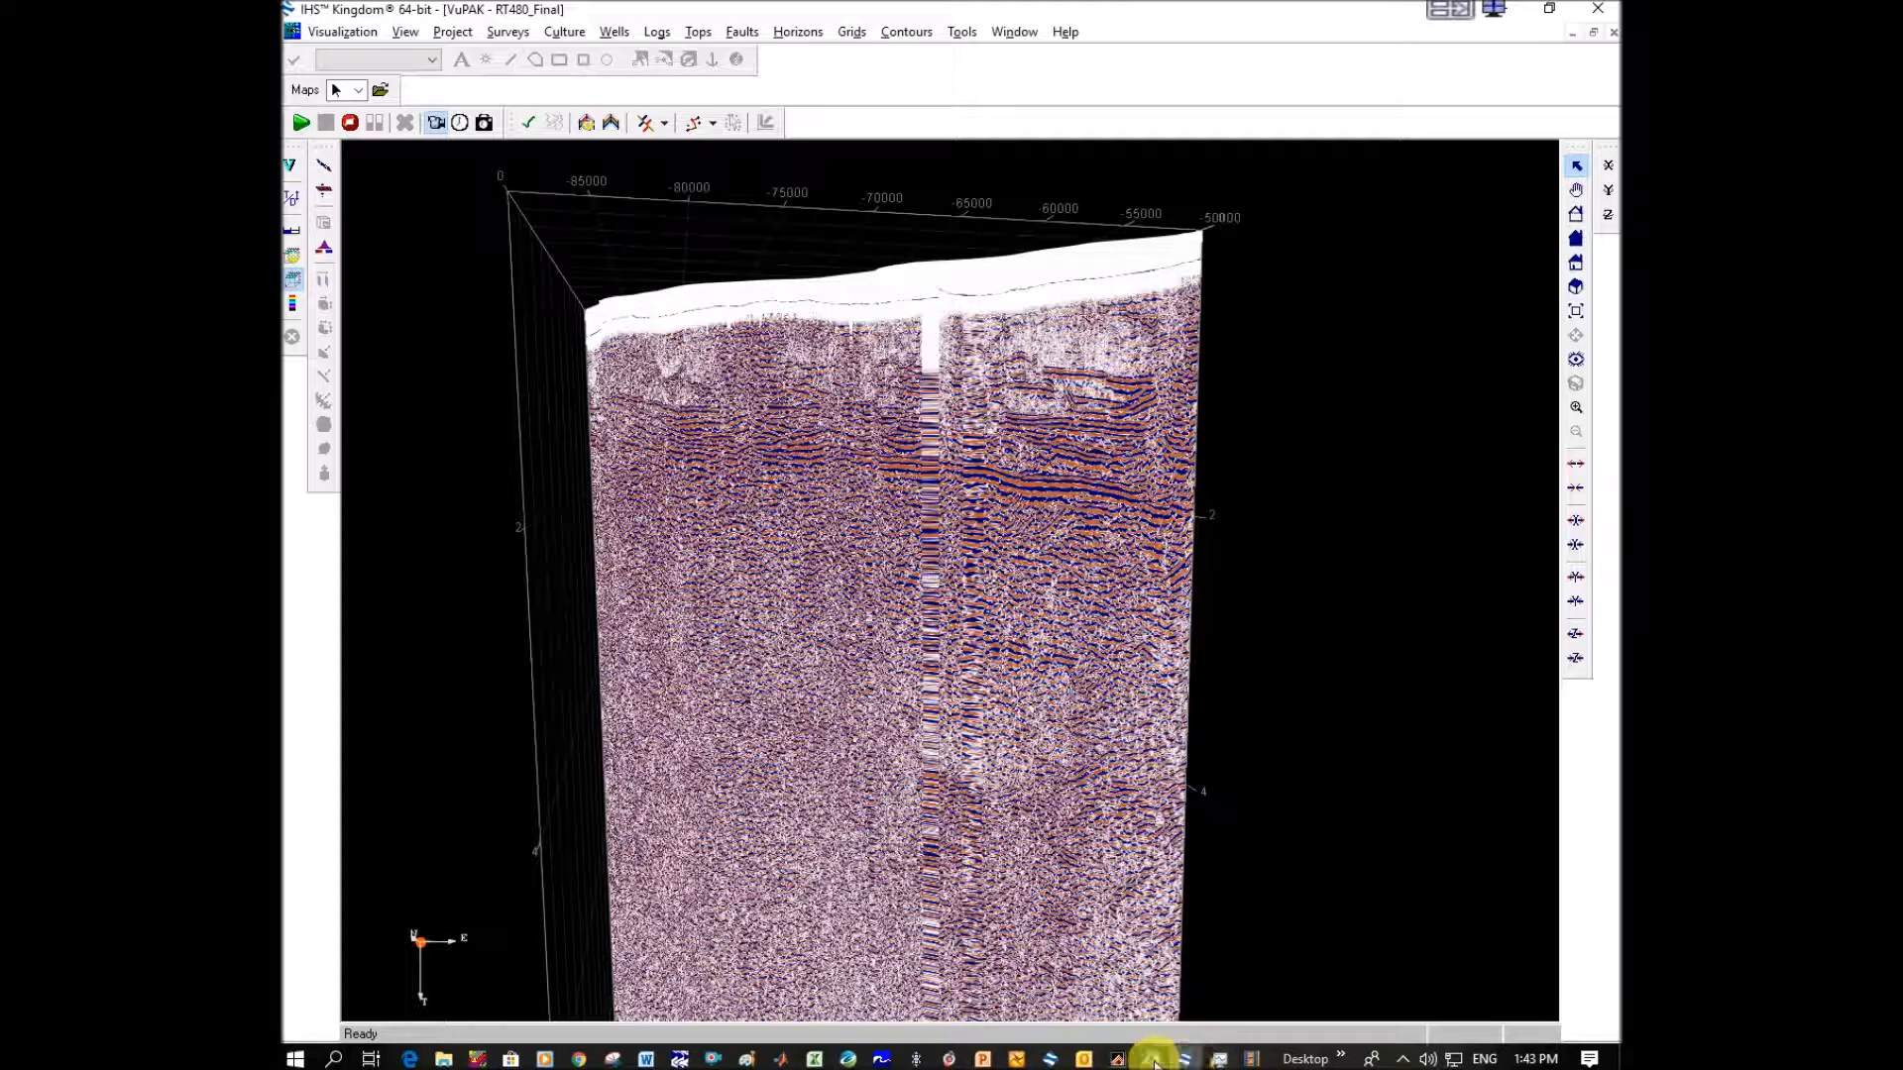
{"action": "left_click", "coordinate": [1153, 1061]}
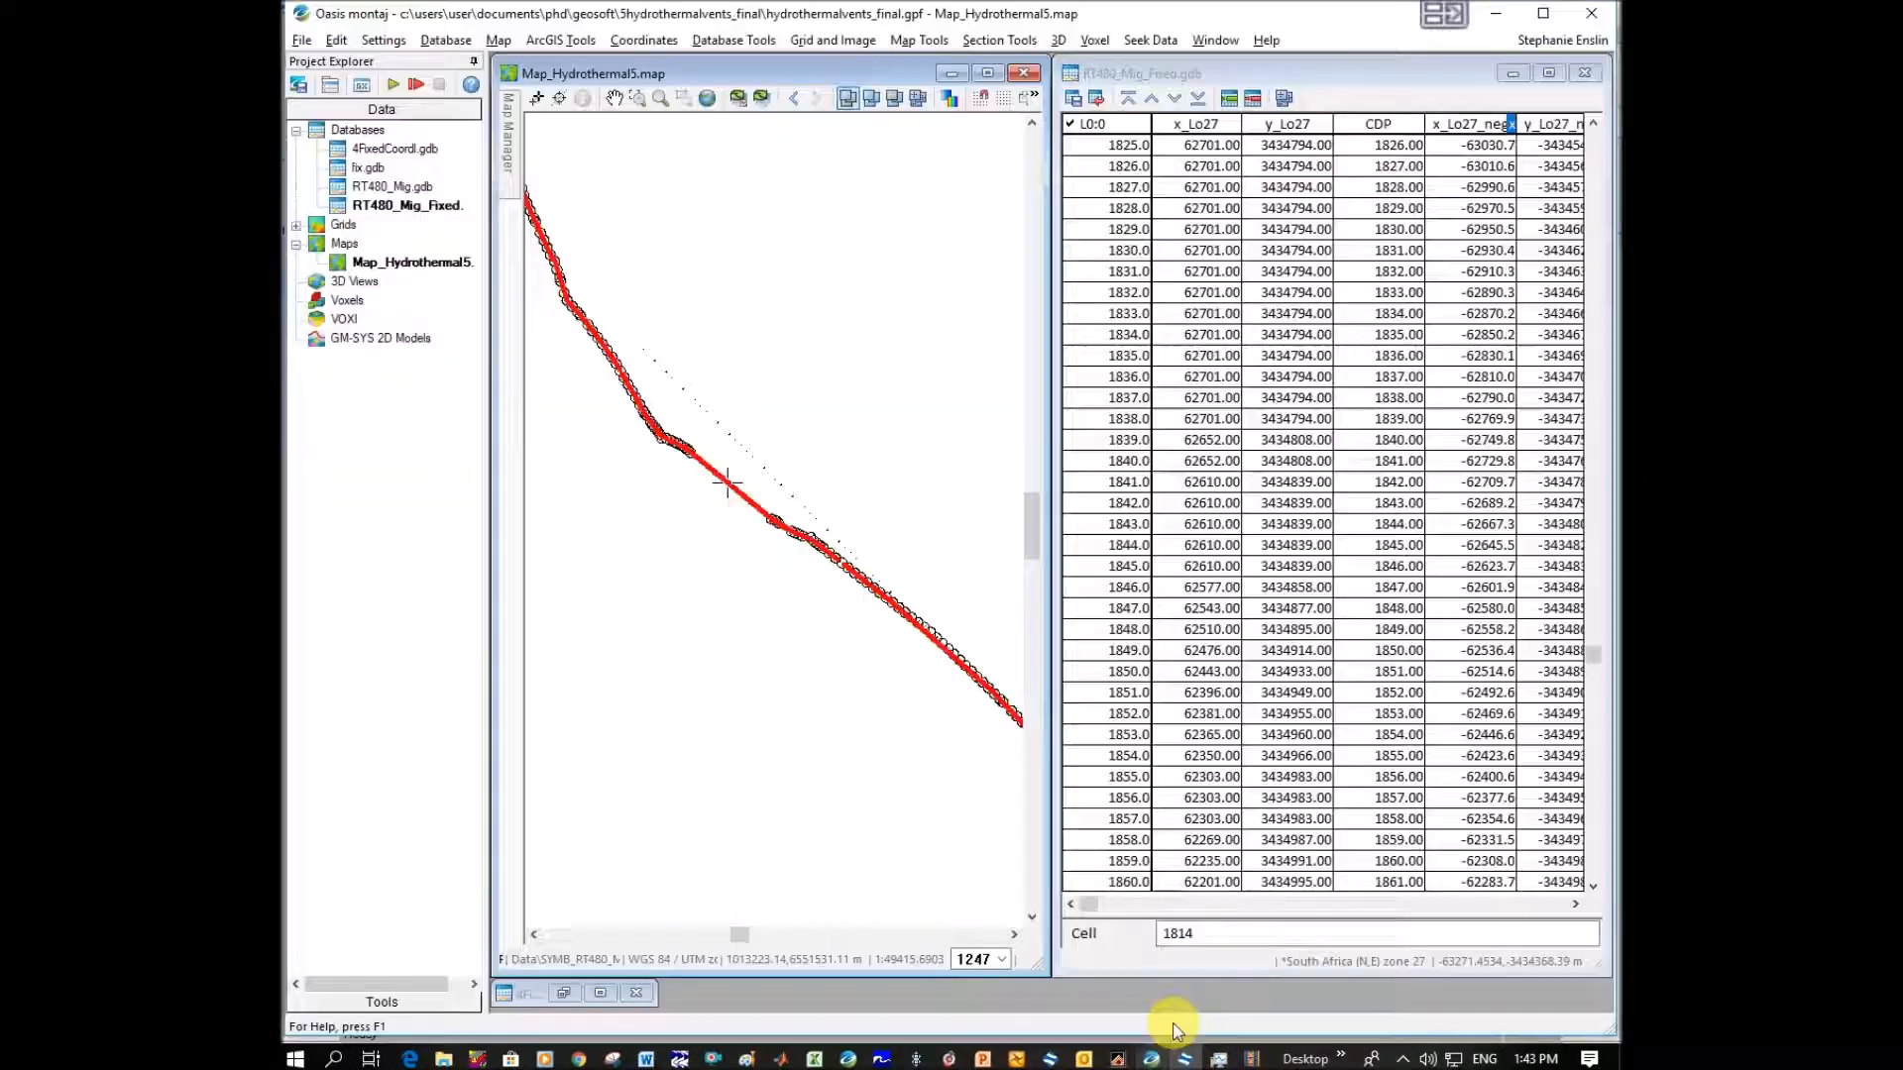
{"action": "scroll", "coordinate": [1375, 656], "scroll_direction": "down", "scroll_amount": 14}
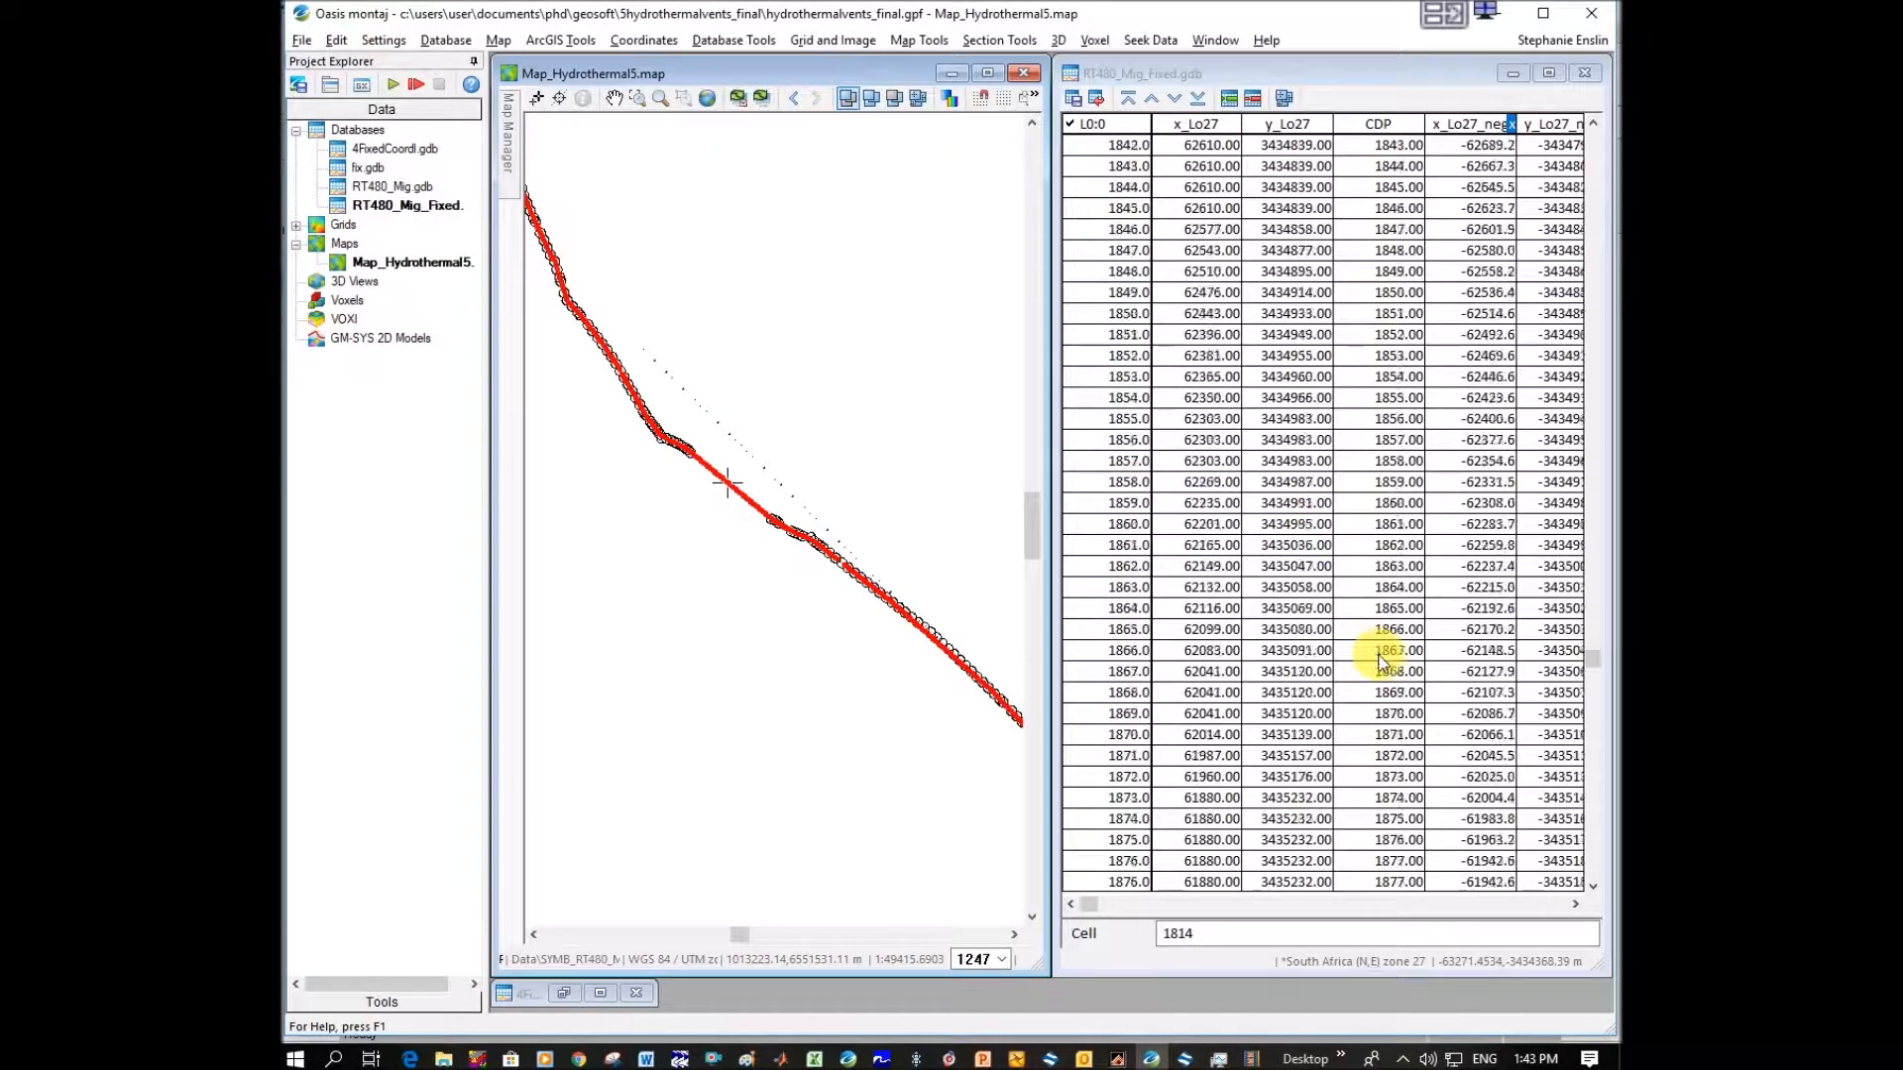
{"action": "scroll", "coordinate": [1395, 678], "scroll_direction": "down", "scroll_amount": 4}
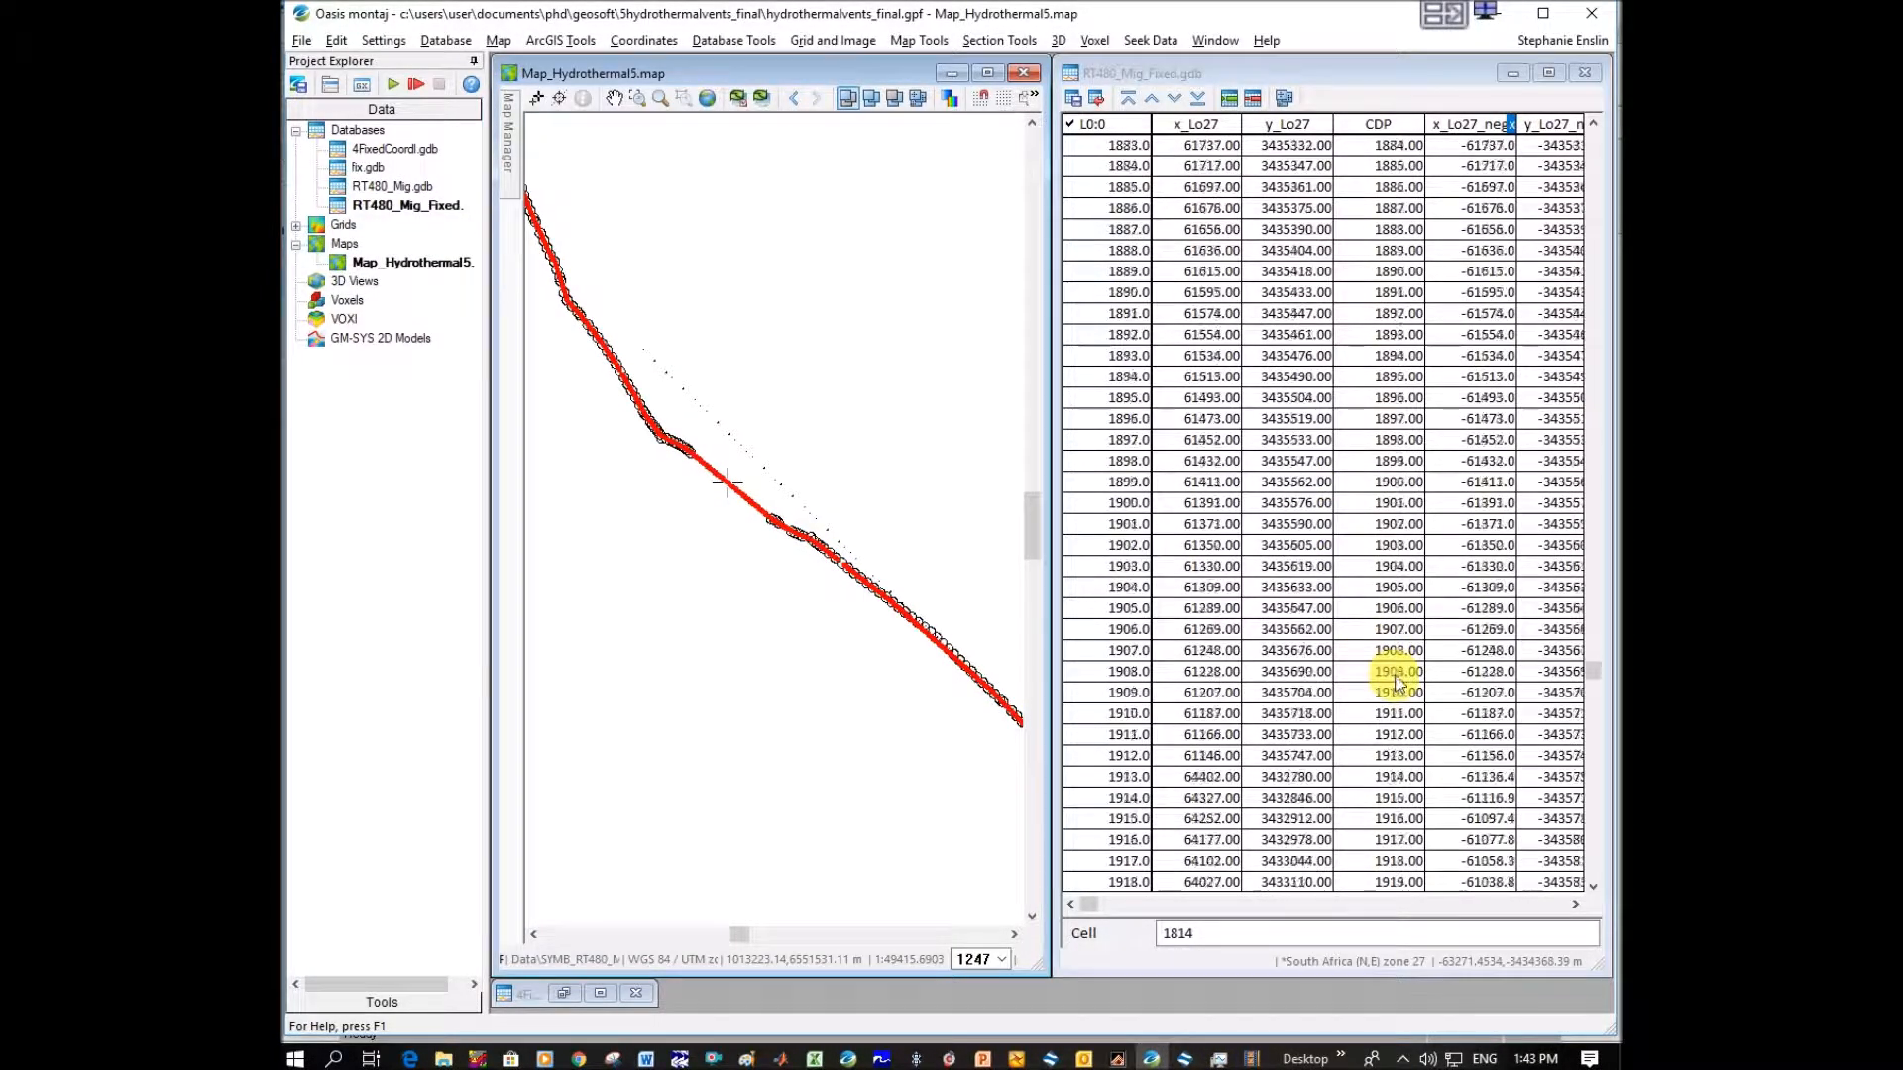
{"action": "mouse_move", "coordinate": [1592, 676]}
{"action": "left_mouse_down"}
{"action": "mouse_move", "coordinate": [1597, 690]}
{"action": "mouse_move", "coordinate": [1586, 681]}
{"action": "left_mouse_up"}
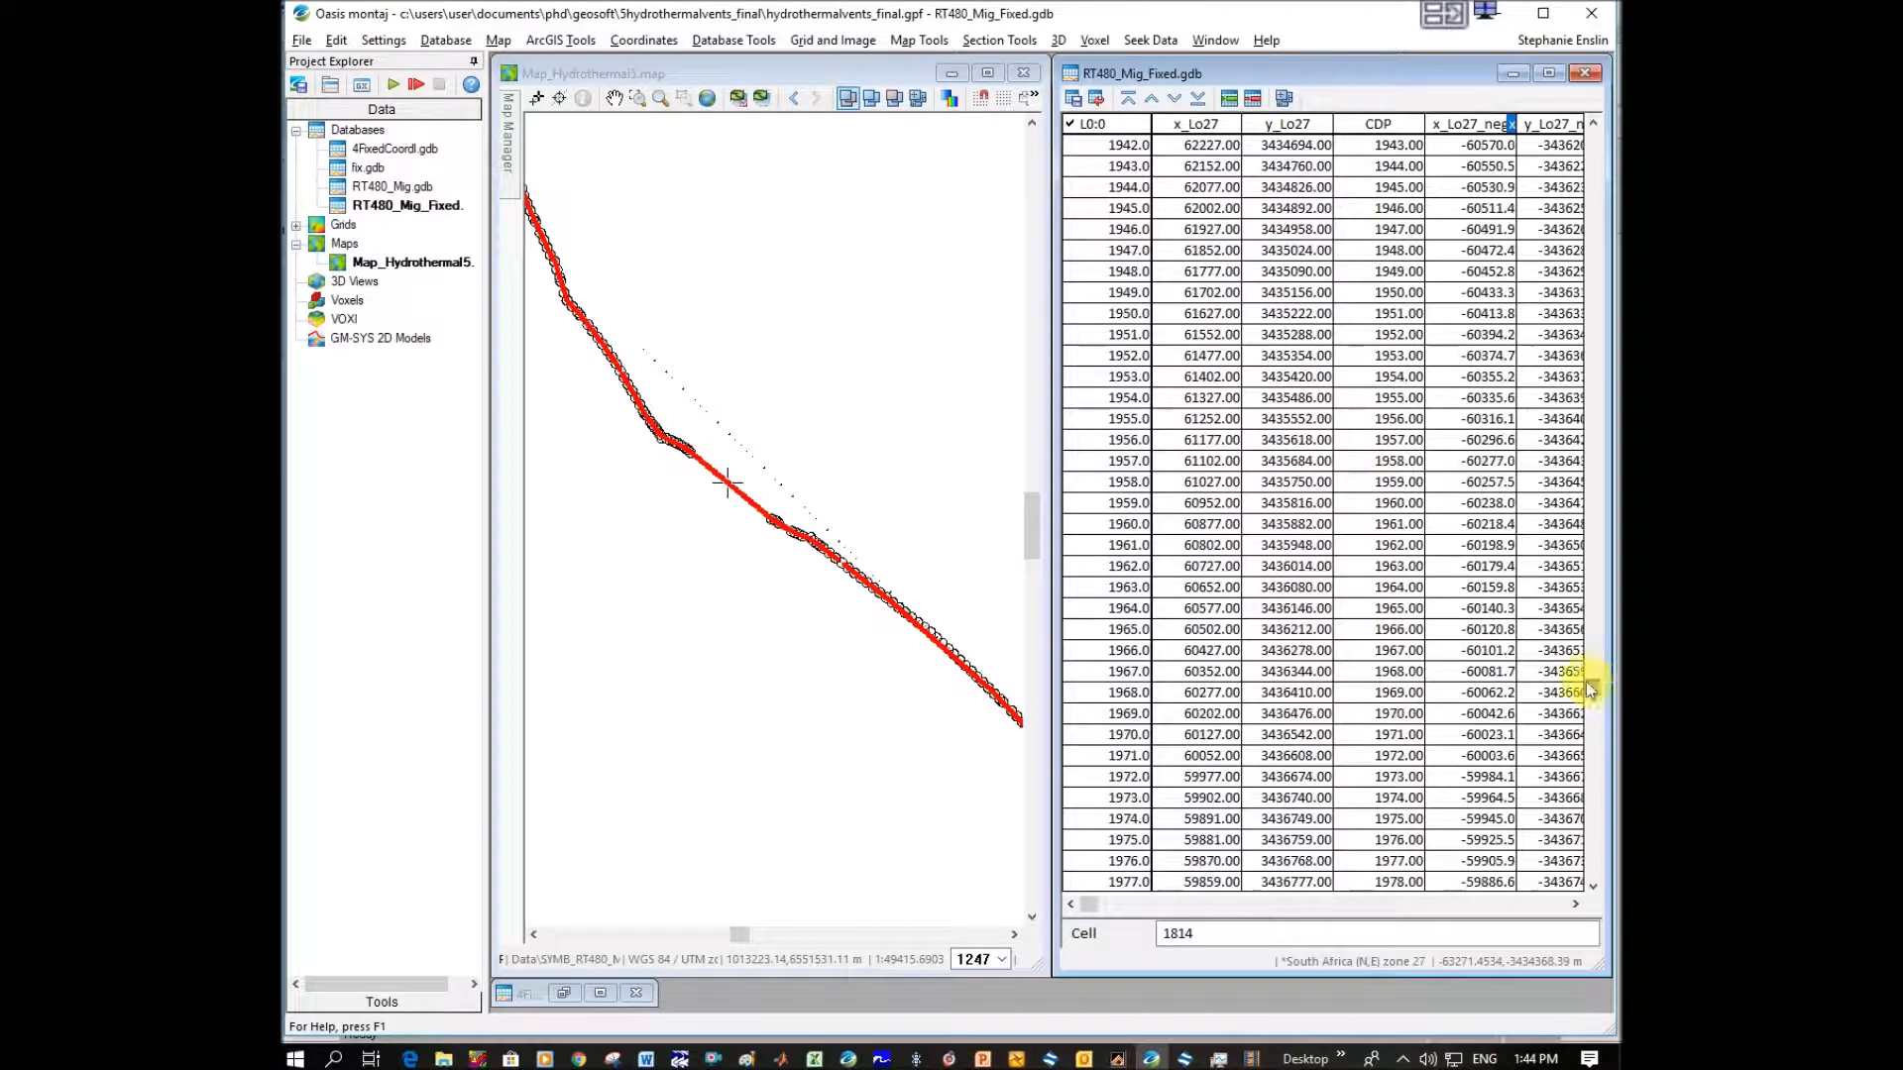
{"action": "left_click", "coordinate": [1398, 629]}
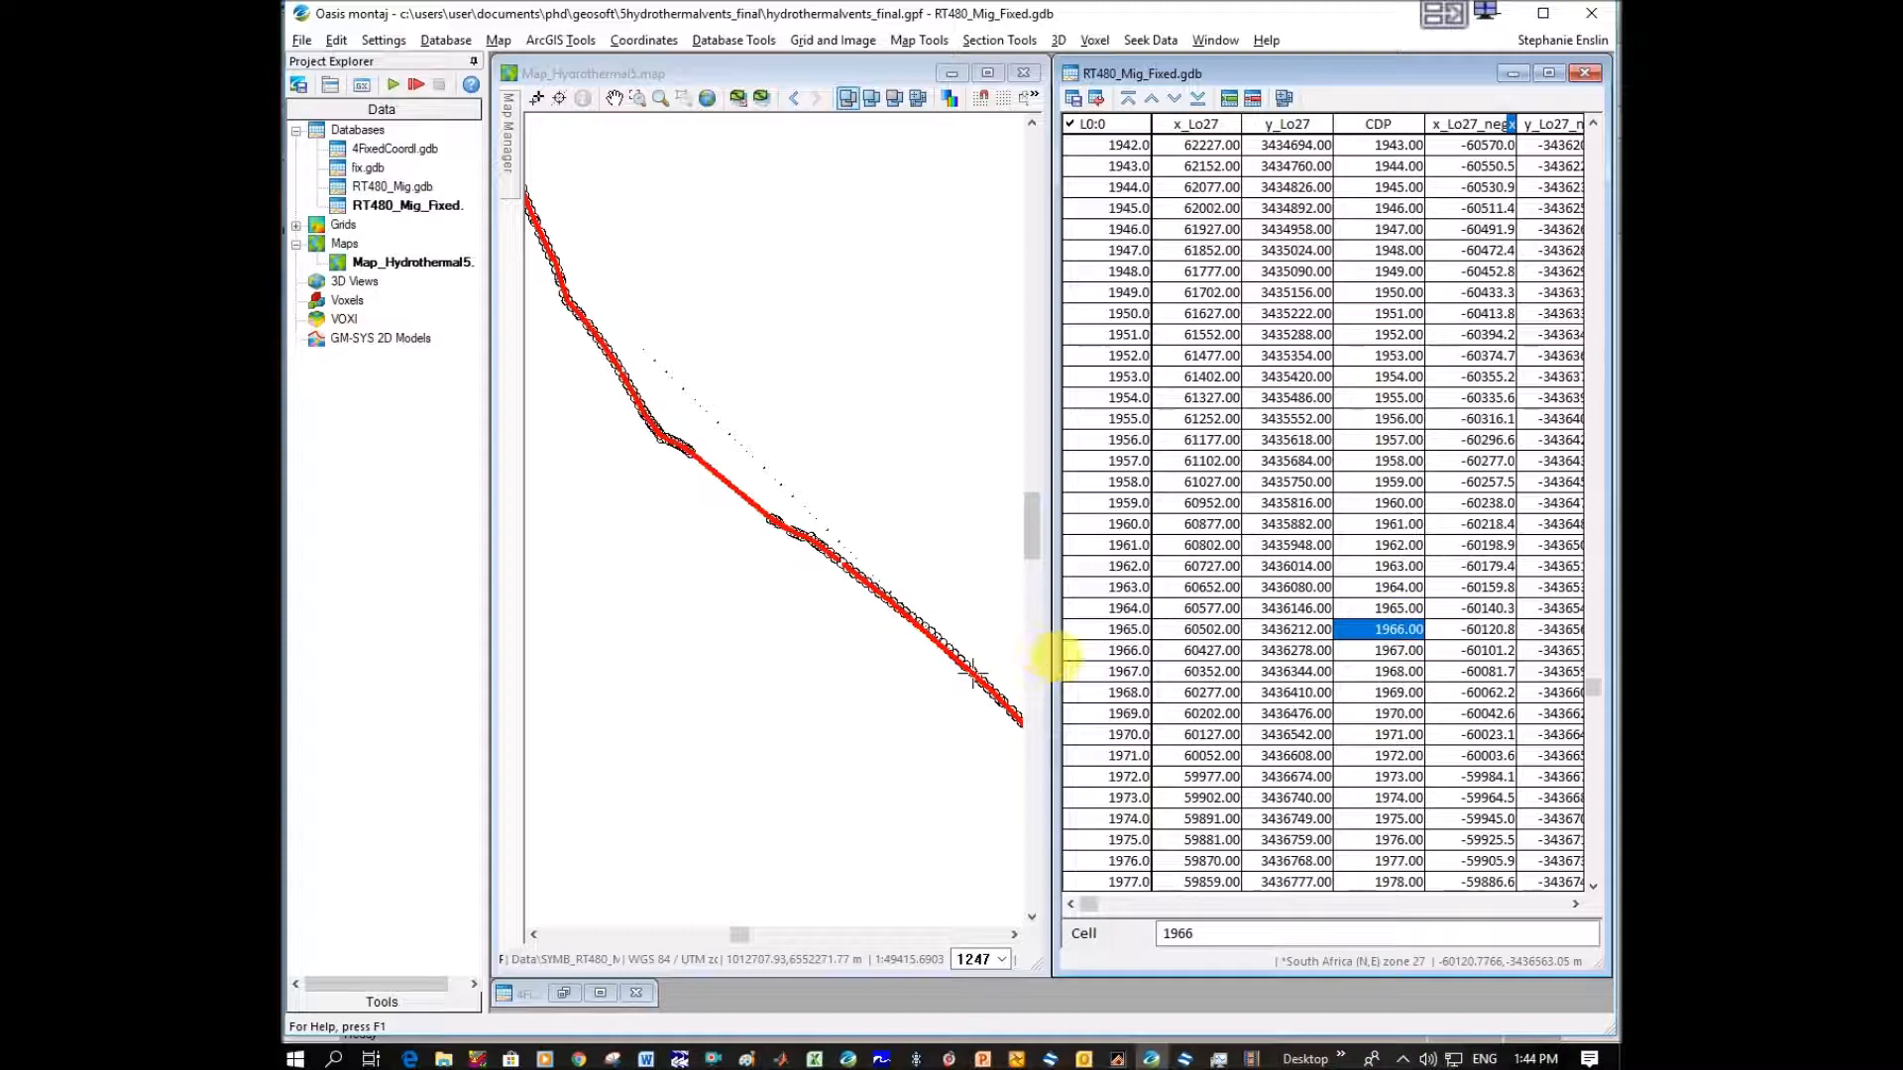
{"action": "type", "text": "p"}
{"action": "left_click", "coordinate": [991, 662]}
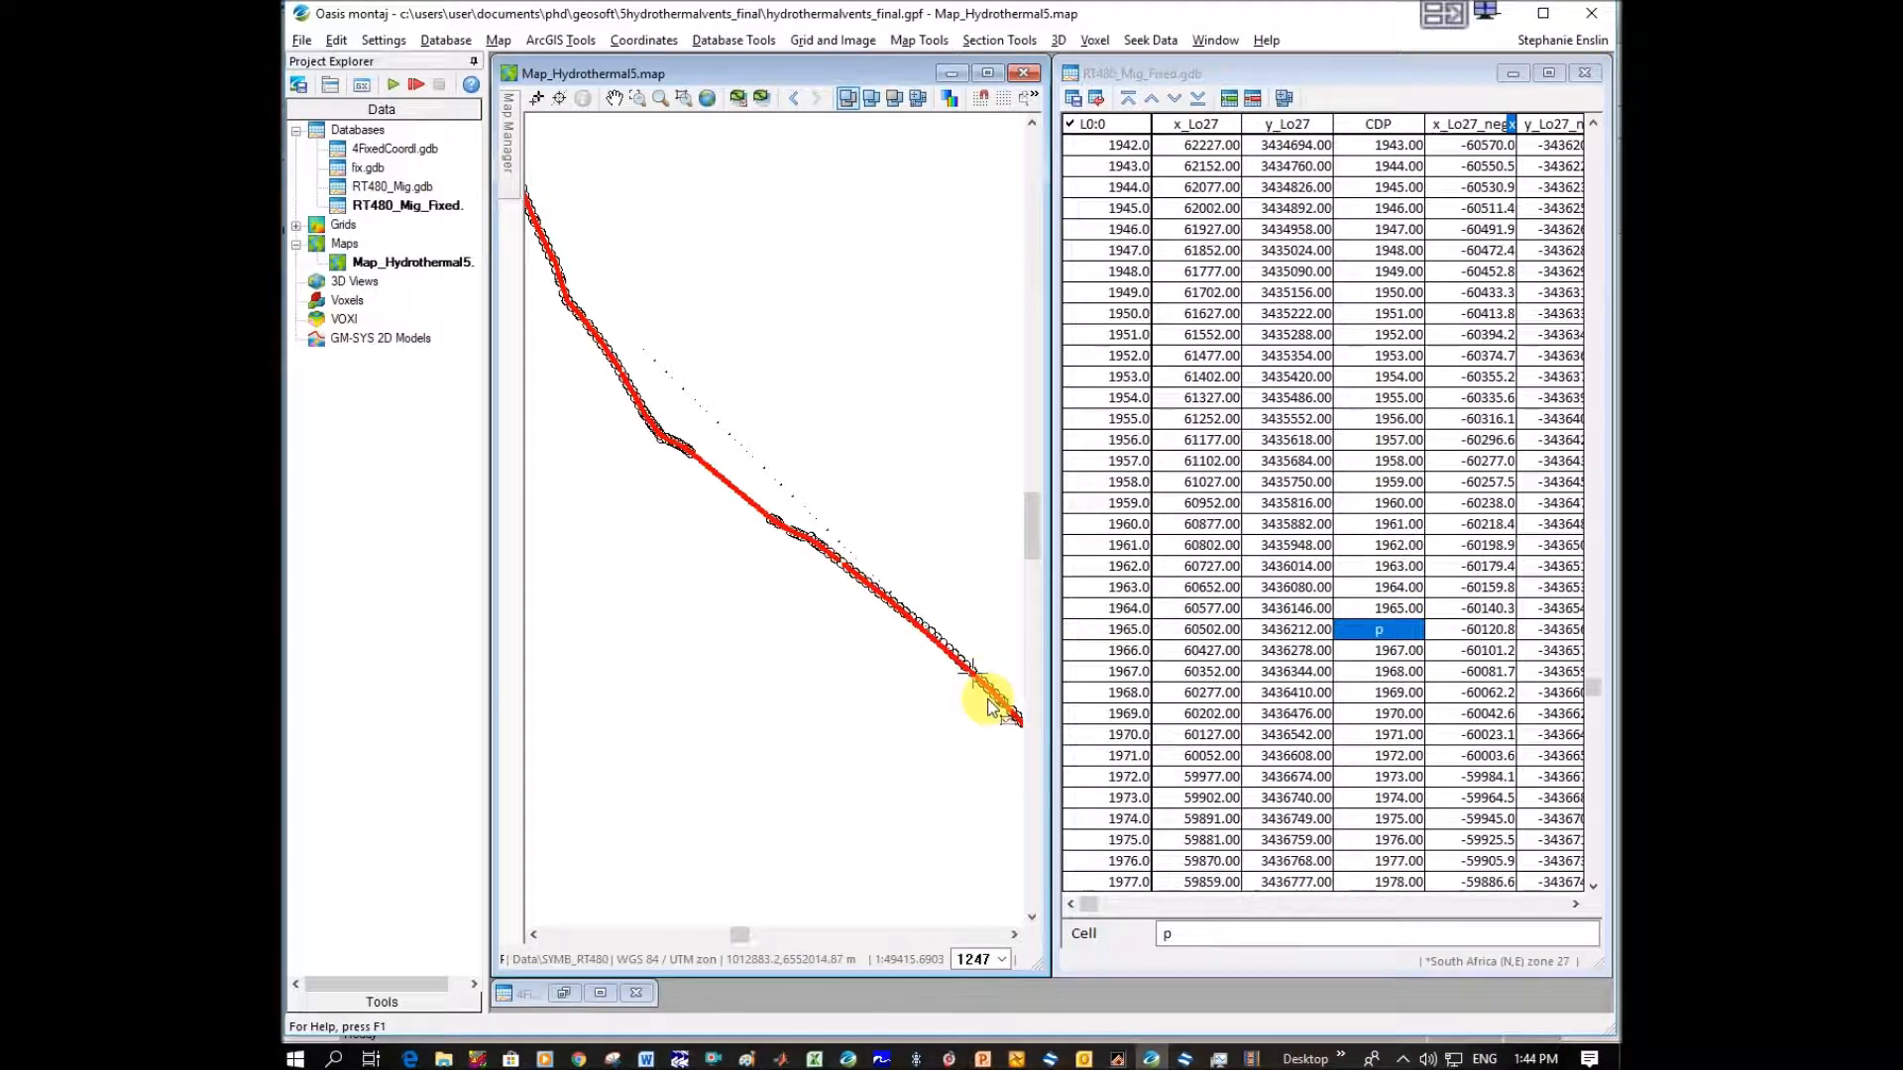
{"action": "left_click", "coordinate": [1369, 655]}
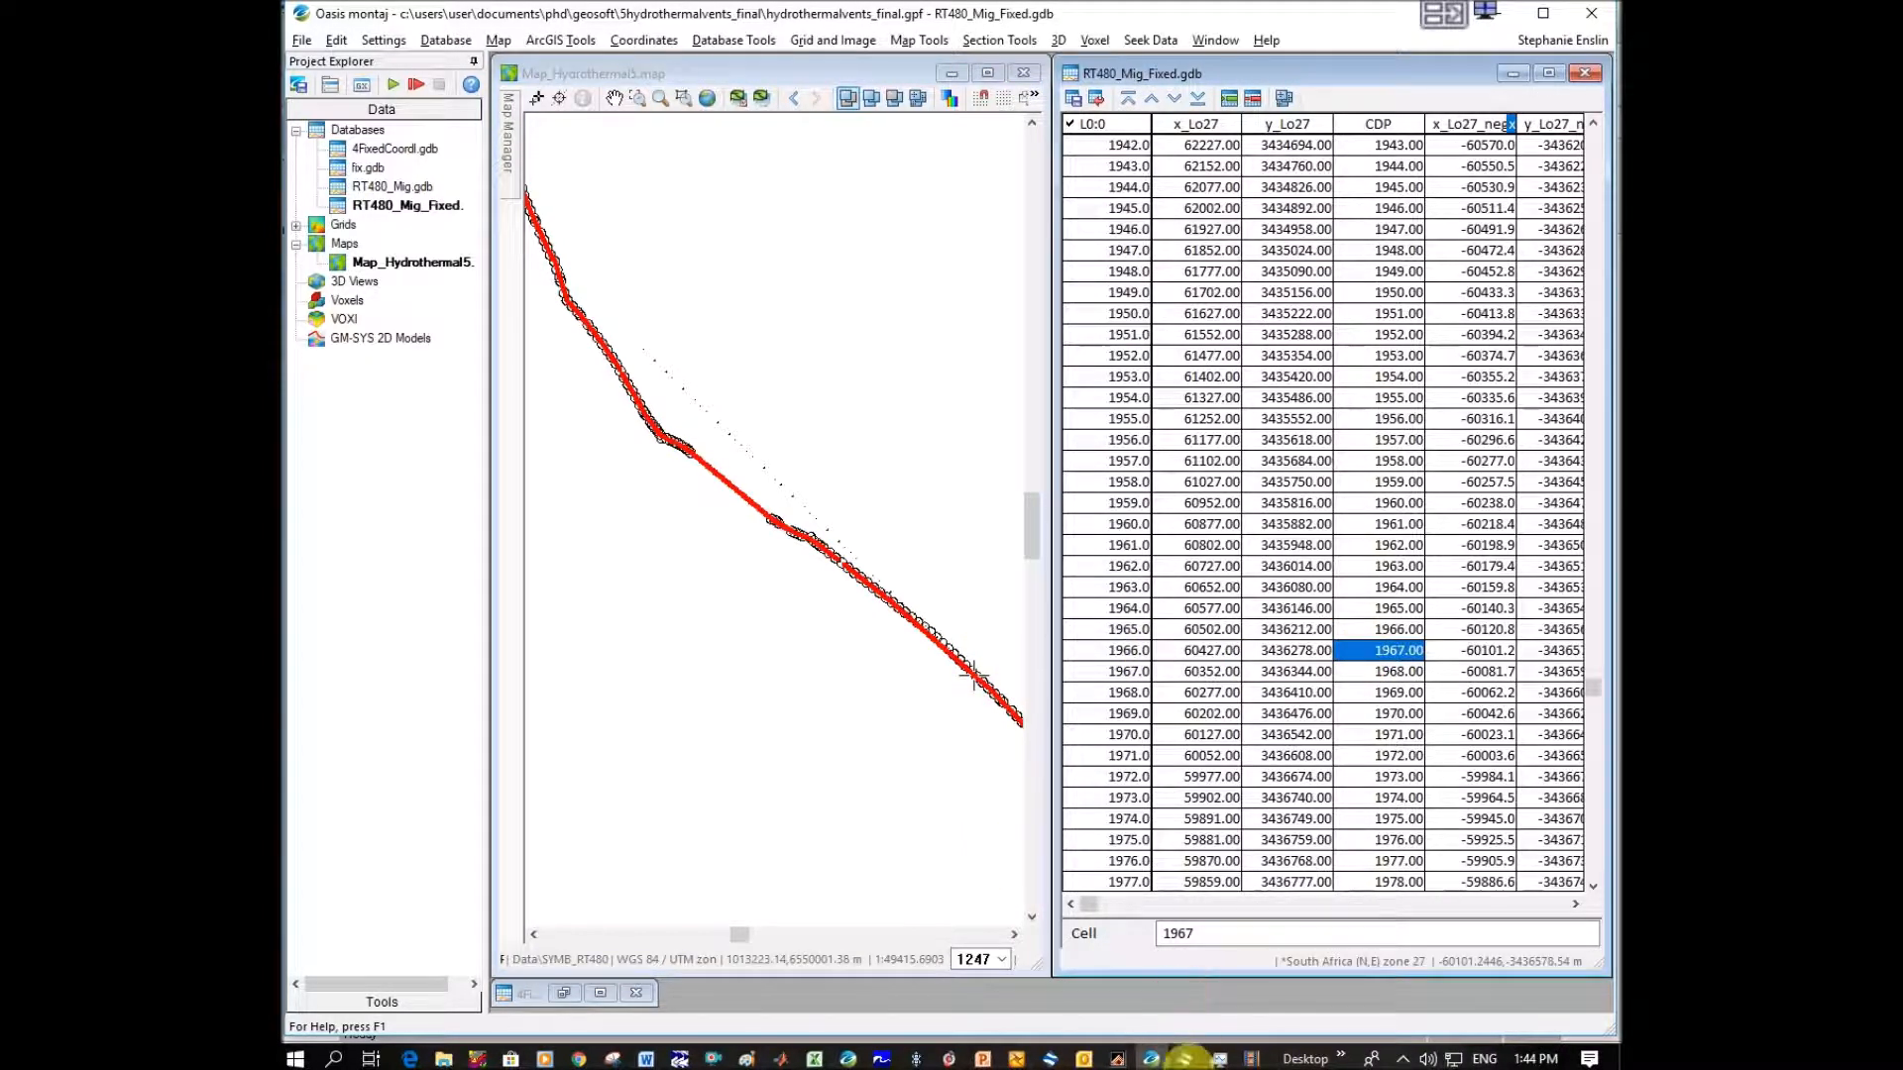
Switch to Kingdom and examine the line in 3D from several angles, close up and as a whole, around the stretched traces.
{"action": "left_click", "coordinate": [1184, 1059]}
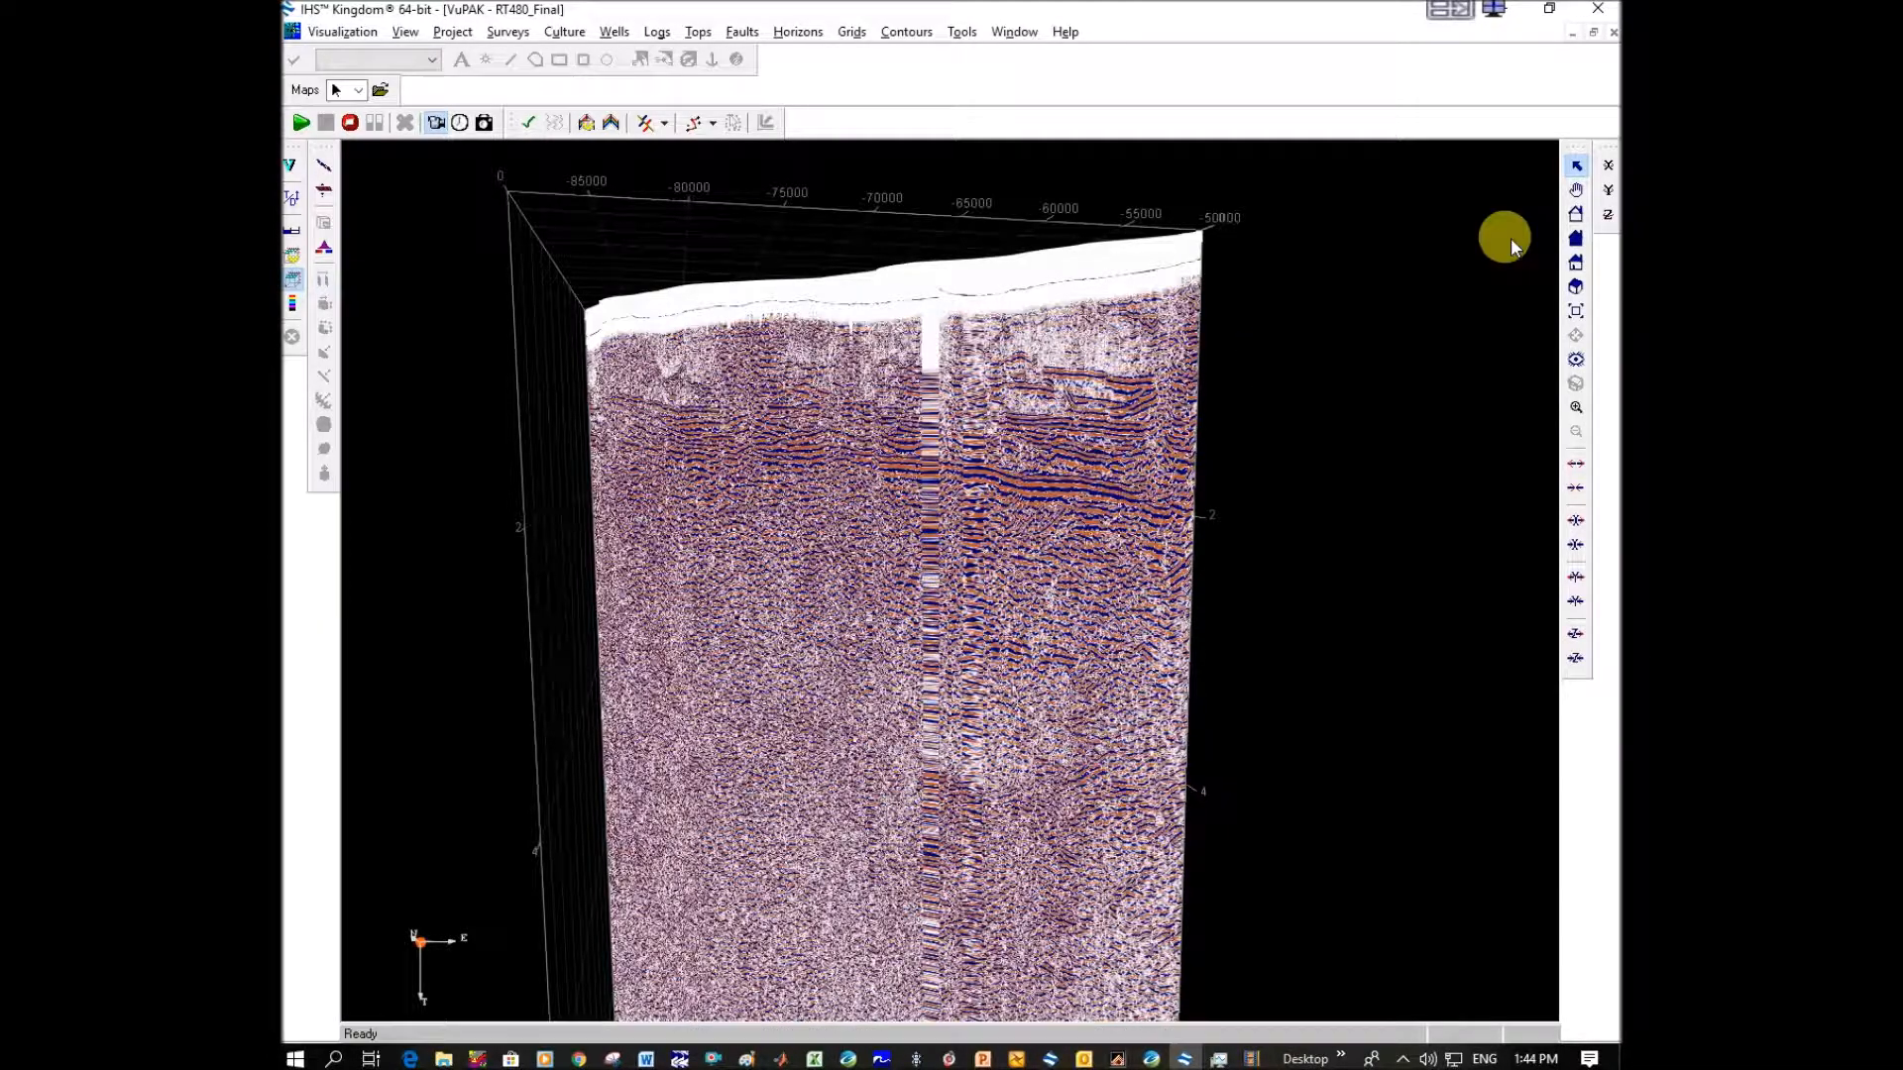
{"action": "left_click", "coordinate": [1576, 189]}
{"action": "left_click_drag", "start_coordinate": [990, 574], "coordinate": [937, 503]}
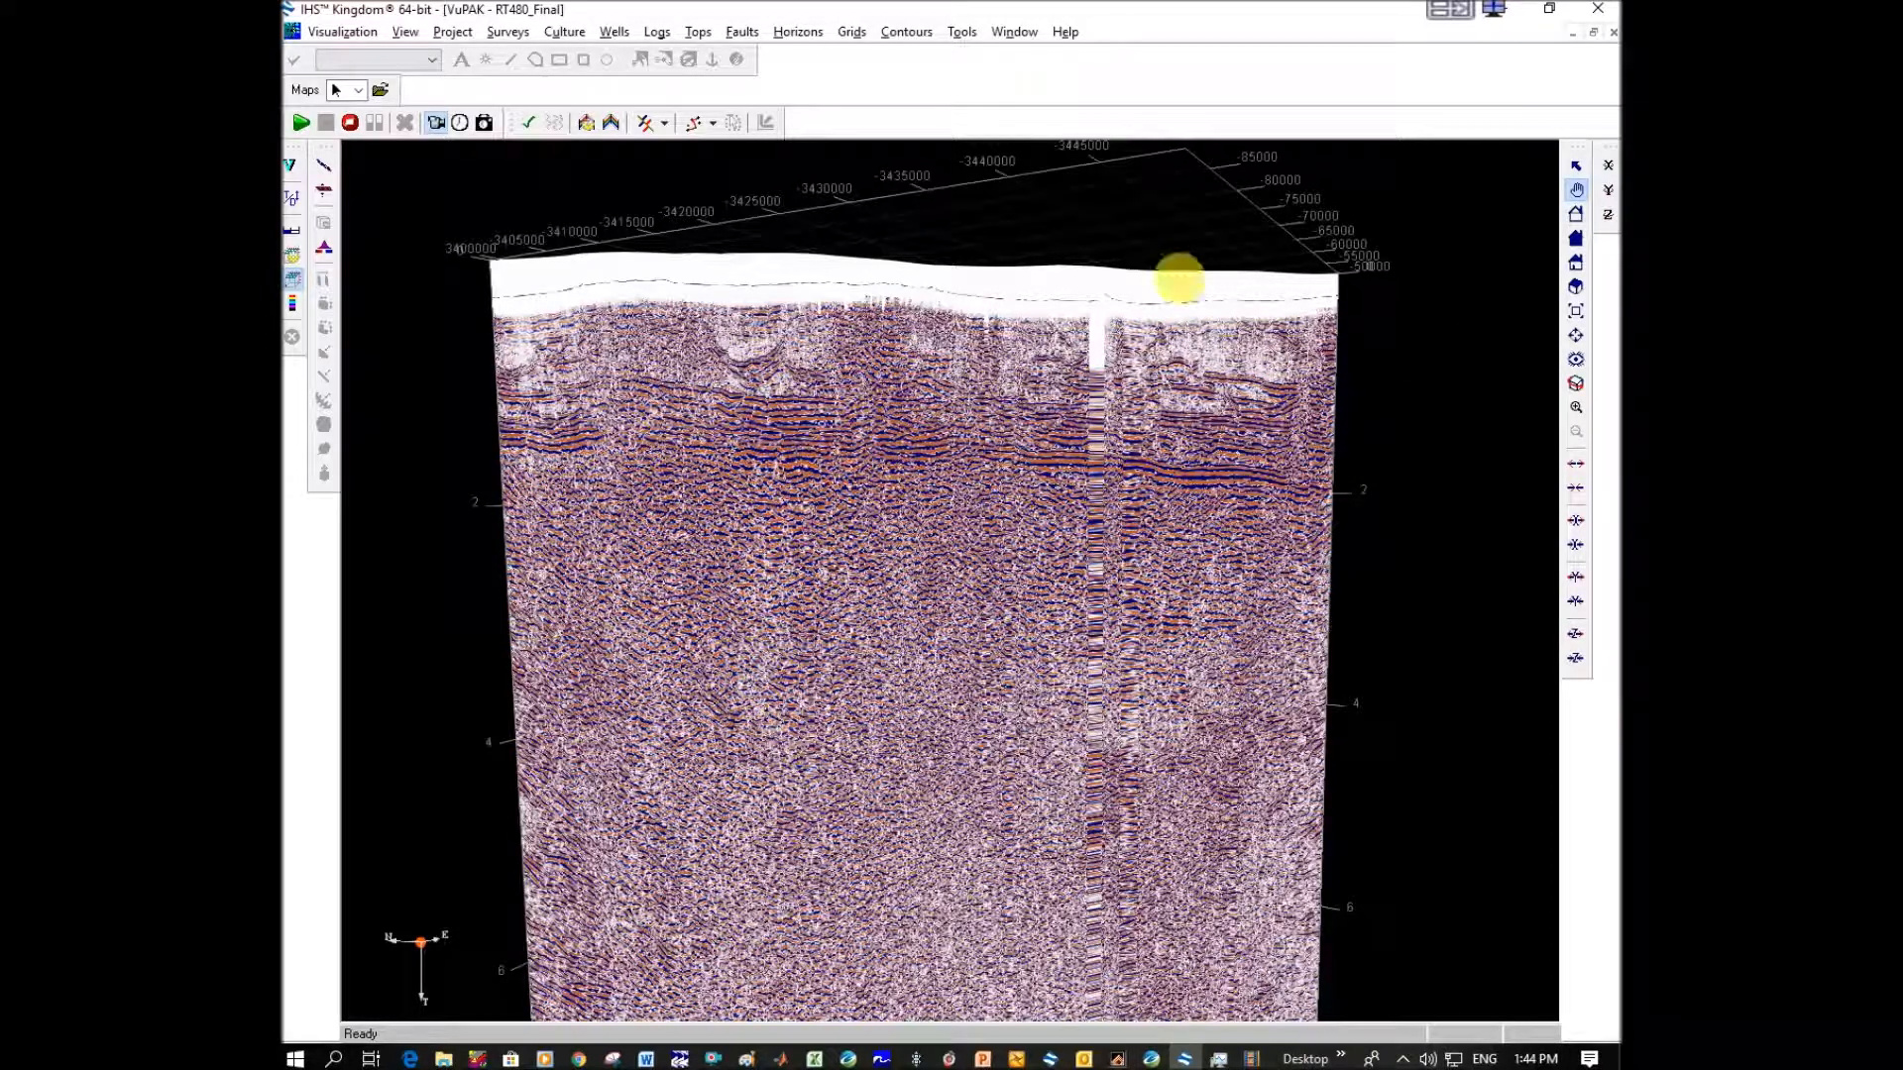
{"action": "scroll", "coordinate": [595, 323], "scroll_direction": "down", "scroll_amount": 5}
{"action": "scroll", "coordinate": [721, 436], "scroll_direction": "up", "scroll_amount": 3}
{"action": "scroll", "coordinate": [722, 437], "scroll_direction": "up", "scroll_amount": 5}
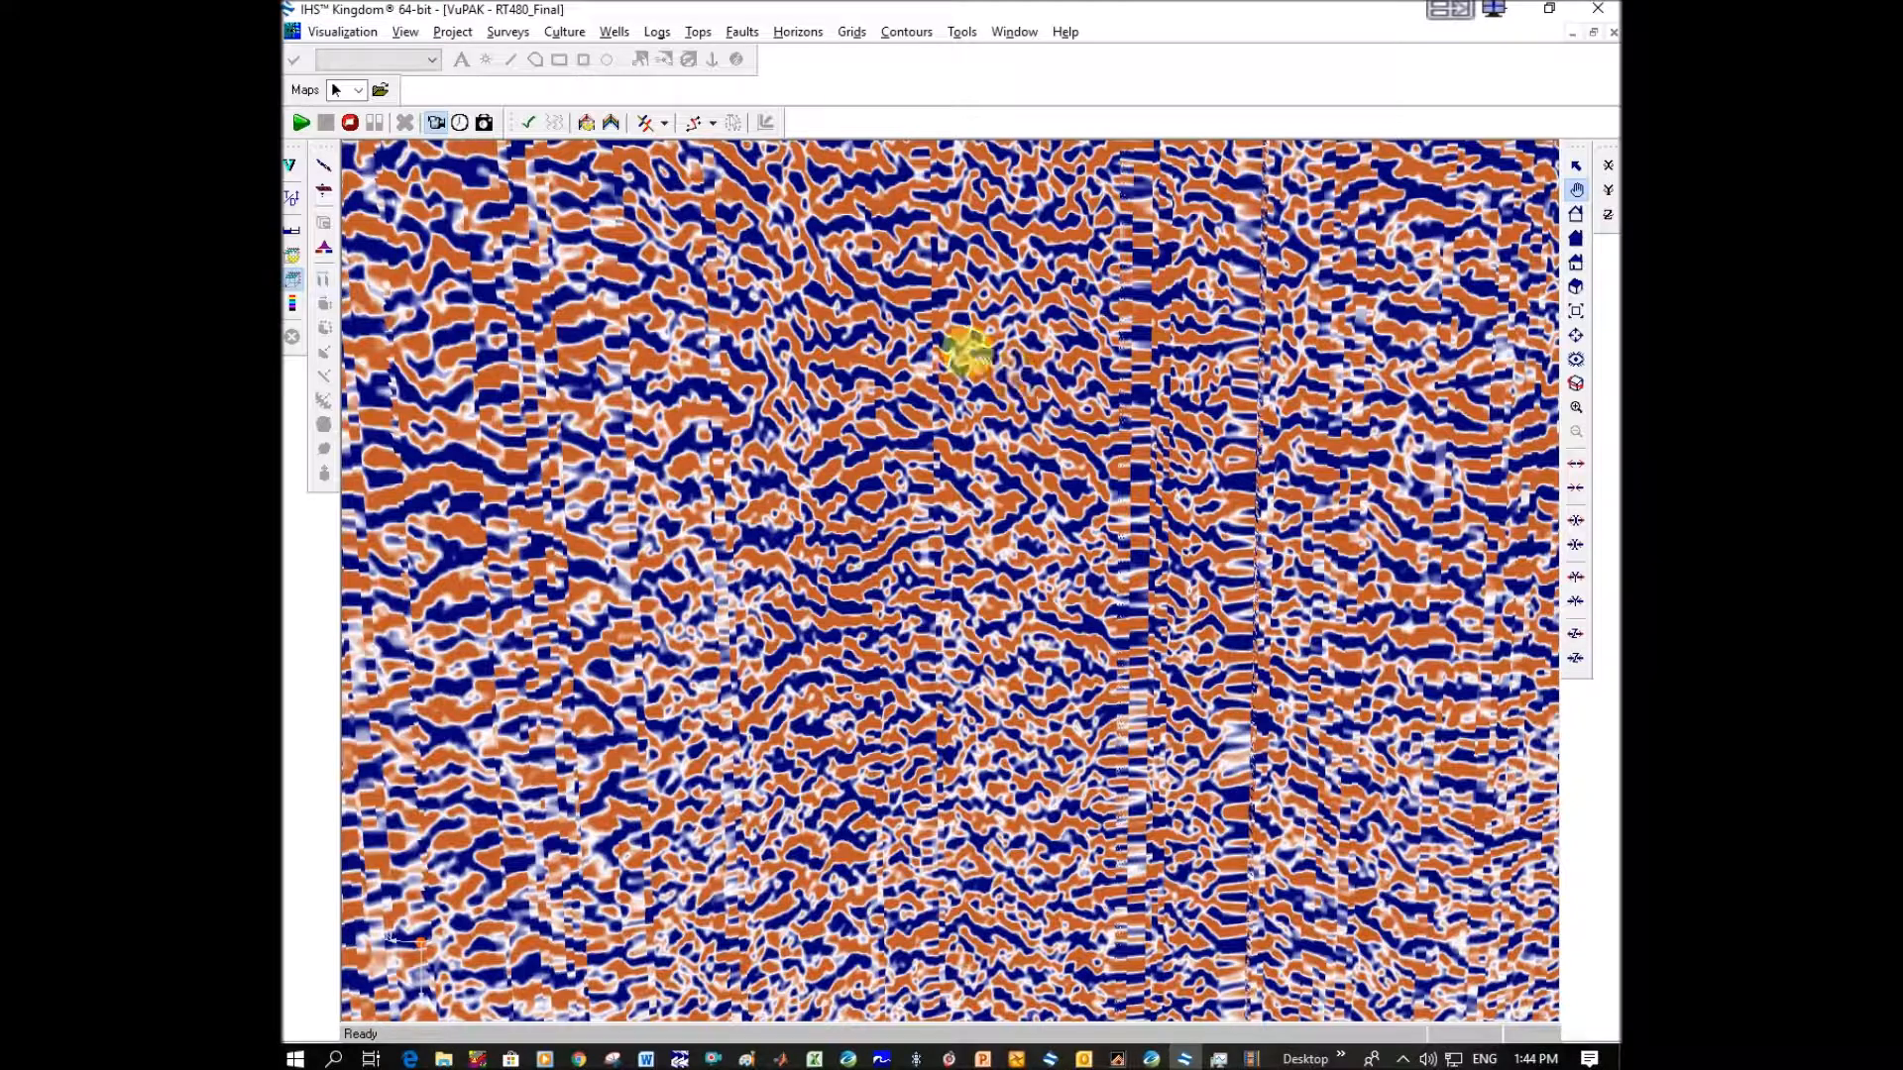
{"action": "scroll", "coordinate": [570, 424], "scroll_direction": "down", "scroll_amount": 2}
{"action": "scroll", "coordinate": [570, 424], "scroll_direction": "up", "scroll_amount": 2}
{"action": "scroll", "coordinate": [570, 424], "scroll_direction": "up", "scroll_amount": 2}
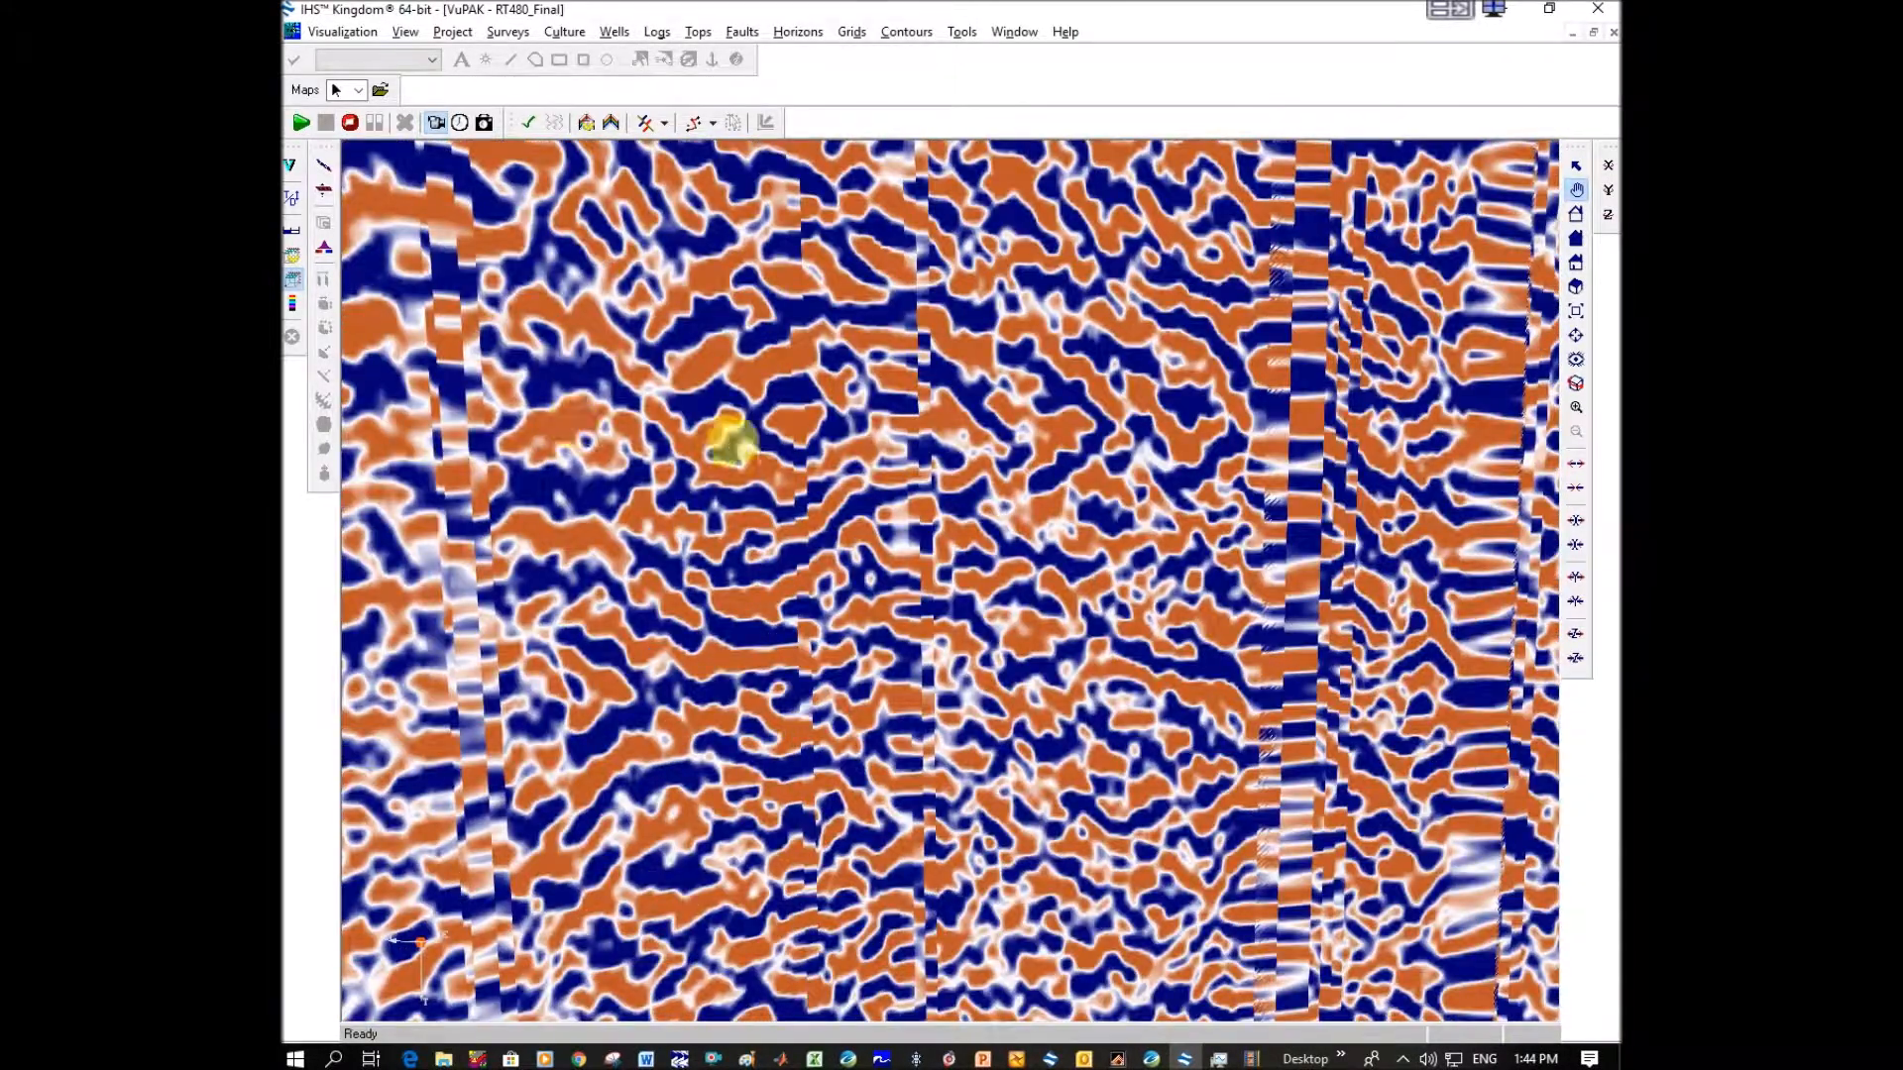
{"action": "scroll", "coordinate": [735, 441], "scroll_direction": "down", "scroll_amount": 3}
{"action": "scroll", "coordinate": [745, 443], "scroll_direction": "up", "scroll_amount": 1}
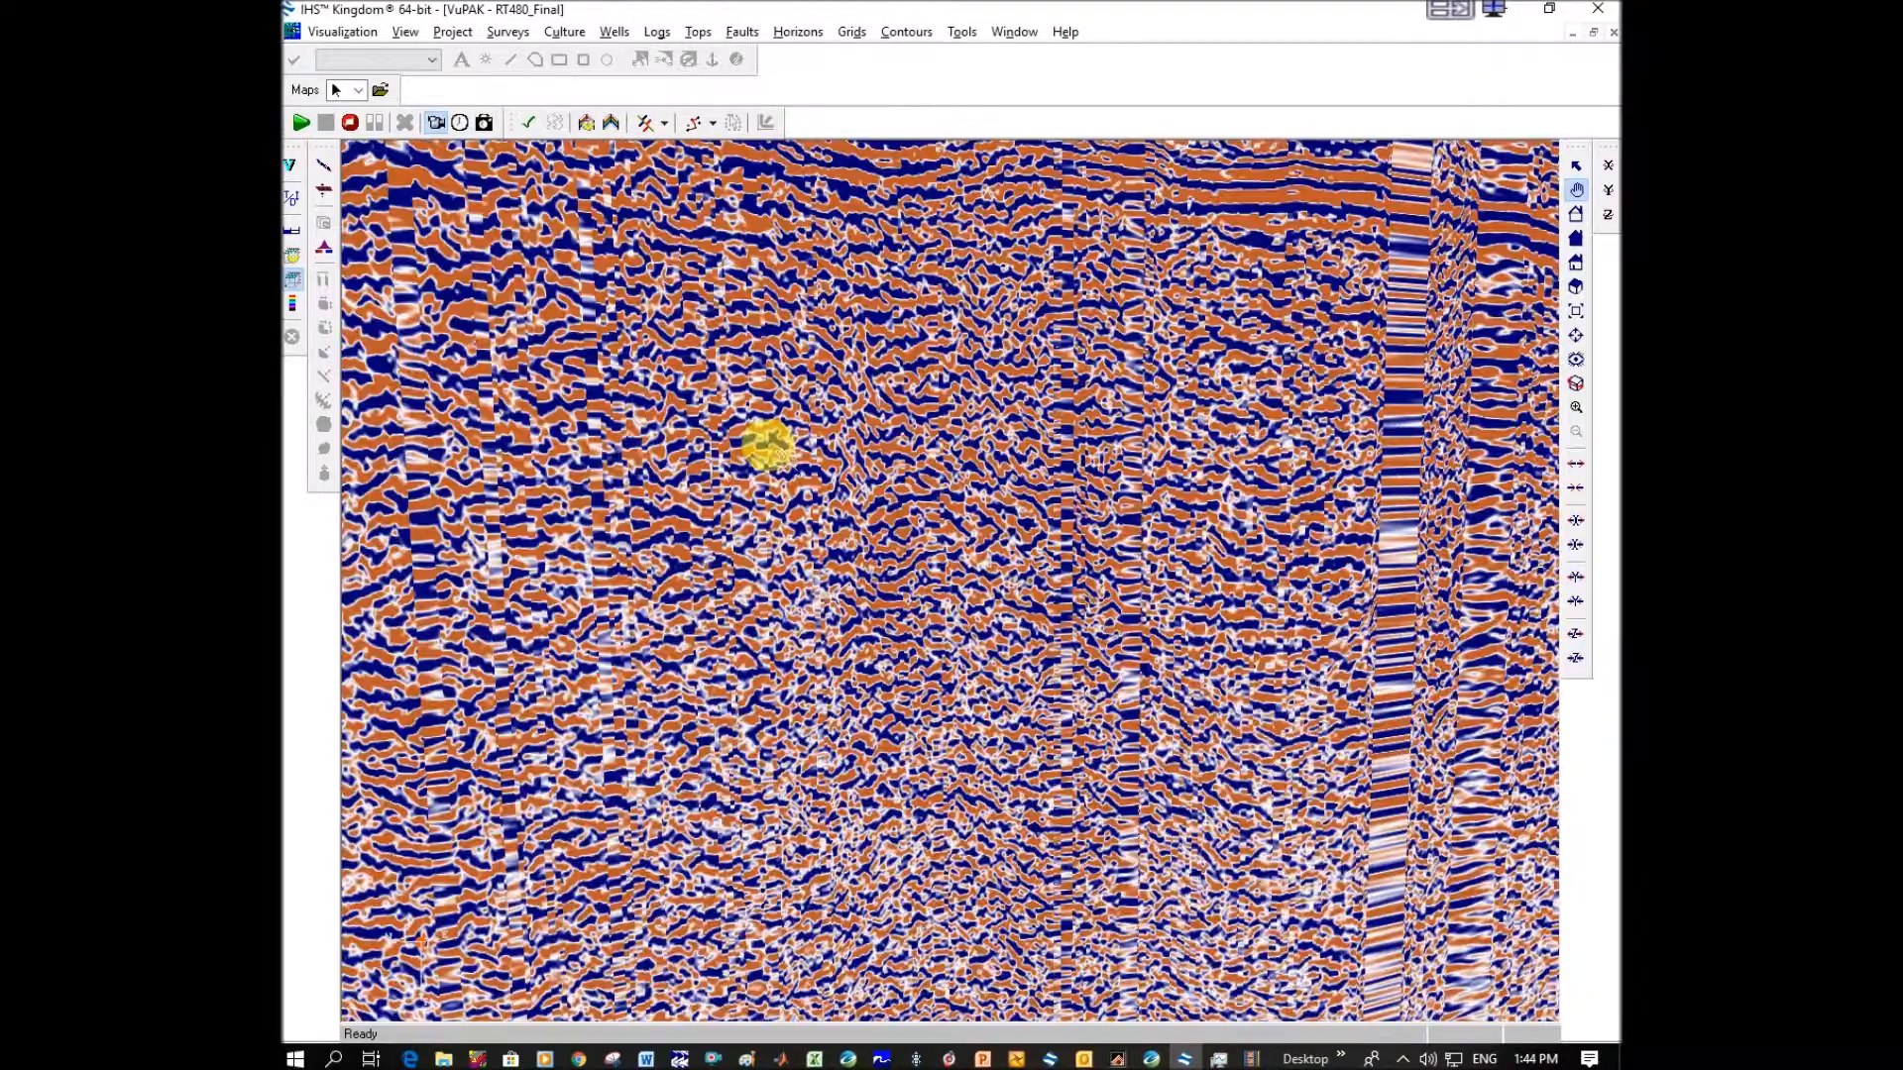
{"action": "scroll", "coordinate": [899, 457], "scroll_direction": "up", "scroll_amount": 2}
{"action": "left_click_drag", "start_coordinate": [898, 457], "coordinate": [715, 426]}
{"action": "scroll", "coordinate": [985, 480], "scroll_direction": "down", "scroll_amount": 3}
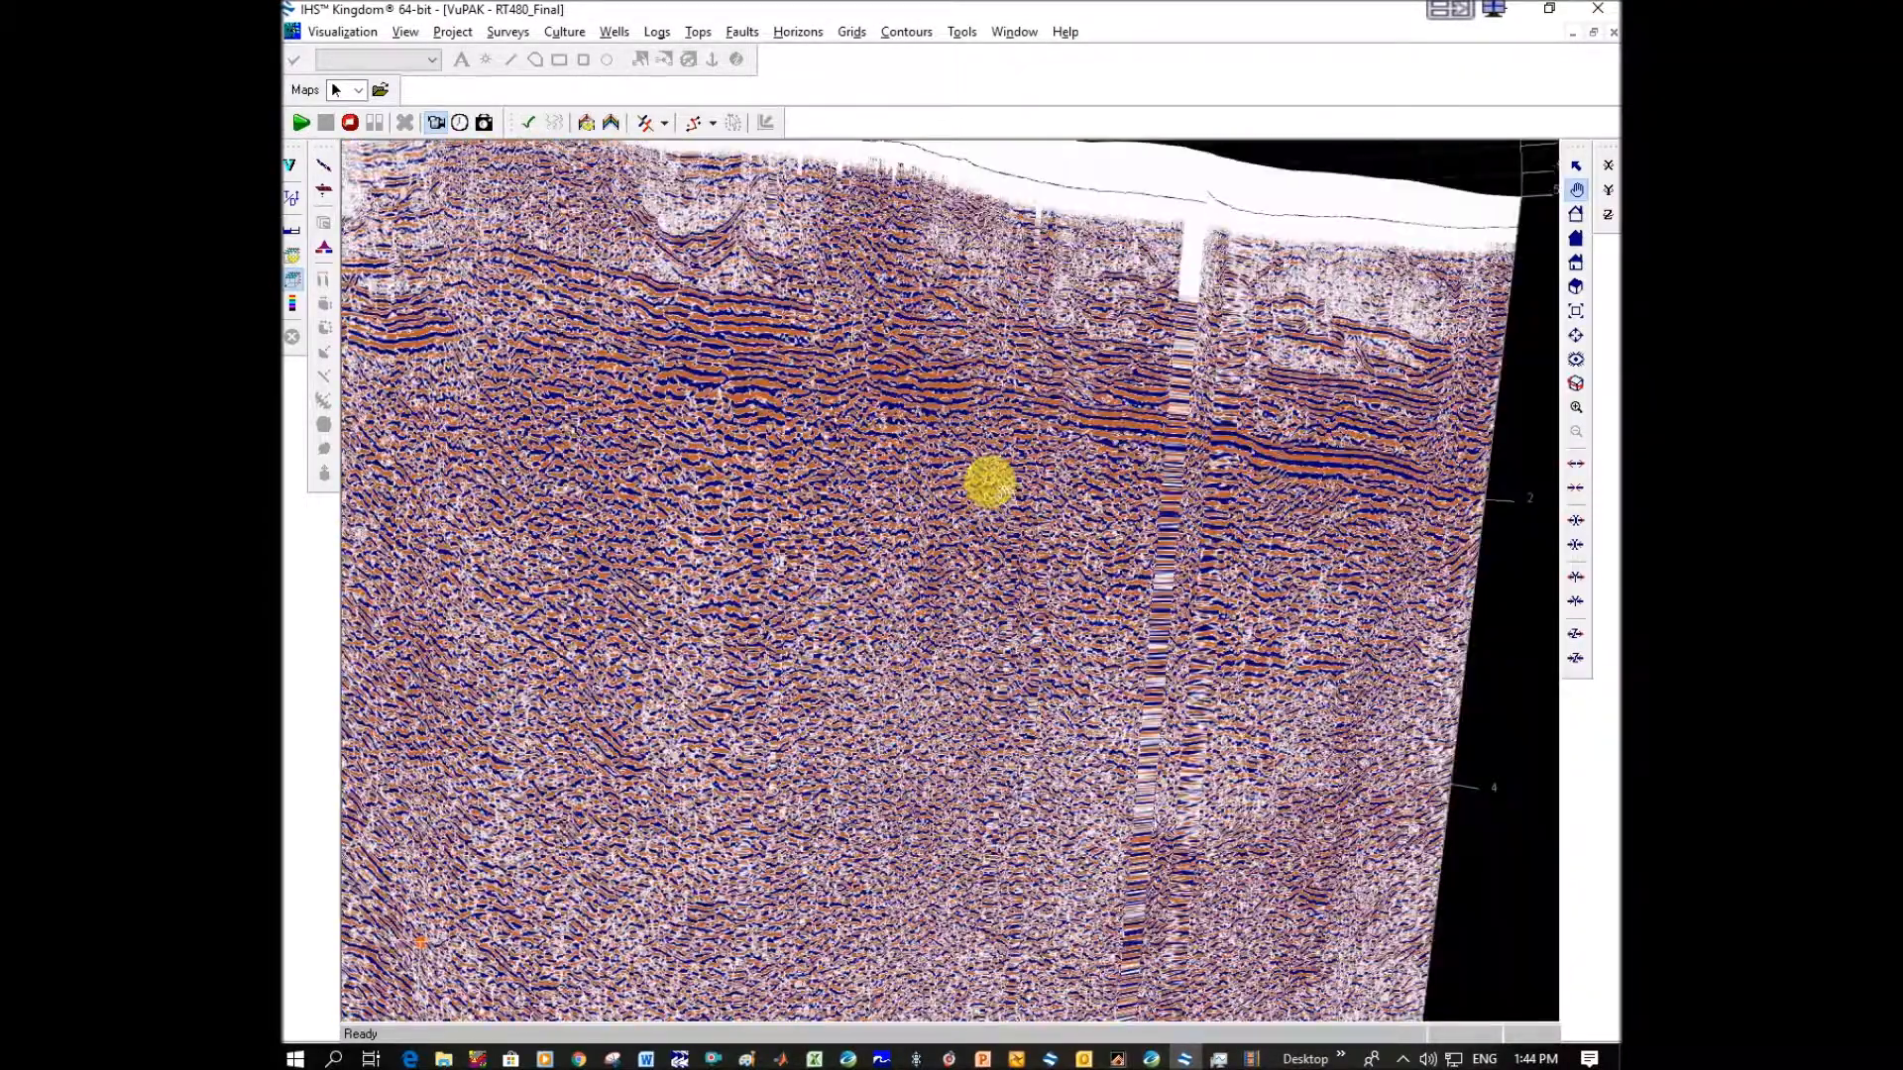
{"action": "scroll", "coordinate": [985, 437], "scroll_direction": "down", "scroll_amount": 2}
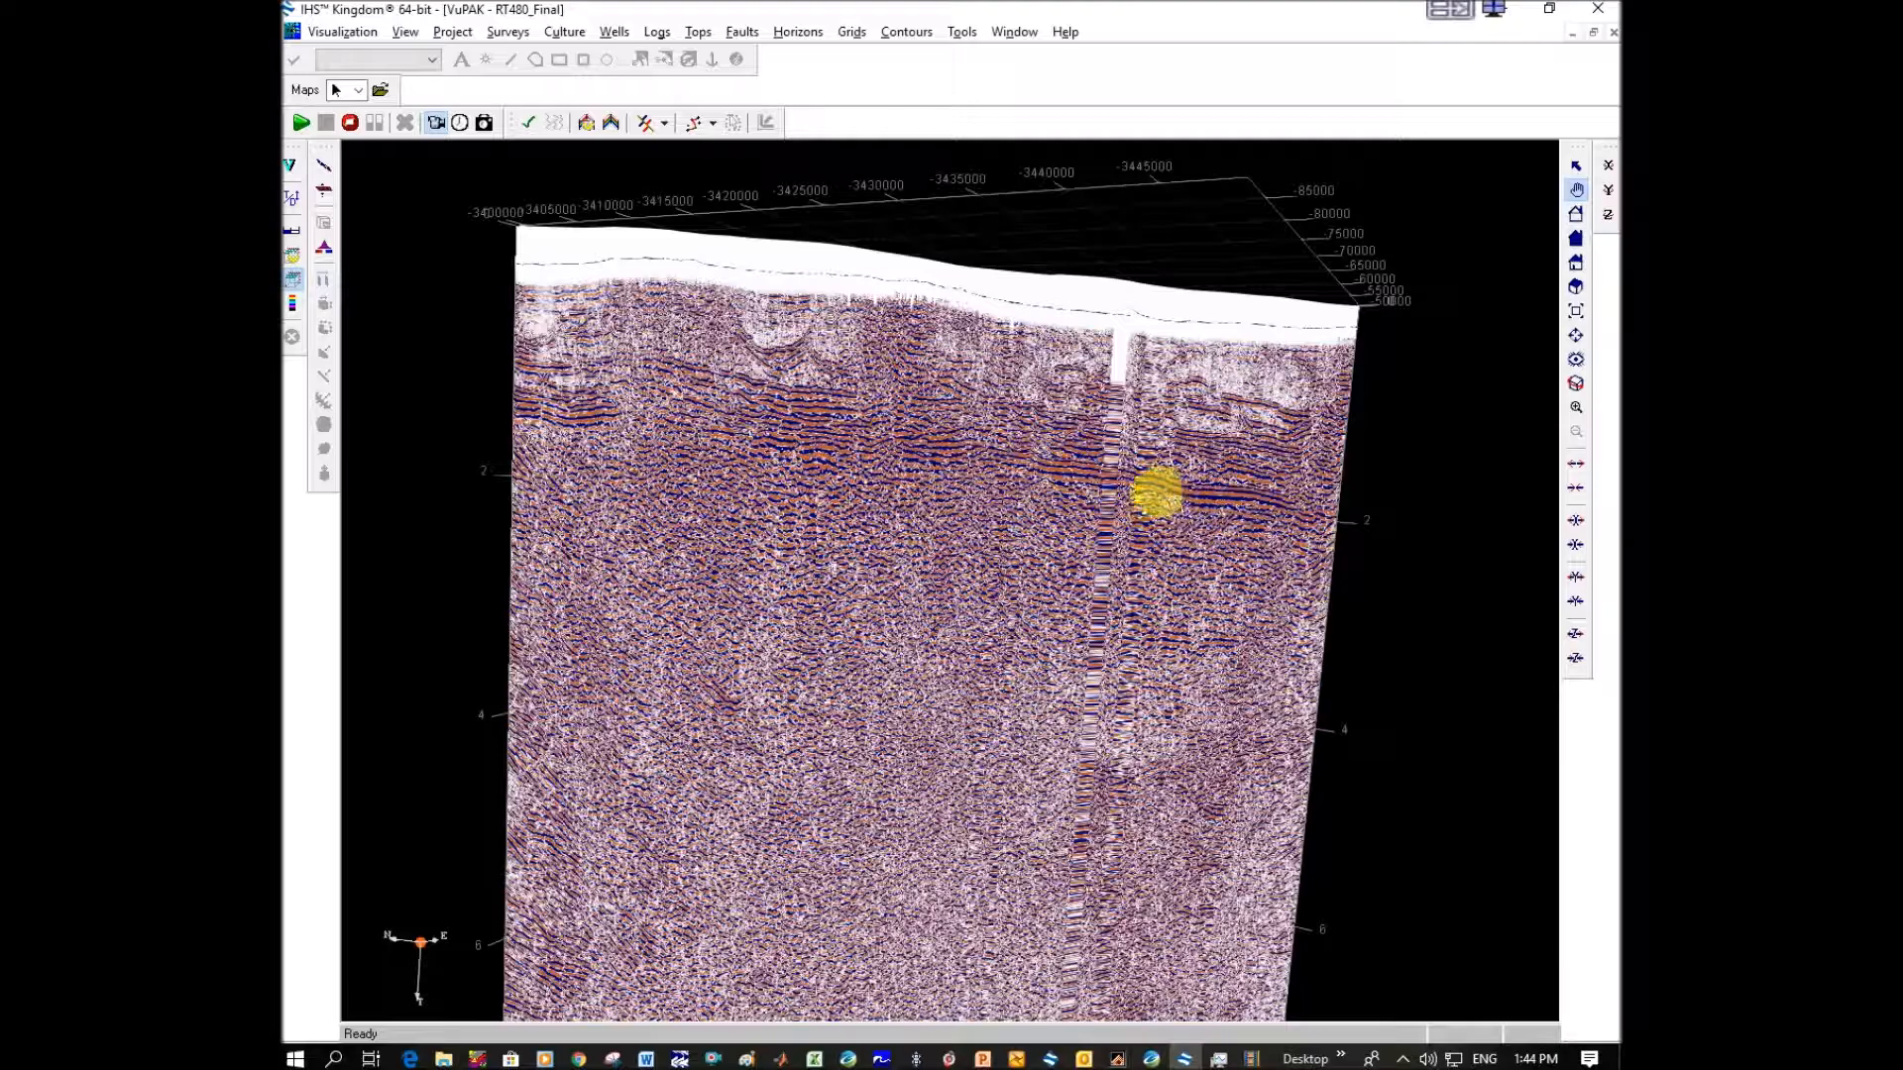
{"action": "scroll", "coordinate": [1140, 466], "scroll_direction": "down", "scroll_amount": 1}
{"action": "scroll", "coordinate": [1142, 465], "scroll_direction": "up", "scroll_amount": 2}
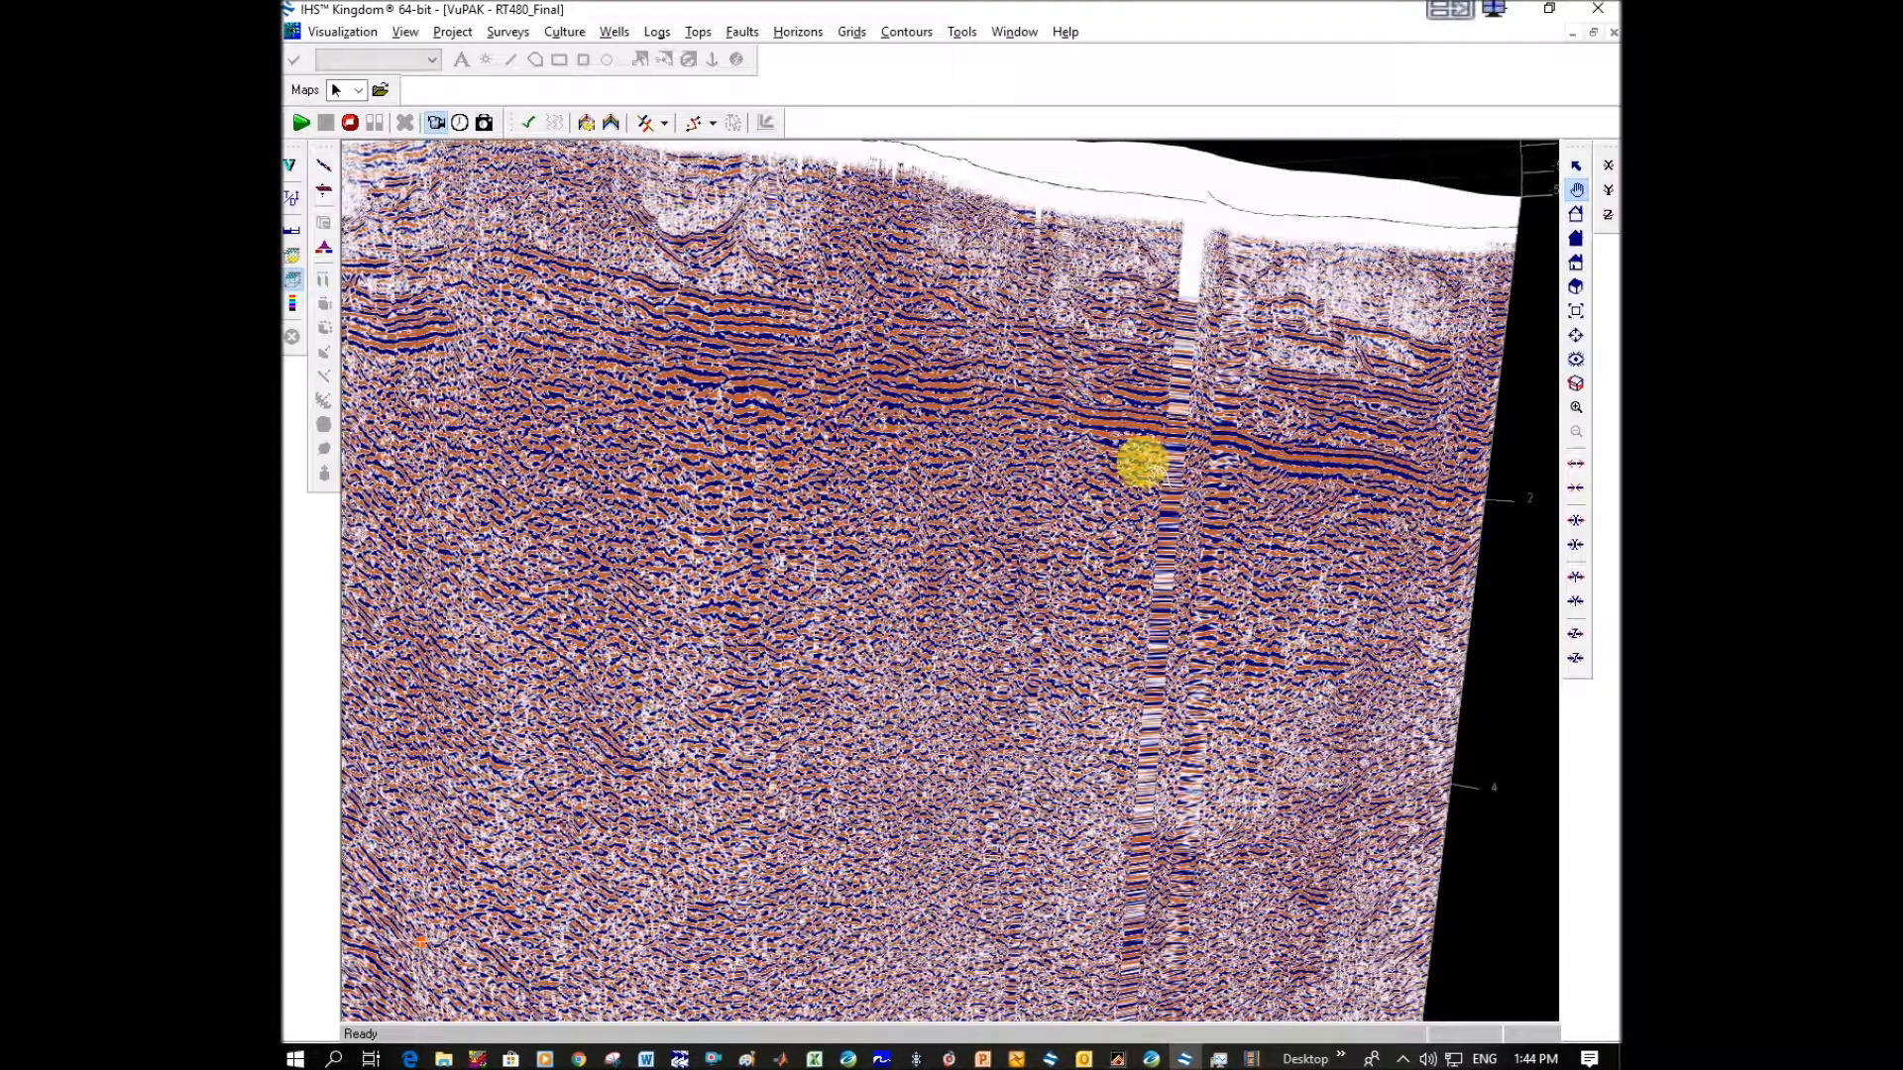
{"action": "left_click_drag", "start_coordinate": [1189, 450], "coordinate": [1113, 488]}
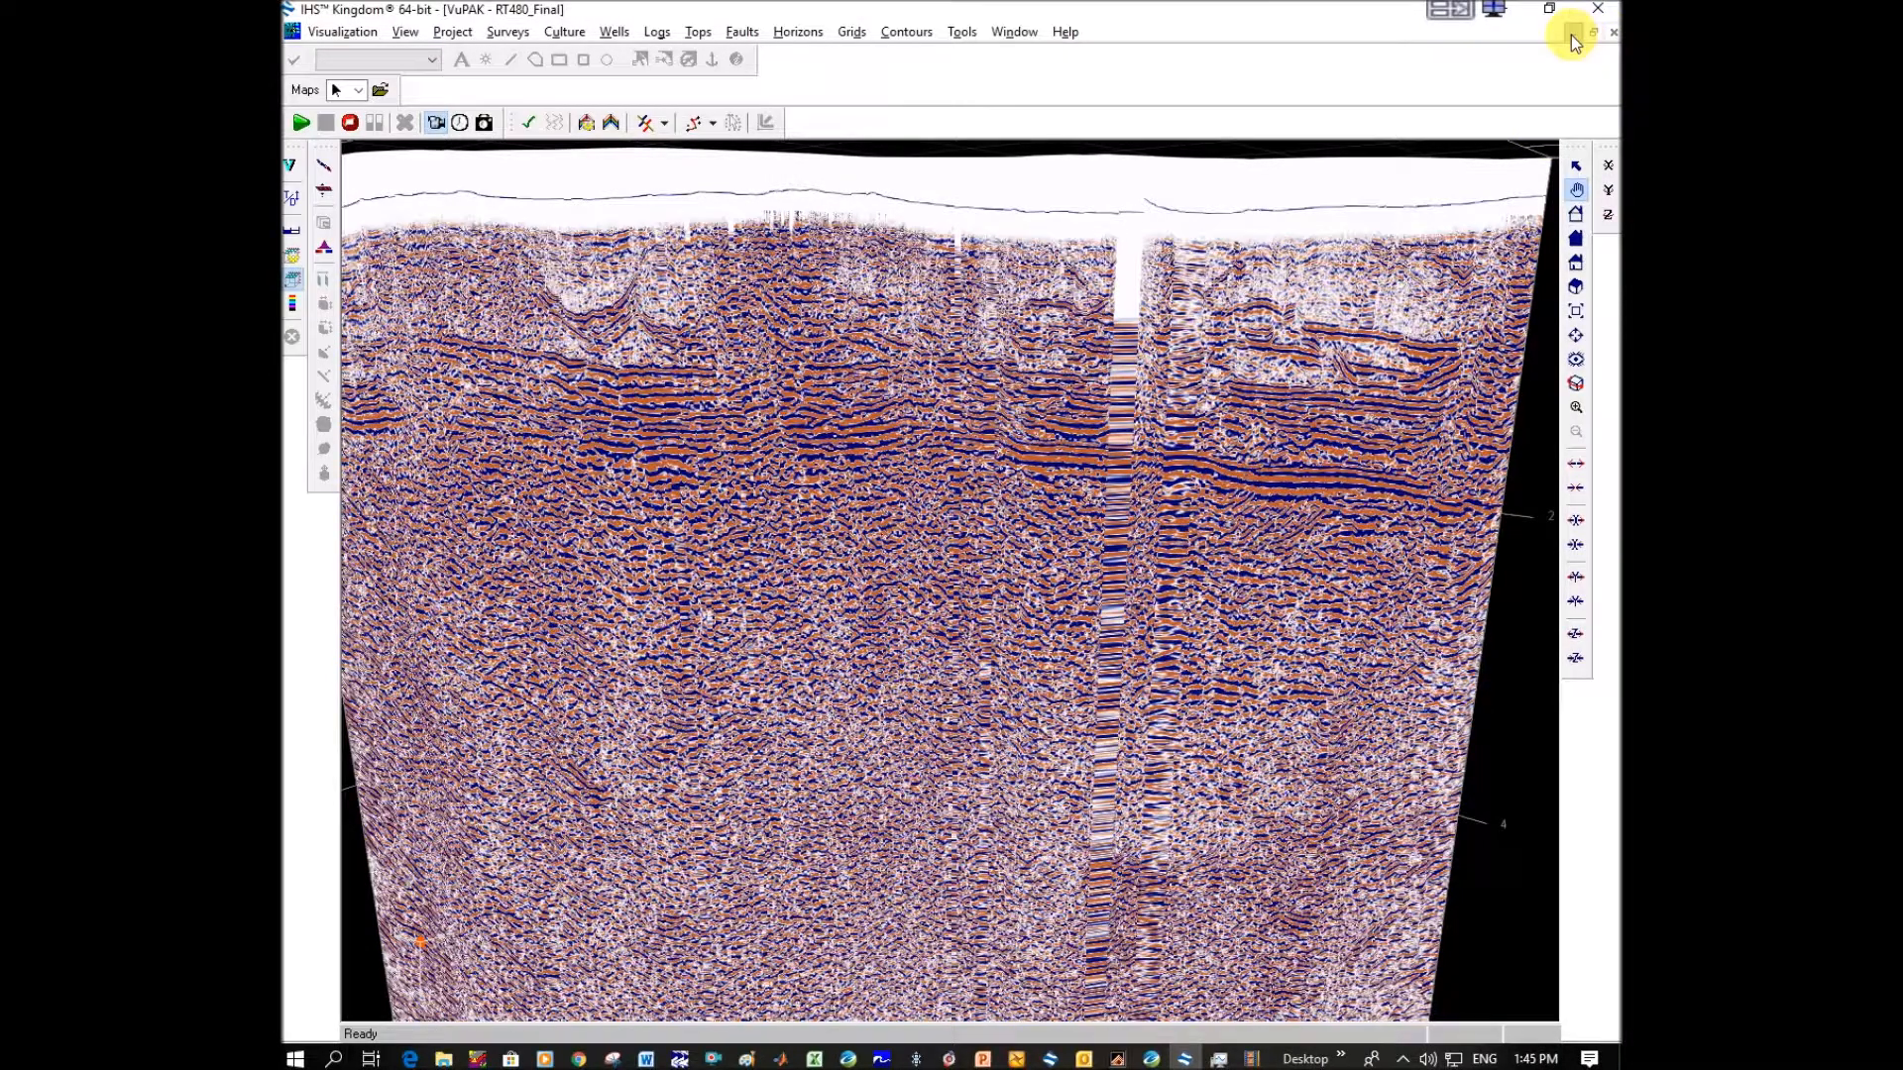
Minimize VuPAK, open the RT_480_MIGBLIP_16SEC_Amplitudes_FIXEDCOORD_SE section and display that line in 3D.
{"action": "left_click", "coordinate": [1573, 36]}
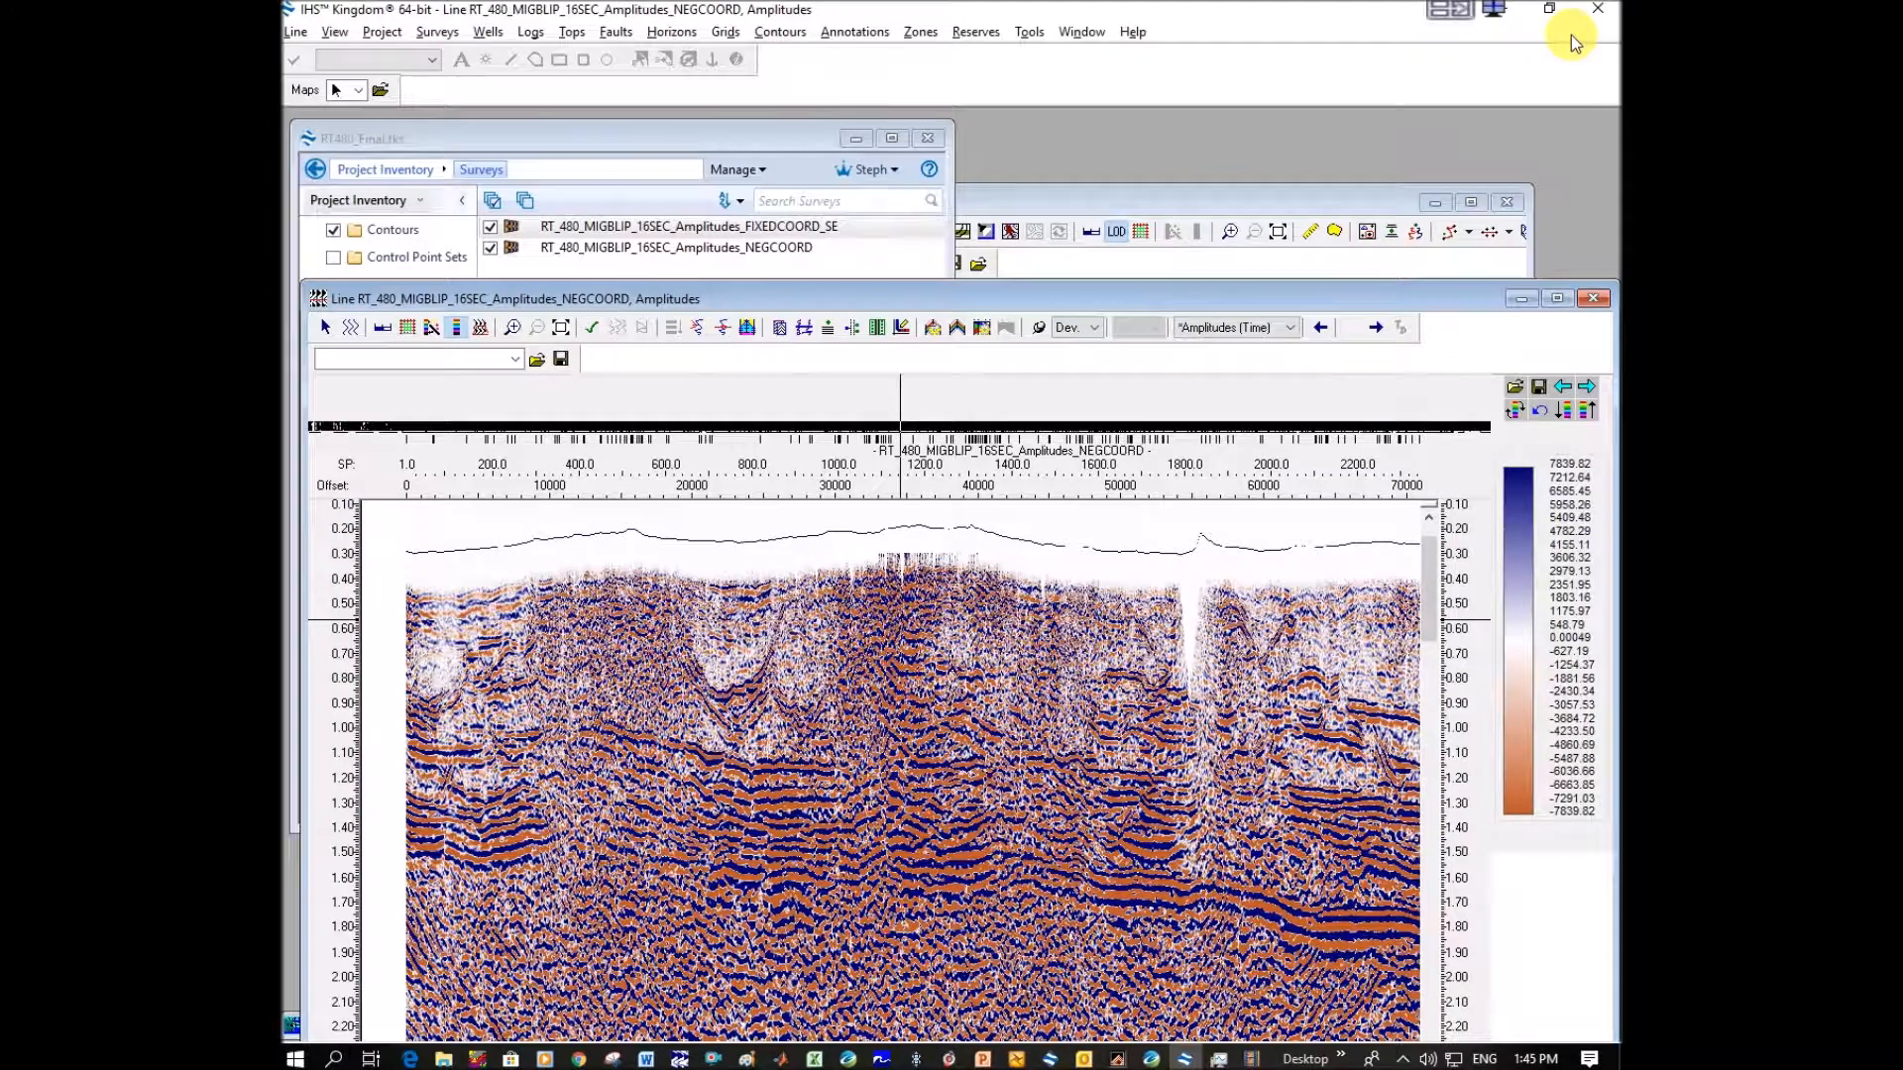
{"action": "left_click", "coordinate": [740, 230]}
{"action": "double_click", "coordinate": [741, 234]}
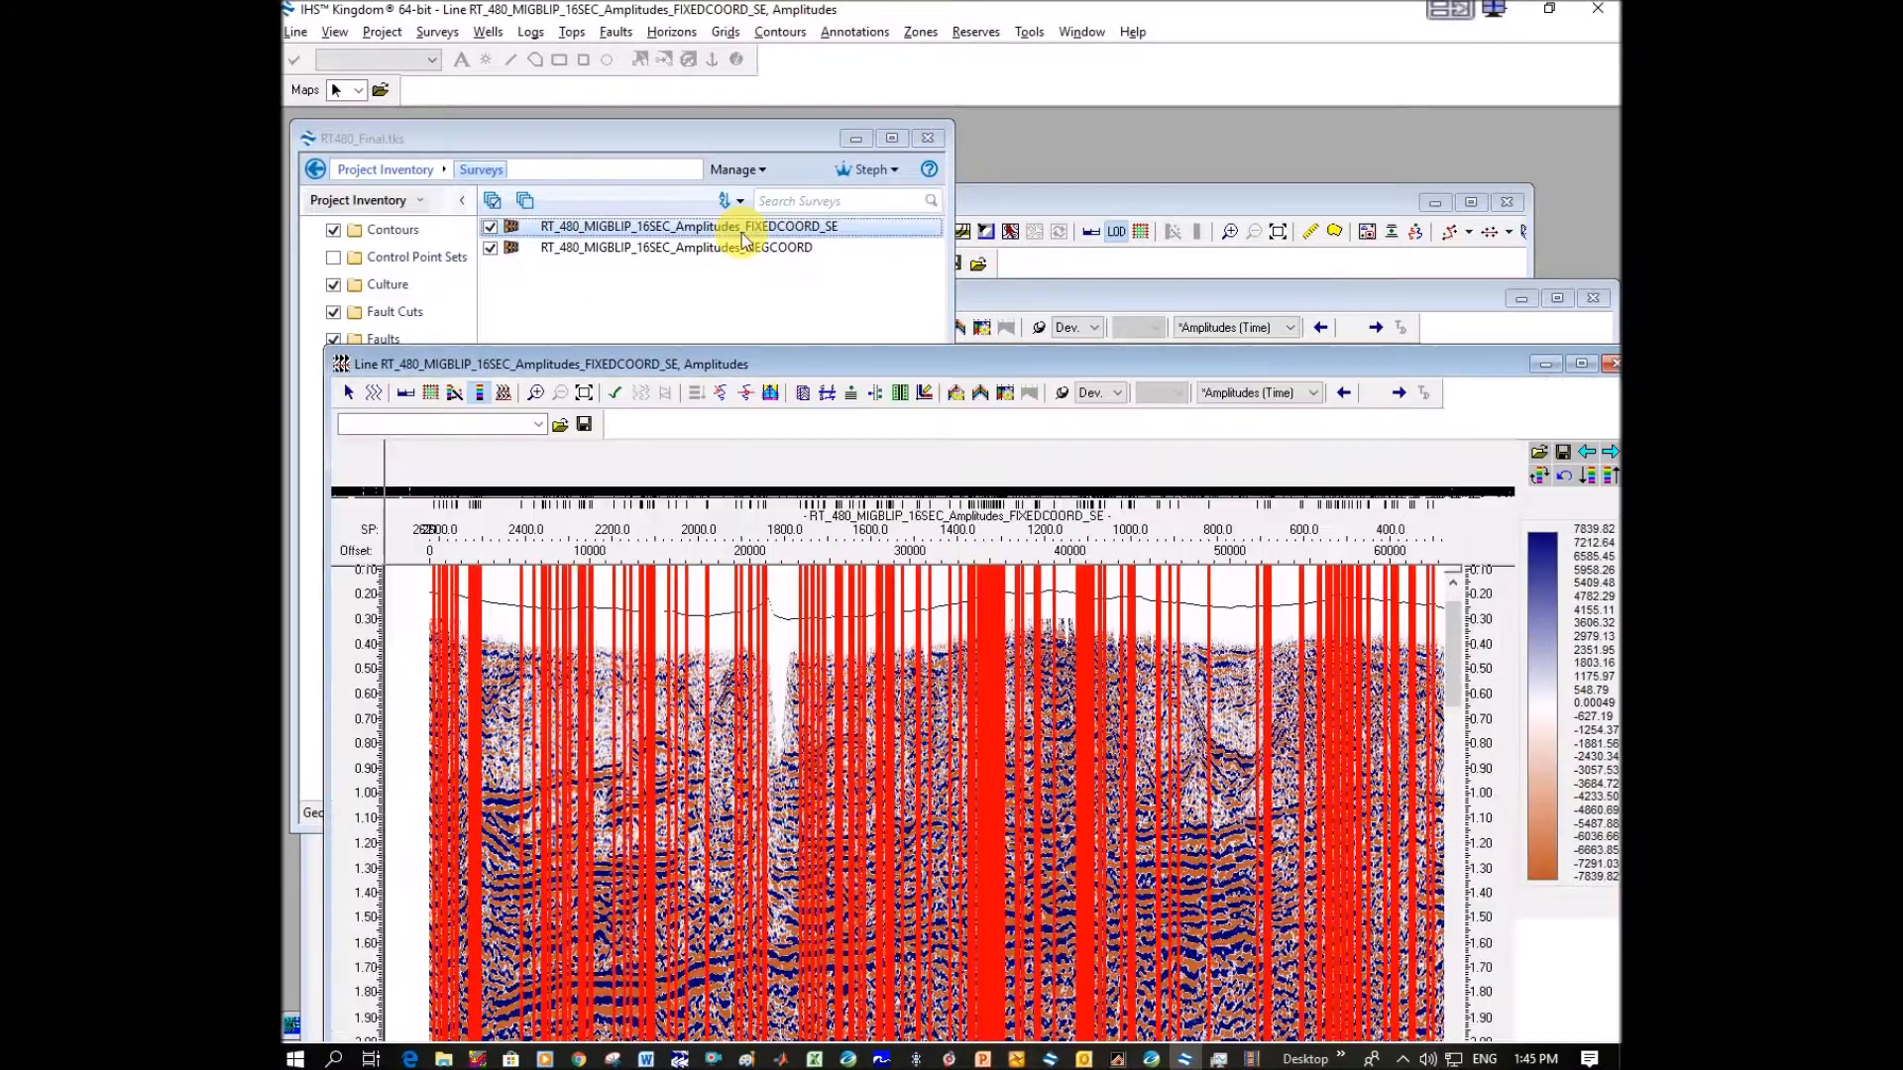
{"action": "right_click", "coordinate": [783, 593]}
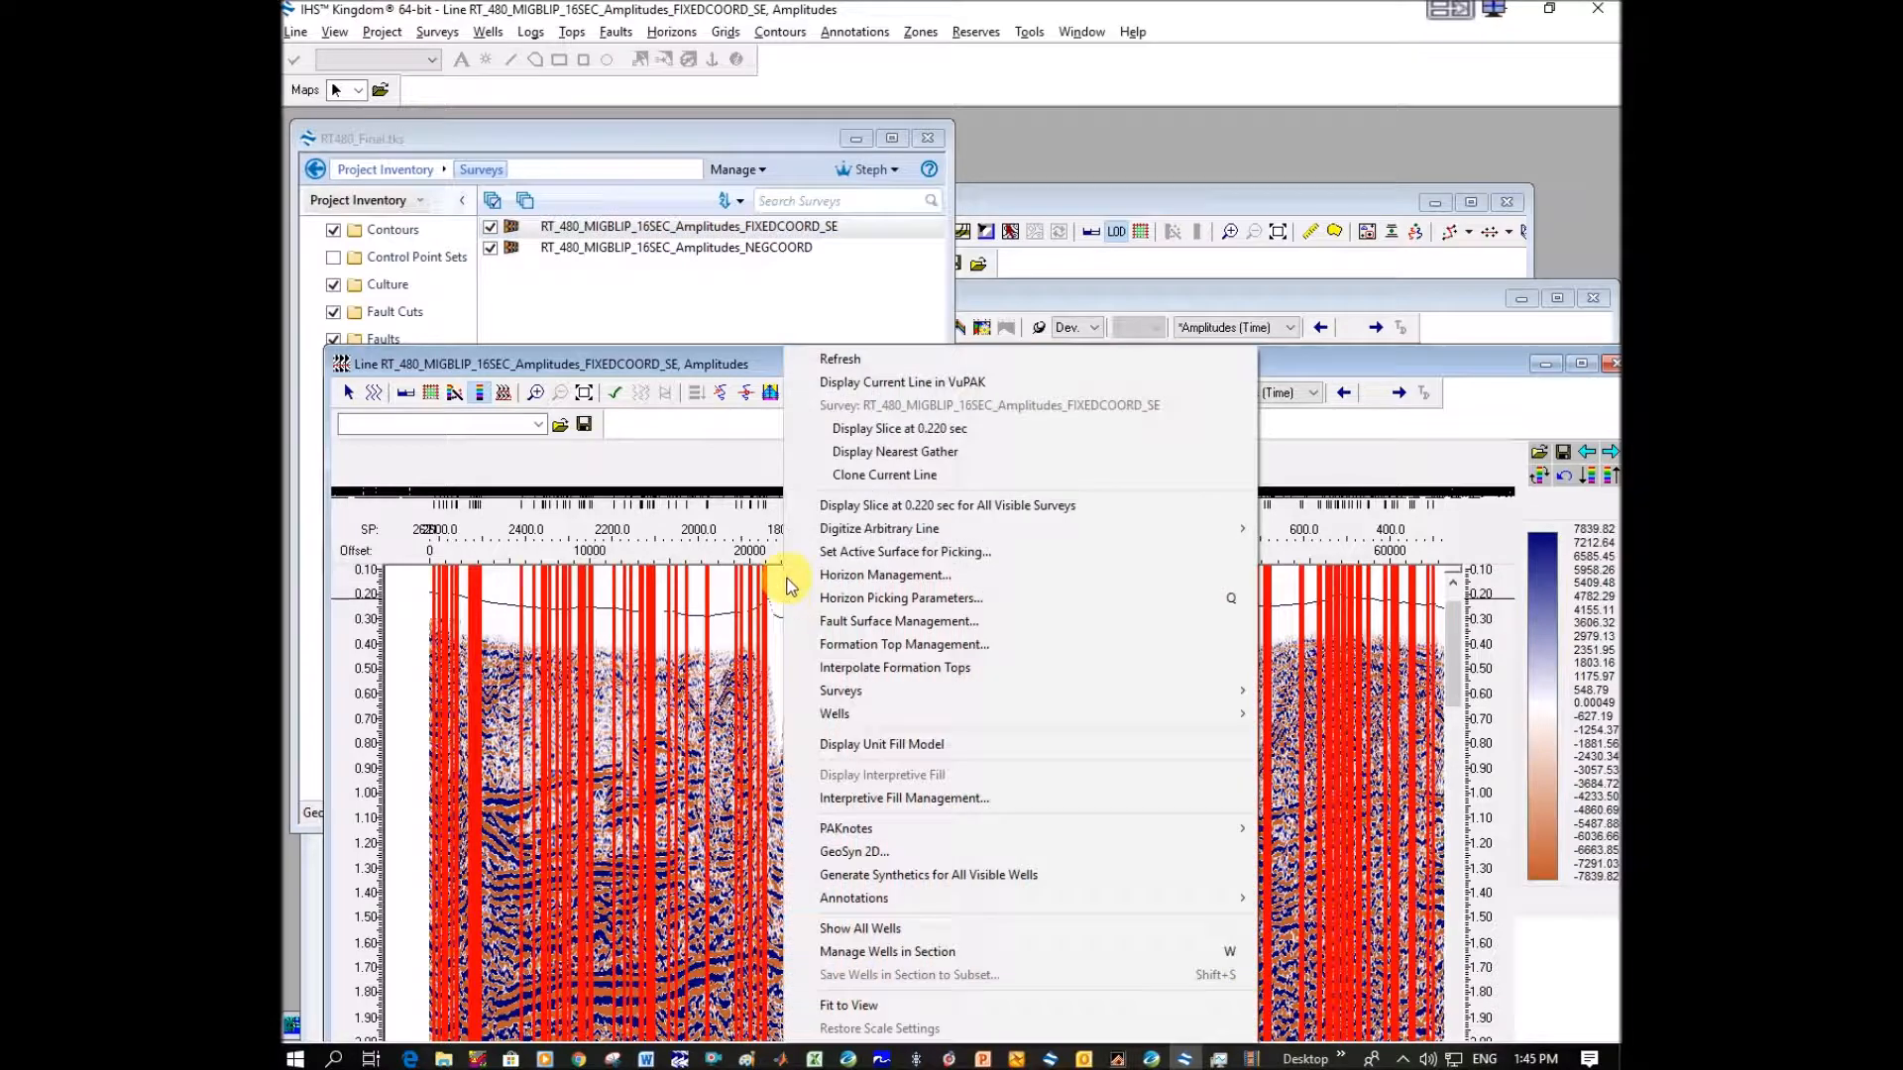
{"action": "left_click", "coordinate": [920, 385]}
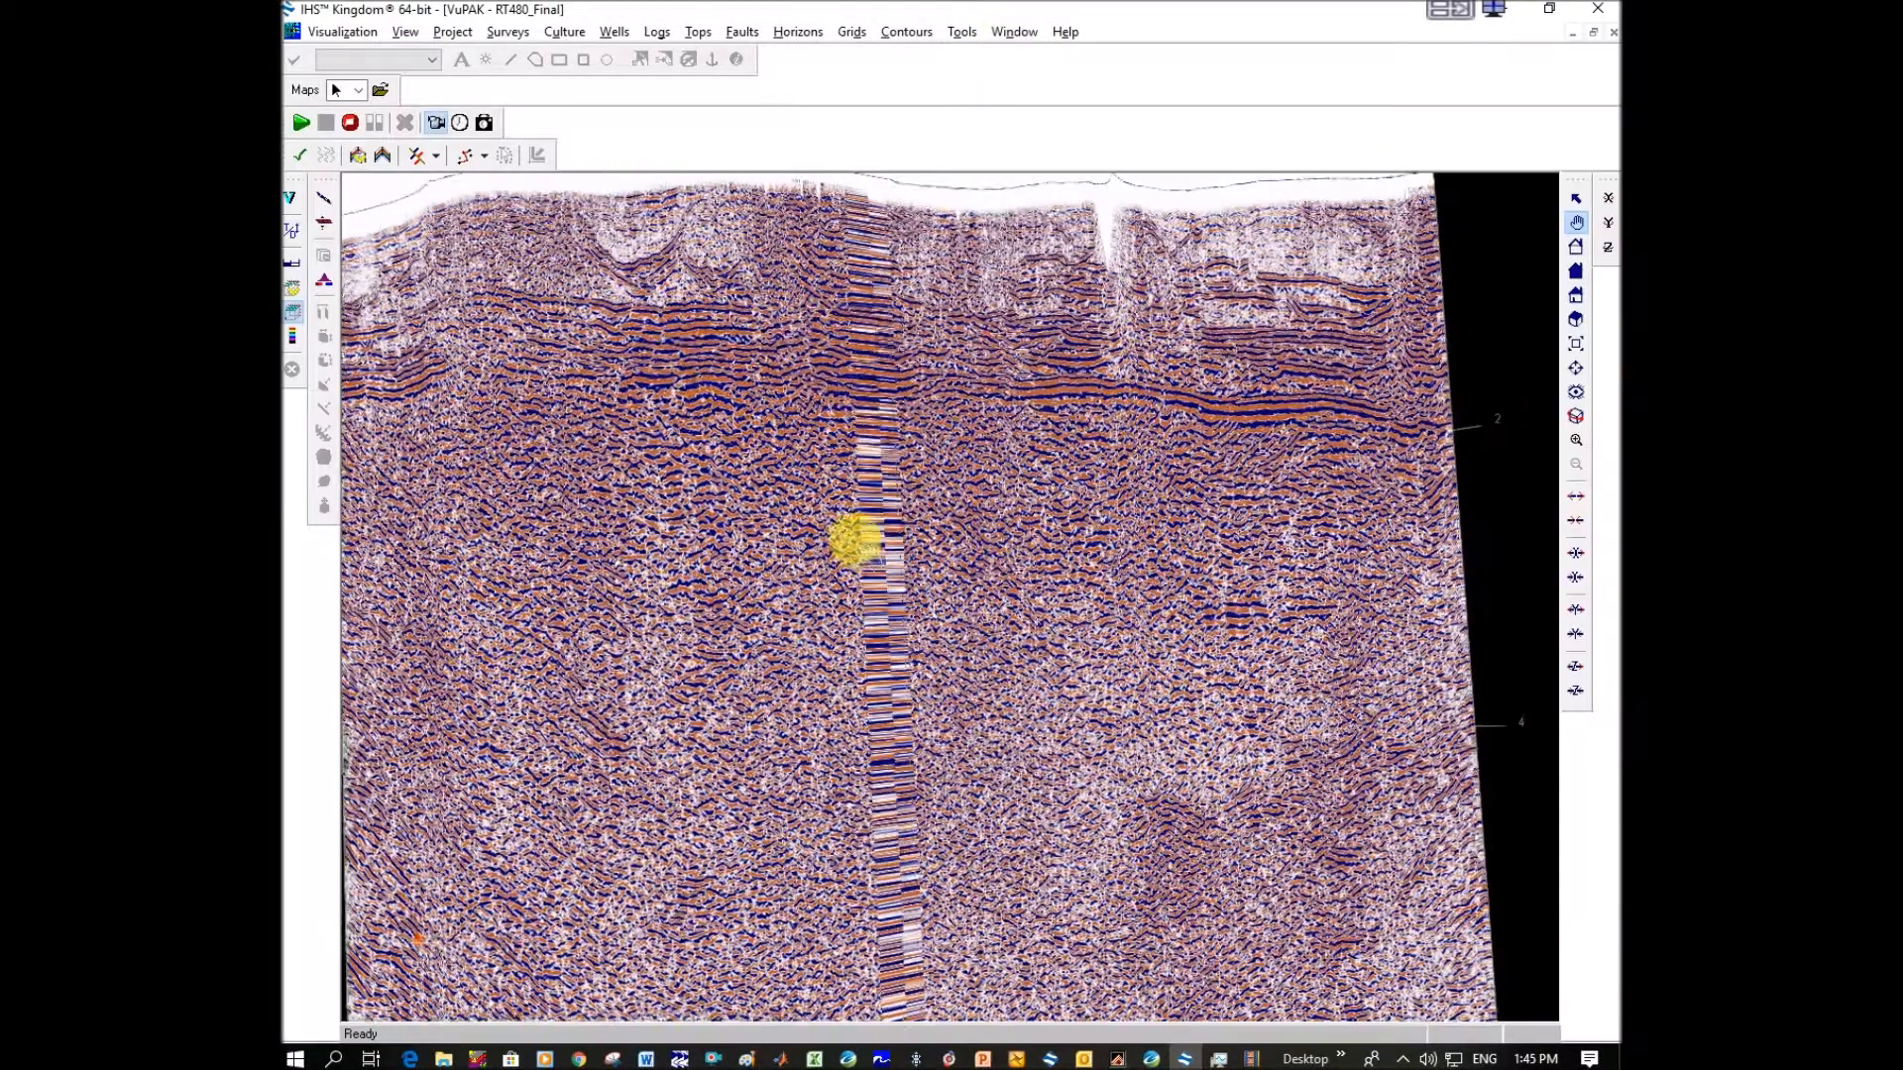
{"action": "left_click_drag", "start_coordinate": [853, 539], "coordinate": [1114, 367]}
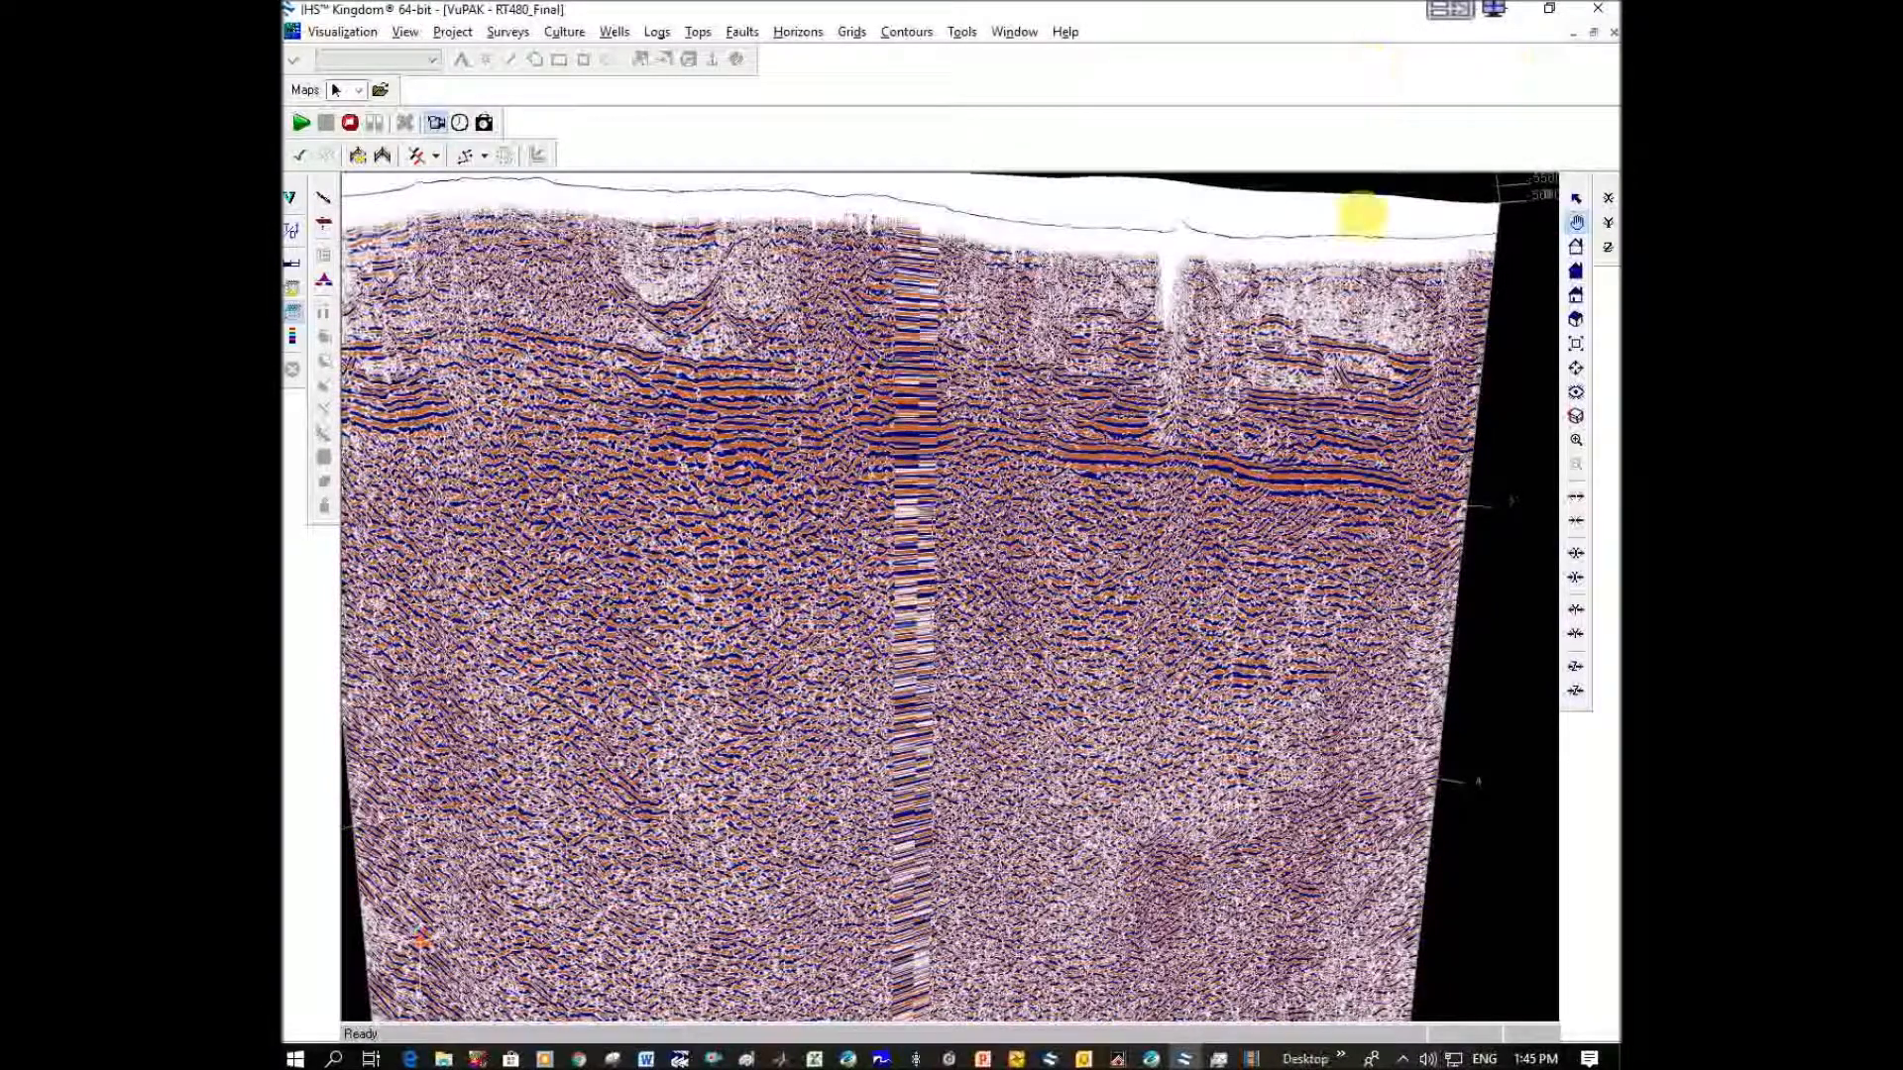
Restore the VuPAK window from full size and arrange it side by side with the RT480_Final.tks project window.
{"action": "left_click", "coordinate": [1592, 36]}
{"action": "left_click", "coordinate": [1503, 130]}
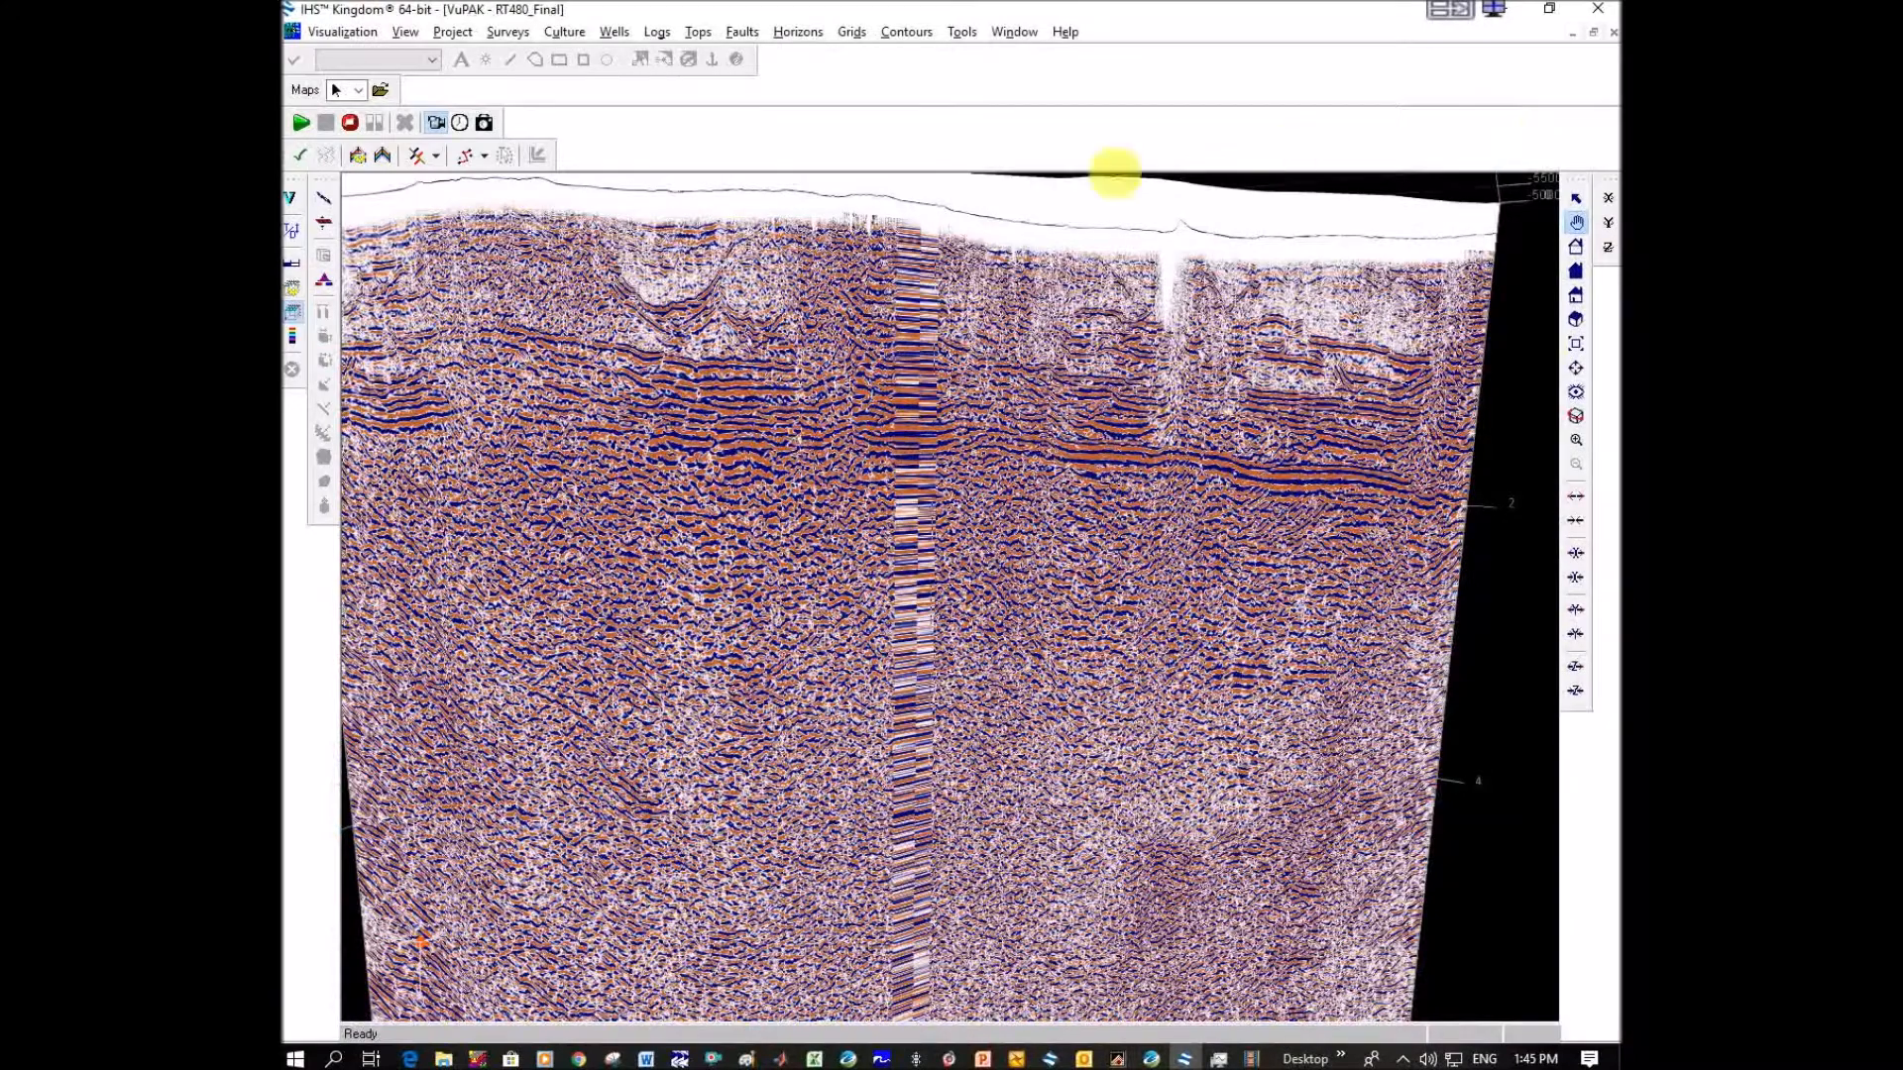
{"action": "left_click", "coordinate": [1591, 36]}
{"action": "left_click_drag", "start_coordinate": [1024, 127], "coordinate": [1108, 195]}
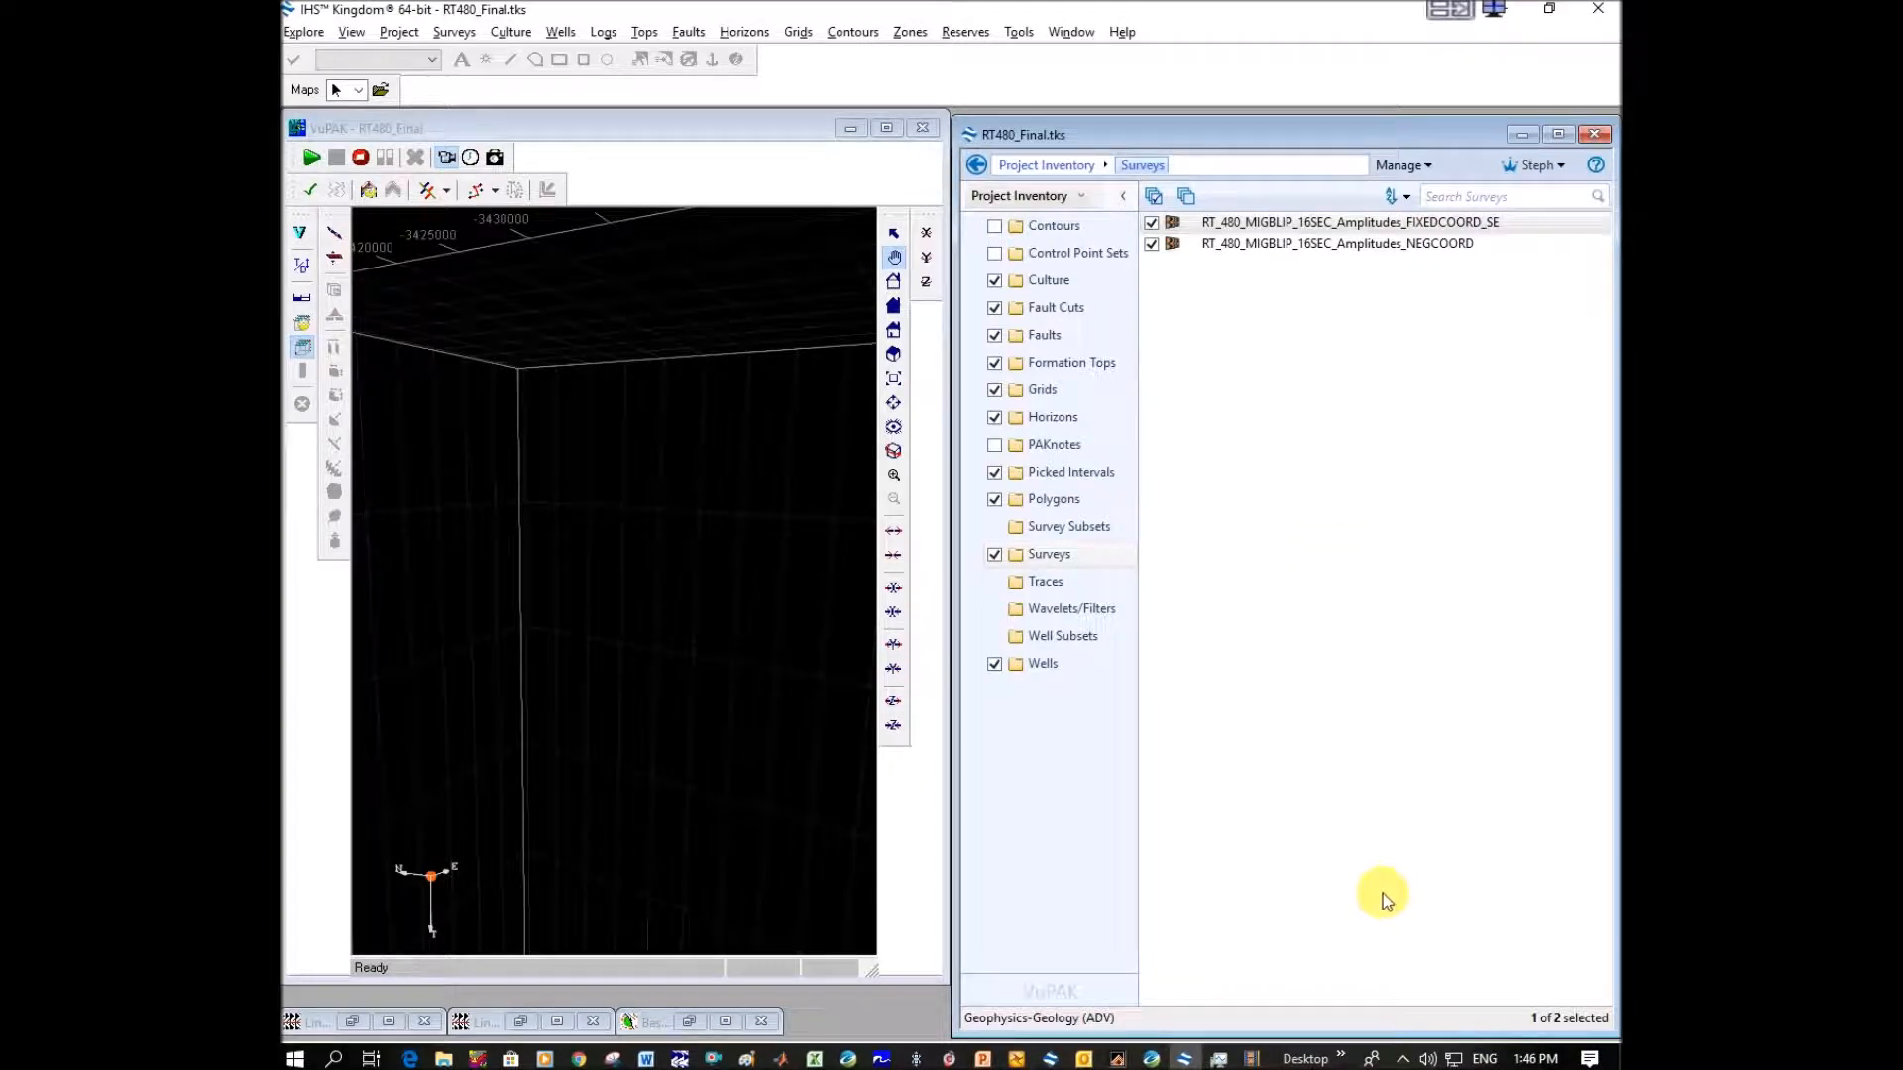
{"action": "left_click", "coordinate": [1404, 1060]}
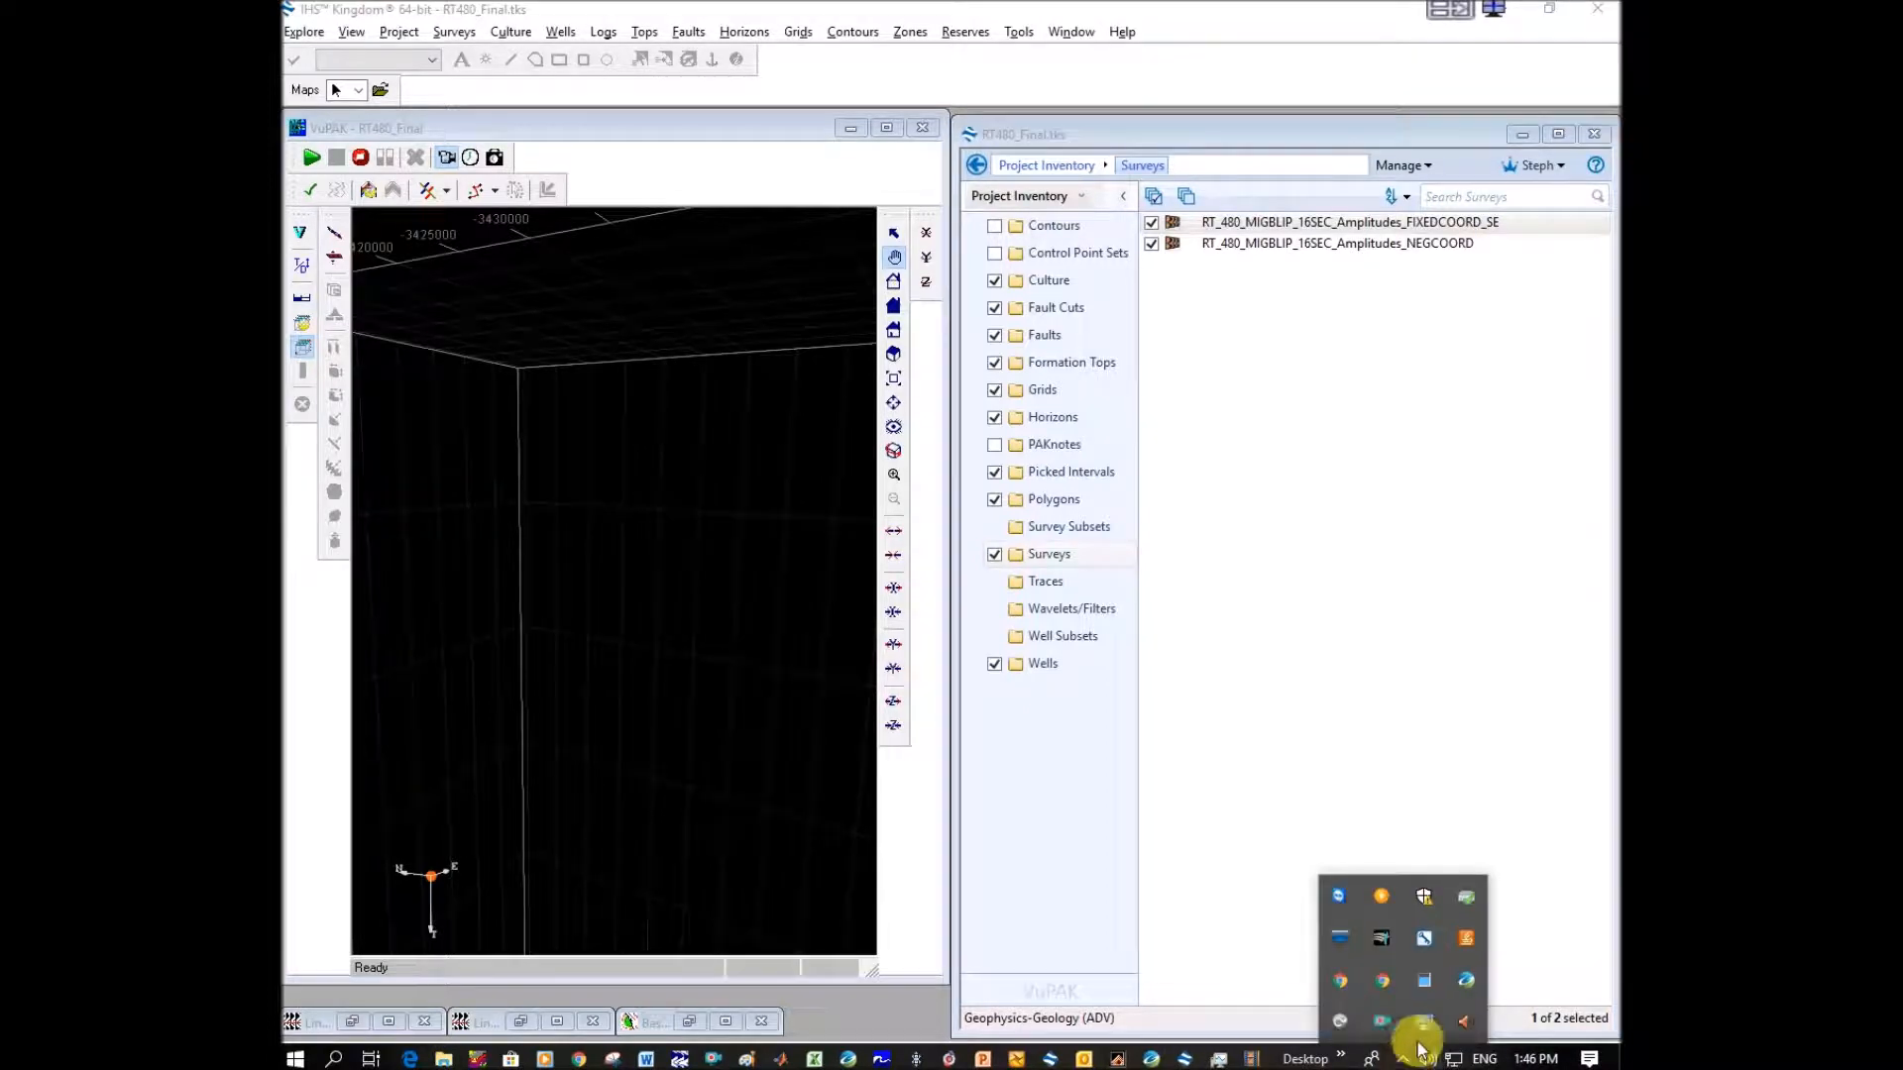
{"action": "right_click", "coordinate": [1382, 1020]}
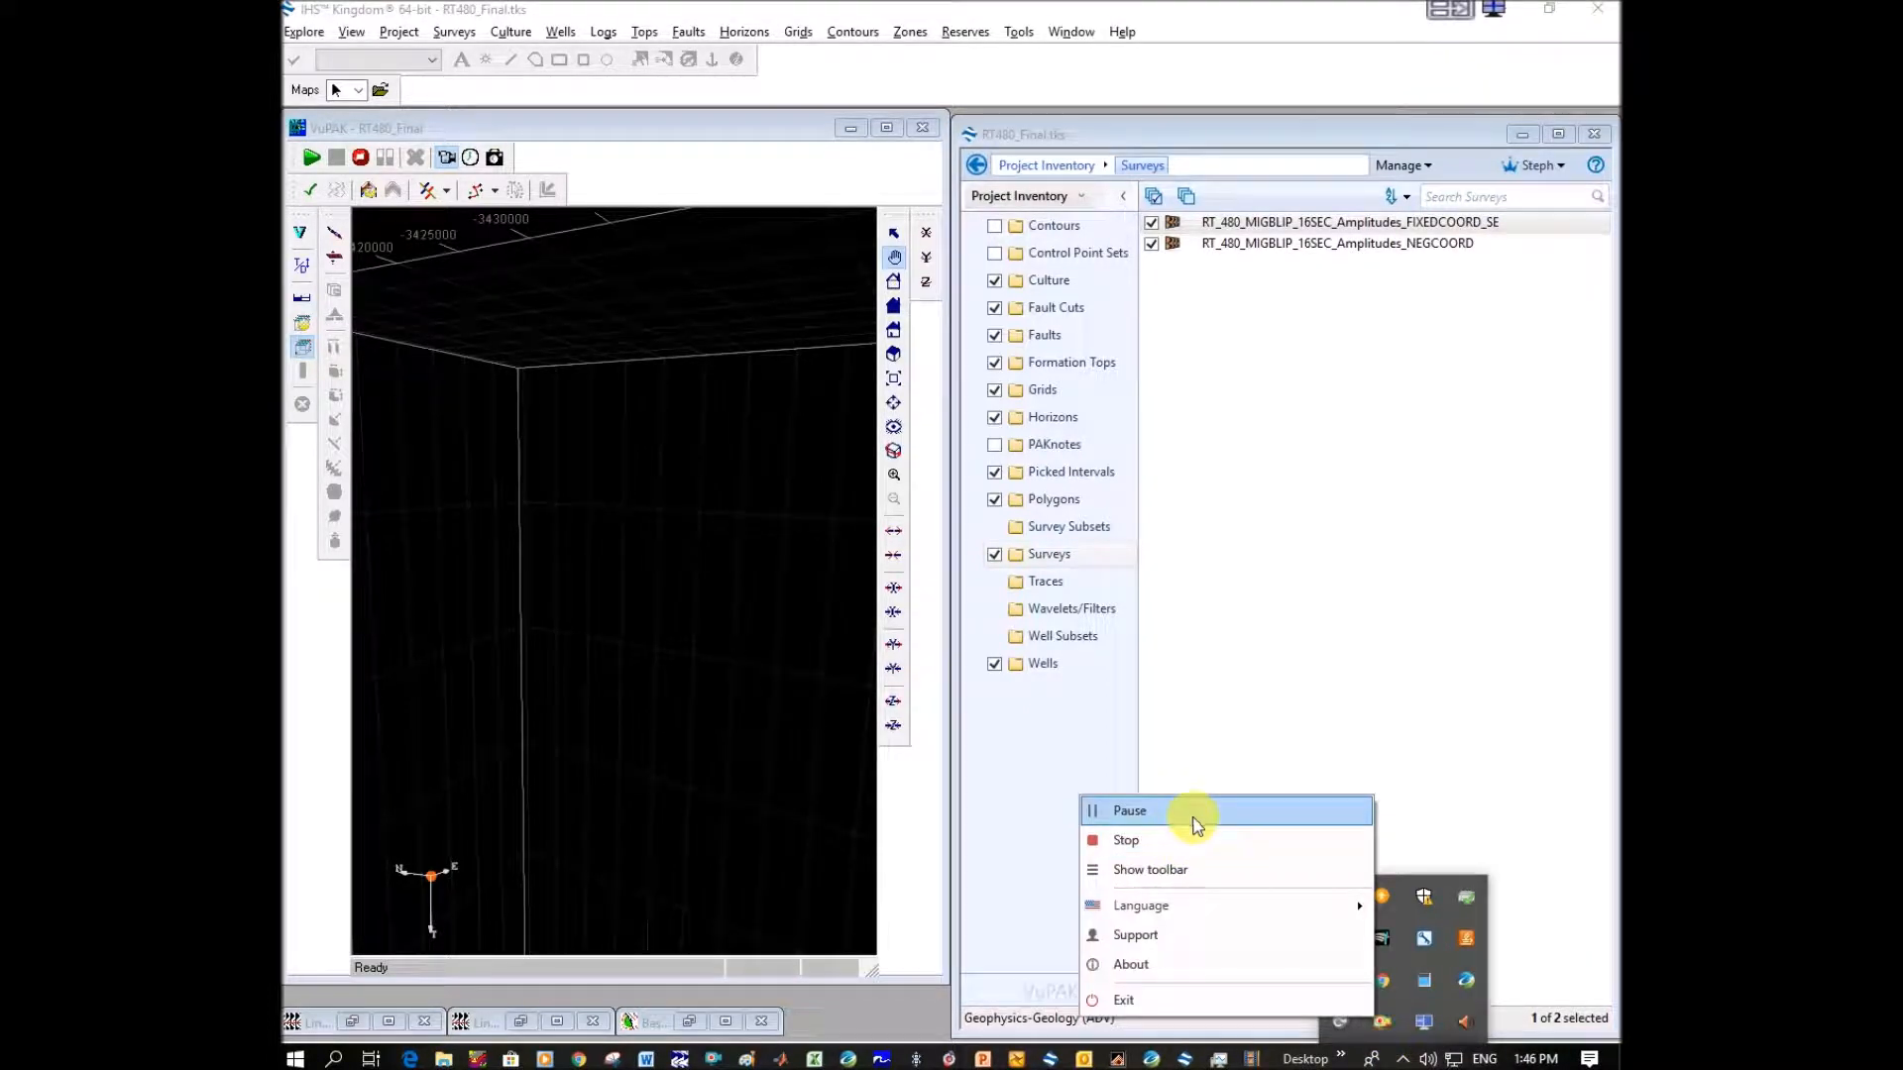
{"action": "left_click", "coordinate": [1195, 824]}
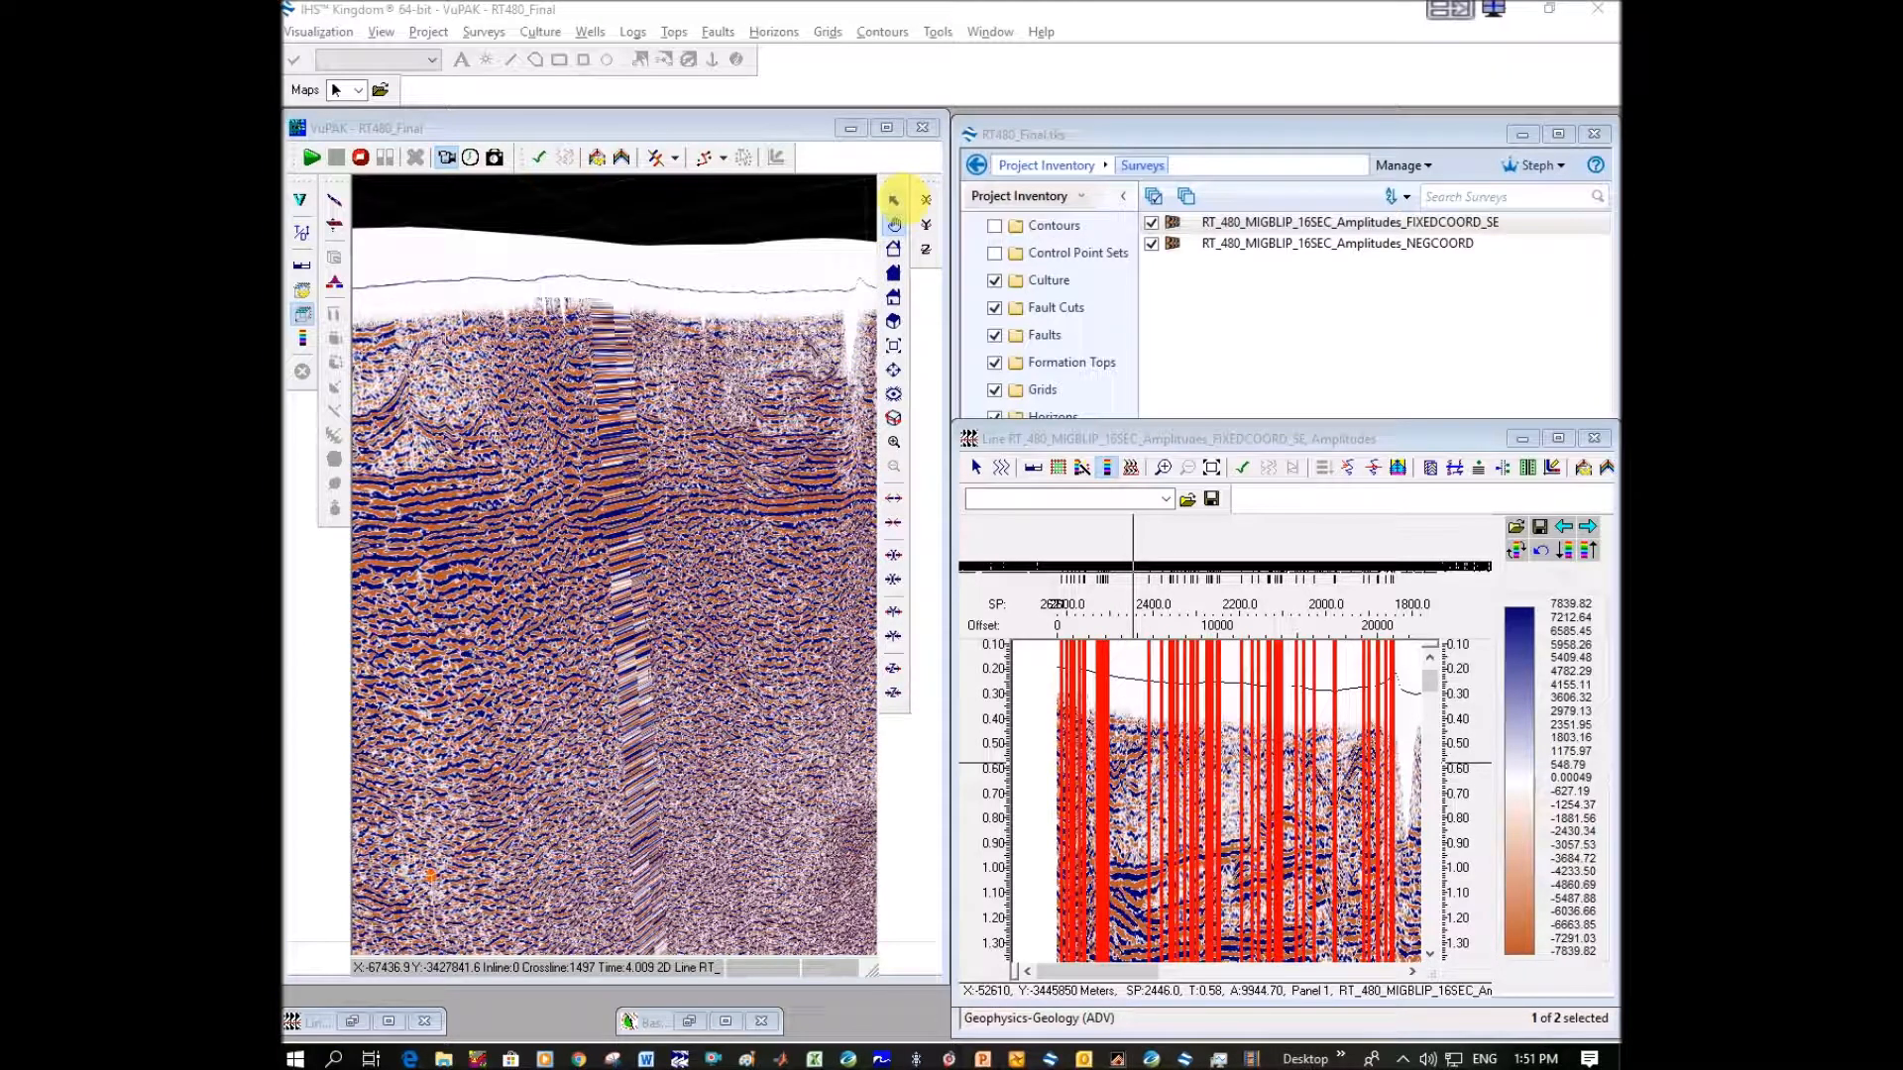
Read the crossline at the stretched traces in VuPAK and locate CDP 1211 in the RT480_Mig_Fixed database in Oasis montaj.
{"action": "left_click", "coordinate": [898, 203]}
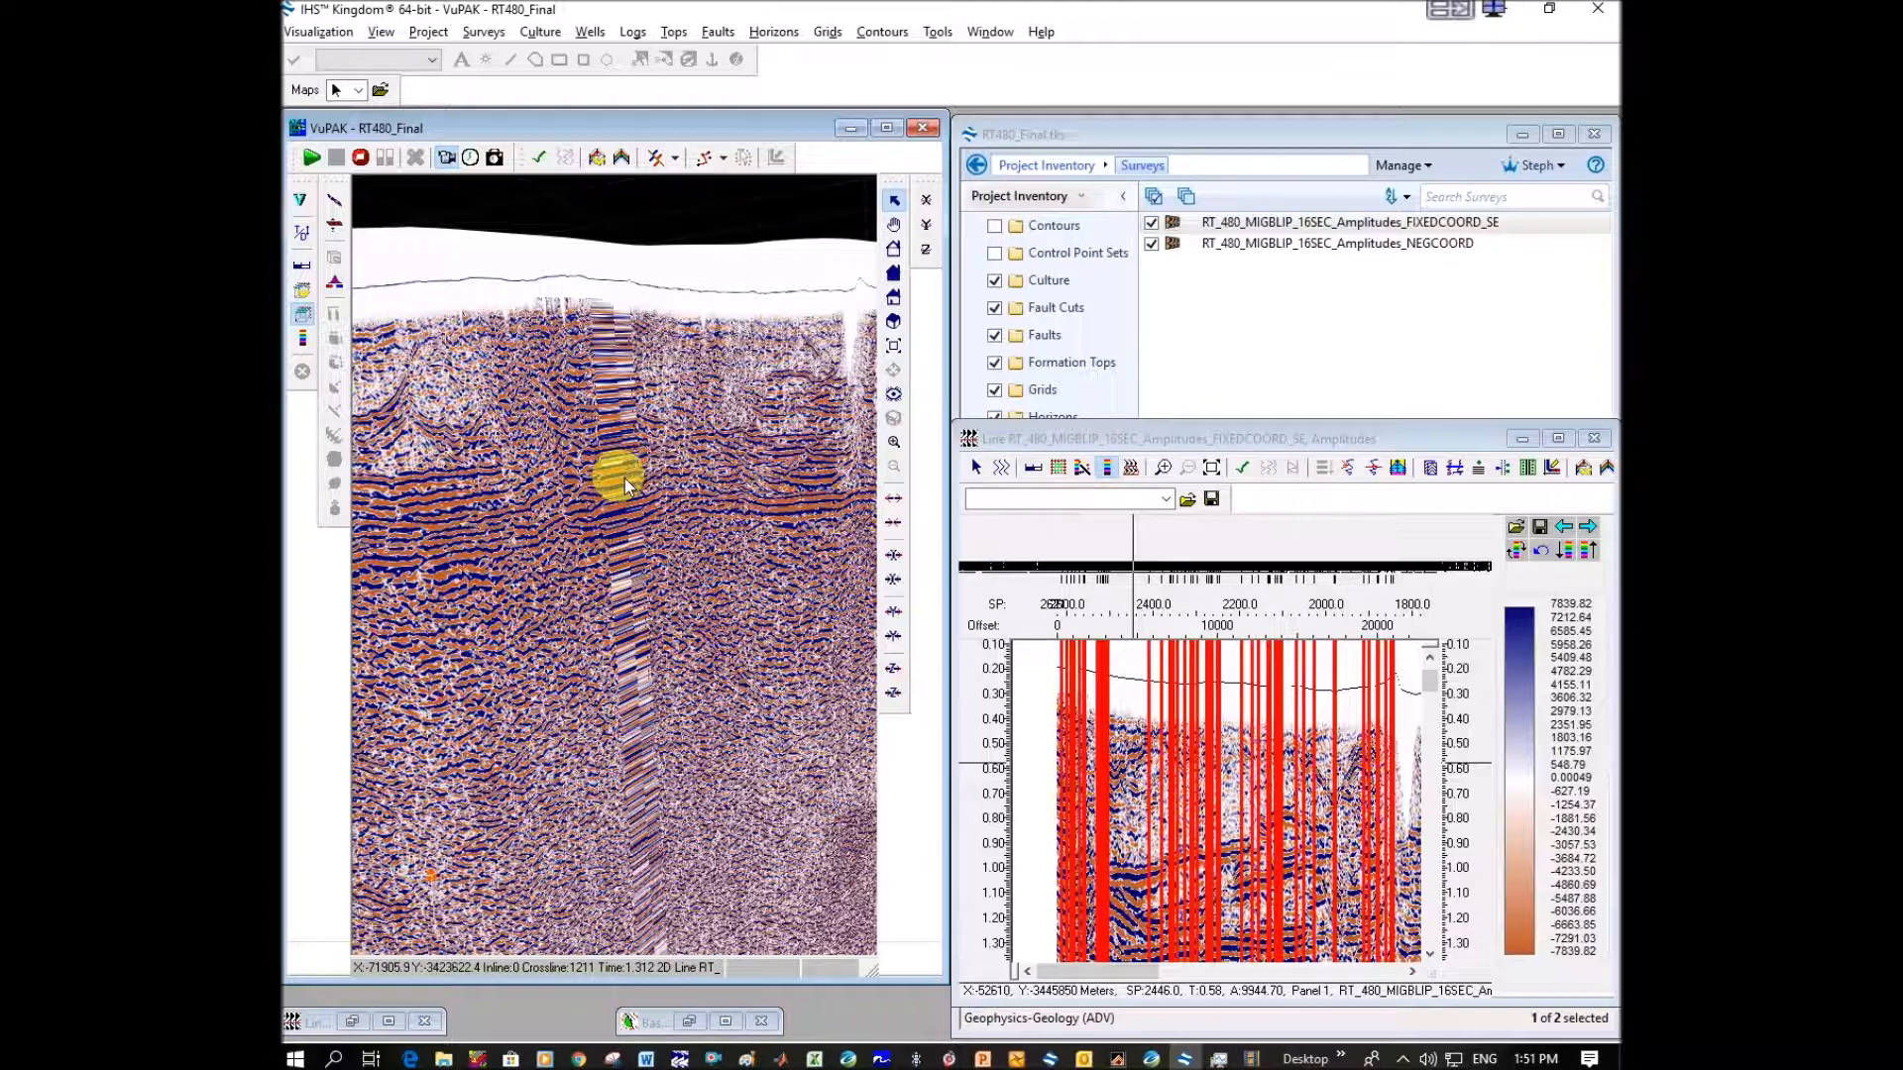
{"action": "left_click", "coordinate": [1149, 1061]}
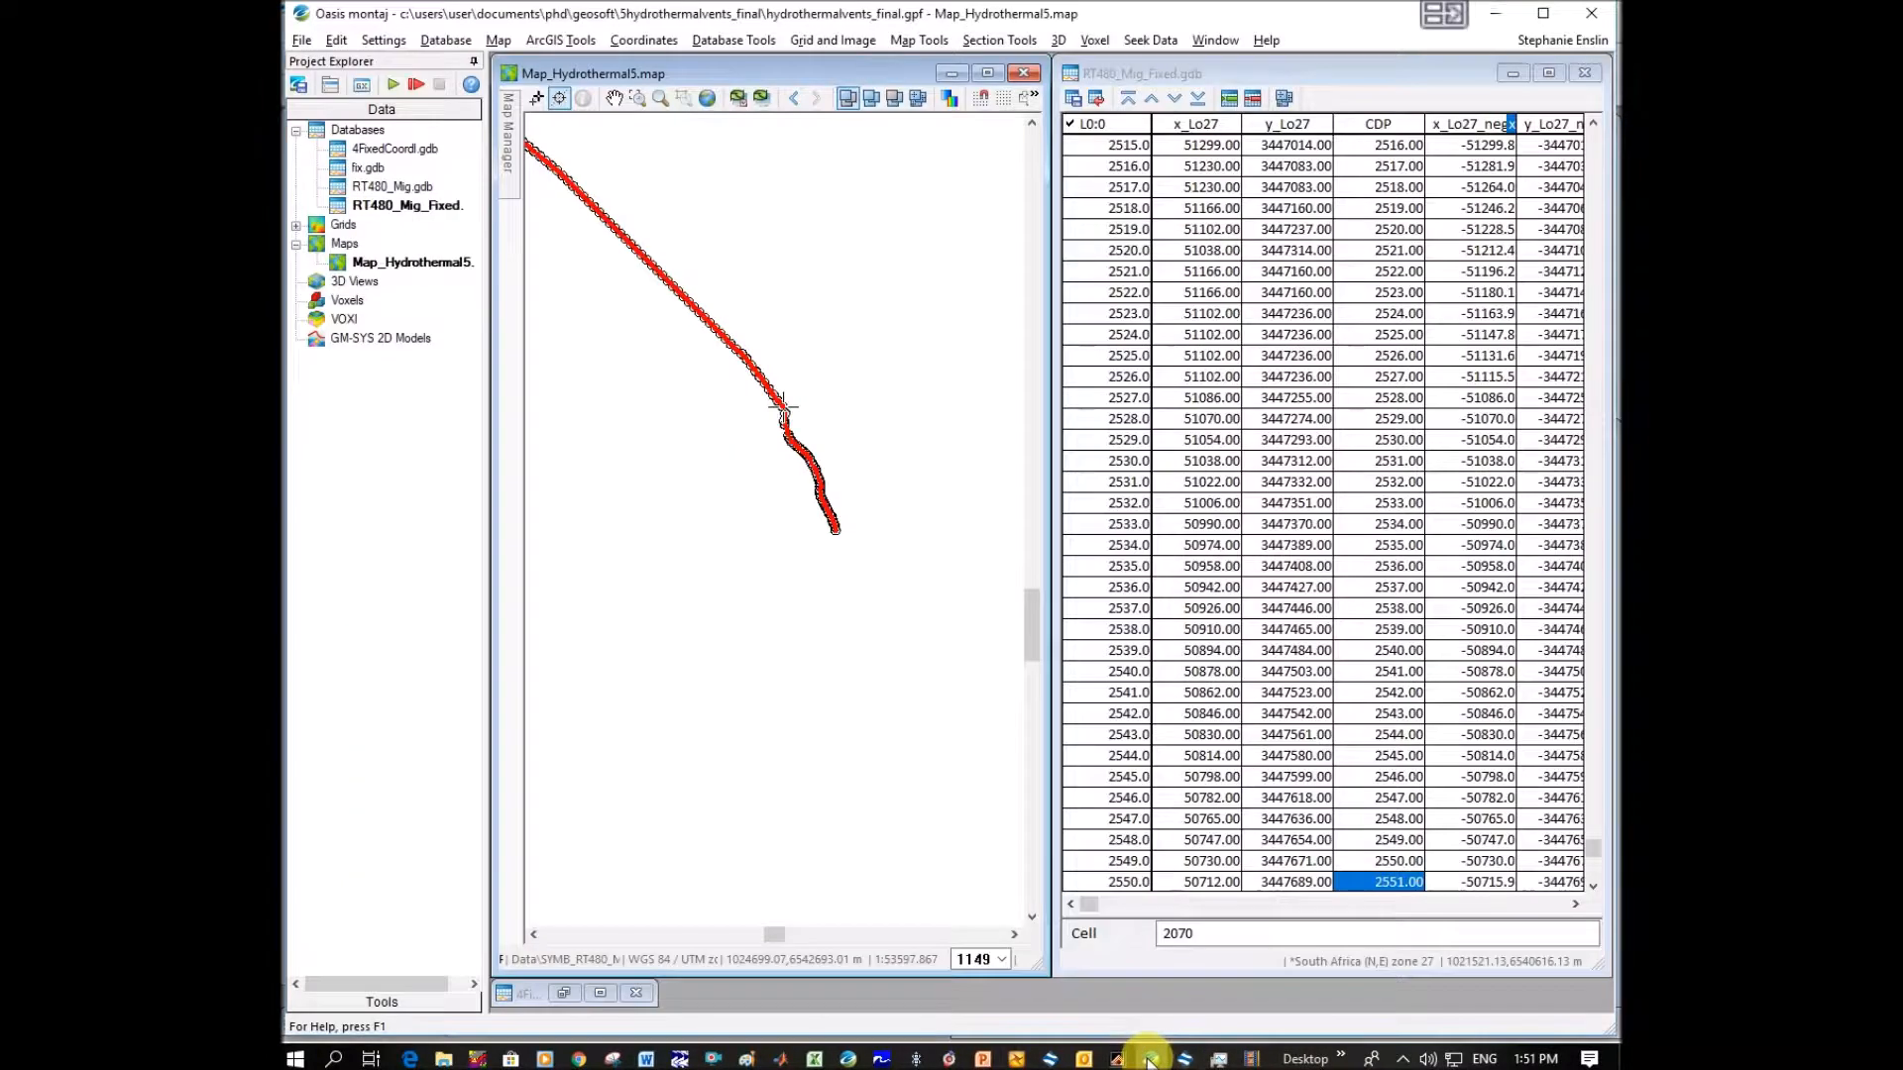
{"action": "left_click_drag", "start_coordinate": [1597, 856], "coordinate": [1603, 475]}
{"action": "left_click", "coordinate": [1397, 524]}
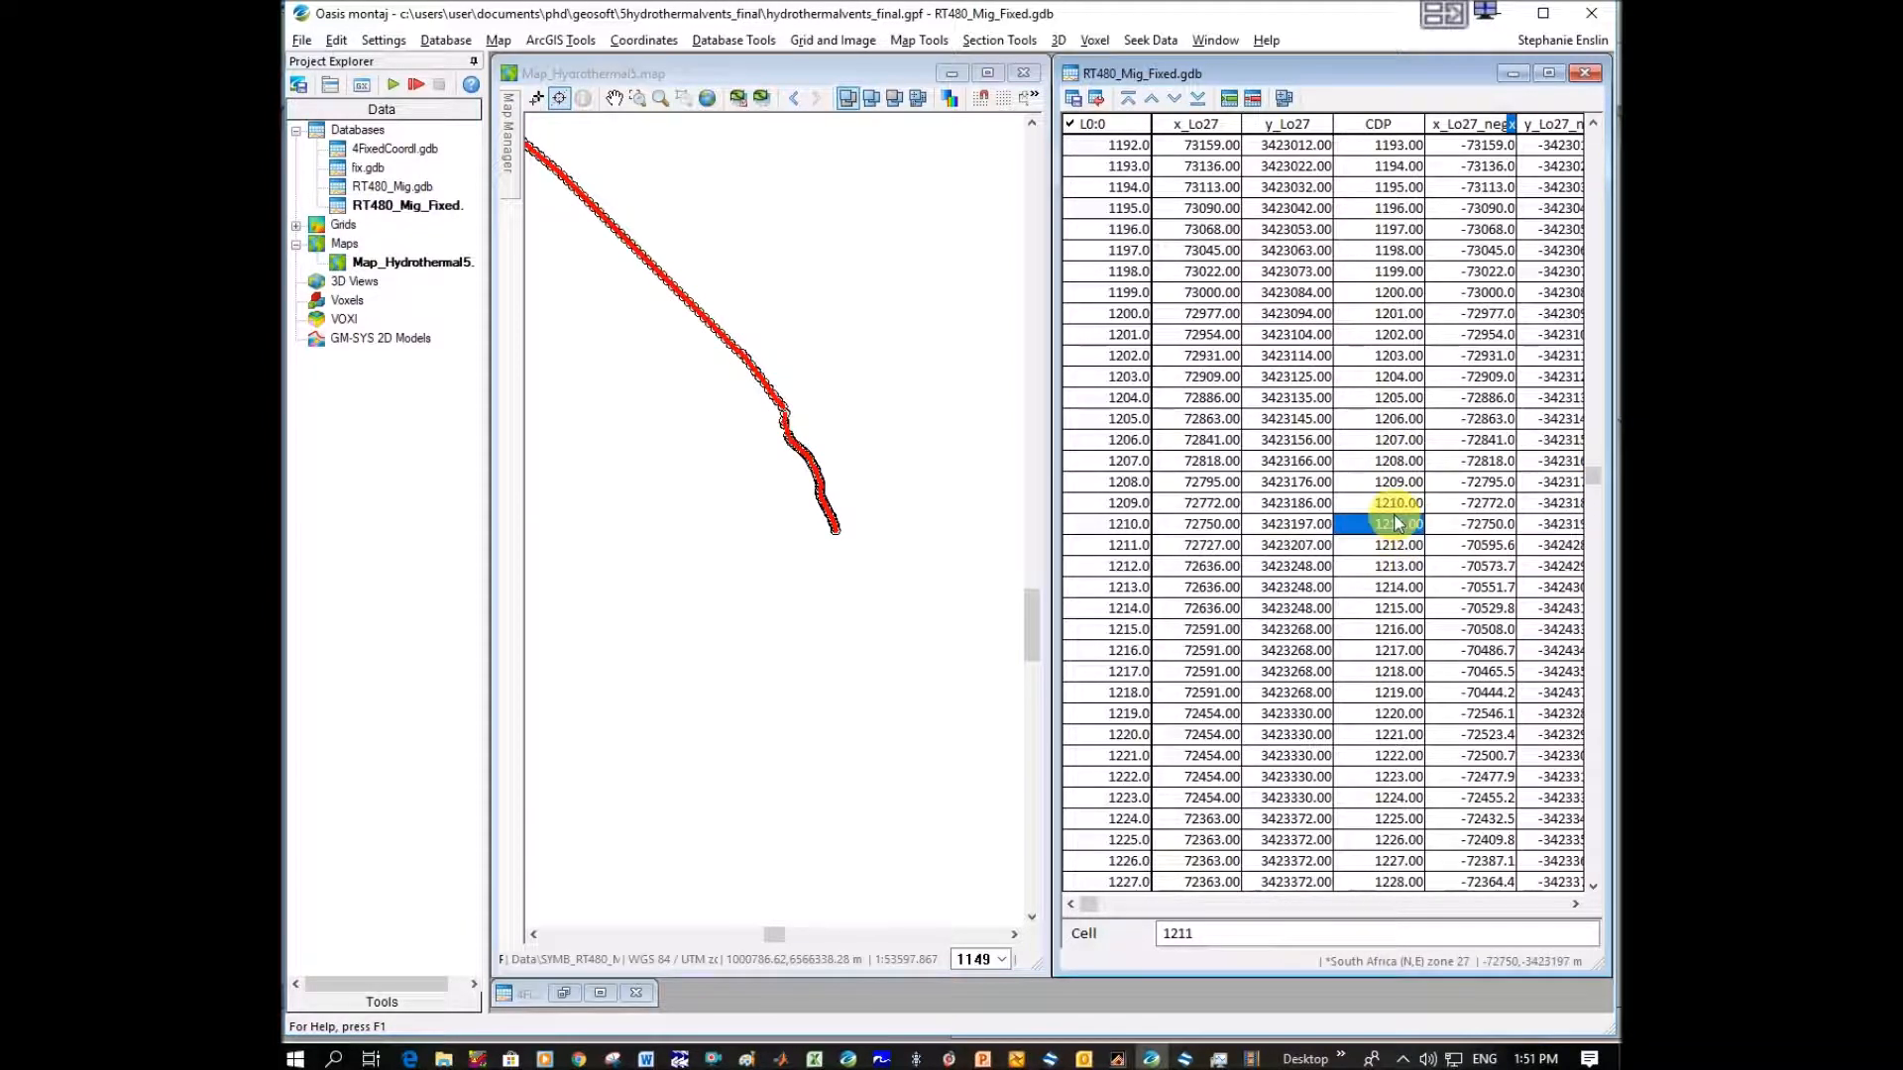
Find CDP 1211 on the hydrothermal map and examine the spacing of the line's points around it close up.
{"action": "left_click", "coordinate": [707, 99]}
{"action": "left_click", "coordinate": [637, 98]}
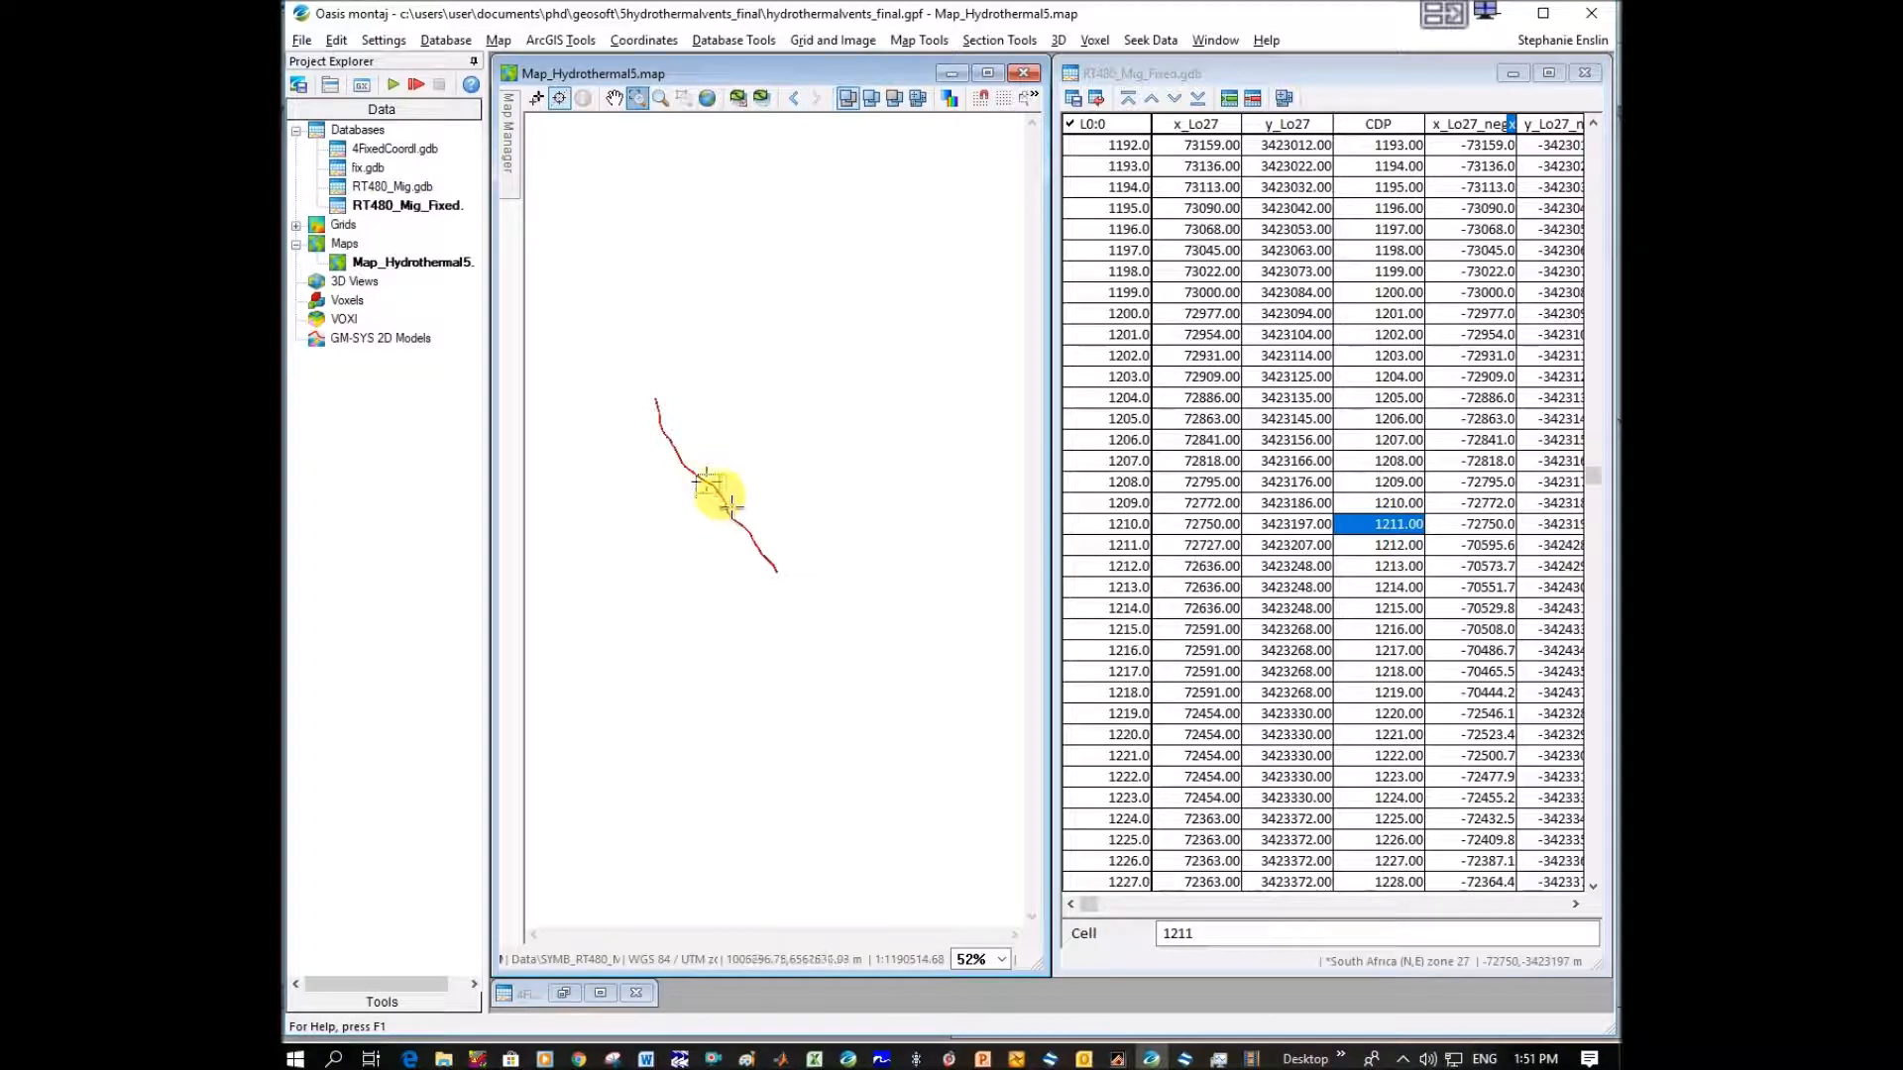
{"action": "left_click", "coordinate": [709, 487]}
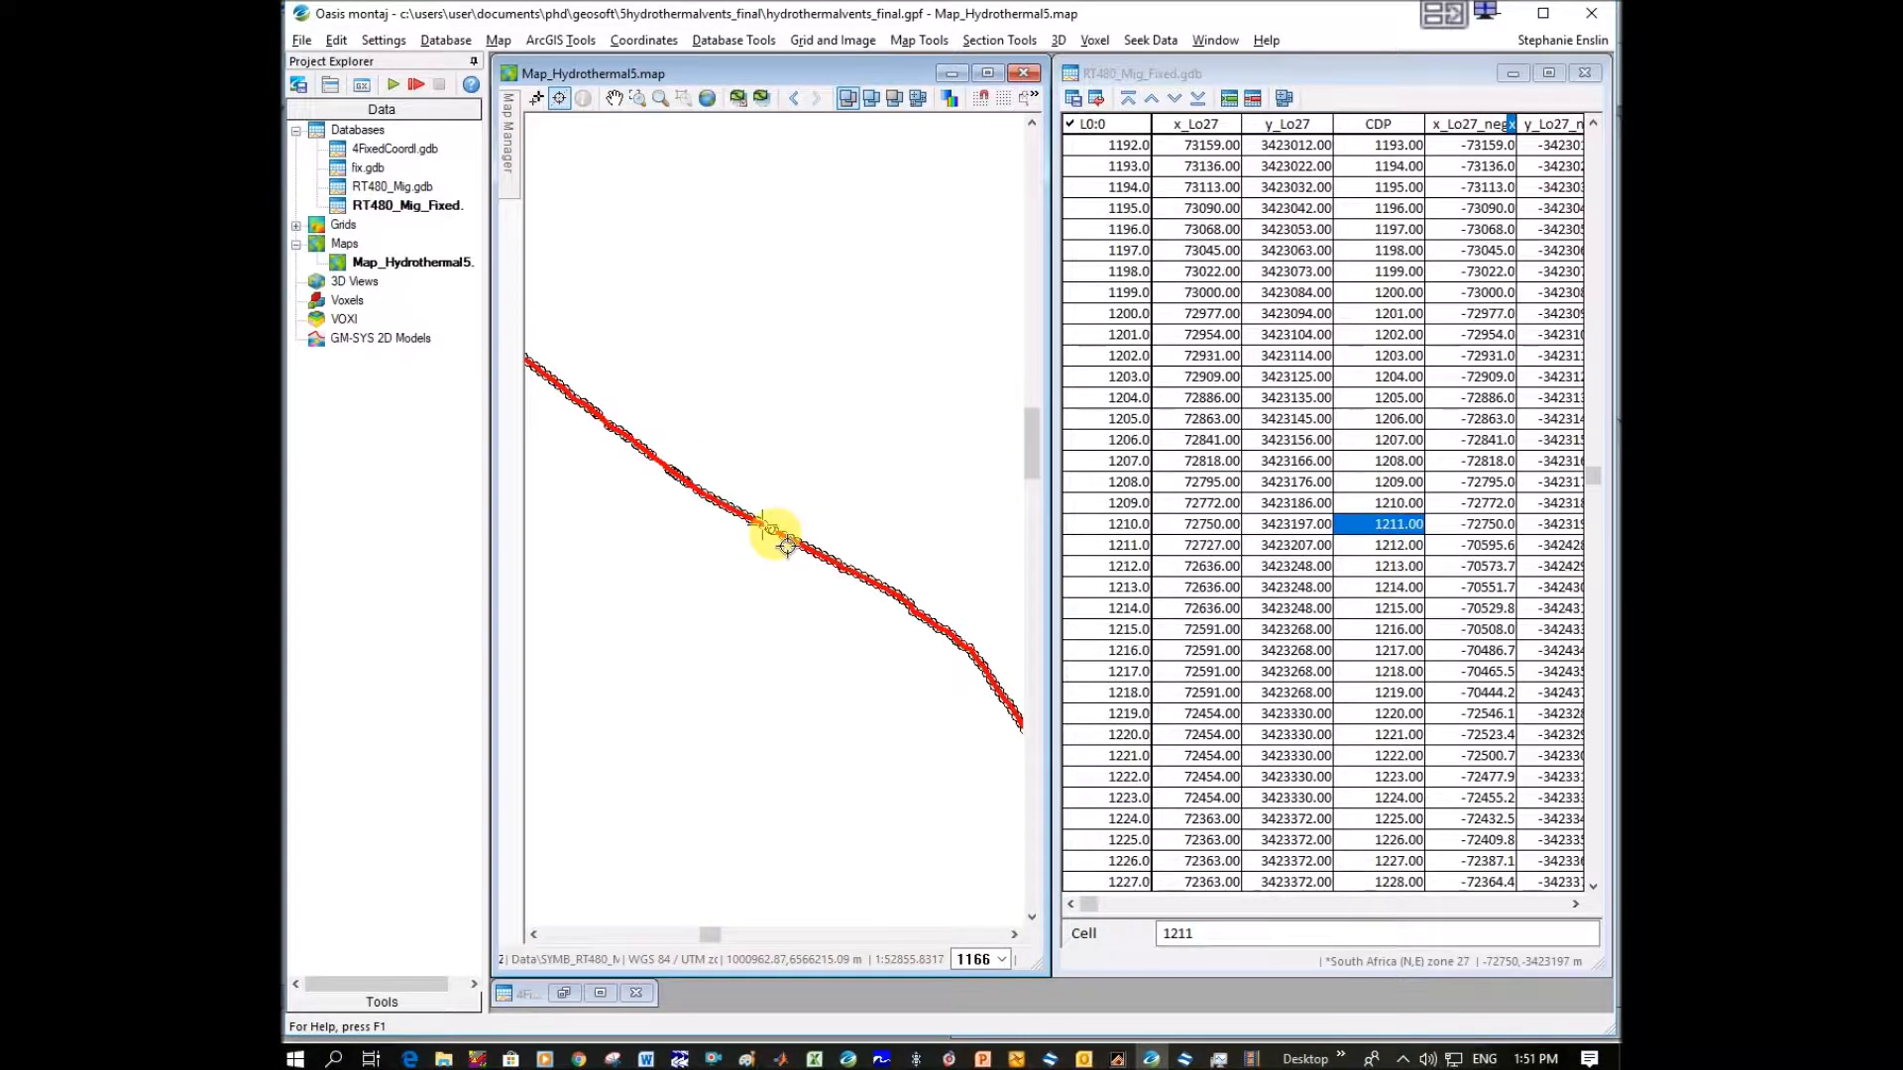
{"action": "left_click", "coordinate": [779, 547]}
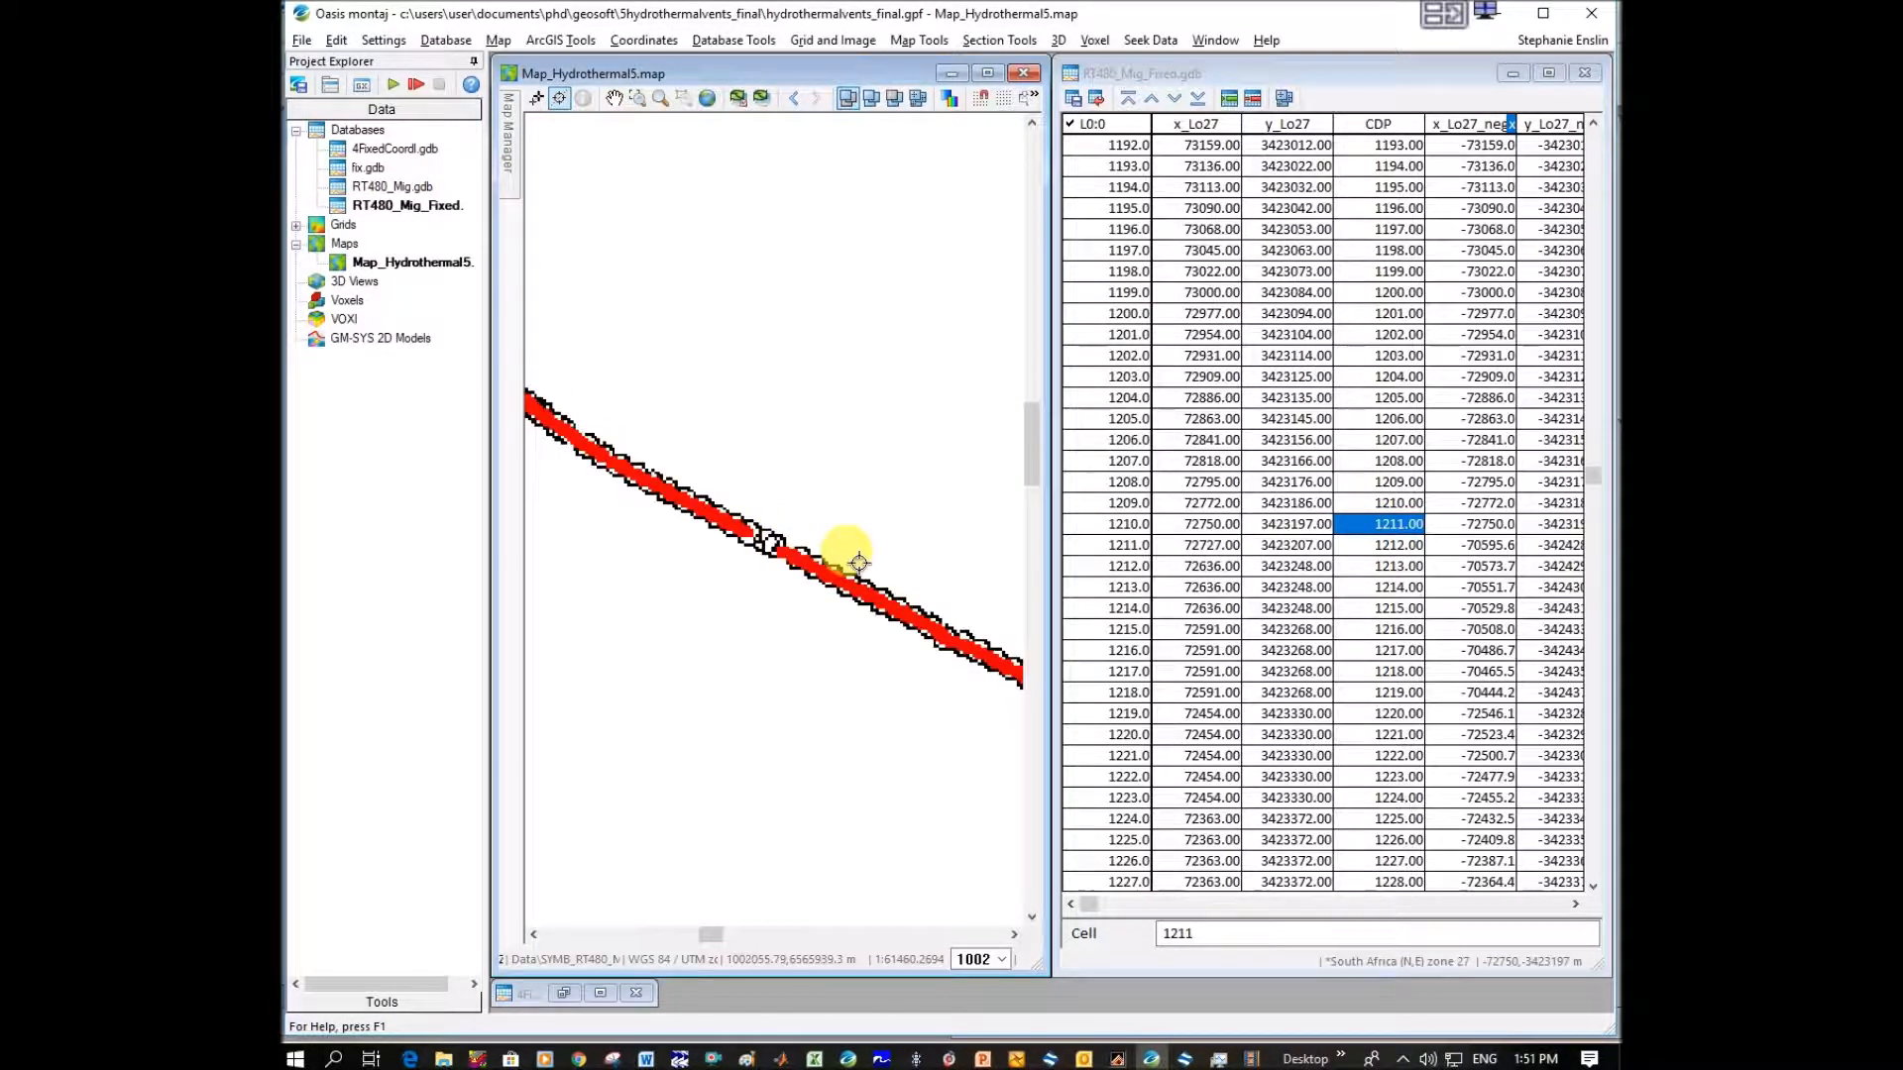
{"action": "scroll", "coordinate": [856, 613], "scroll_direction": "up", "scroll_amount": 3}
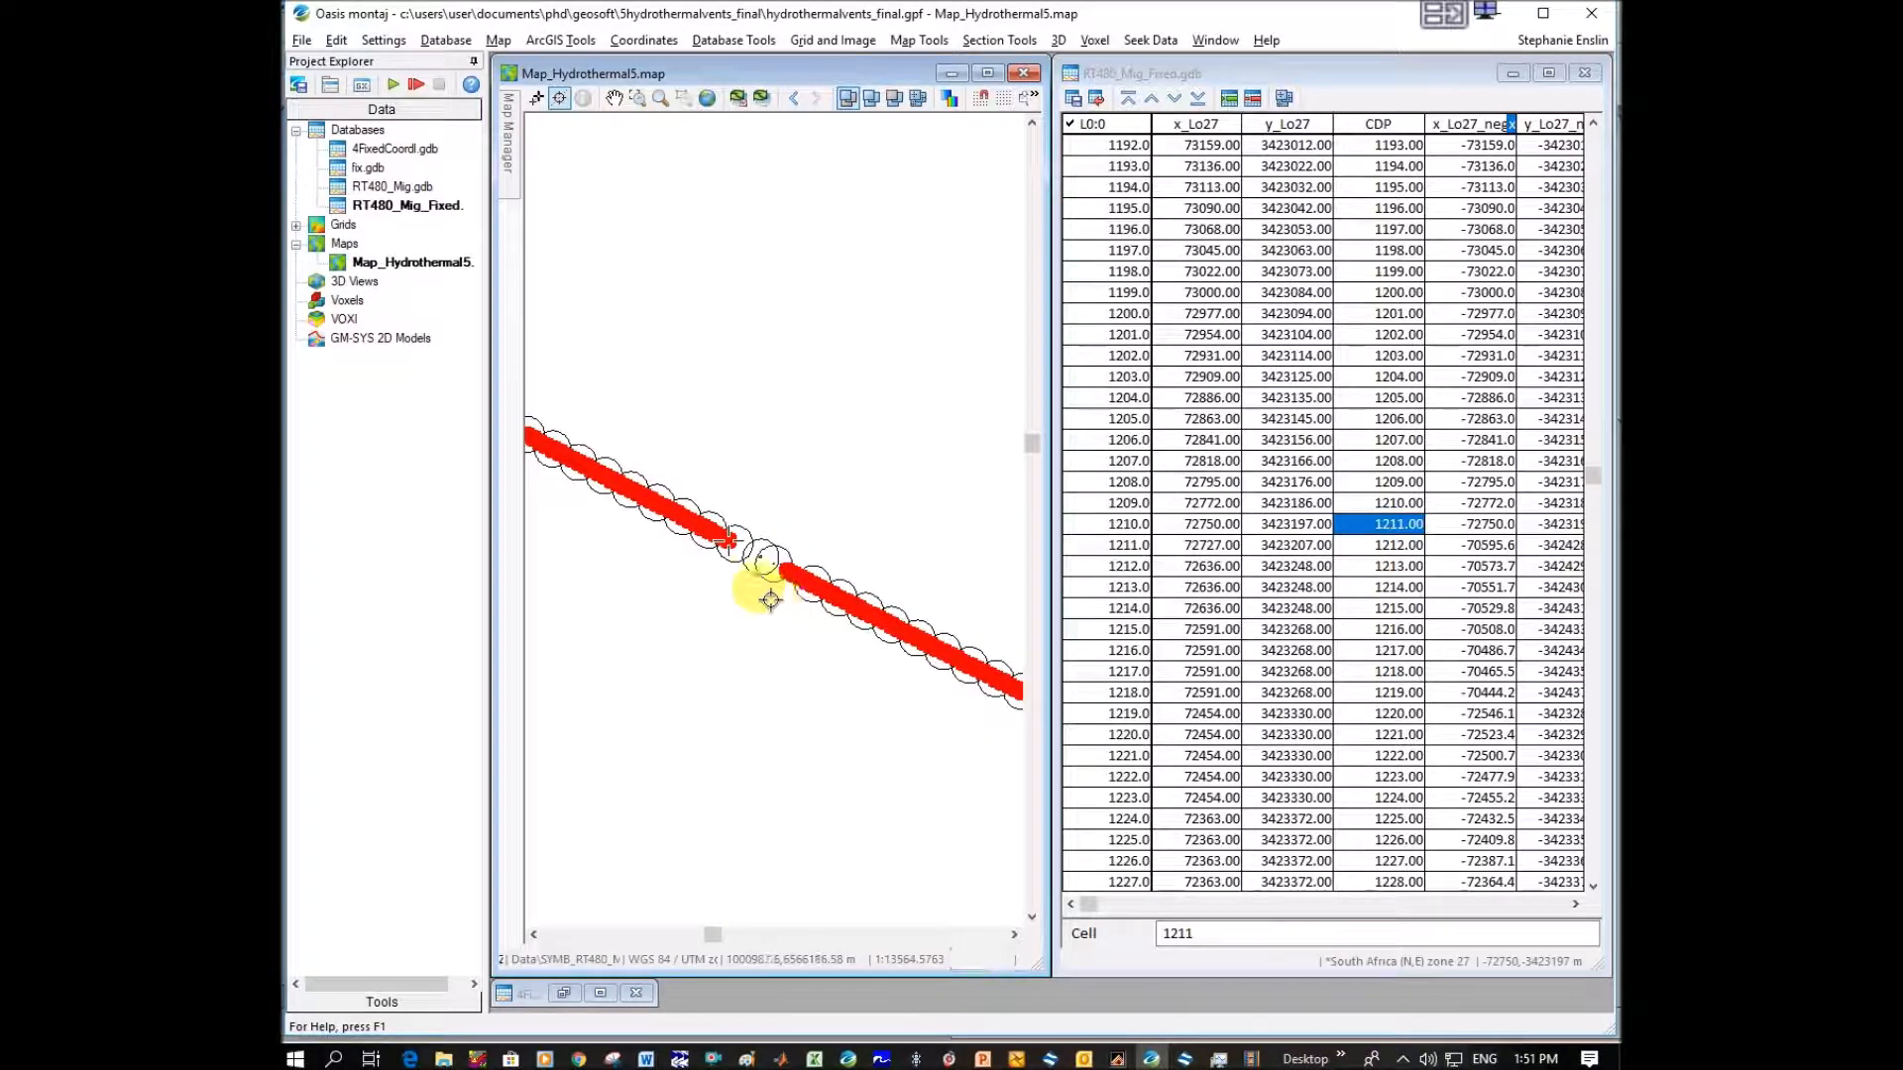
{"action": "right_click", "coordinate": [708, 637]}
{"action": "left_click", "coordinate": [782, 755]}
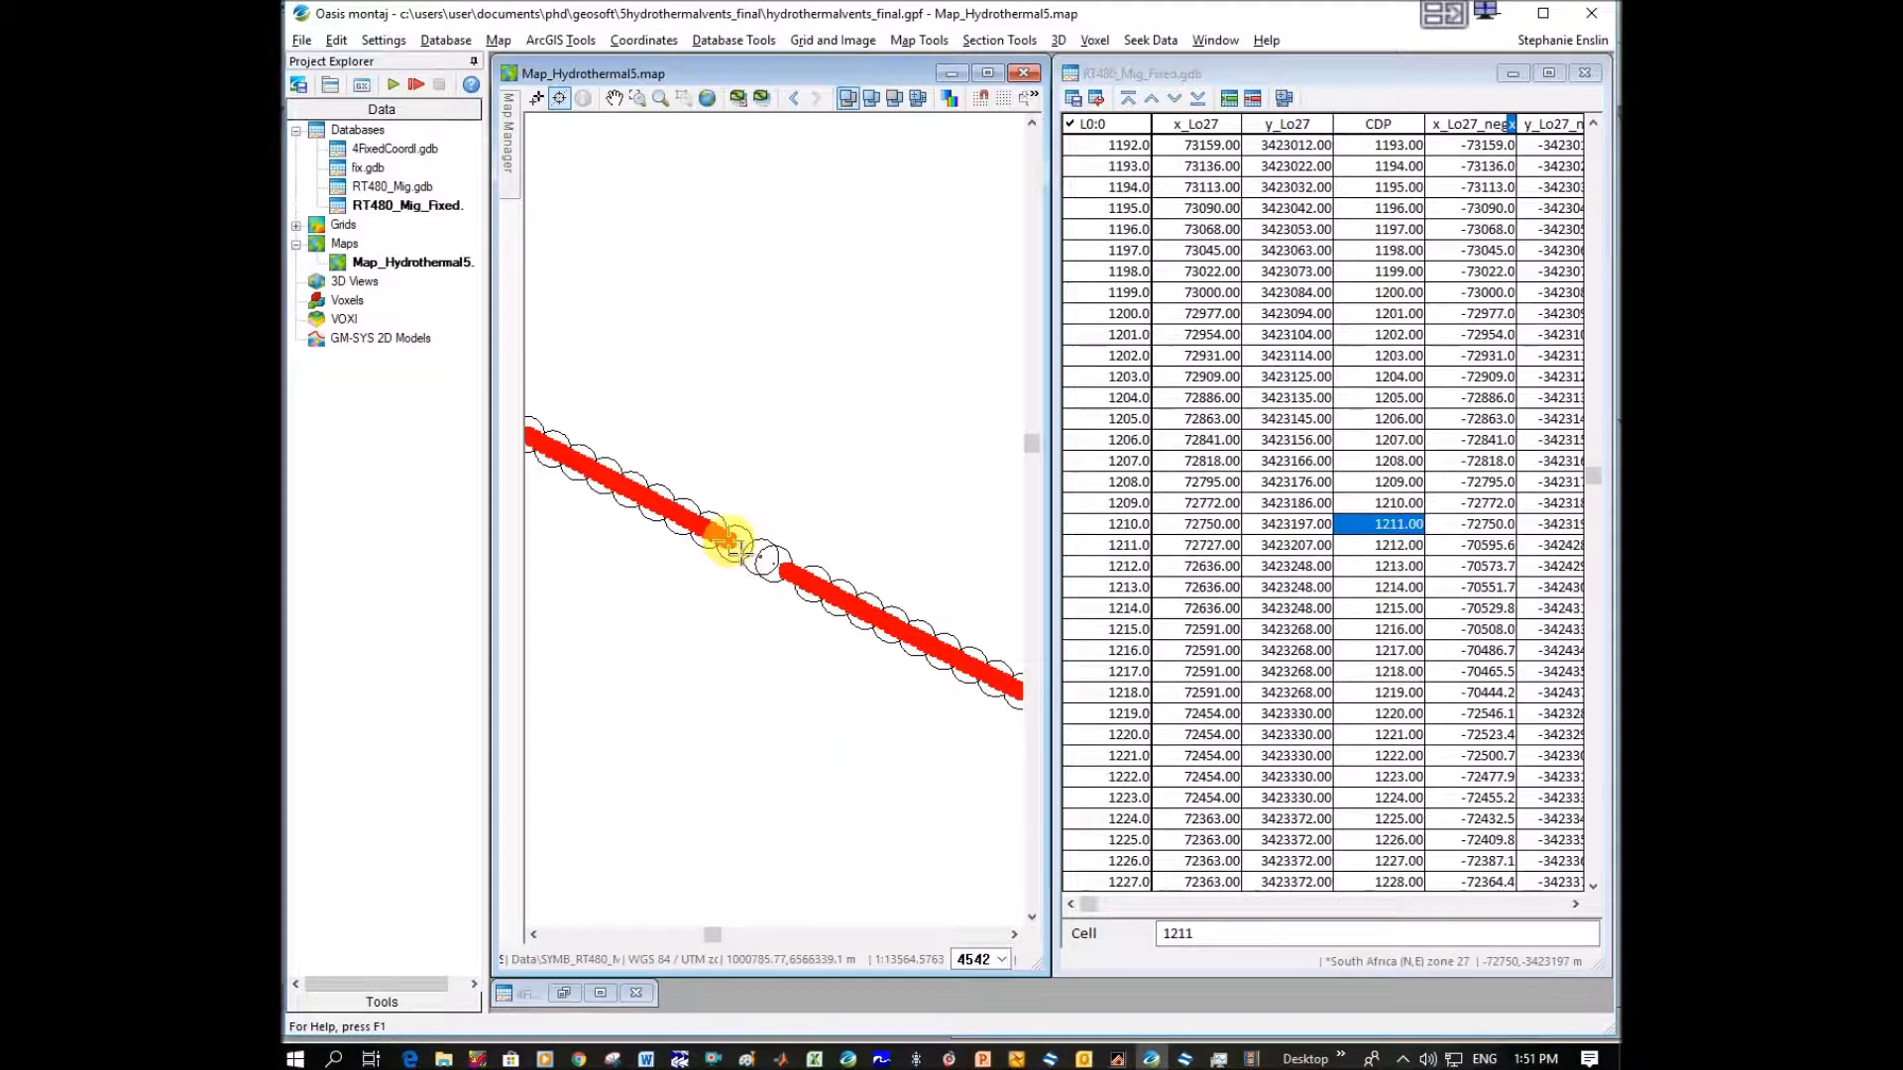
Measure the distance across the gap in the red points near CDP 1211 on the hydrothermal map.
{"action": "left_click_drag", "start_coordinate": [750, 558], "coordinate": [798, 583]}
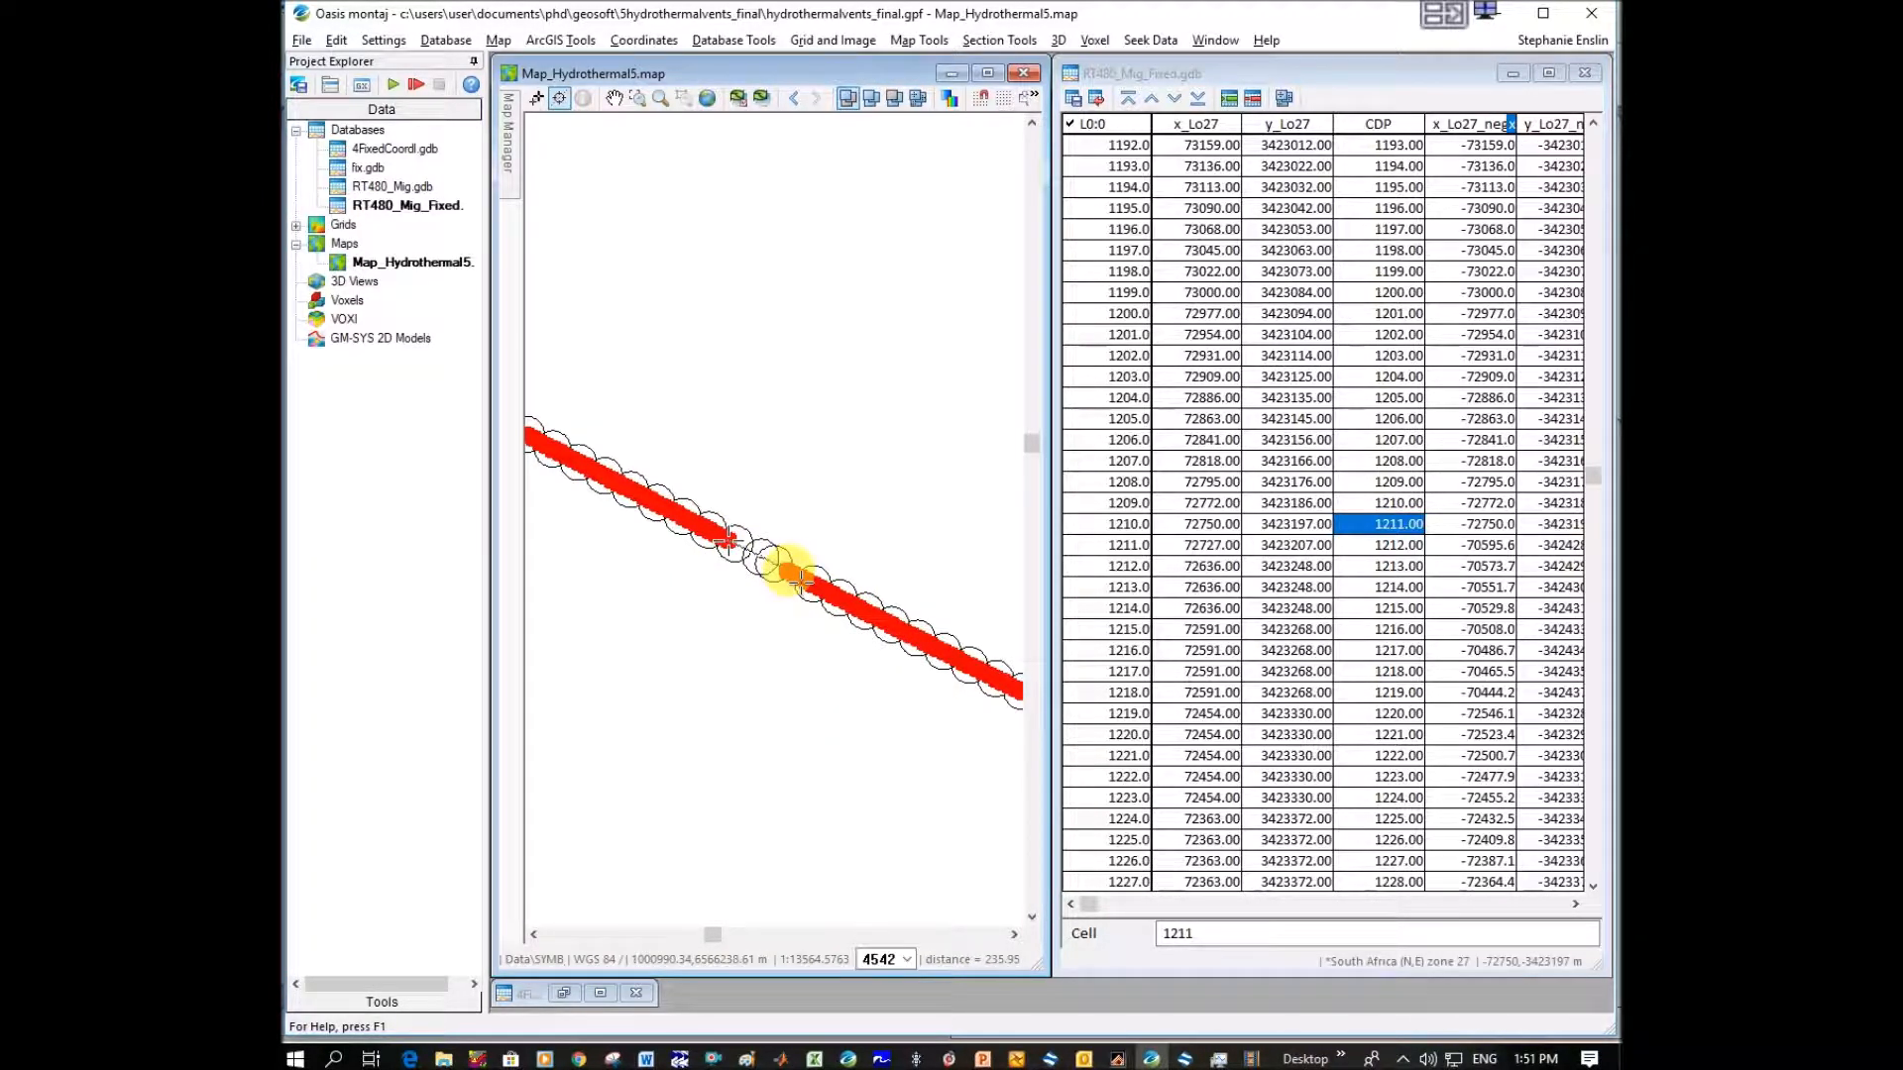
{"action": "scroll", "coordinate": [801, 583], "scroll_direction": "up", "scroll_amount": 1}
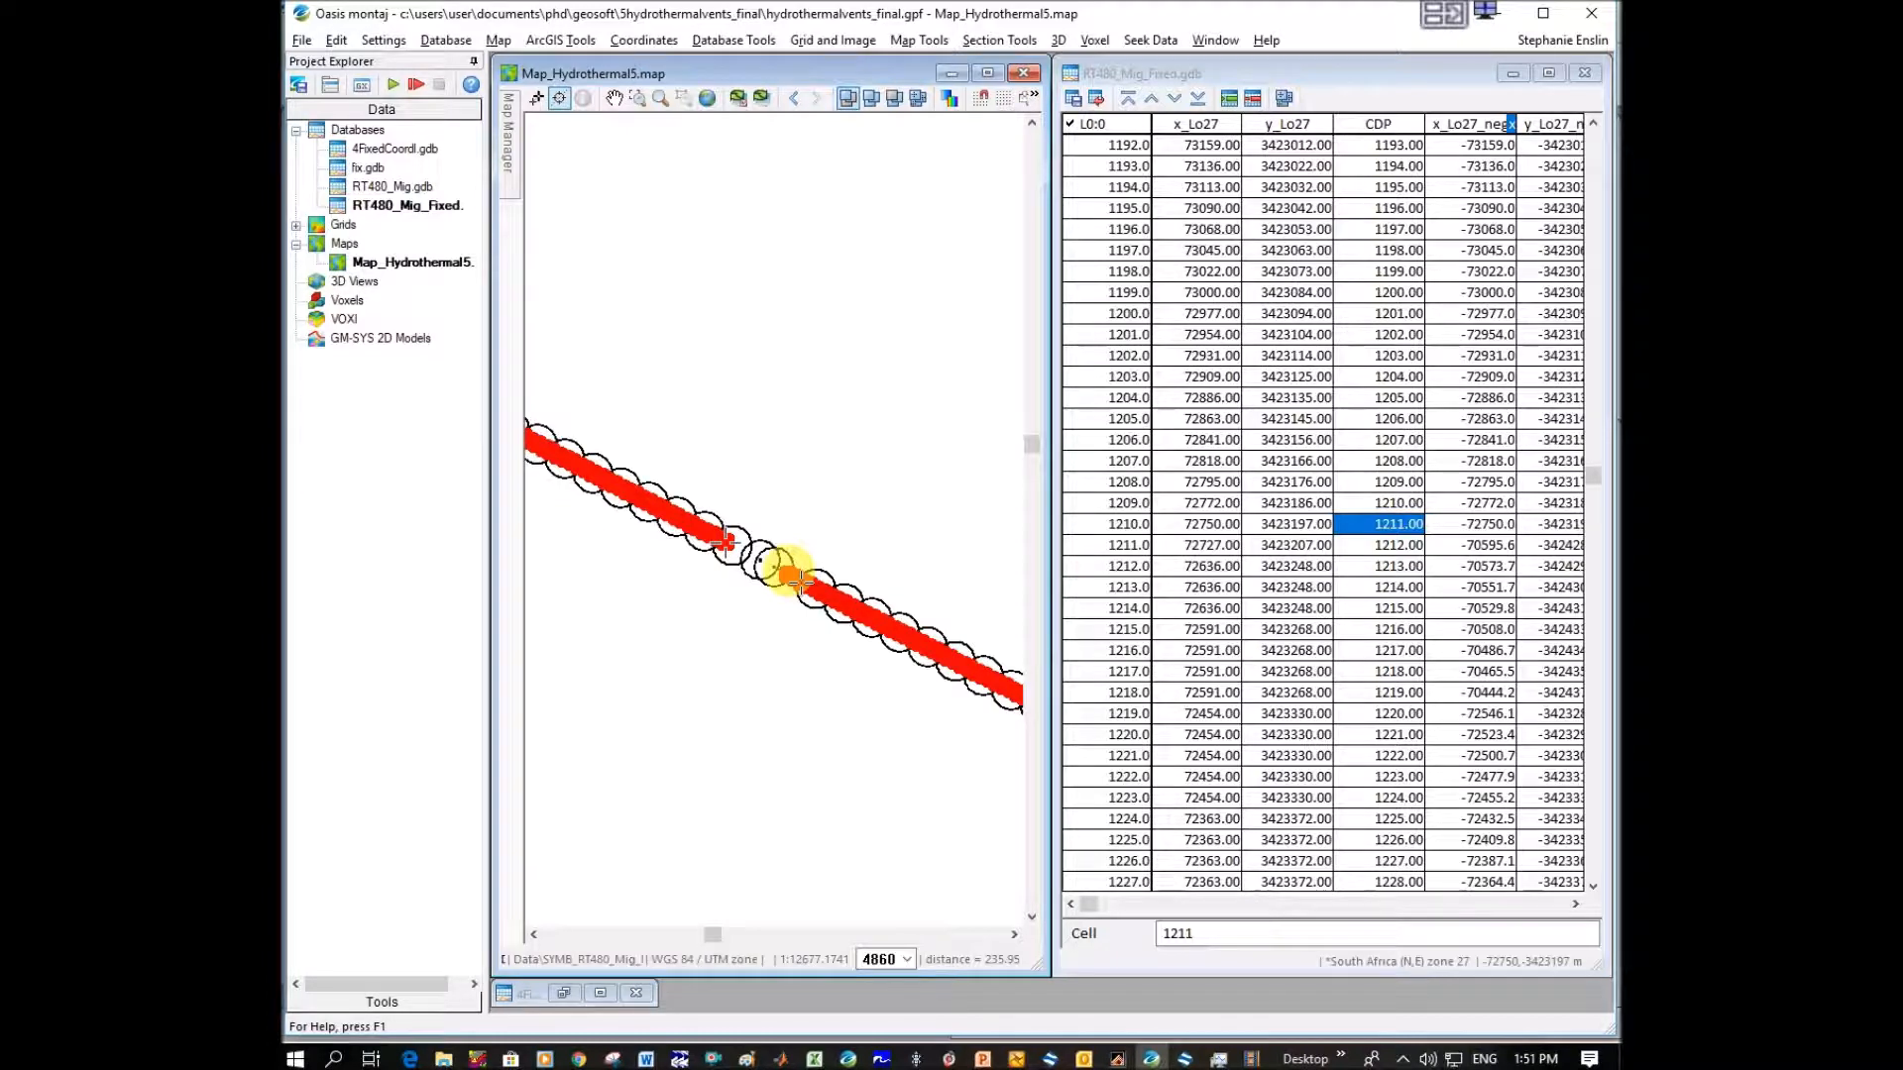
{"action": "right_click", "coordinate": [792, 580]}
{"action": "left_click", "coordinate": [834, 591]}
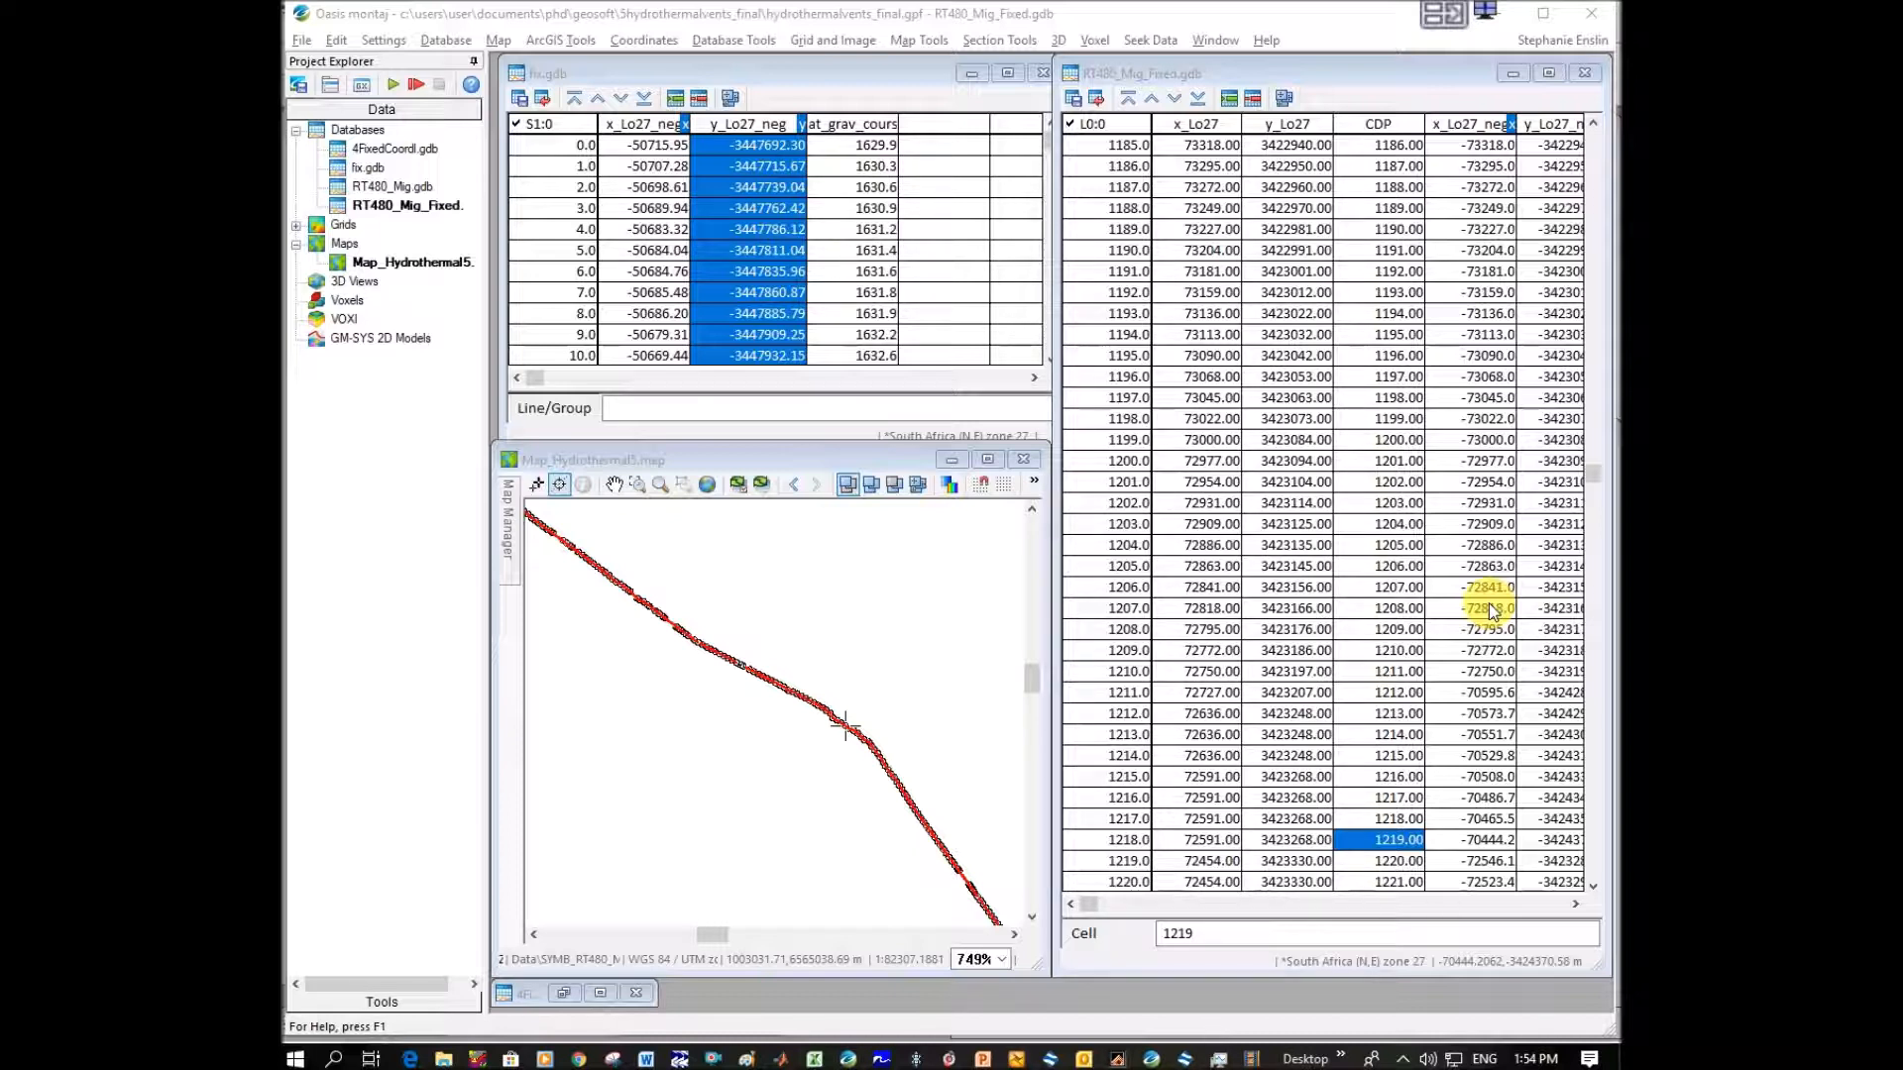
Compare the map positions of CDPs 1219 and 1211, and trace the database points from CDP 1200 to 1209 on the map.
{"action": "left_click", "coordinate": [1415, 850]}
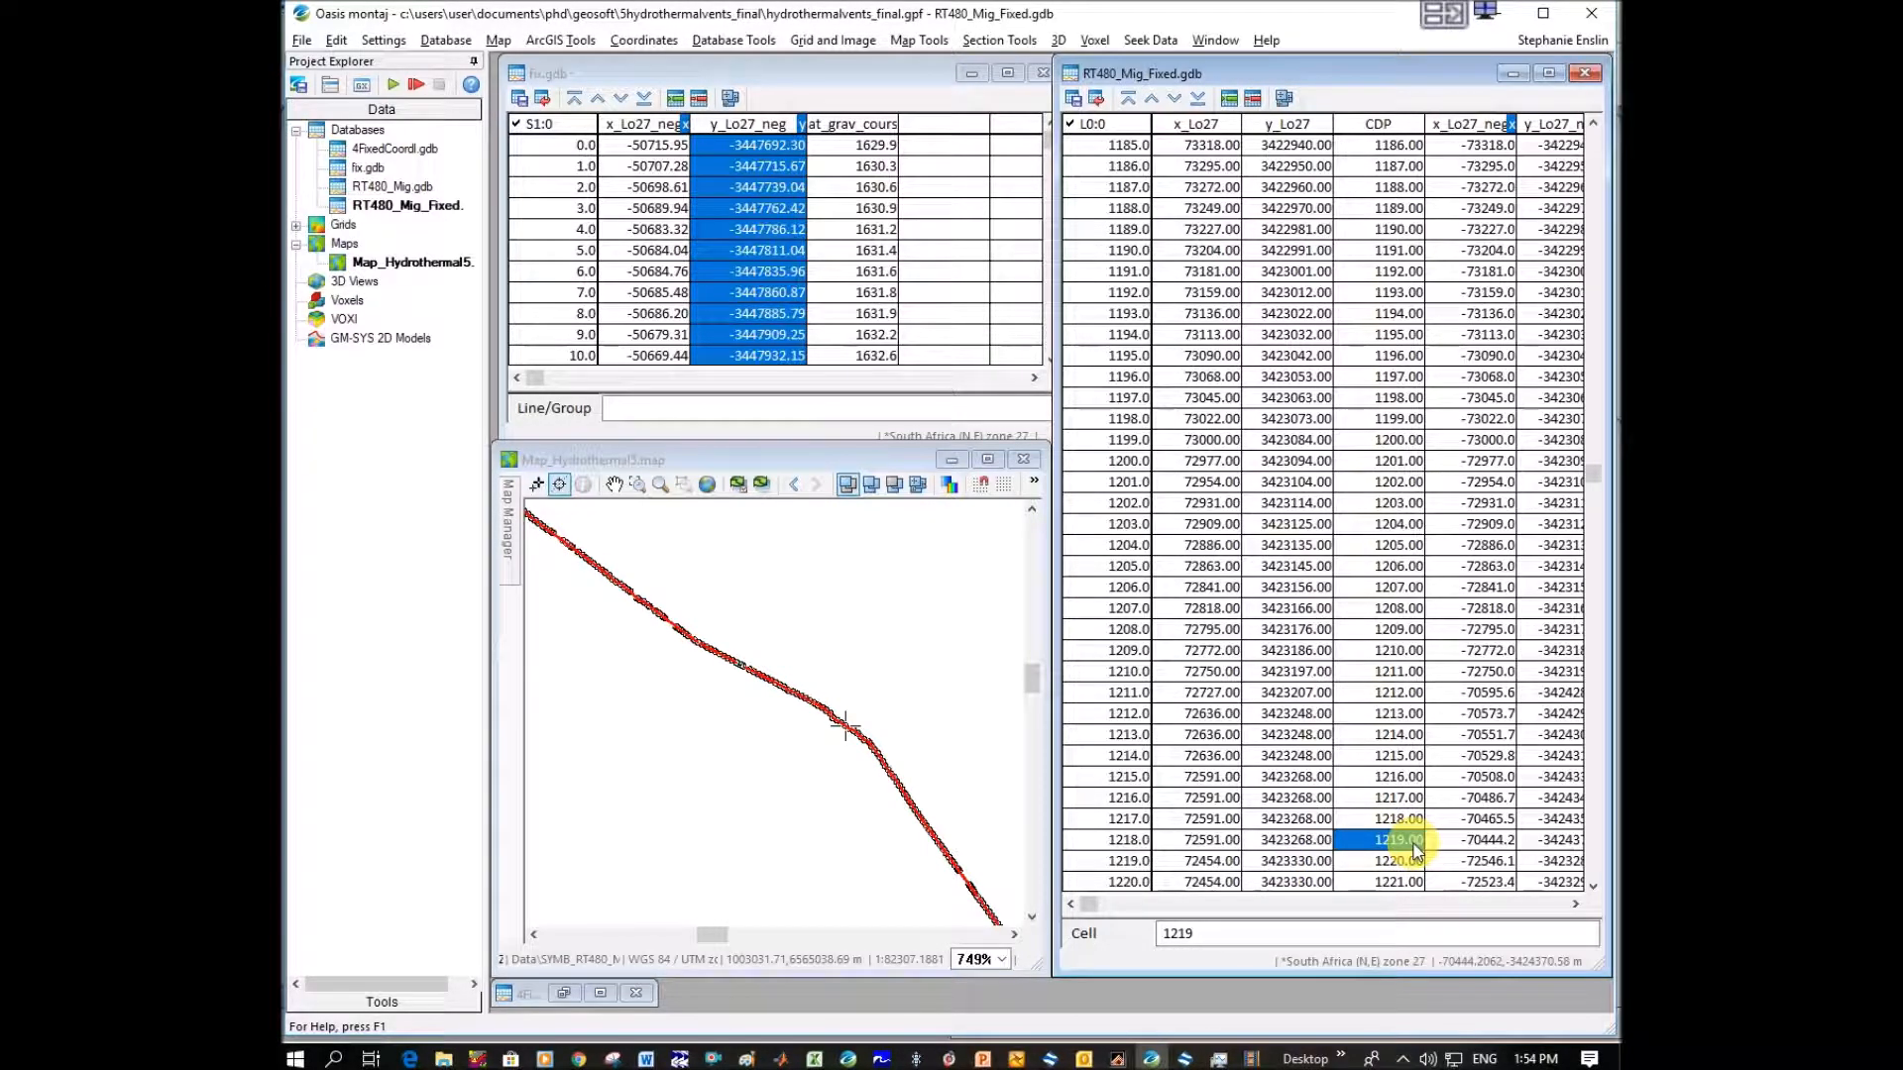
{"action": "left_click", "coordinate": [1397, 673]}
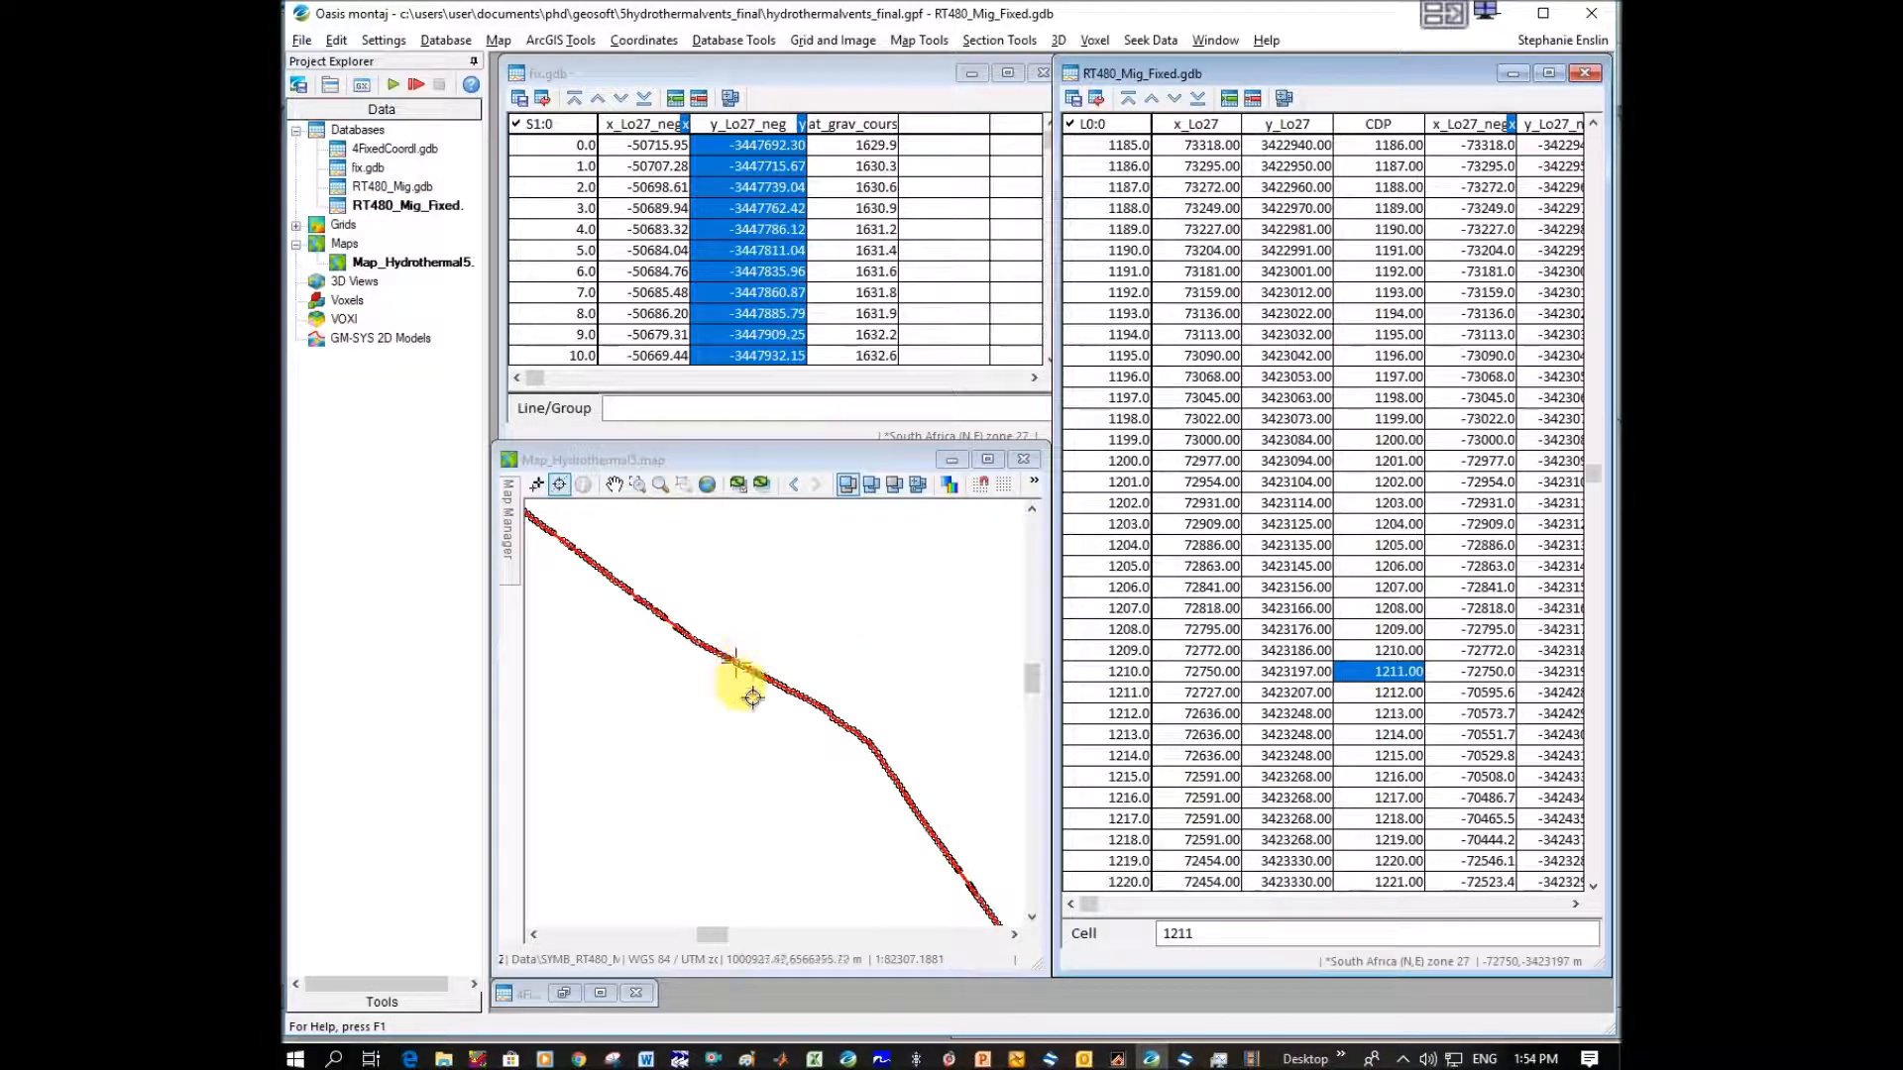
{"action": "left_click", "coordinate": [1392, 440]}
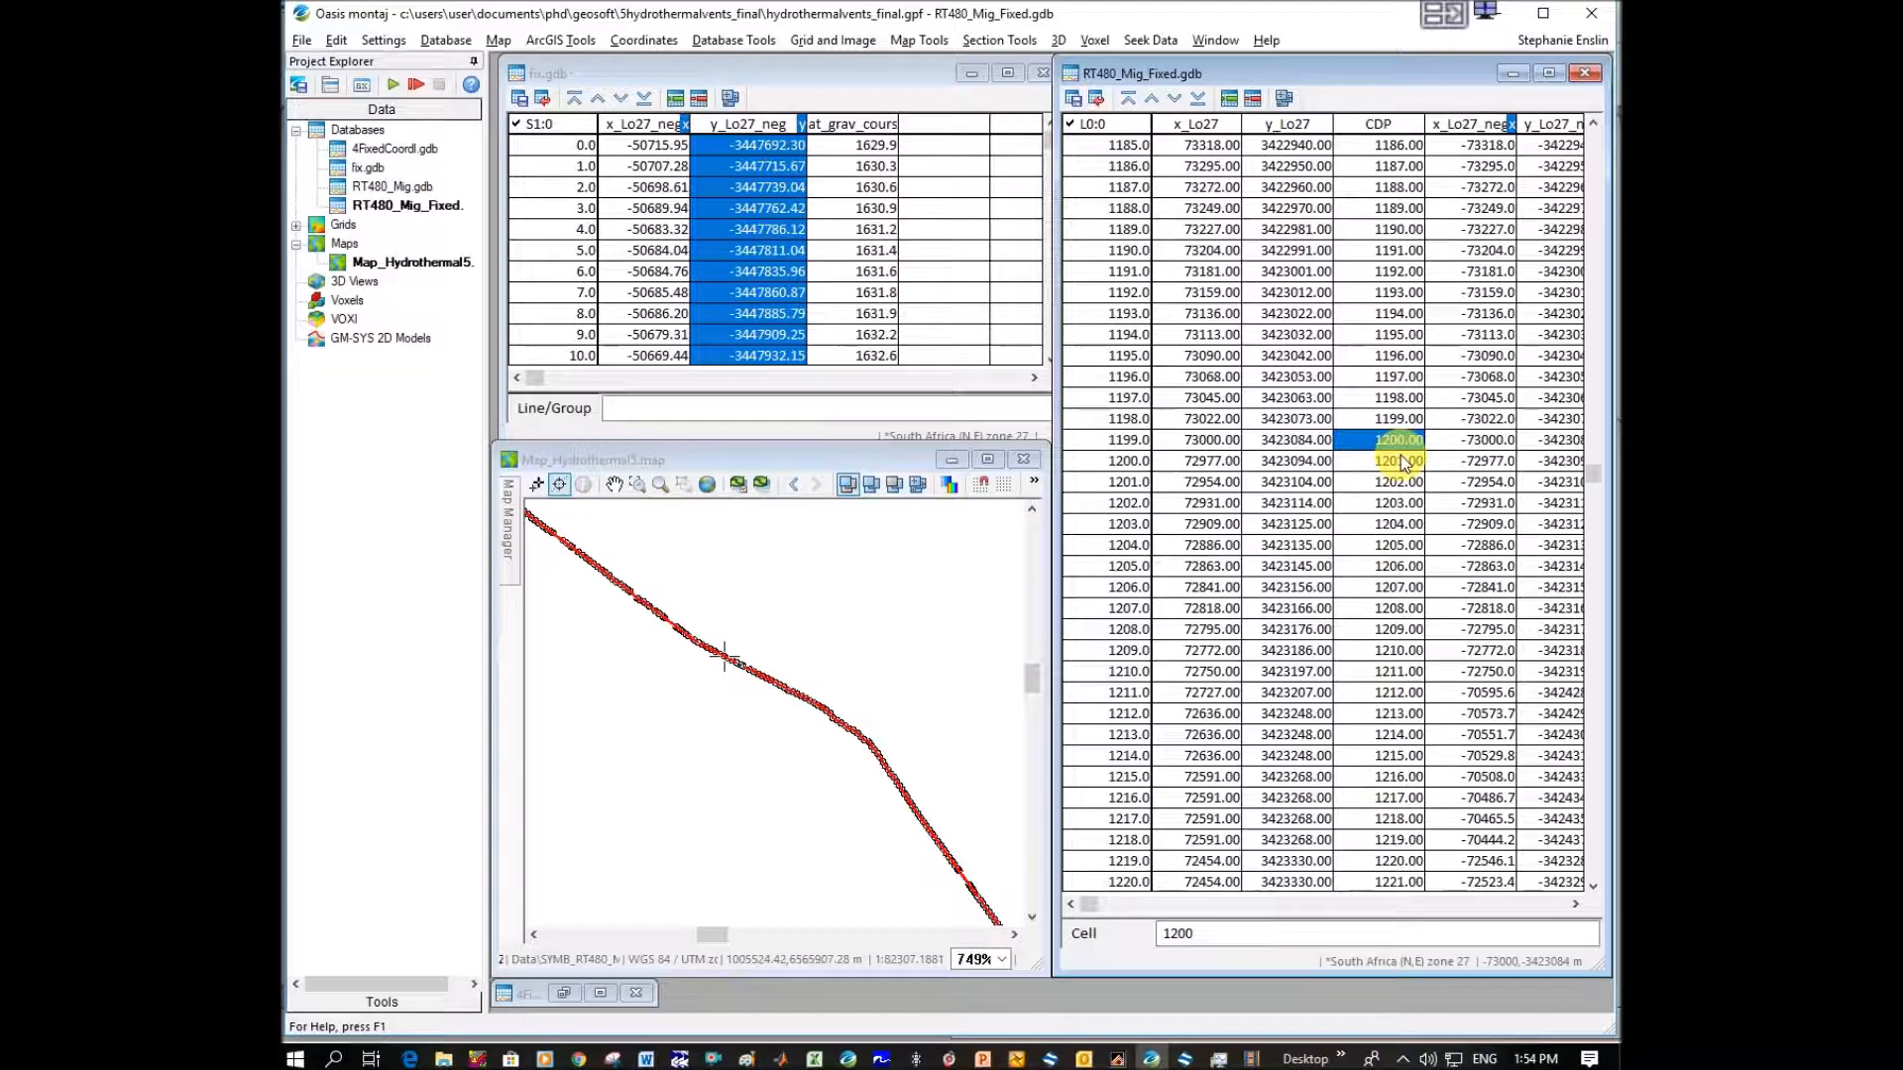
{"action": "key", "text": "Down"}
{"action": "key", "text": "Down"}
{"action": "key", "text": "Down"}
{"action": "key", "text": "Down"}
{"action": "key", "text": "Down"}
{"action": "key", "text": "Down"}
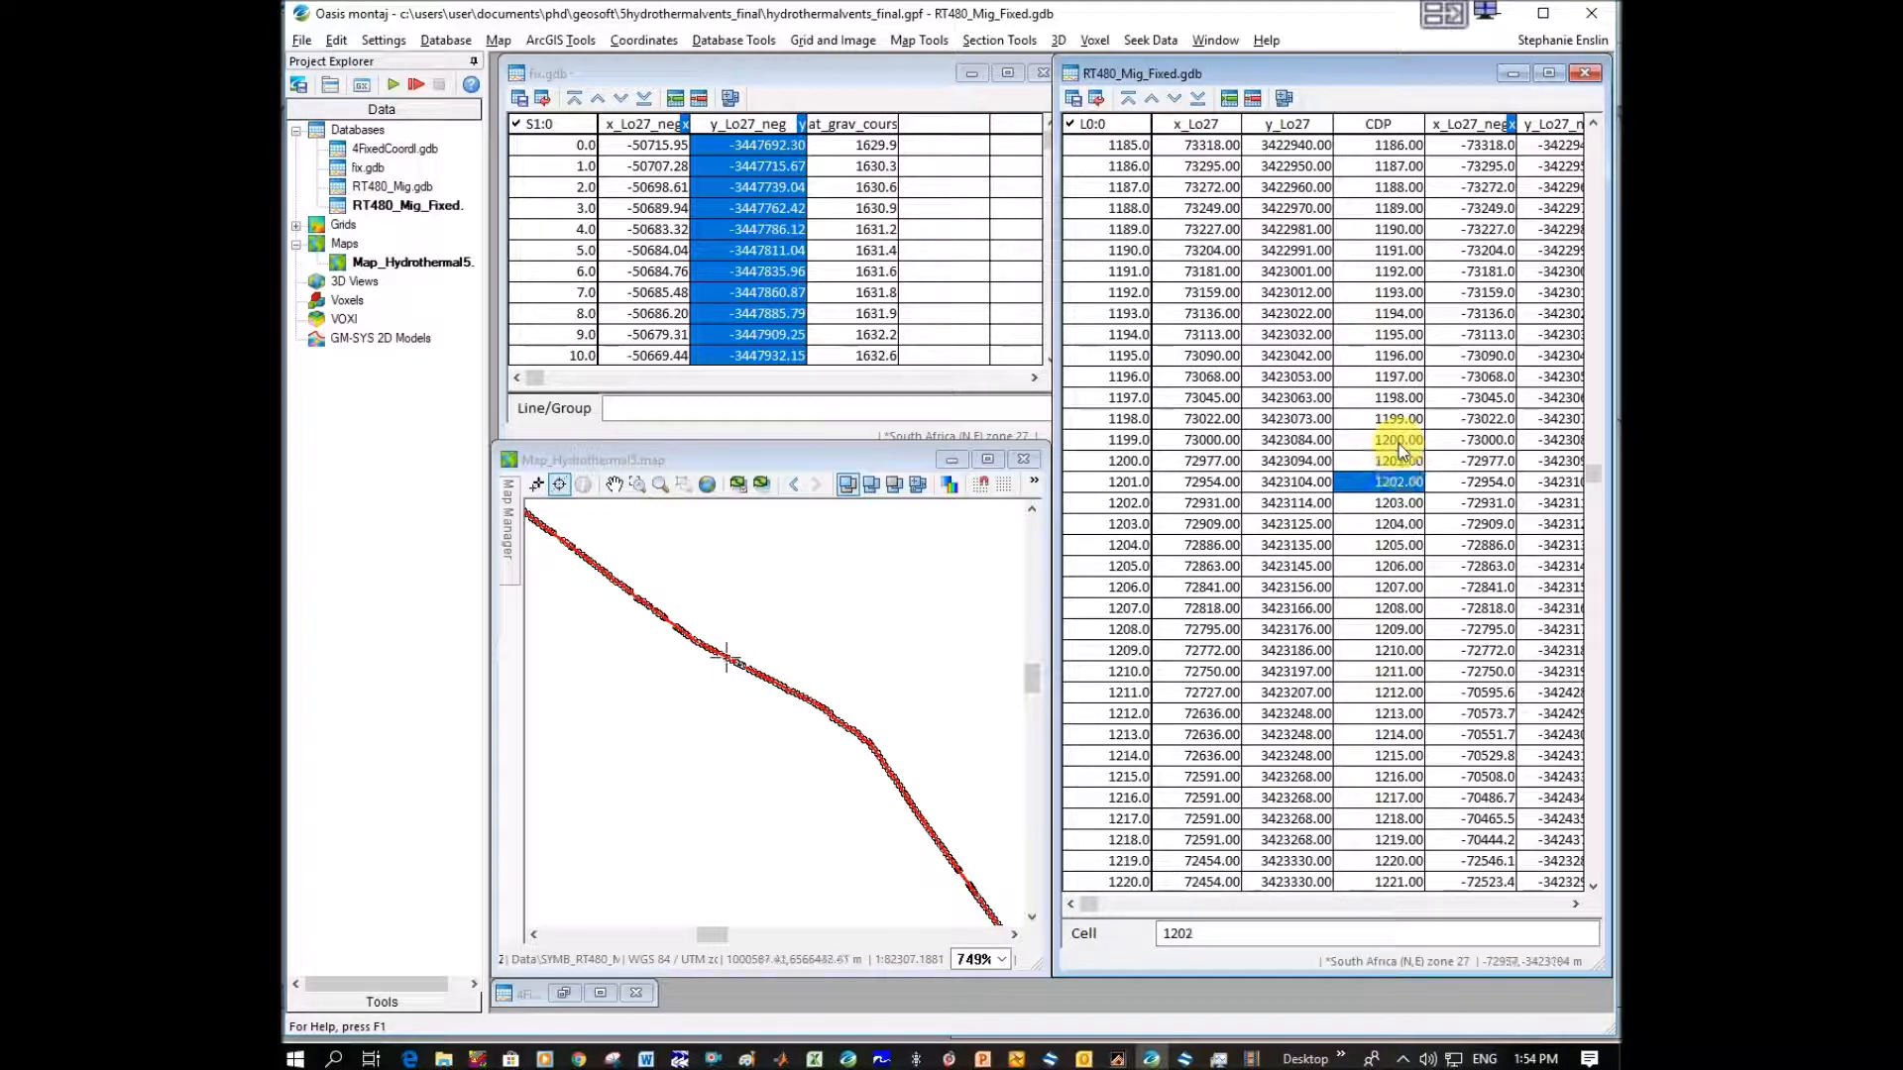
{"action": "key", "text": "Down"}
{"action": "key", "text": "Down"}
{"action": "key", "text": "Down"}
{"action": "key", "text": "Down"}
{"action": "key", "text": "Down"}
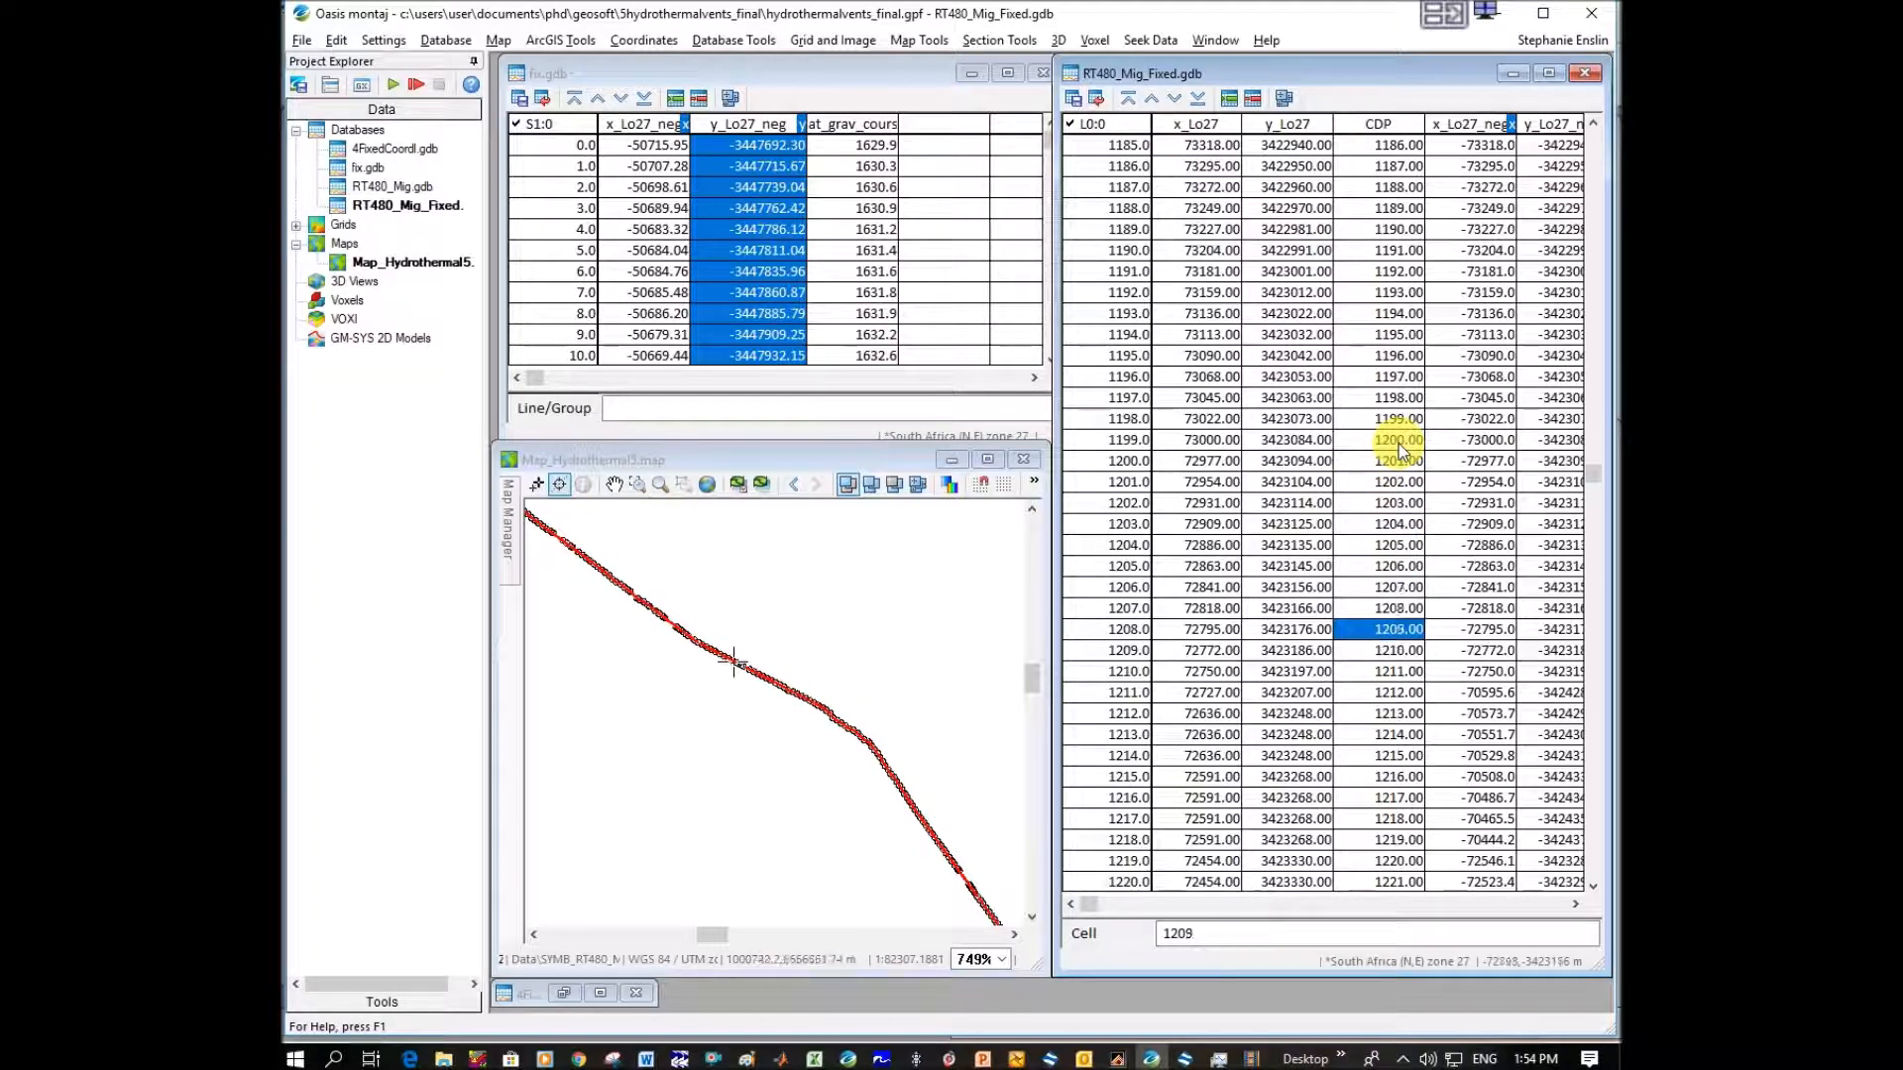
Go through CDPs 1212 to 1219 in the RT480_Mig_Fixed database and examine where each plots on the map.
{"action": "key", "text": "Down"}
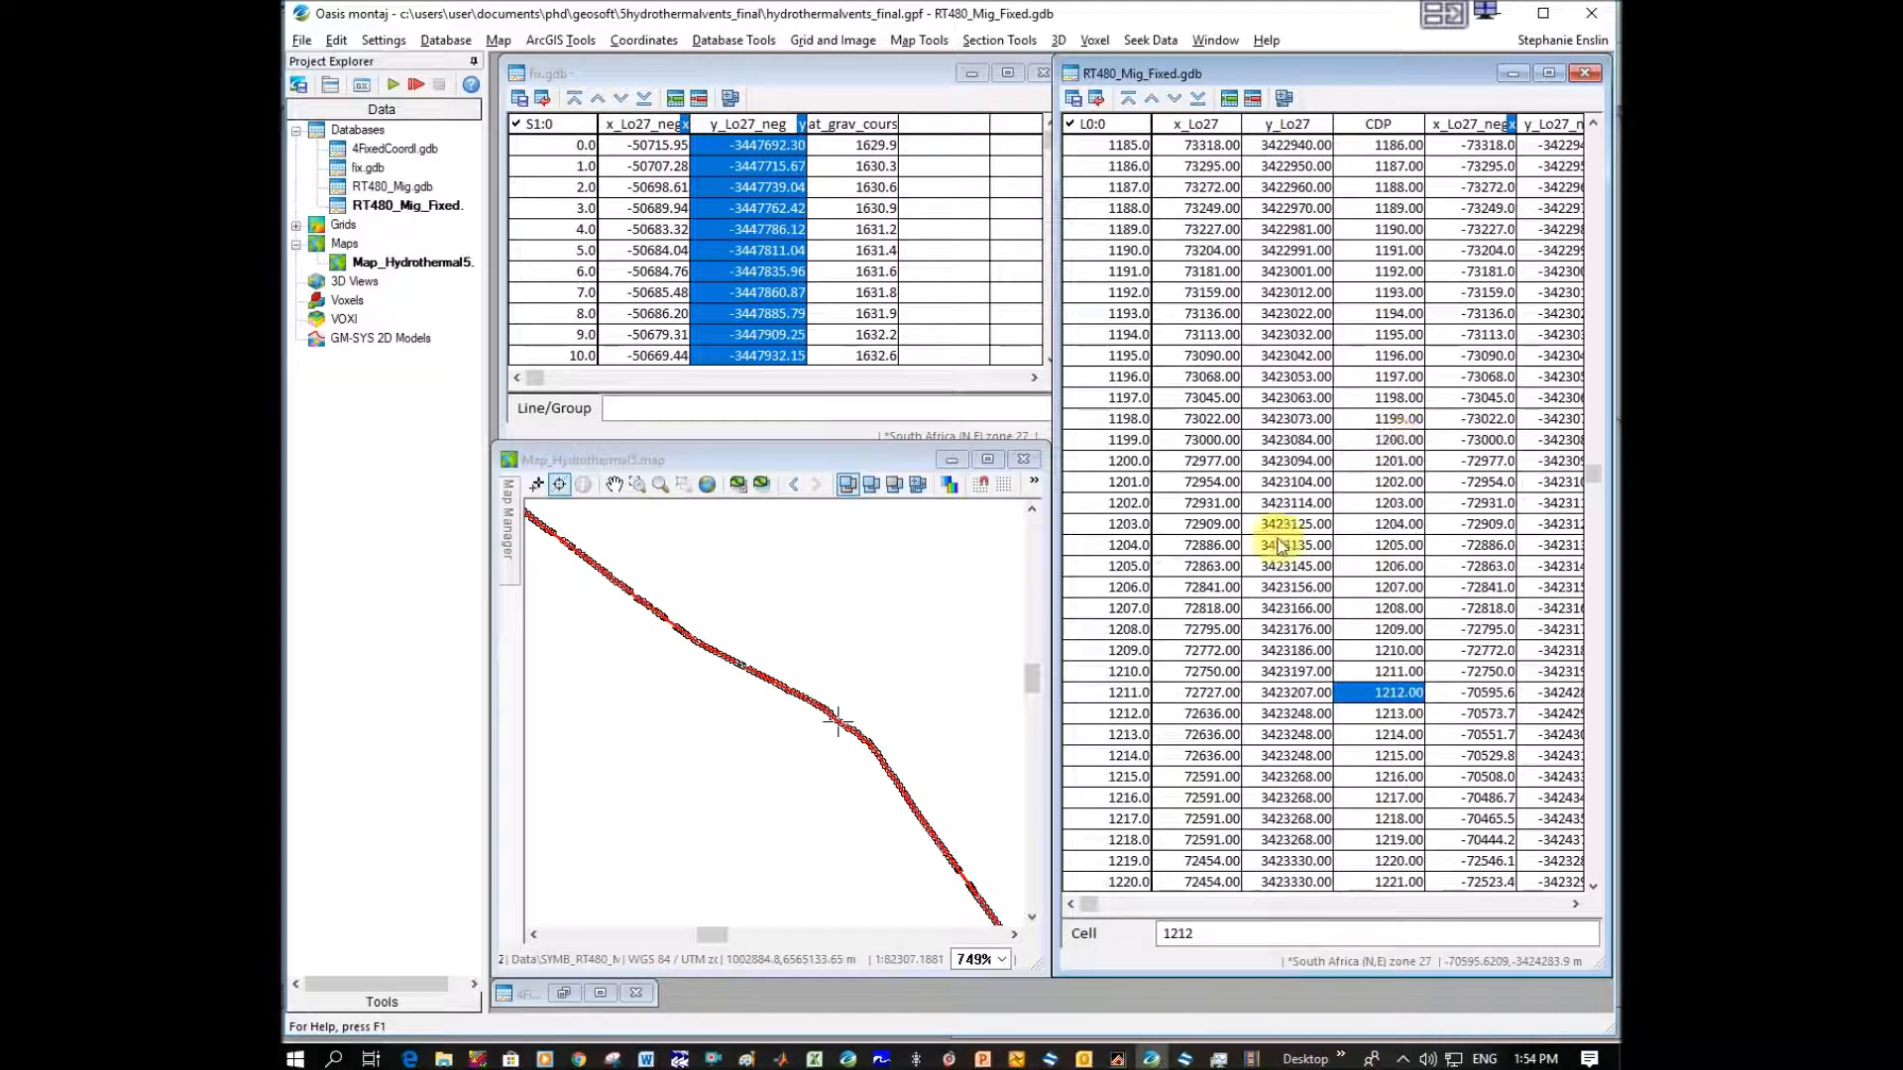
{"action": "key", "text": "Down"}
{"action": "key", "text": "Down"}
{"action": "key", "text": "Down"}
{"action": "key", "text": "Down"}
{"action": "key", "text": "Down"}
{"action": "key", "text": "Down"}
{"action": "key", "text": "Down"}
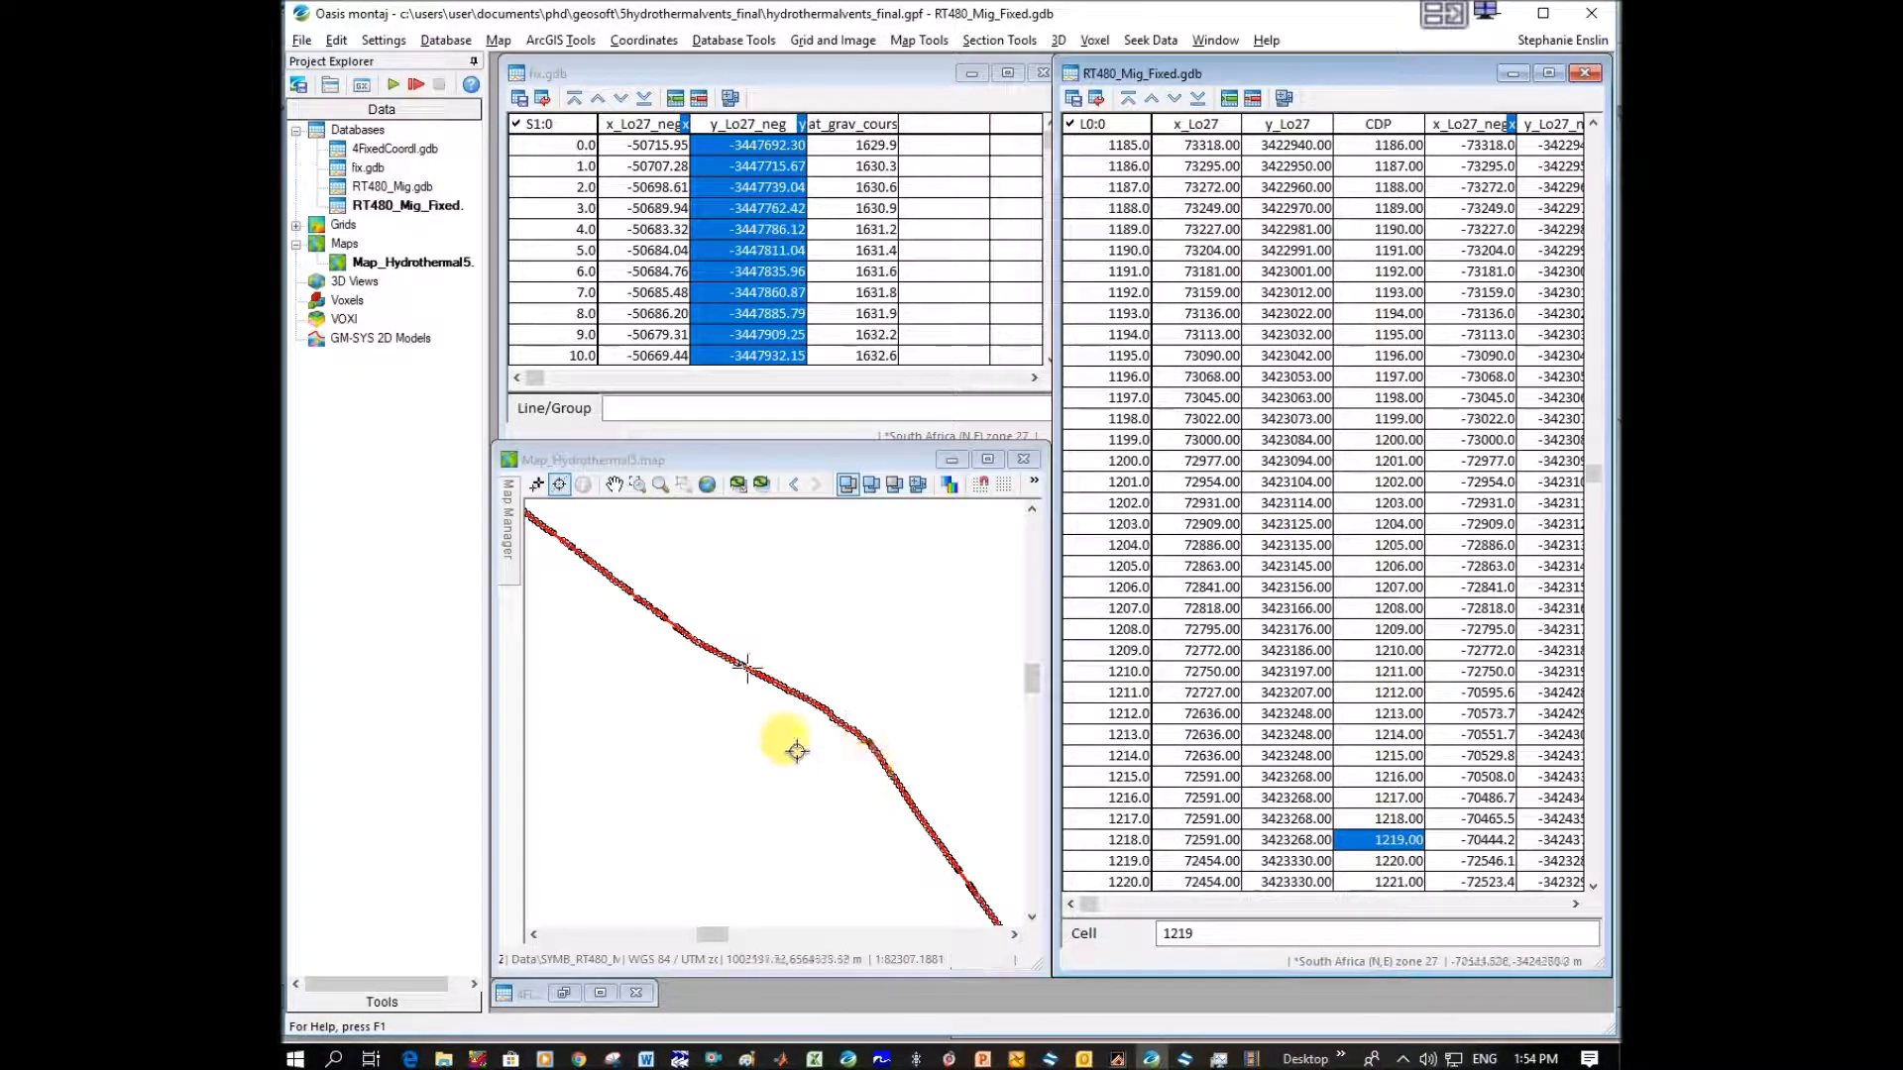
Follow the CDPs beyond 1219 up to about 1301 in the database and compare their positions along the mapped line.
{"action": "key", "text": "Down"}
{"action": "key", "text": "Down"}
{"action": "key", "text": "Down"}
{"action": "key", "text": "Down"}
{"action": "key", "text": "Down"}
{"action": "key", "text": "Down"}
{"action": "key", "text": "Down"}
{"action": "key", "text": "Down"}
{"action": "key", "text": "Down"}
{"action": "key", "text": "Down"}
{"action": "key", "text": "Down"}
{"action": "key", "text": "Down"}
{"action": "key", "text": "Down"}
{"action": "key", "text": "Down"}
{"action": "key", "text": "Down"}
{"action": "key", "text": "Down"}
{"action": "key", "text": "Down"}
{"action": "key", "text": "Down"}
{"action": "key", "text": "Down"}
{"action": "key", "text": "Down"}
{"action": "key", "text": "Down"}
{"action": "key", "text": "Down"}
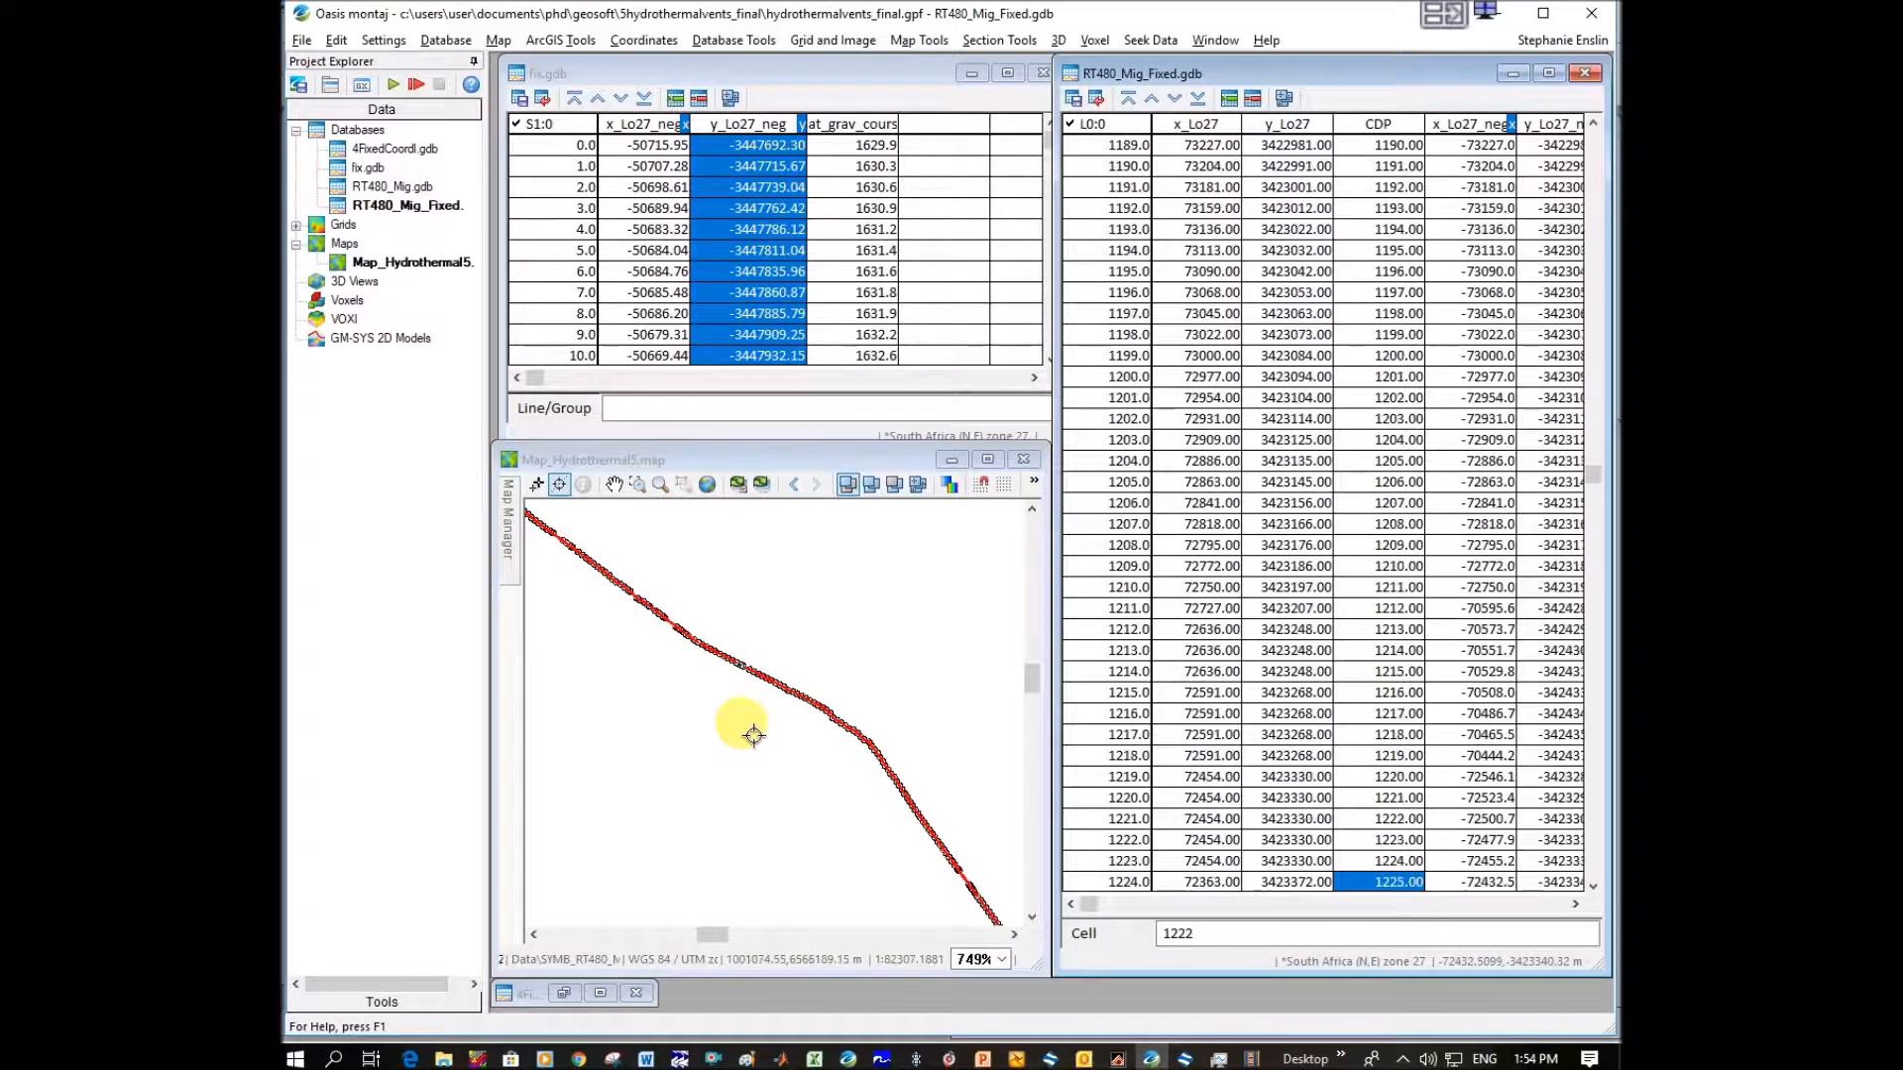
{"action": "key", "text": "Down"}
{"action": "key", "text": "Down"}
{"action": "key", "text": "Down"}
{"action": "key", "text": "Down"}
{"action": "key", "text": "Down"}
{"action": "key", "text": "Down"}
{"action": "key", "text": "Down"}
{"action": "key", "text": "Down"}
{"action": "key", "text": "Down"}
{"action": "key", "text": "Down"}
{"action": "key", "text": "Down"}
{"action": "key", "text": "Down"}
{"action": "key", "text": "Down"}
{"action": "key", "text": "Down"}
{"action": "key", "text": "Down"}
{"action": "key", "text": "Down"}
{"action": "key", "text": "Down"}
{"action": "key", "text": "Down"}
{"action": "key", "text": "Down"}
{"action": "key", "text": "Down"}
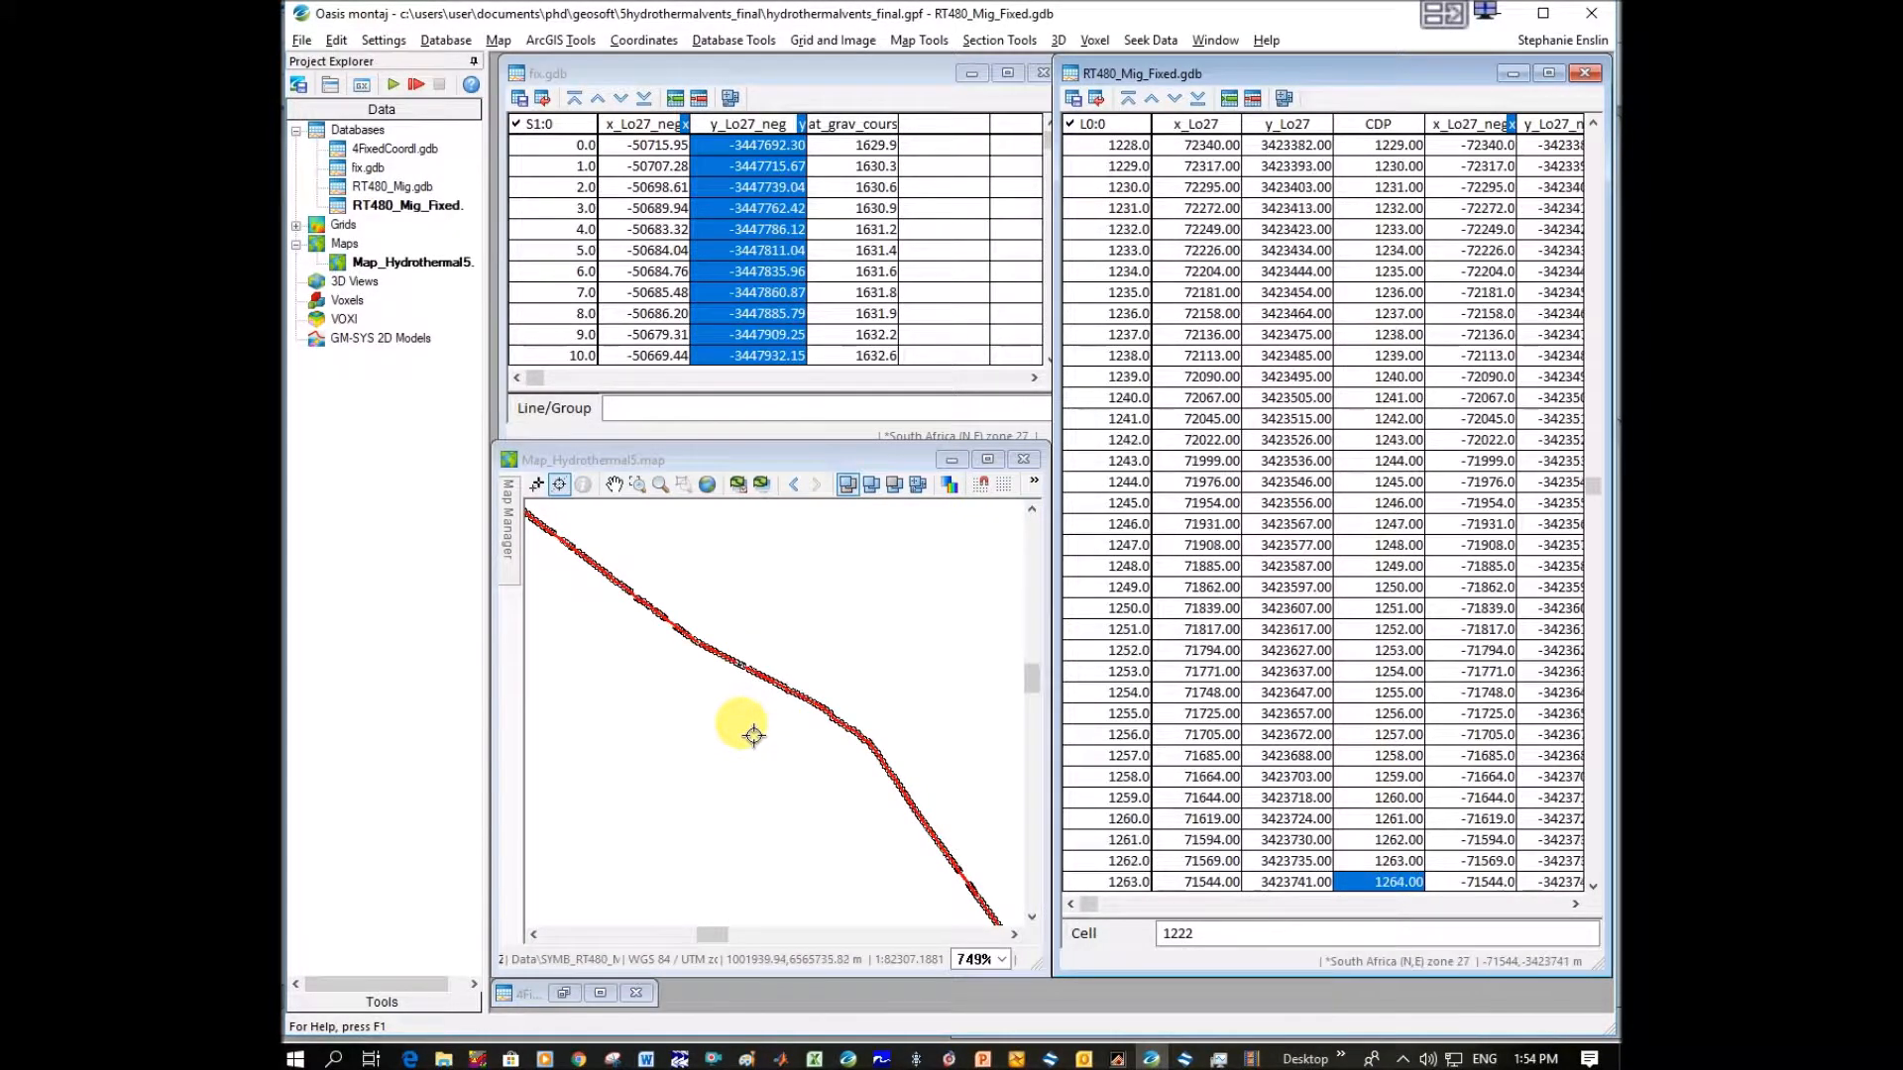
{"action": "key", "text": "Down"}
{"action": "key", "text": "Down"}
{"action": "key", "text": "Down"}
{"action": "key", "text": "Down"}
{"action": "key", "text": "Down"}
{"action": "key", "text": "Down"}
{"action": "key", "text": "Down"}
{"action": "key", "text": "Down"}
{"action": "key", "text": "Down"}
{"action": "key", "text": "Down"}
{"action": "key", "text": "Down"}
{"action": "key", "text": "Down"}
{"action": "key", "text": "Down"}
{"action": "key", "text": "Down"}
{"action": "key", "text": "Down"}
{"action": "key", "text": "Down"}
{"action": "key", "text": "Down"}
{"action": "key", "text": "Down"}
{"action": "key", "text": "Down"}
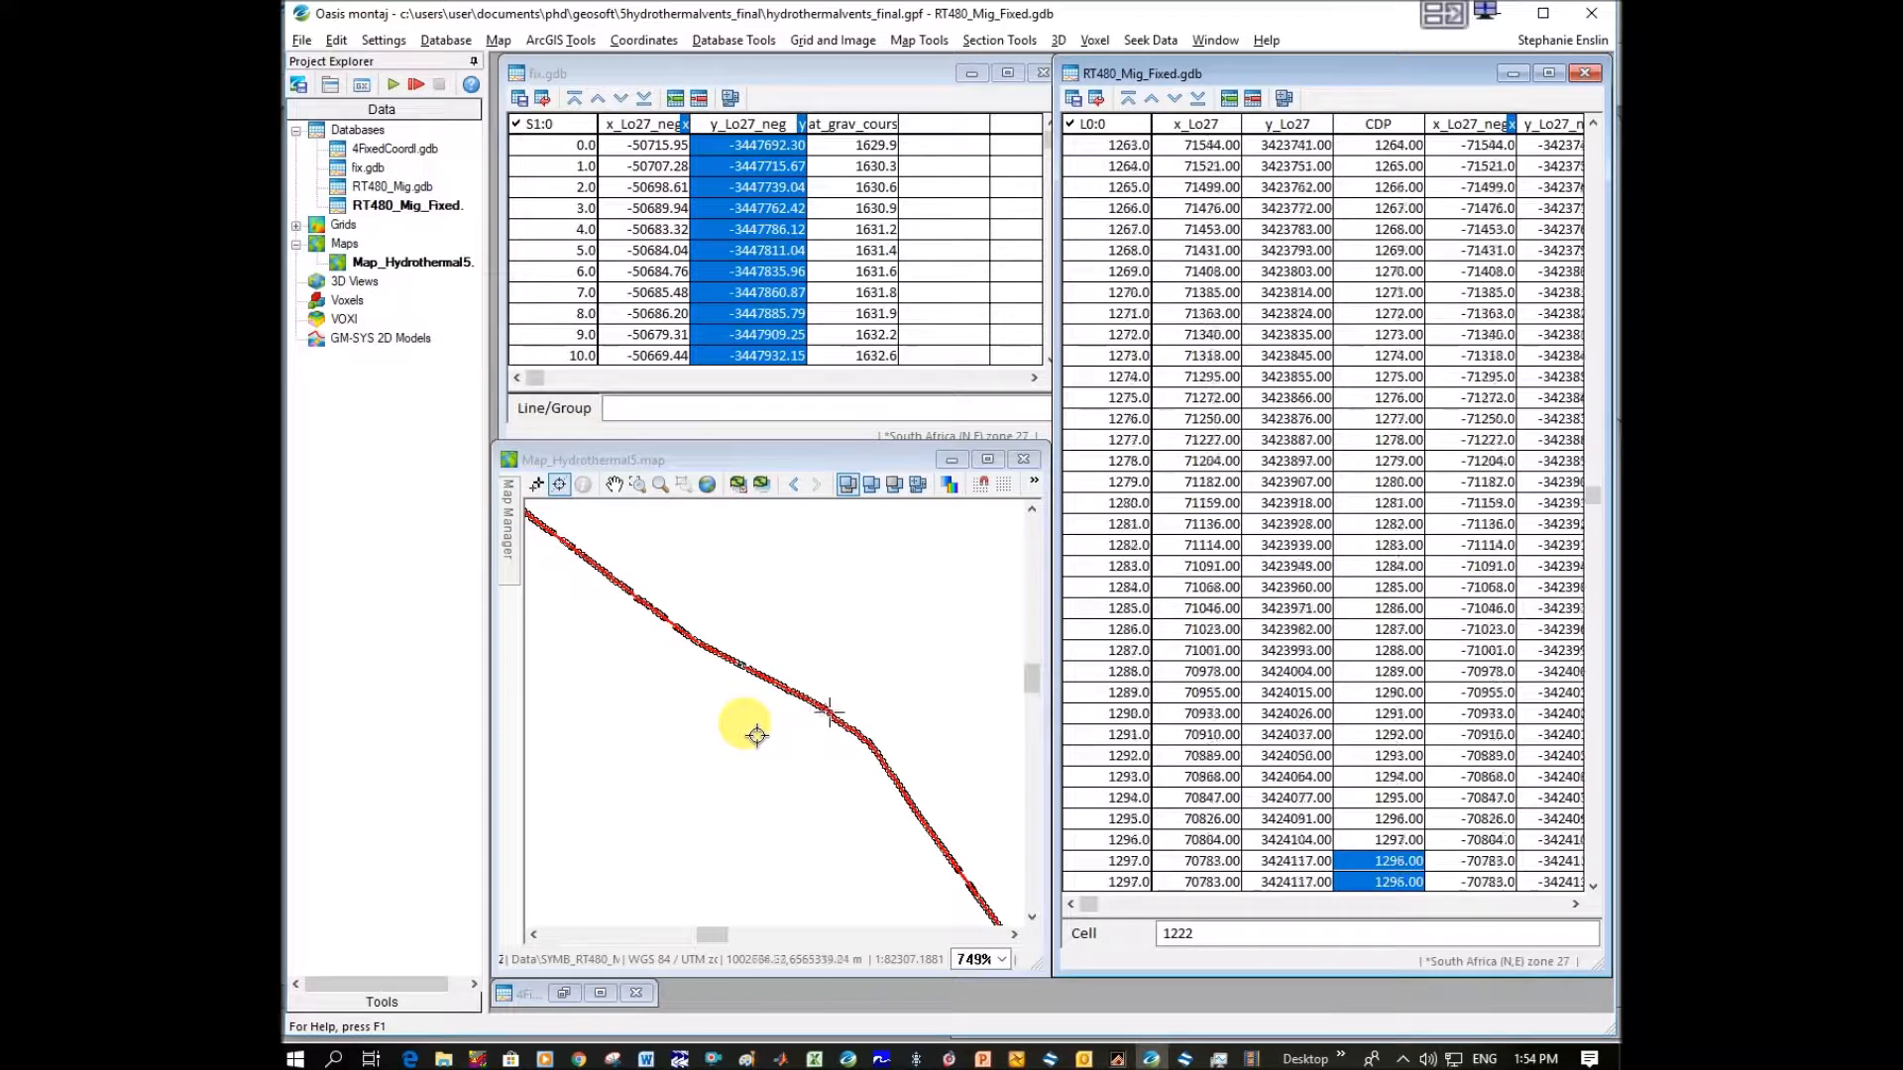
Trace the CDPs back from about 1301 to 1220 and check the map position on the far side of the gap.
{"action": "key", "text": "Up"}
{"action": "key", "text": "Up"}
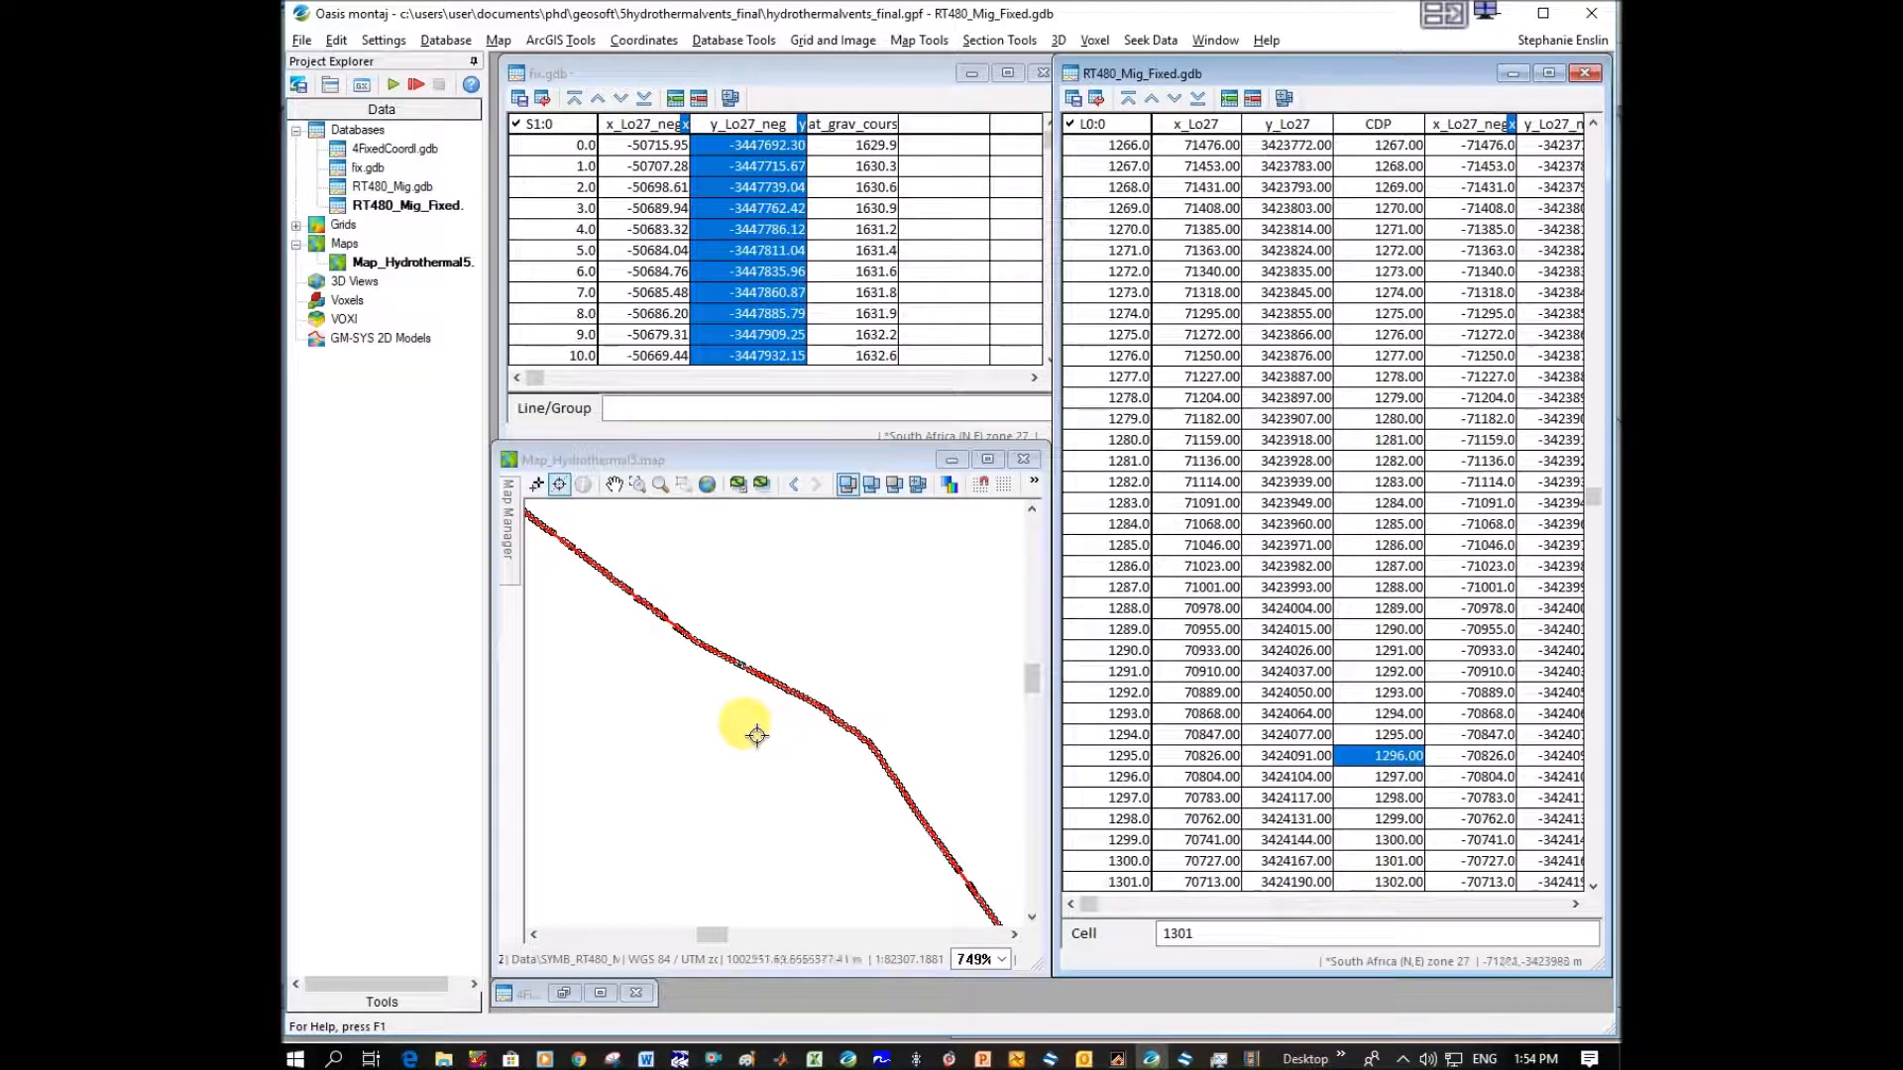
{"action": "key", "text": "Up"}
{"action": "key", "text": "Up"}
{"action": "key", "text": "Up"}
{"action": "key", "text": "Up"}
{"action": "key", "text": "Up"}
{"action": "key", "text": "Up"}
{"action": "key", "text": "Up"}
{"action": "key", "text": "Up"}
{"action": "key", "text": "Up"}
{"action": "key", "text": "Up"}
{"action": "key", "text": "Up"}
{"action": "key", "text": "Up"}
{"action": "key", "text": "Up"}
{"action": "key", "text": "Up"}
{"action": "key", "text": "Up"}
{"action": "key", "text": "Up"}
{"action": "key", "text": "Up"}
{"action": "key", "text": "Up"}
{"action": "key", "text": "Up"}
{"action": "key", "text": "Up"}
{"action": "key", "text": "Up"}
{"action": "key", "text": "Up"}
{"action": "key", "text": "Up"}
{"action": "key", "text": "Up"}
{"action": "key", "text": "Up"}
{"action": "key", "text": "Up"}
{"action": "key", "text": "Up"}
{"action": "key", "text": "Up"}
{"action": "key", "text": "Up"}
{"action": "key", "text": "Up"}
{"action": "key", "text": "Up"}
{"action": "key", "text": "Up"}
{"action": "key", "text": "Up"}
{"action": "key", "text": "Up"}
{"action": "key", "text": "Up"}
{"action": "key", "text": "Up"}
{"action": "key", "text": "Up"}
{"action": "key", "text": "Up"}
{"action": "key", "text": "Up"}
{"action": "key", "text": "Up"}
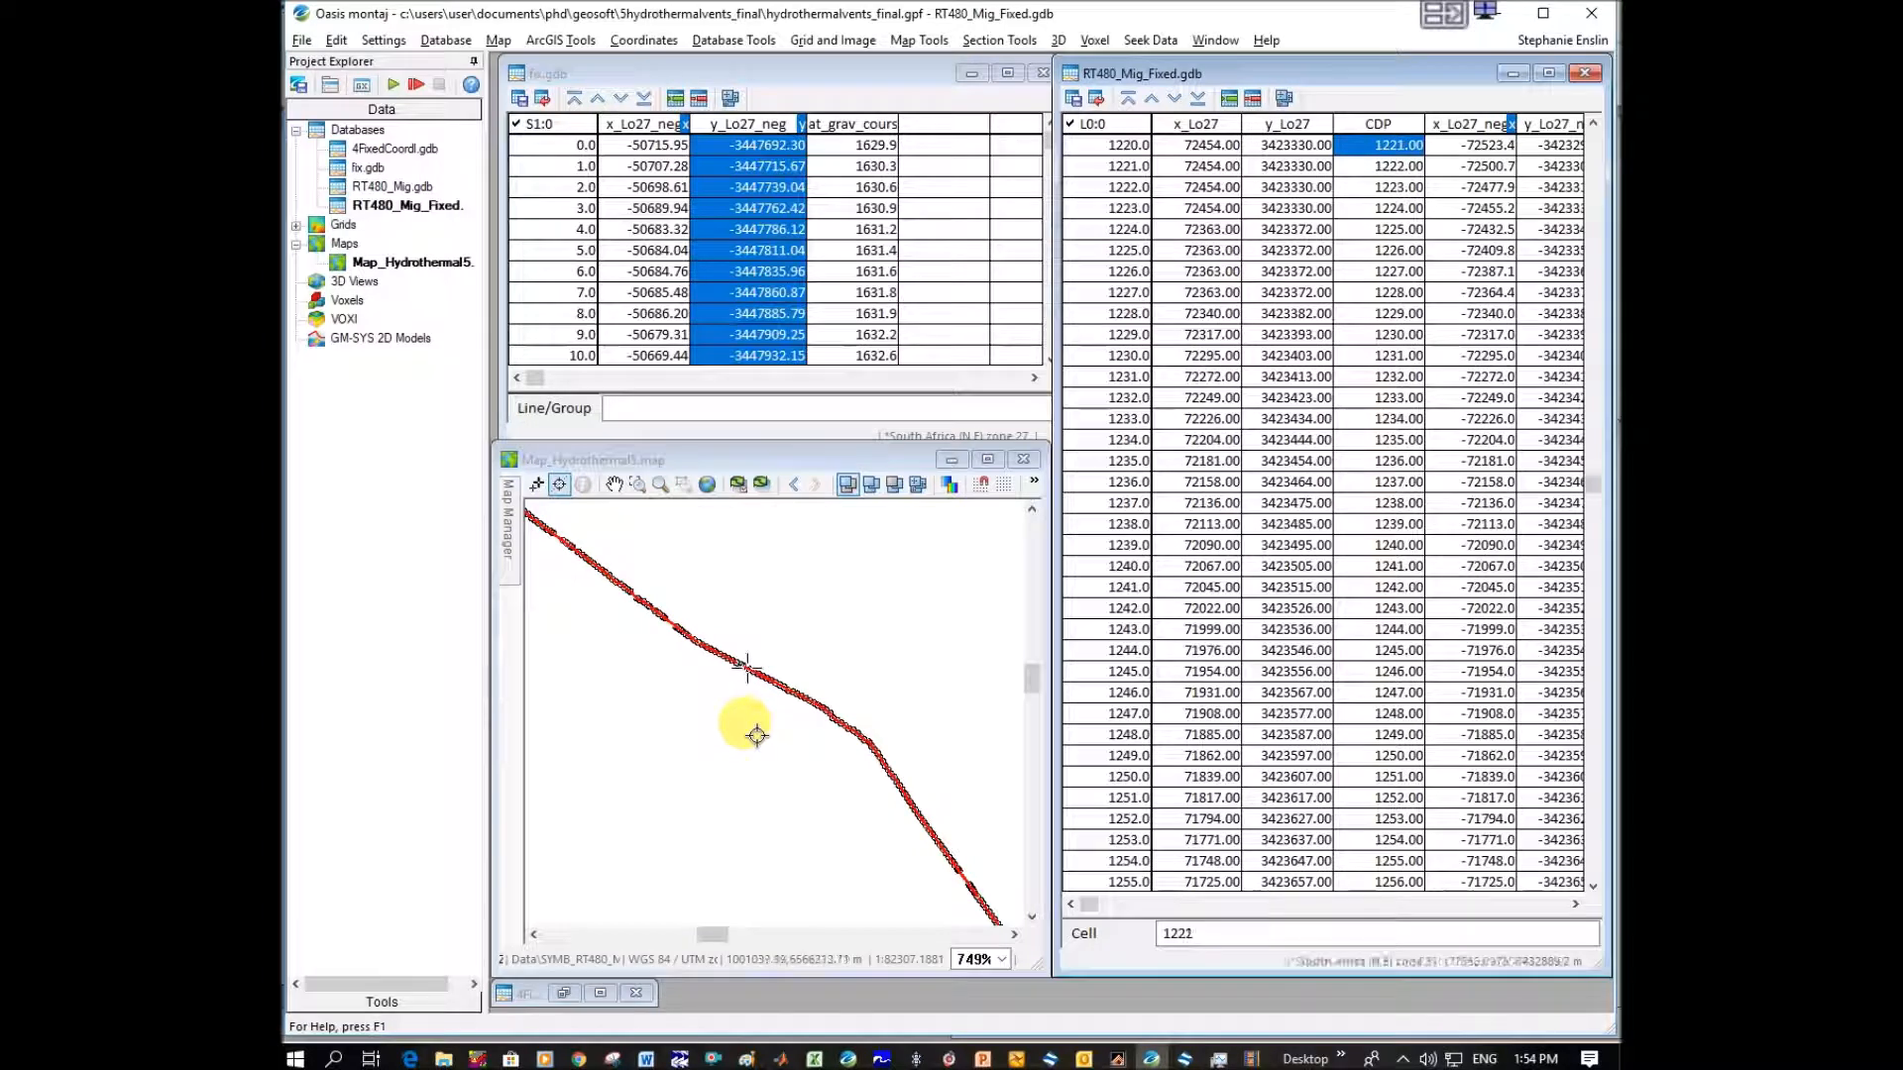
{"action": "key", "text": "Up"}
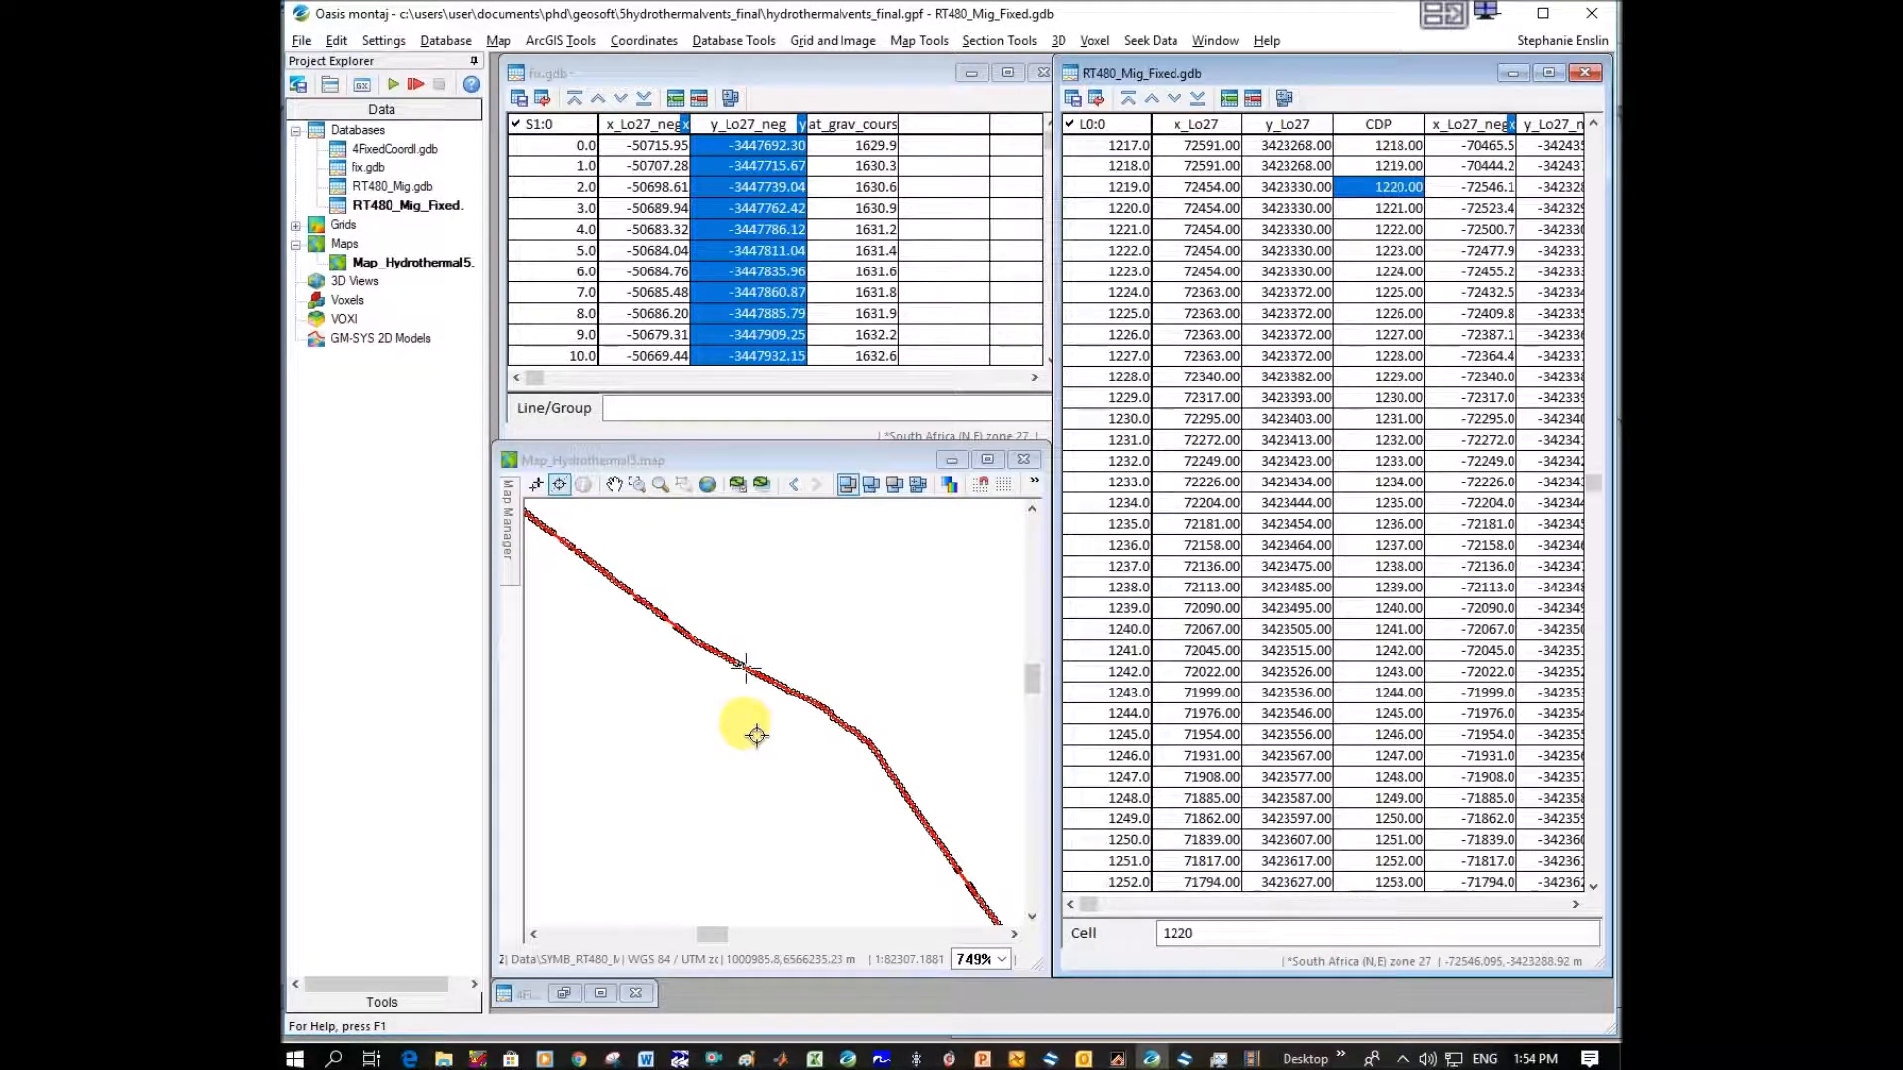
{"action": "scroll", "coordinate": [1446, 377], "scroll_direction": "up", "scroll_amount": 4}
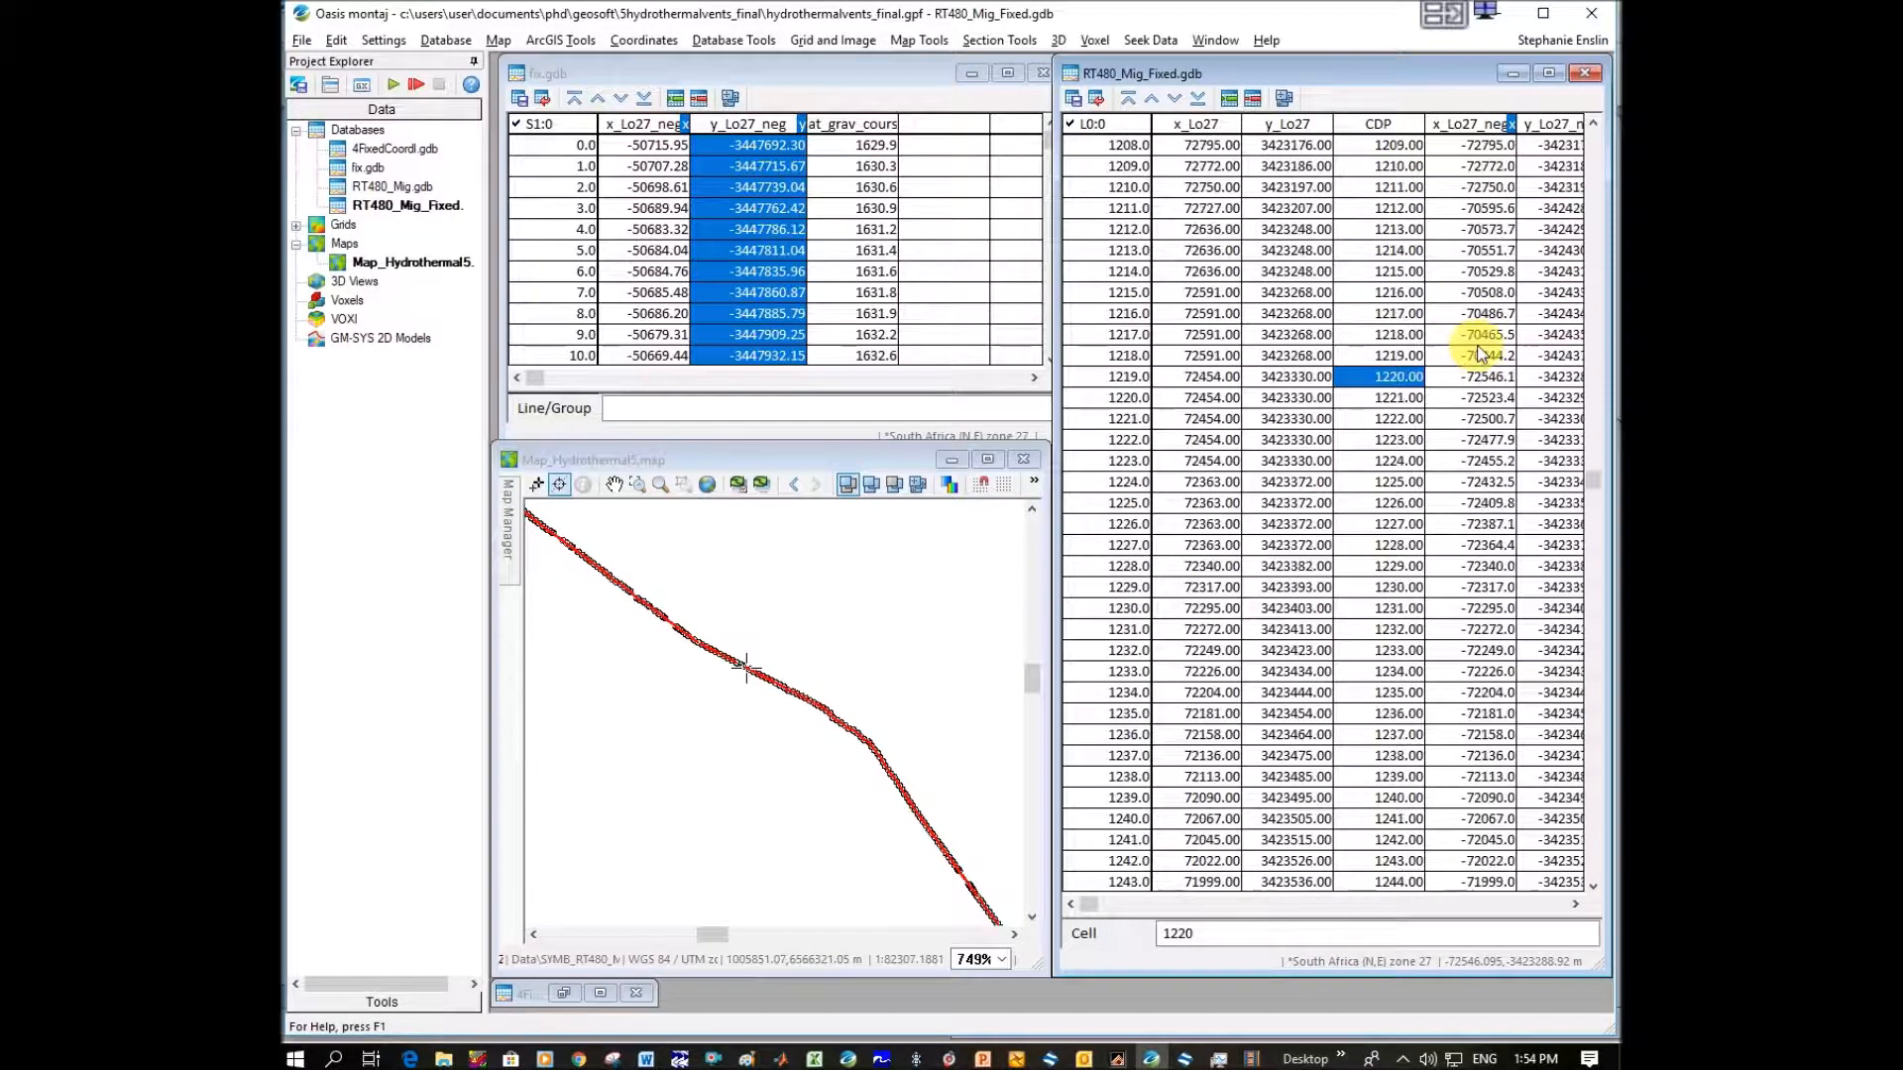
Trace the CDPs backward from 1219 to 1211 and examine where the map location jumps along the line.
{"action": "left_click", "coordinate": [1411, 442]}
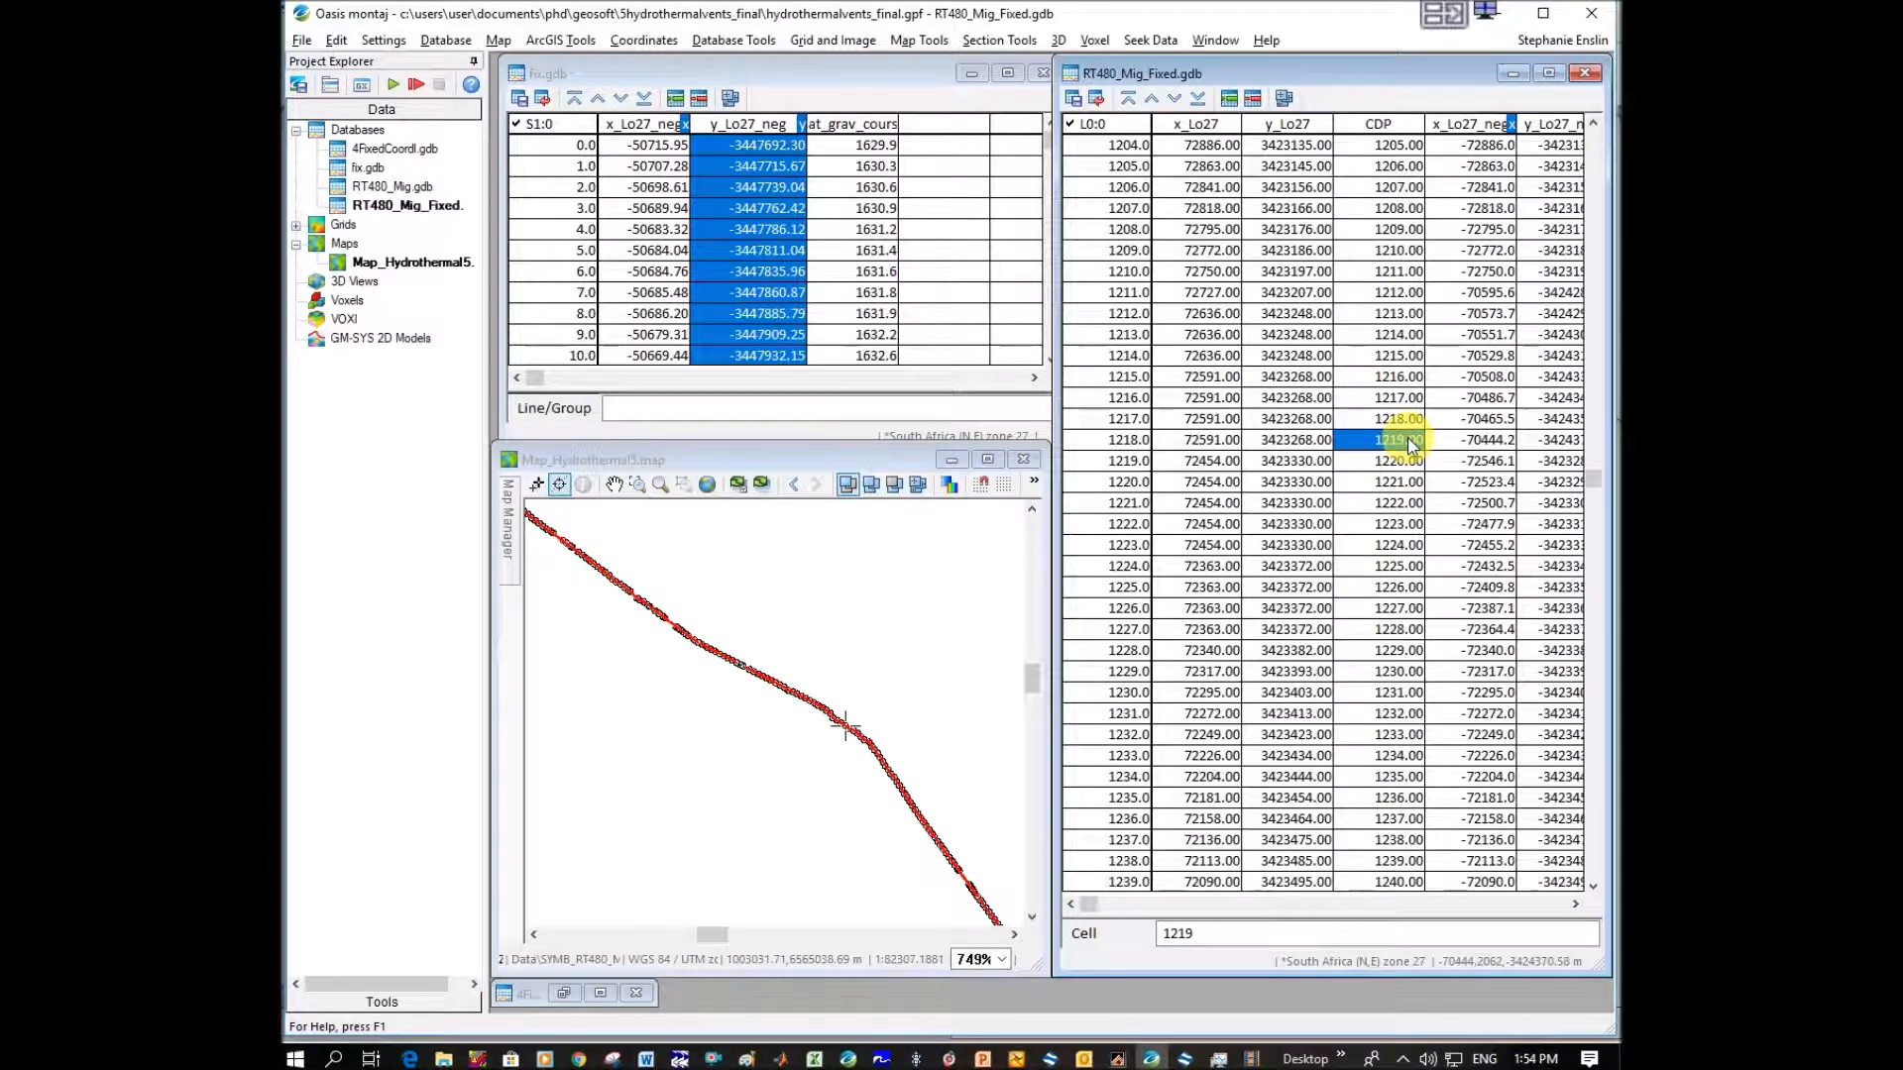
{"action": "key", "text": "Up"}
{"action": "key", "text": "Up"}
{"action": "key", "text": "Up"}
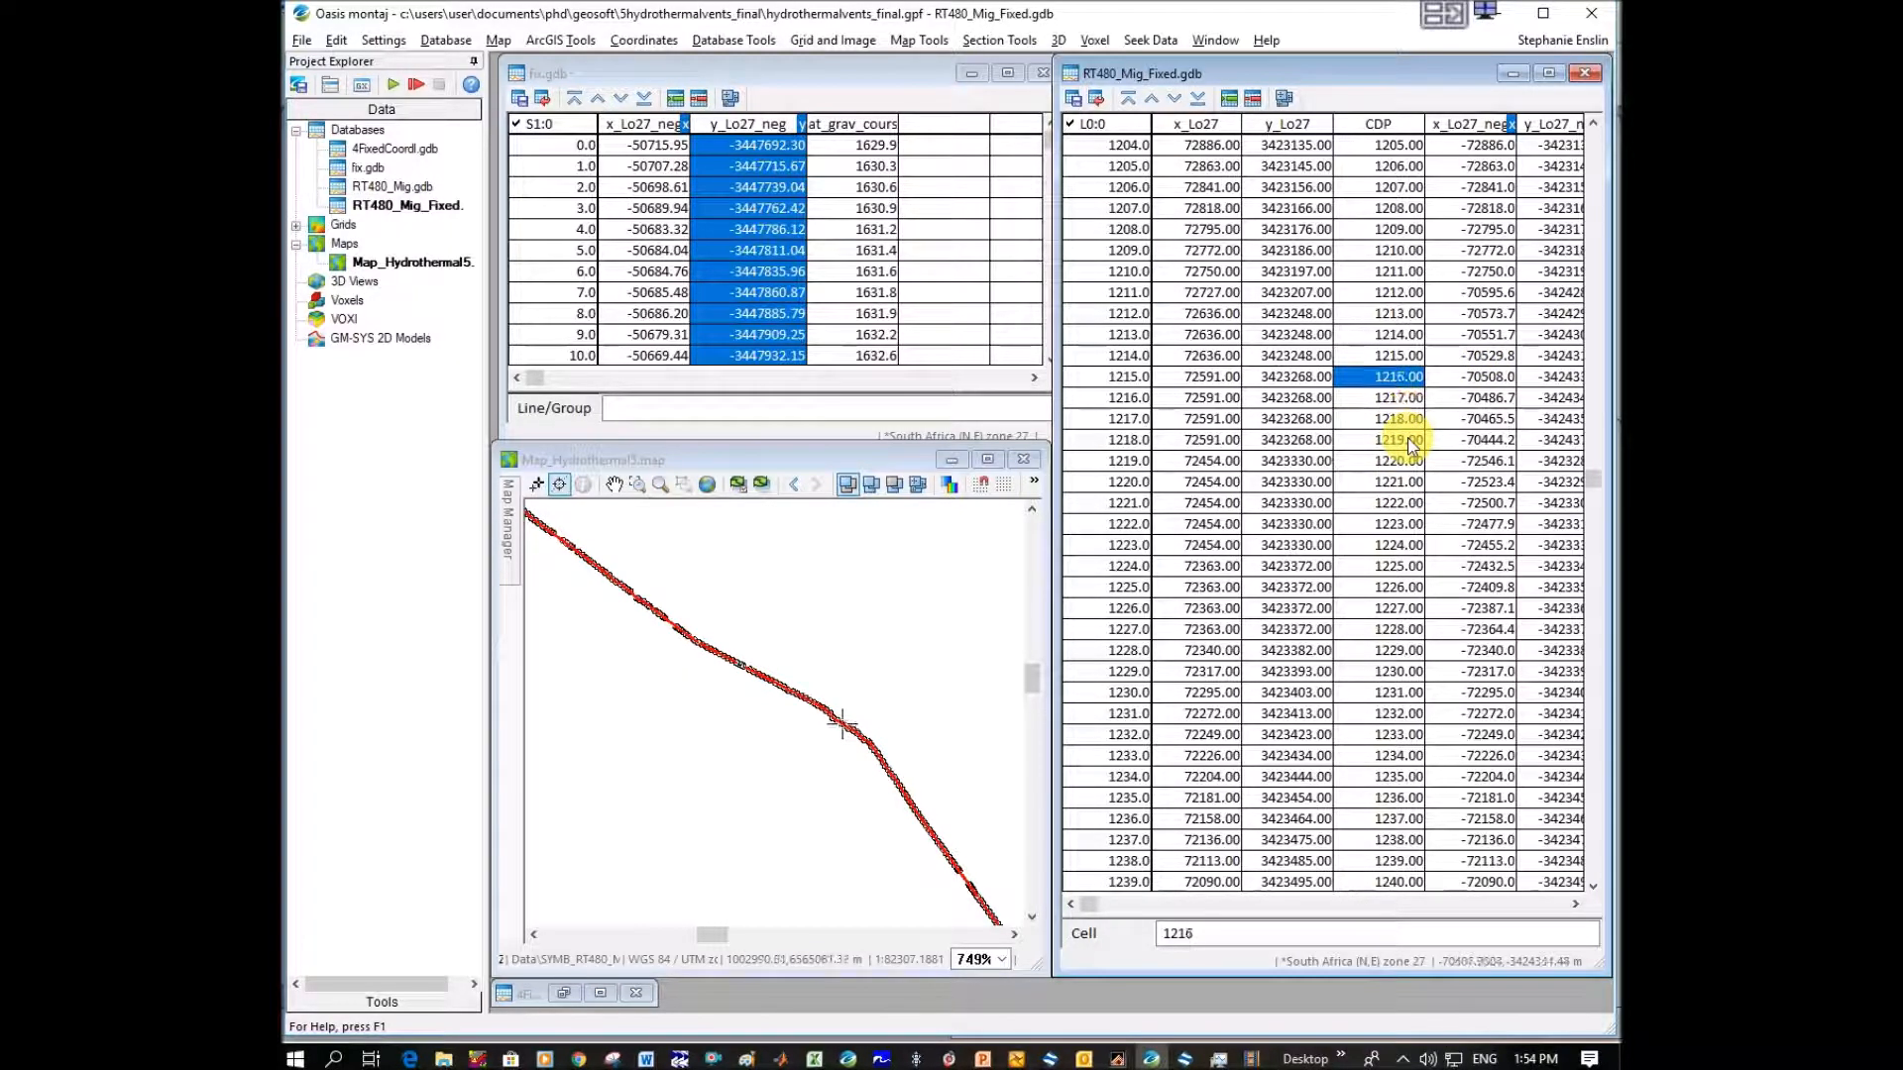
{"action": "key", "text": "Up"}
{"action": "key", "text": "Up"}
{"action": "key", "text": "Up"}
{"action": "key", "text": "Up"}
{"action": "key", "text": "Up"}
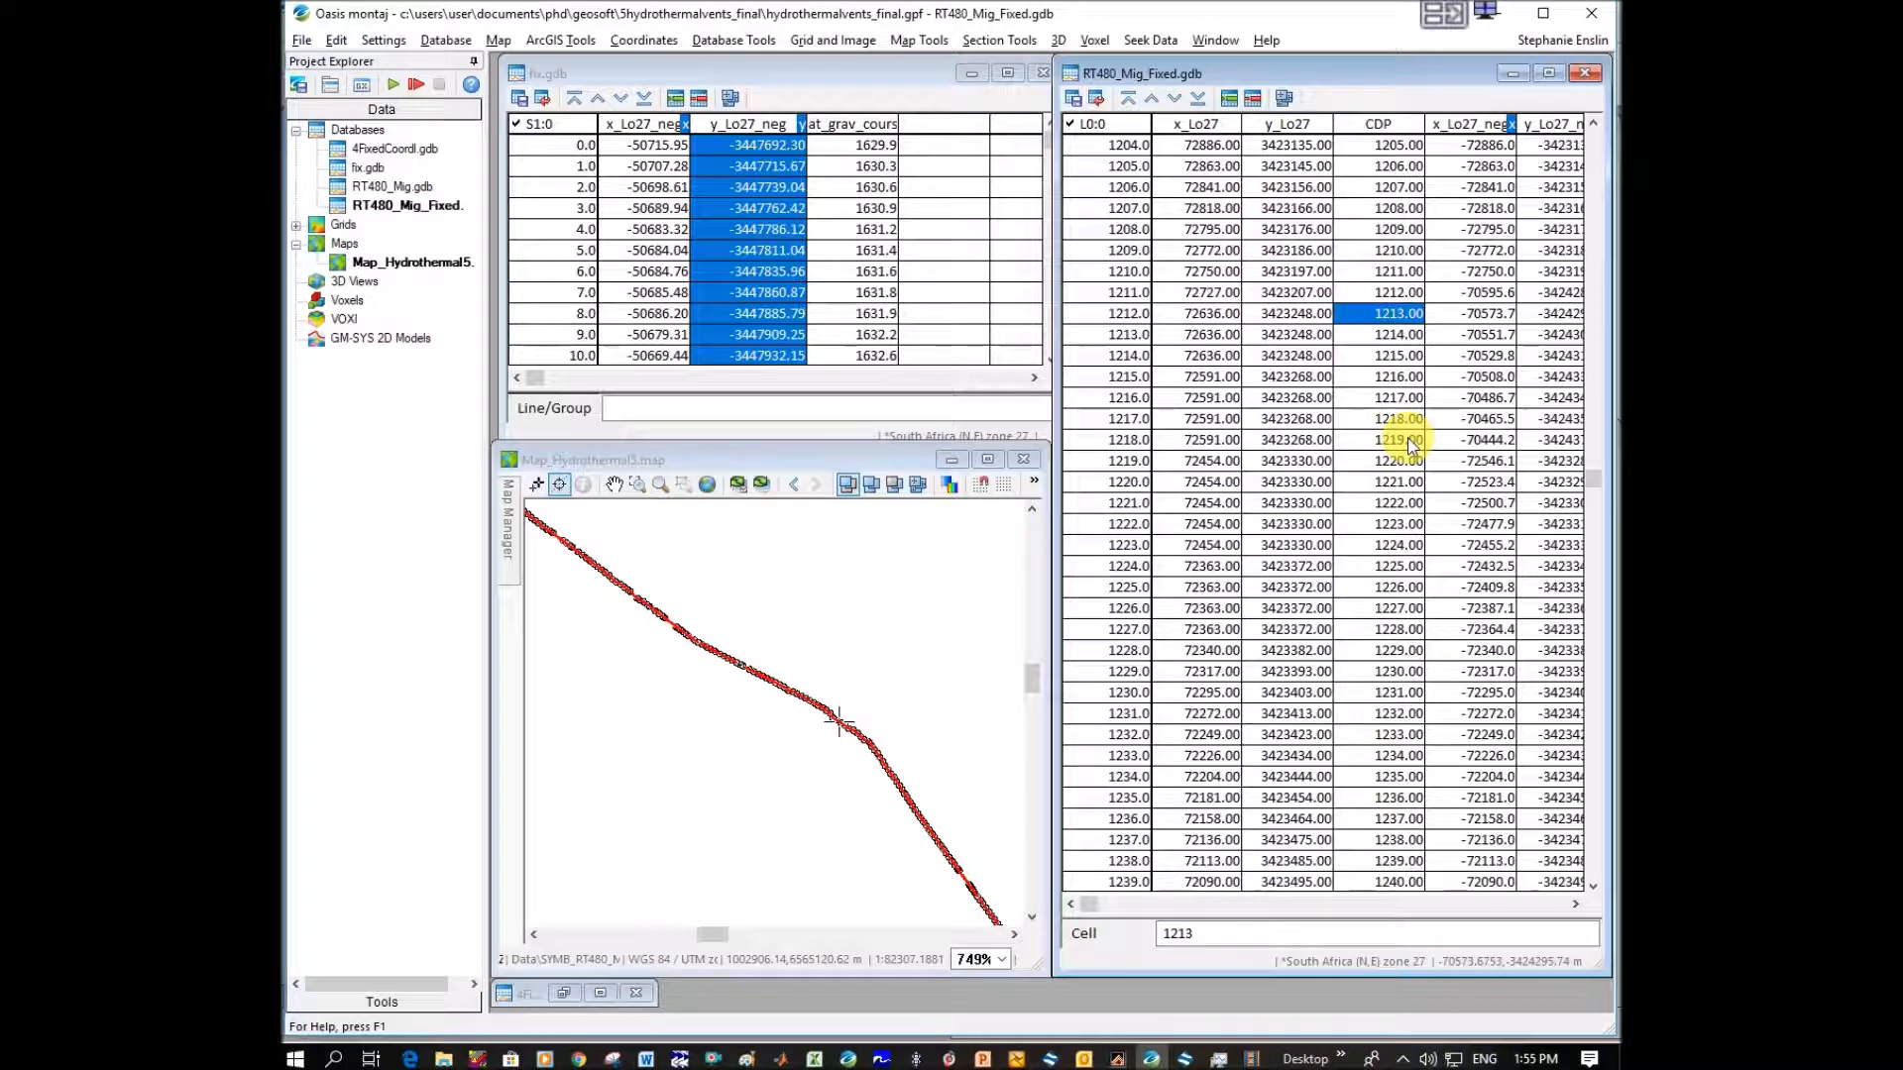
{"action": "key", "text": "Up"}
{"action": "key", "text": "Down"}
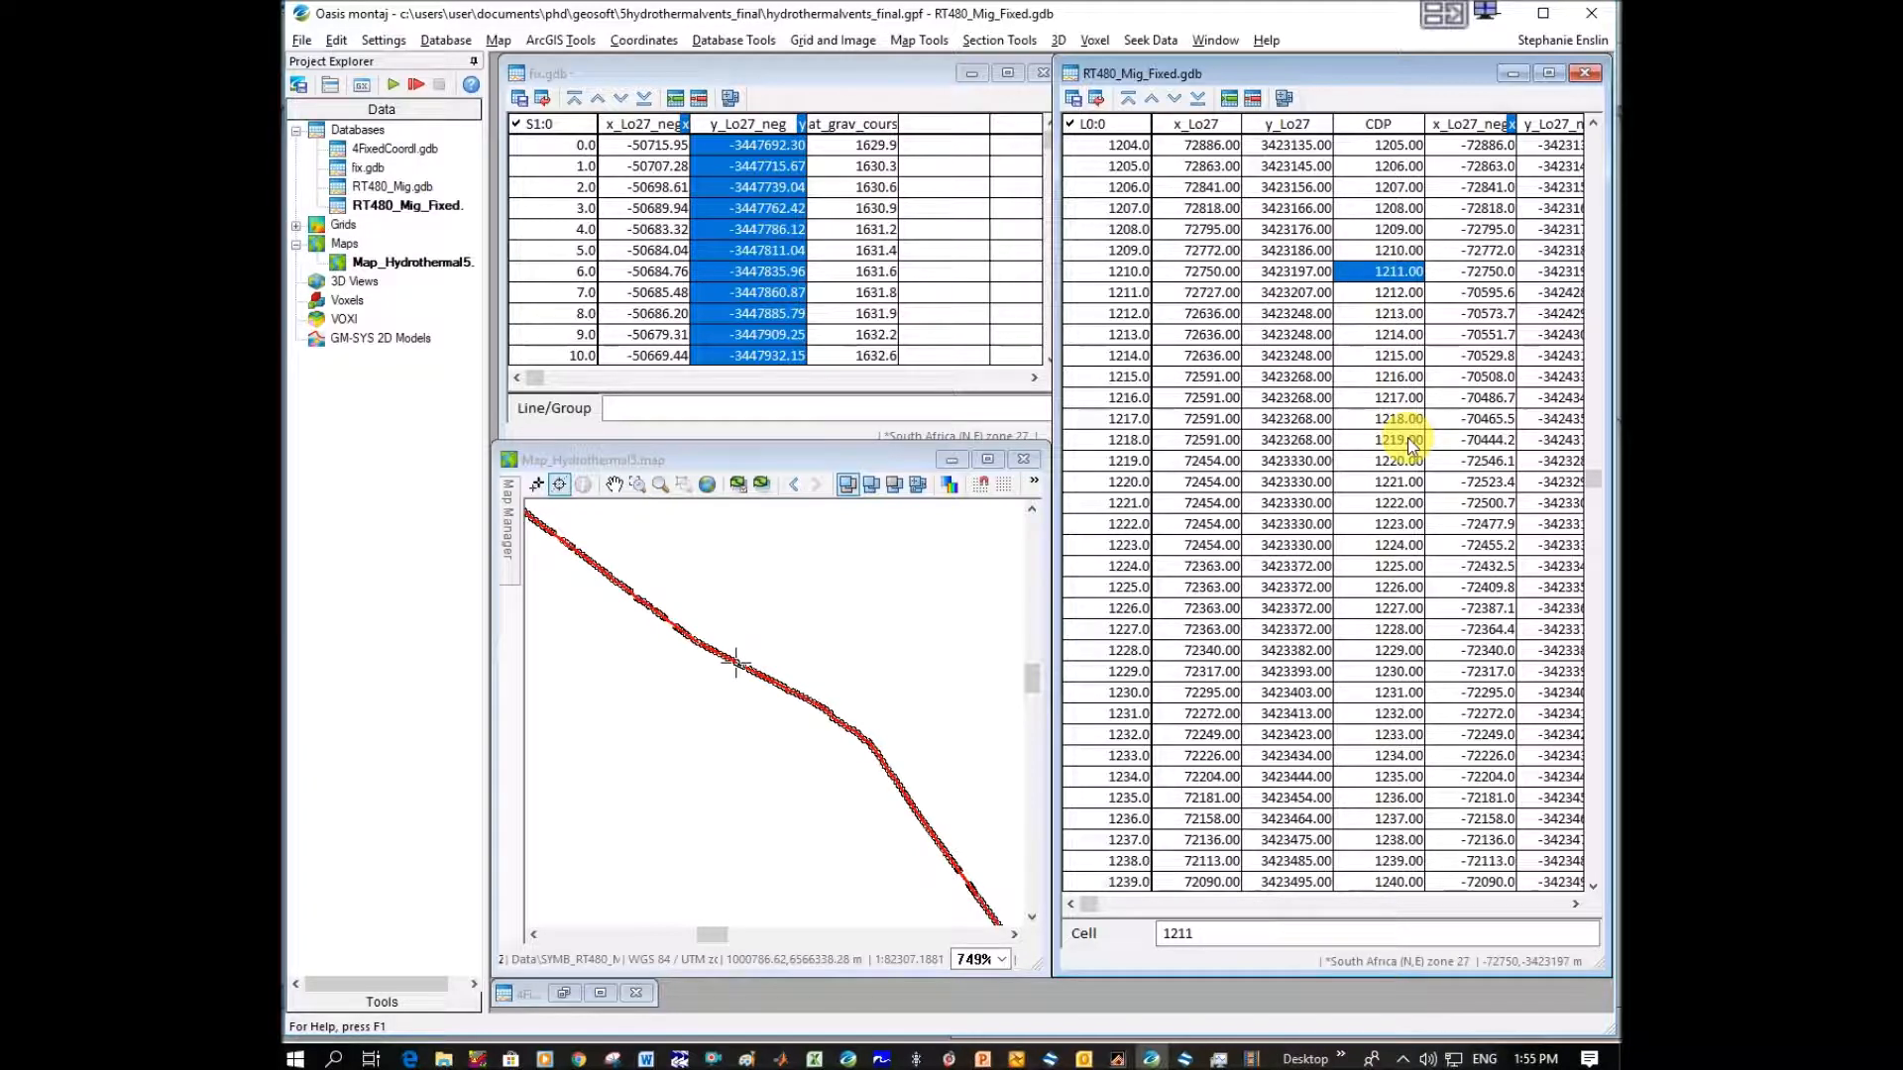
{"action": "key", "text": "Down"}
Check CDPs 1213 to 1219 one by one to identify the rows whose coordinates plot away from the gap.
{"action": "scroll", "coordinate": [1130, 288], "scroll_direction": "up", "scroll_amount": 1}
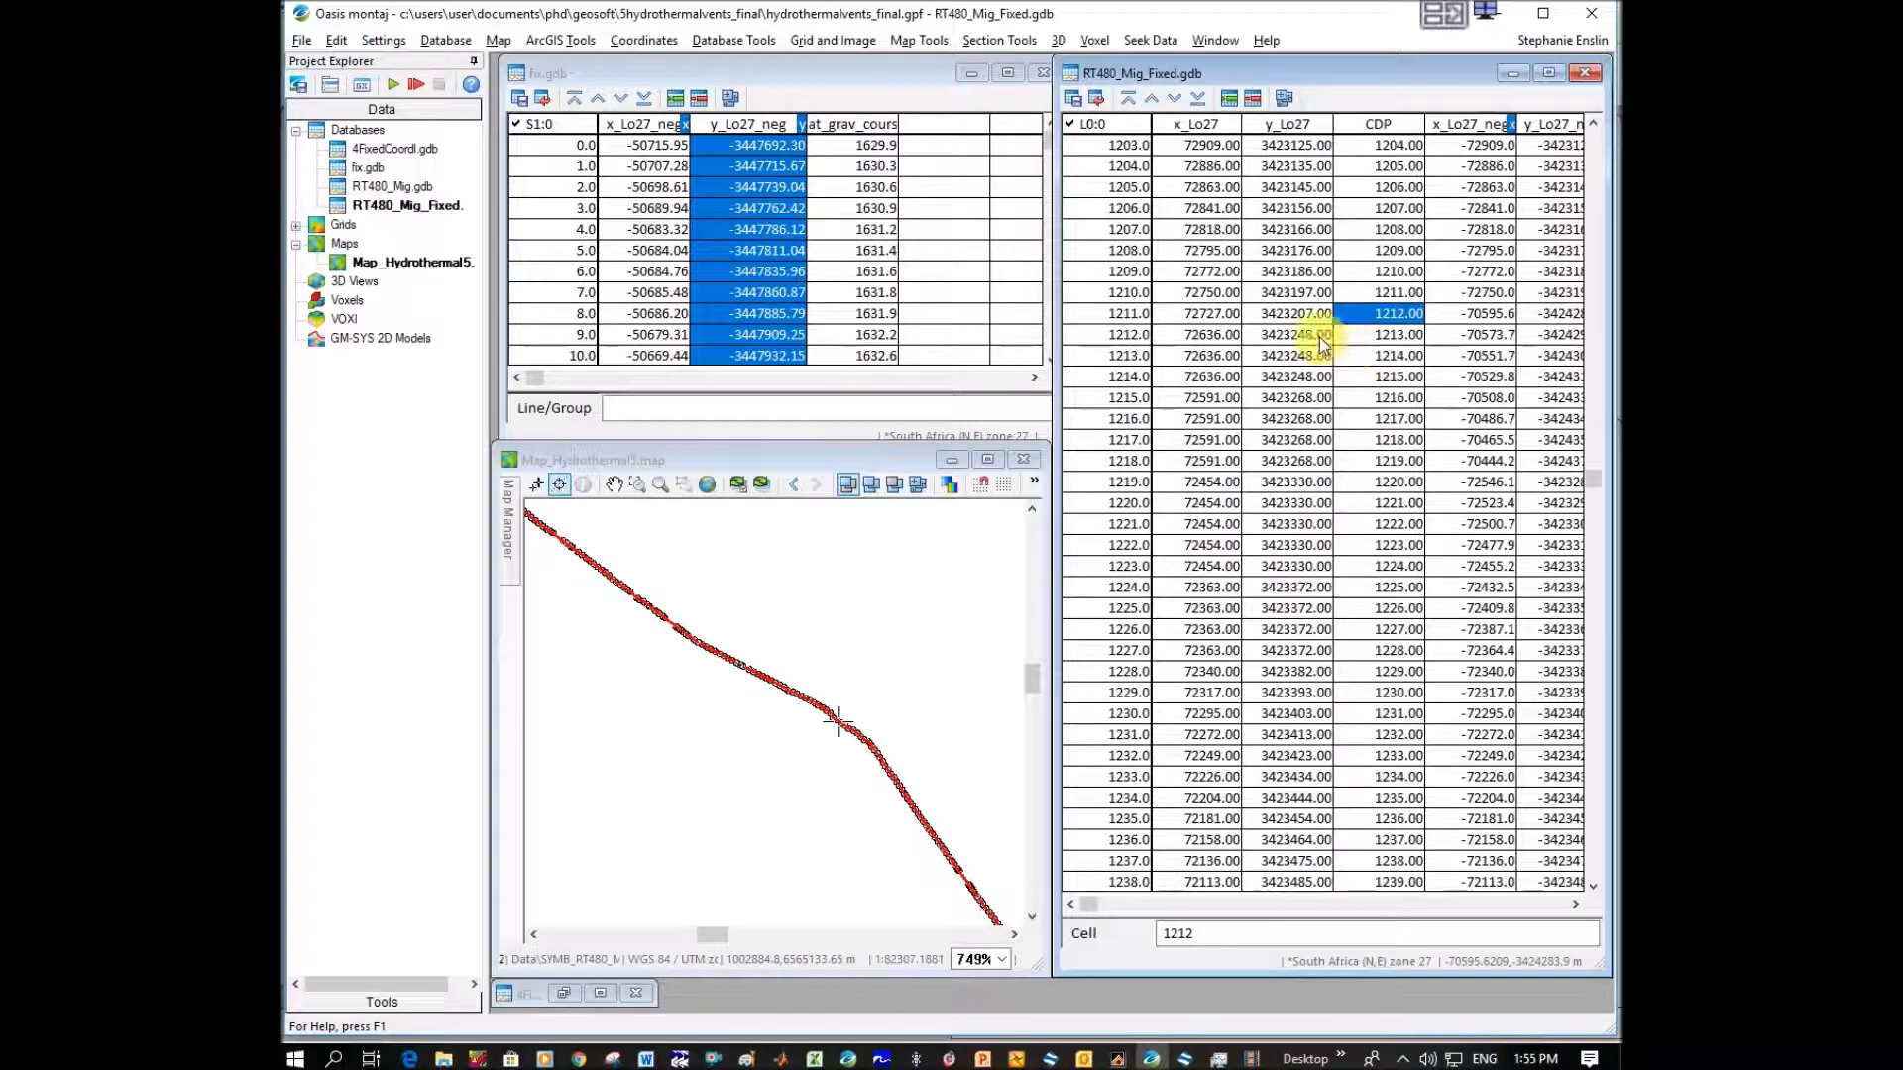
{"action": "left_click", "coordinate": [1391, 336]}
{"action": "left_click", "coordinate": [1395, 357]}
{"action": "left_click", "coordinate": [1392, 376]}
{"action": "left_click", "coordinate": [1392, 397]}
{"action": "left_click", "coordinate": [1393, 418]}
{"action": "left_click", "coordinate": [1392, 440]}
{"action": "left_click", "coordinate": [1392, 460]}
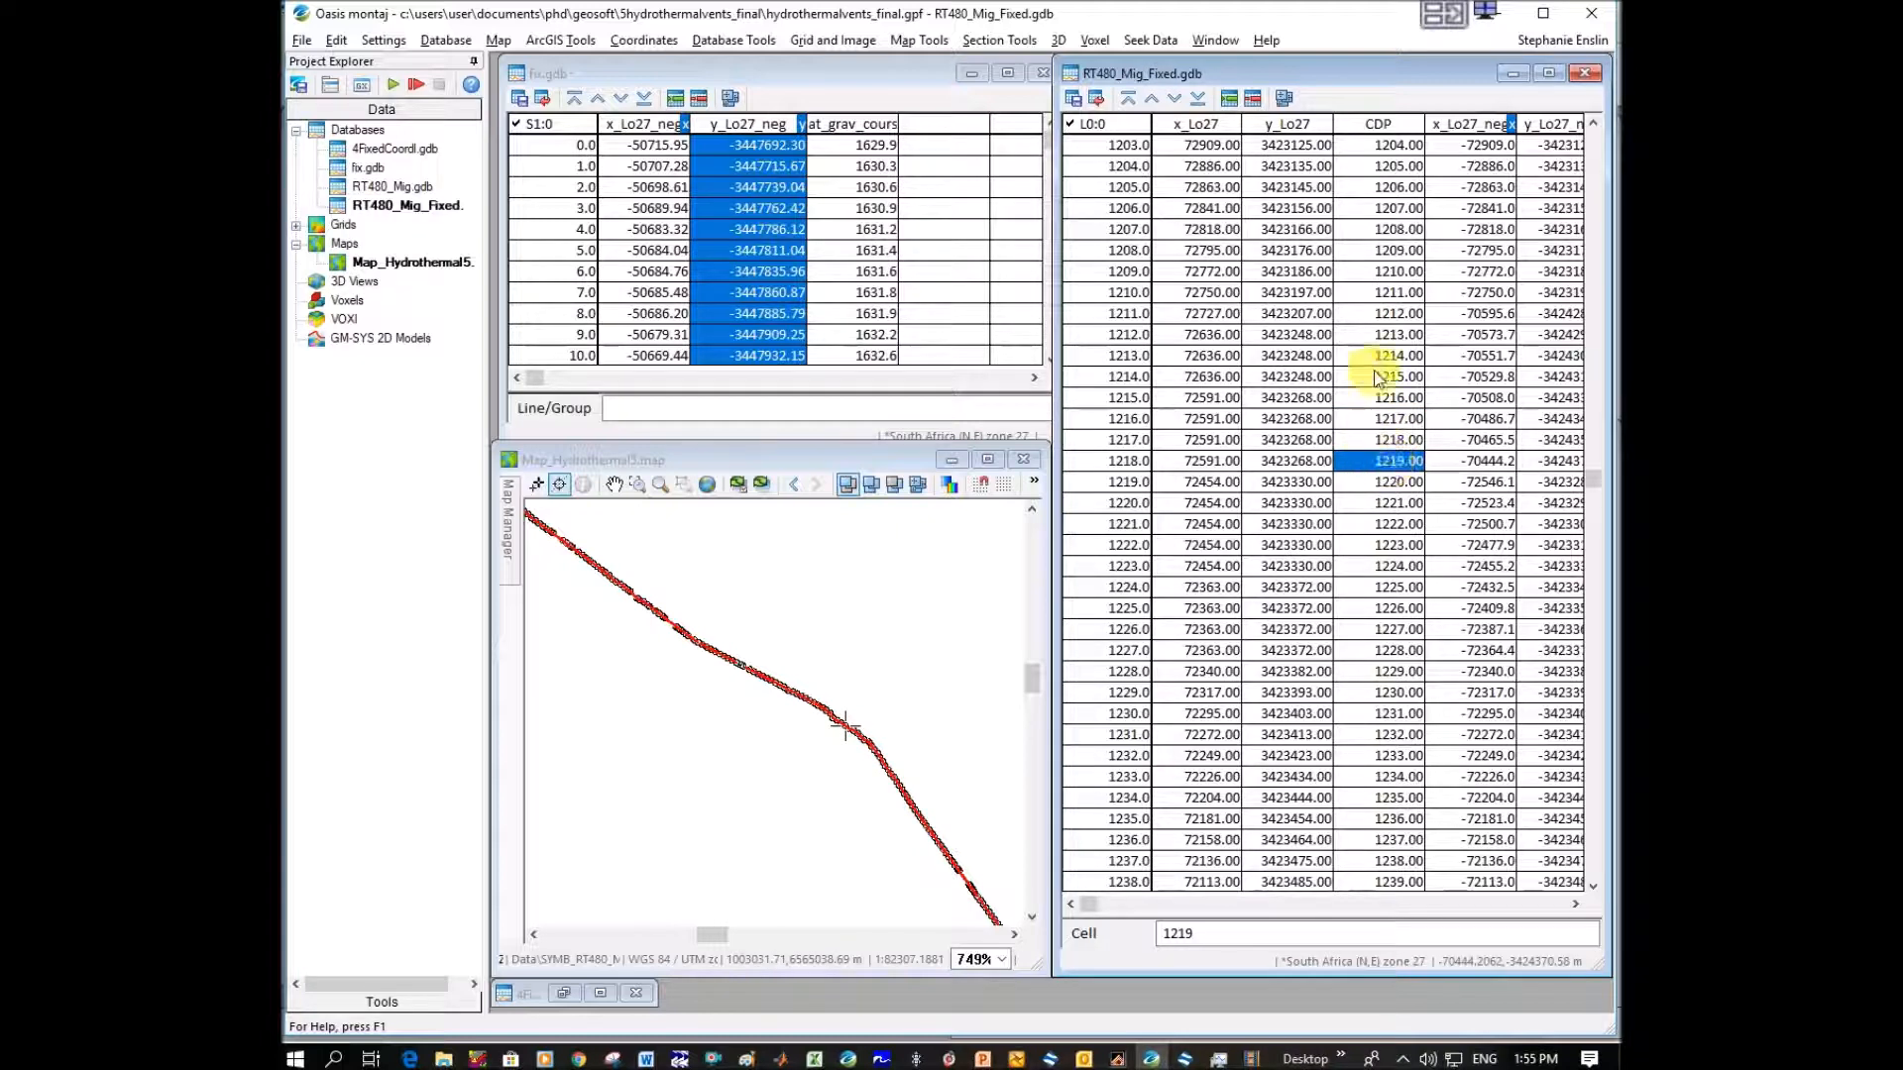
Set up a grid profile of the grav_course_UTM34 grid in fix.gdb as line 1, sample interval 25, digitized from the map at the gap.
{"action": "left_click", "coordinate": [700, 461]}
{"action": "left_click", "coordinate": [635, 489]}
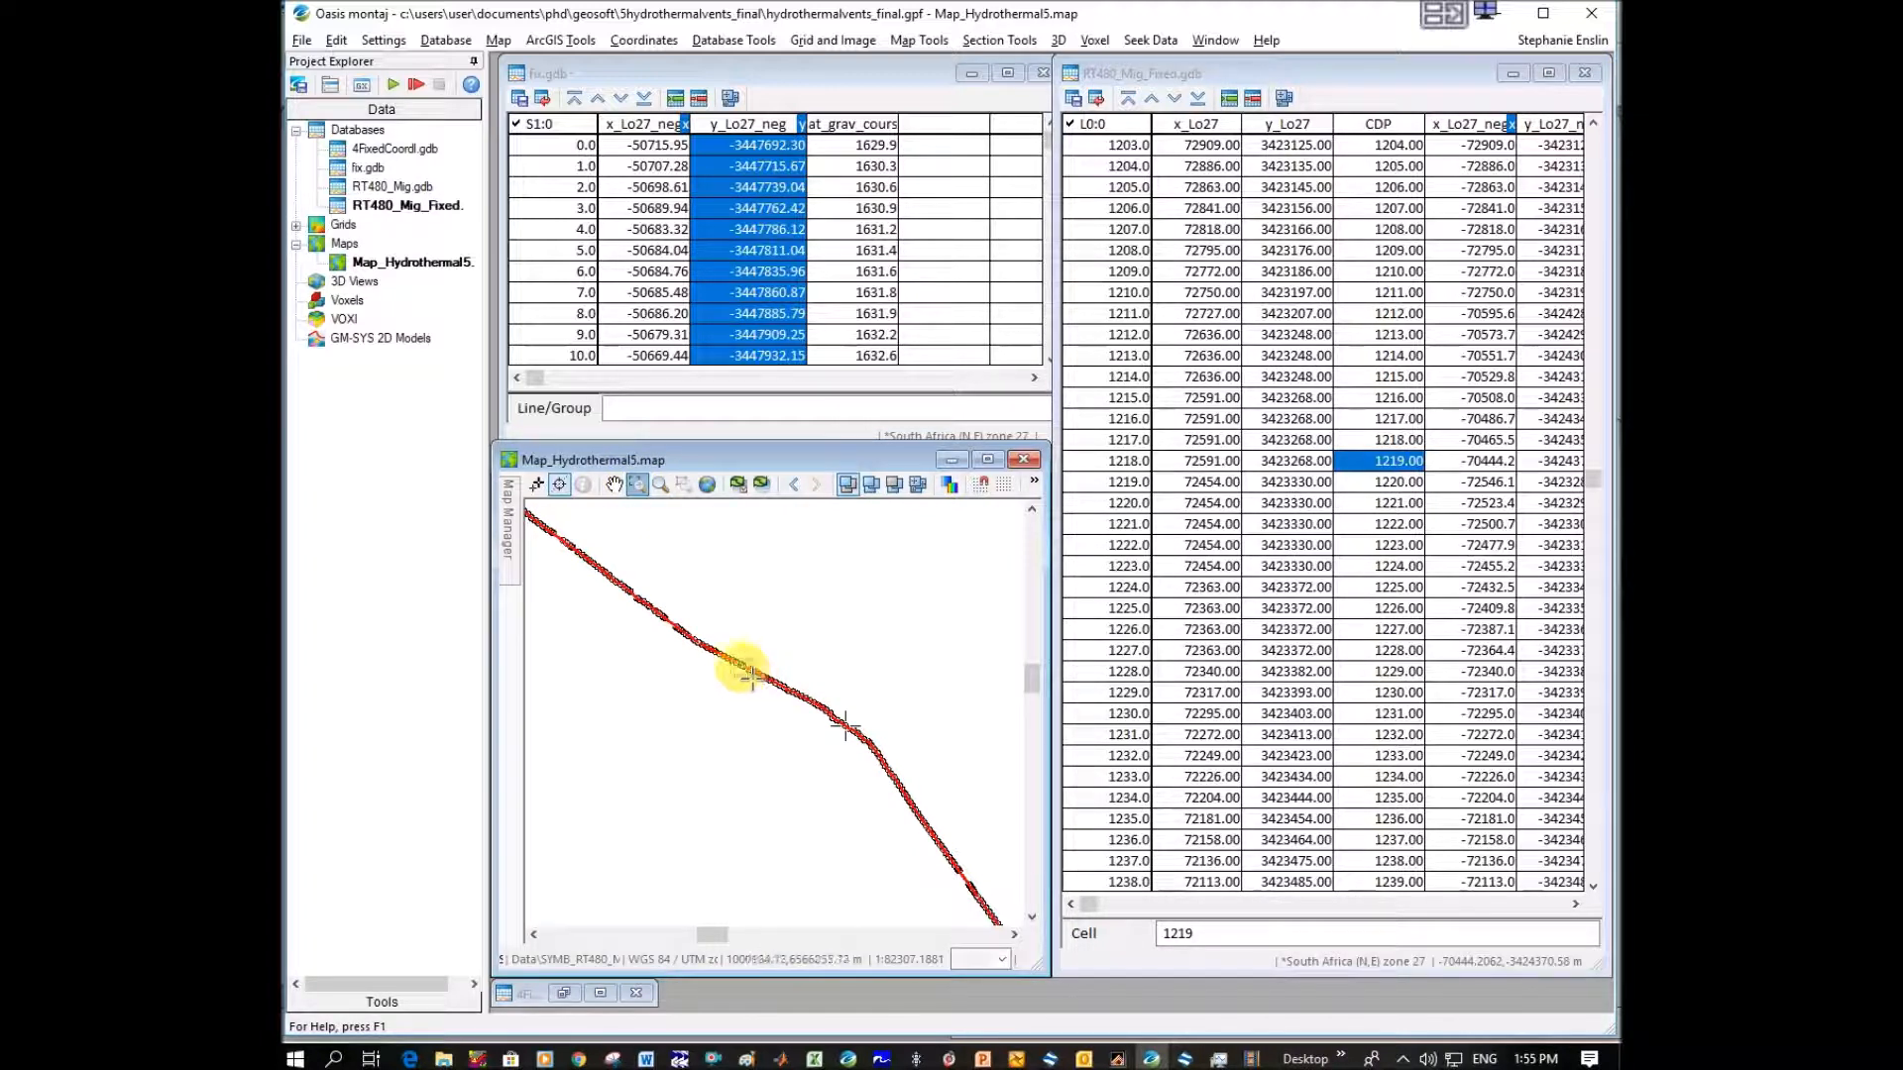
{"action": "left_click_drag", "start_coordinate": [750, 675], "coordinate": [751, 676]}
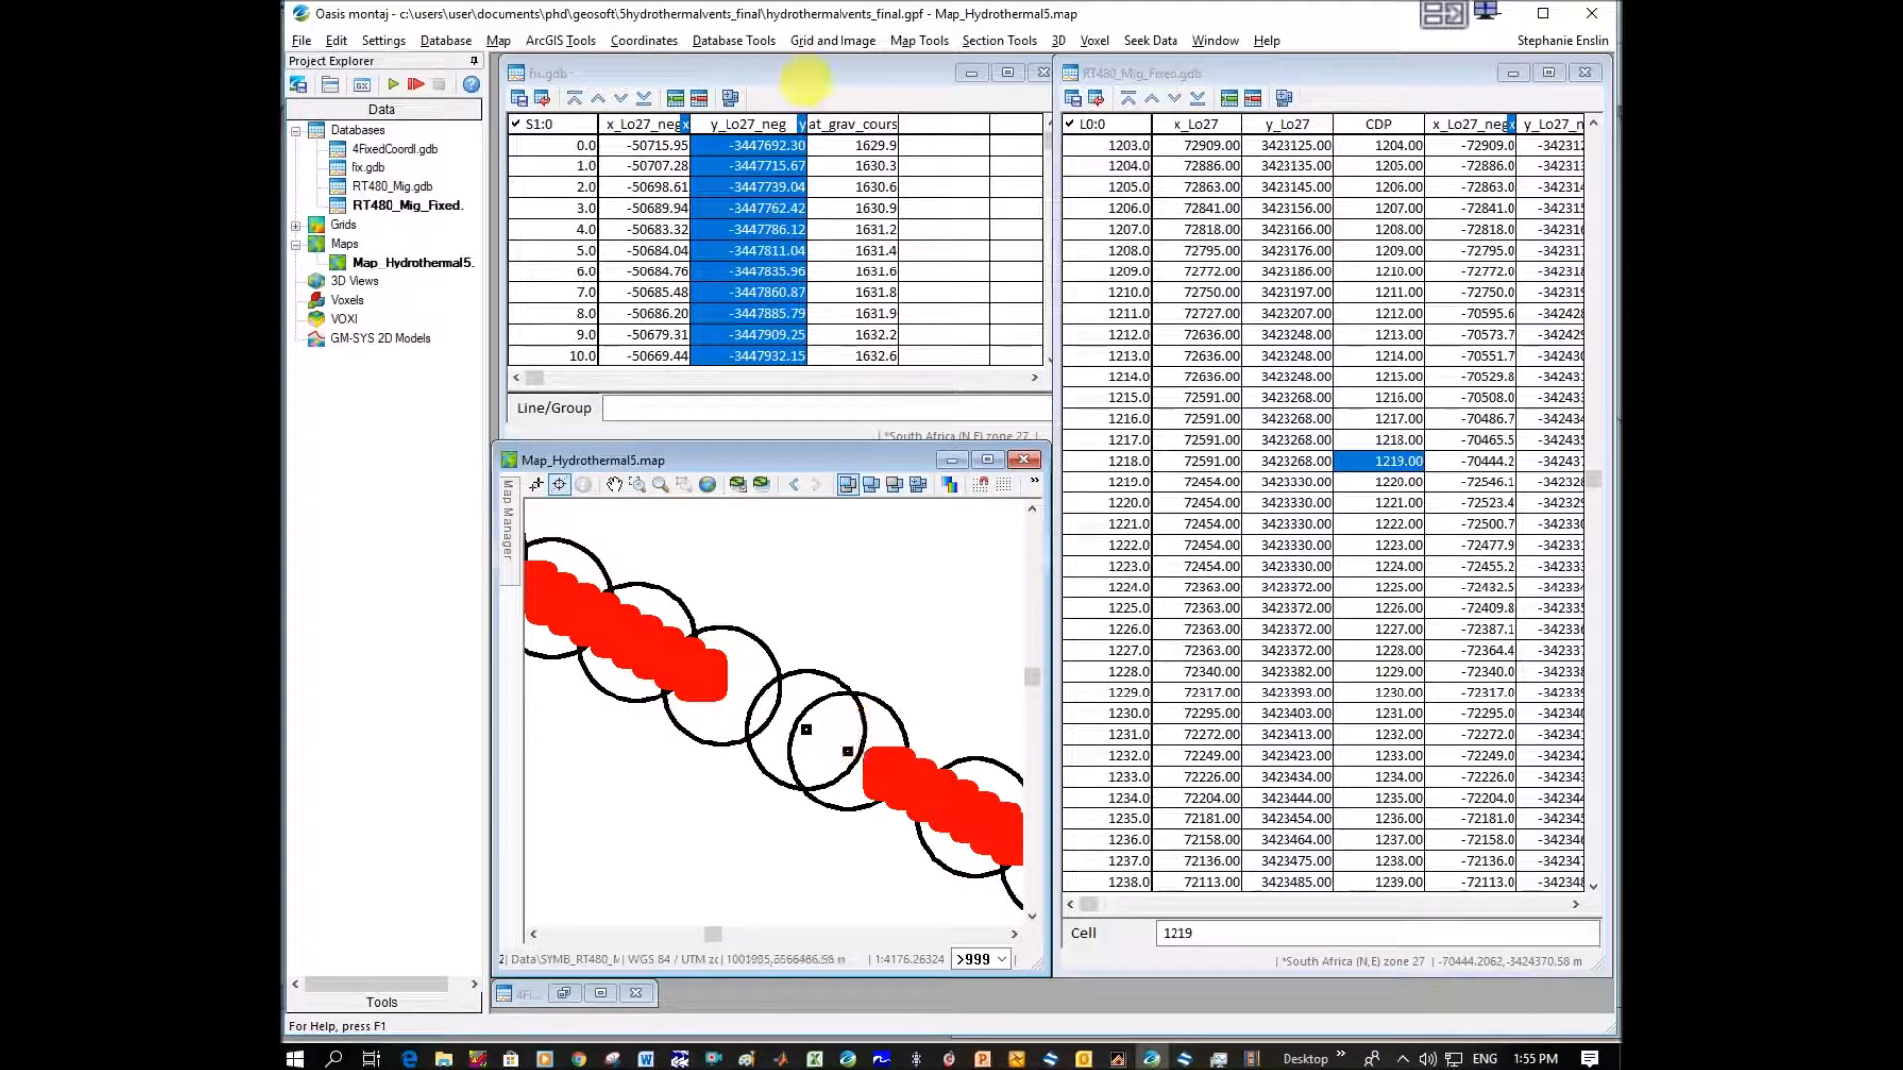
{"action": "left_click", "coordinate": [803, 74]}
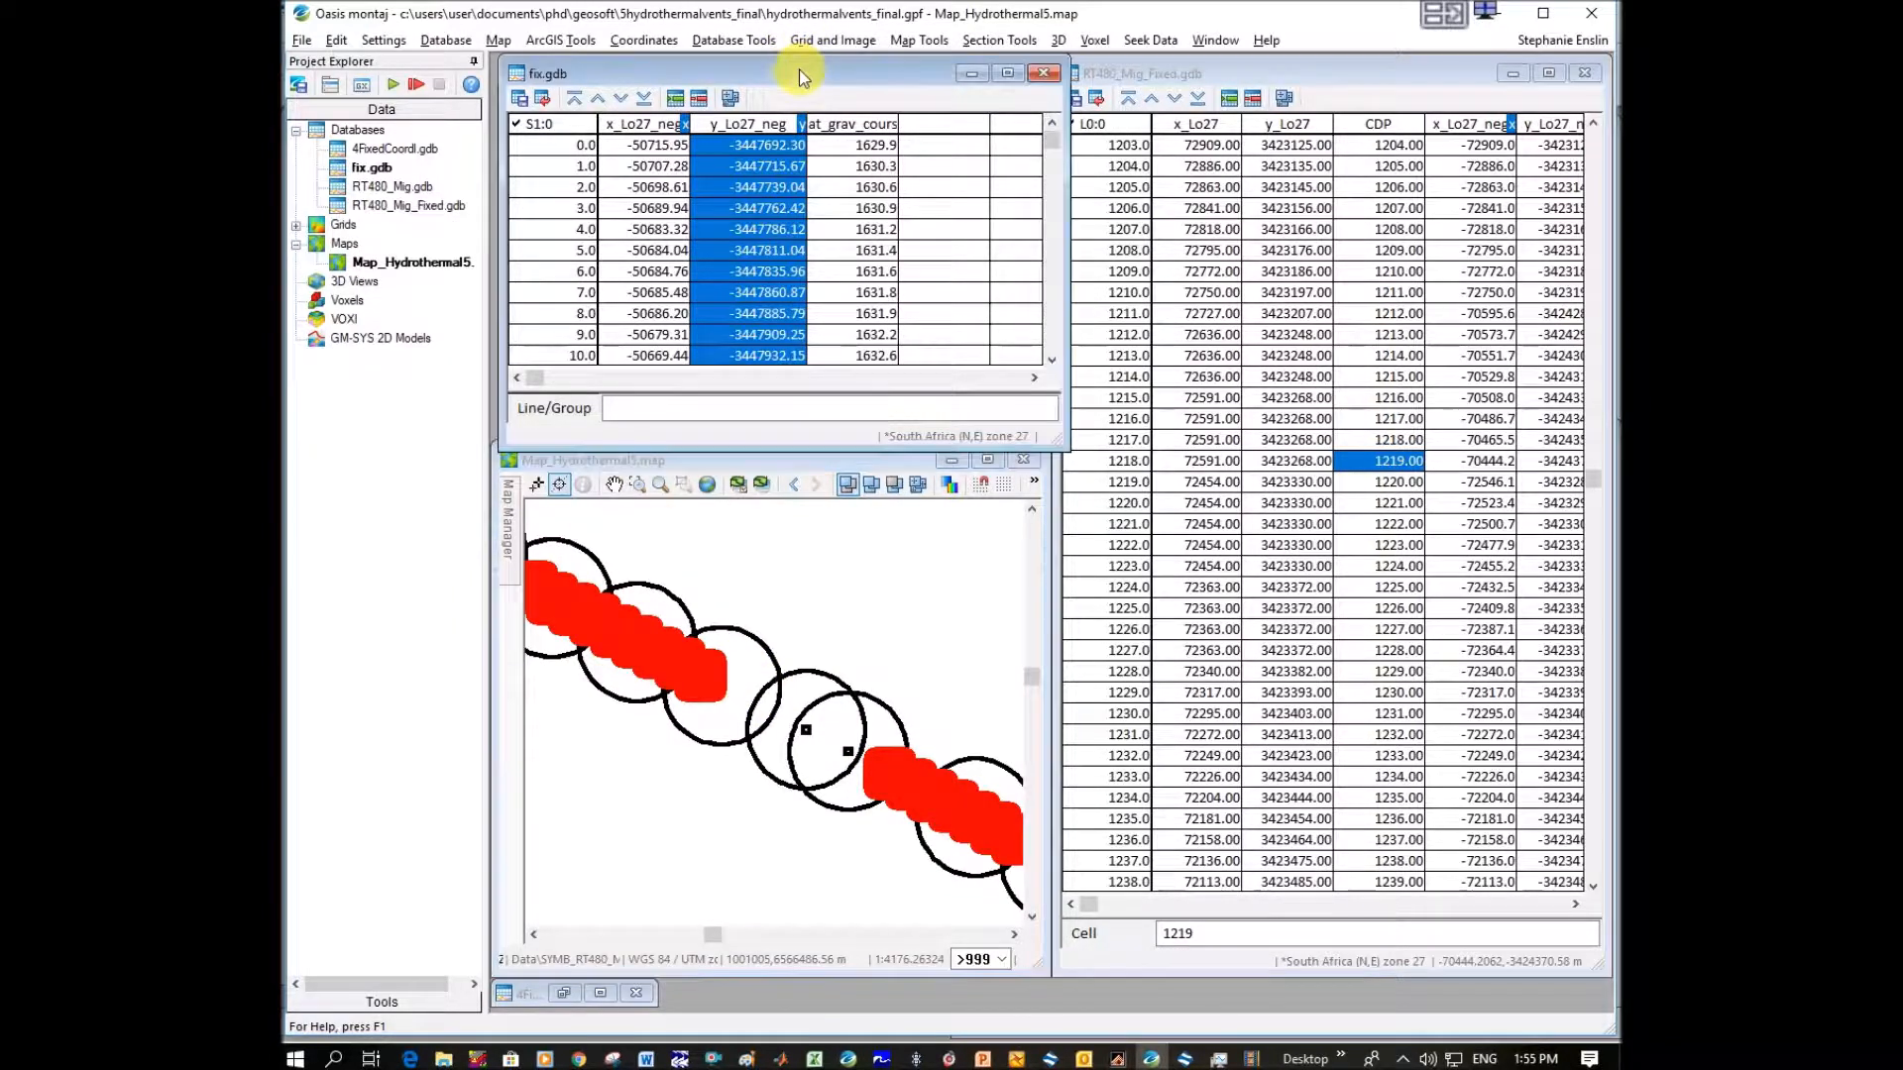
{"action": "left_click", "coordinate": [829, 40]}
{"action": "mouse_move", "coordinate": [912, 195]}
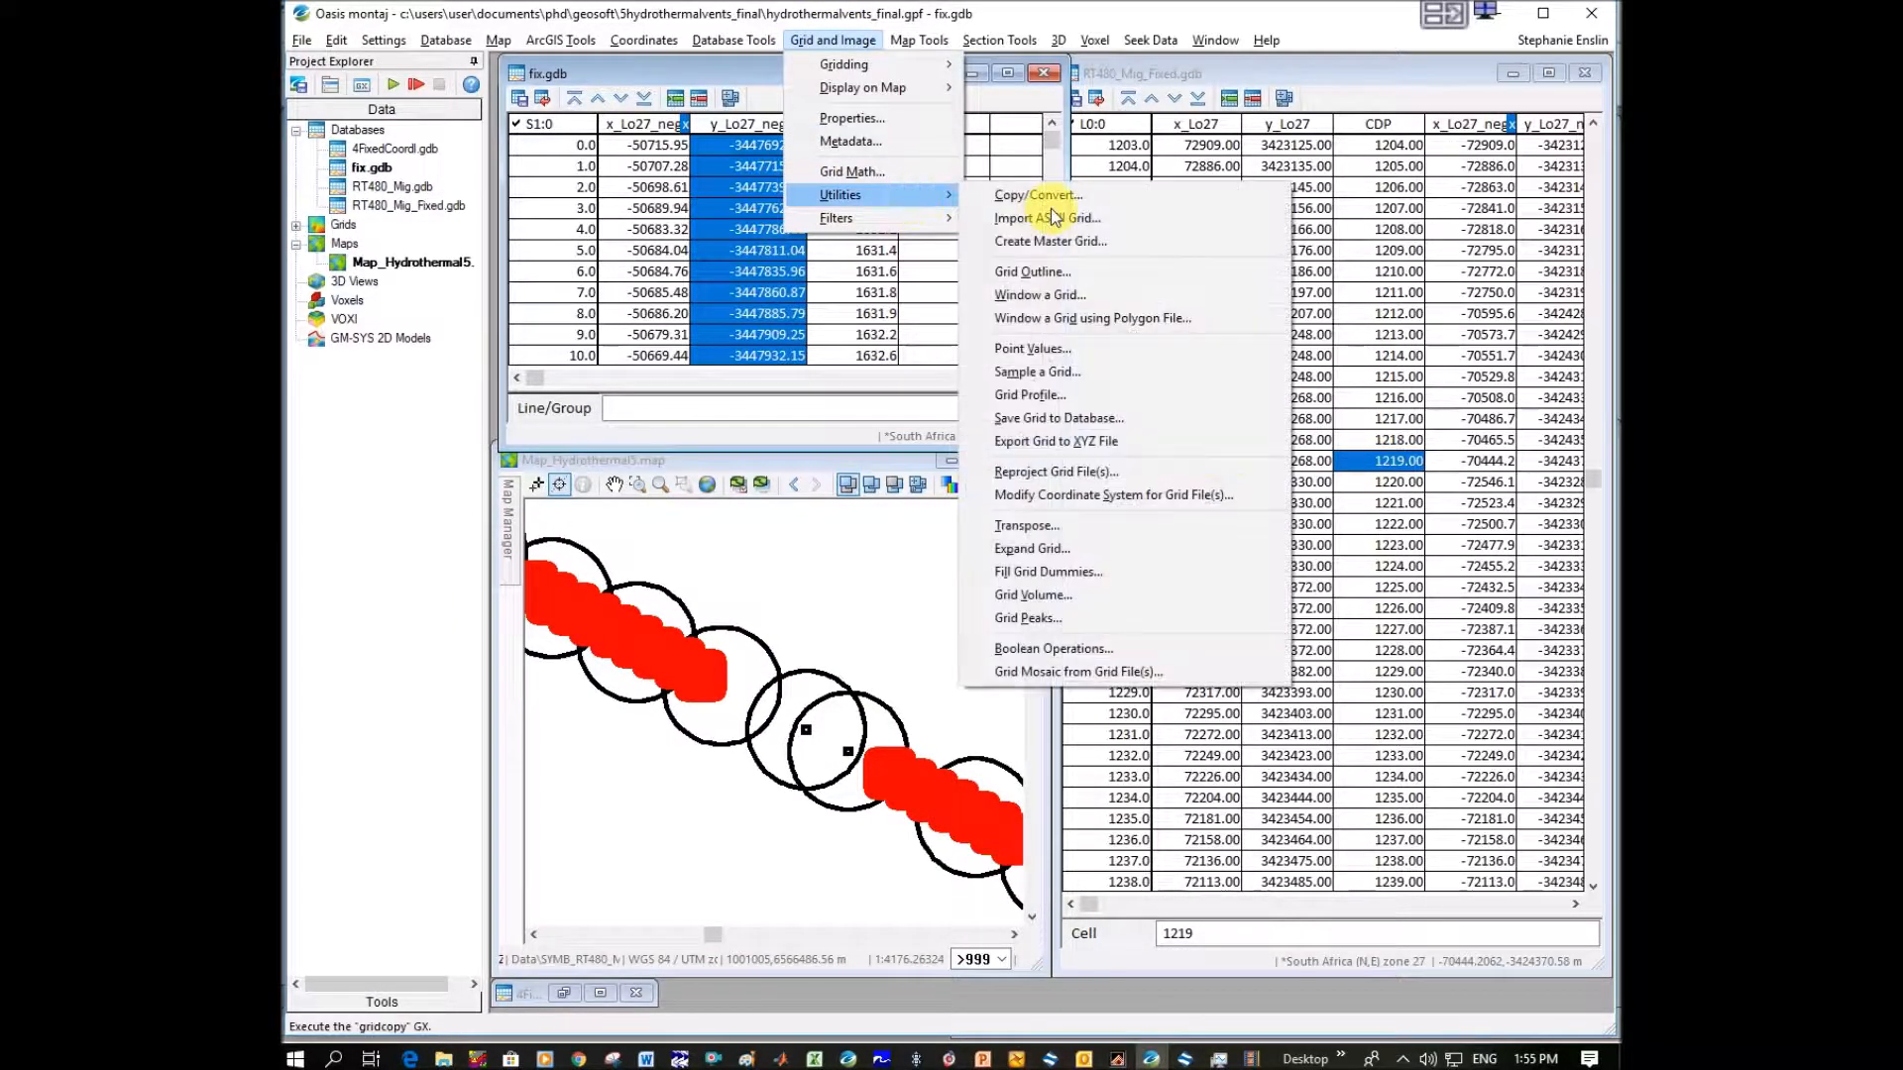
{"action": "left_click", "coordinate": [1068, 394]}
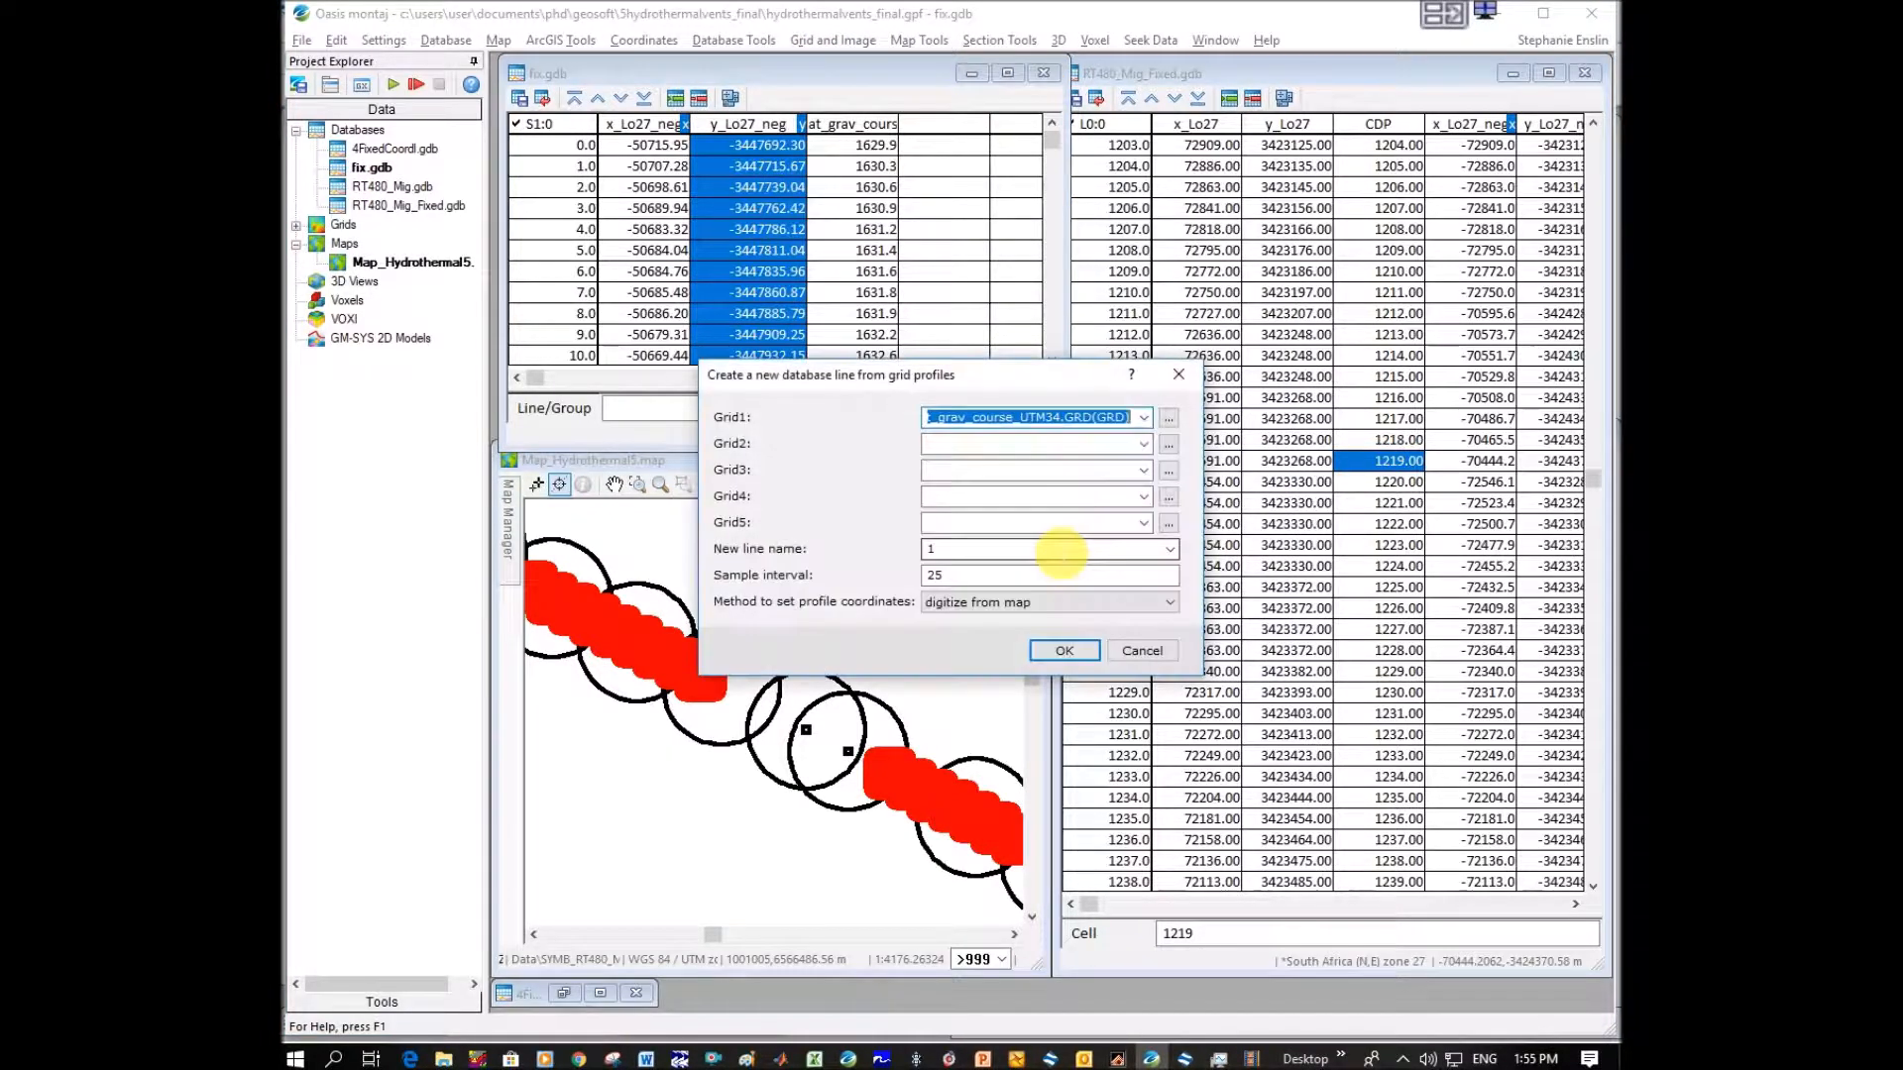
{"action": "left_click", "coordinate": [1079, 650]}
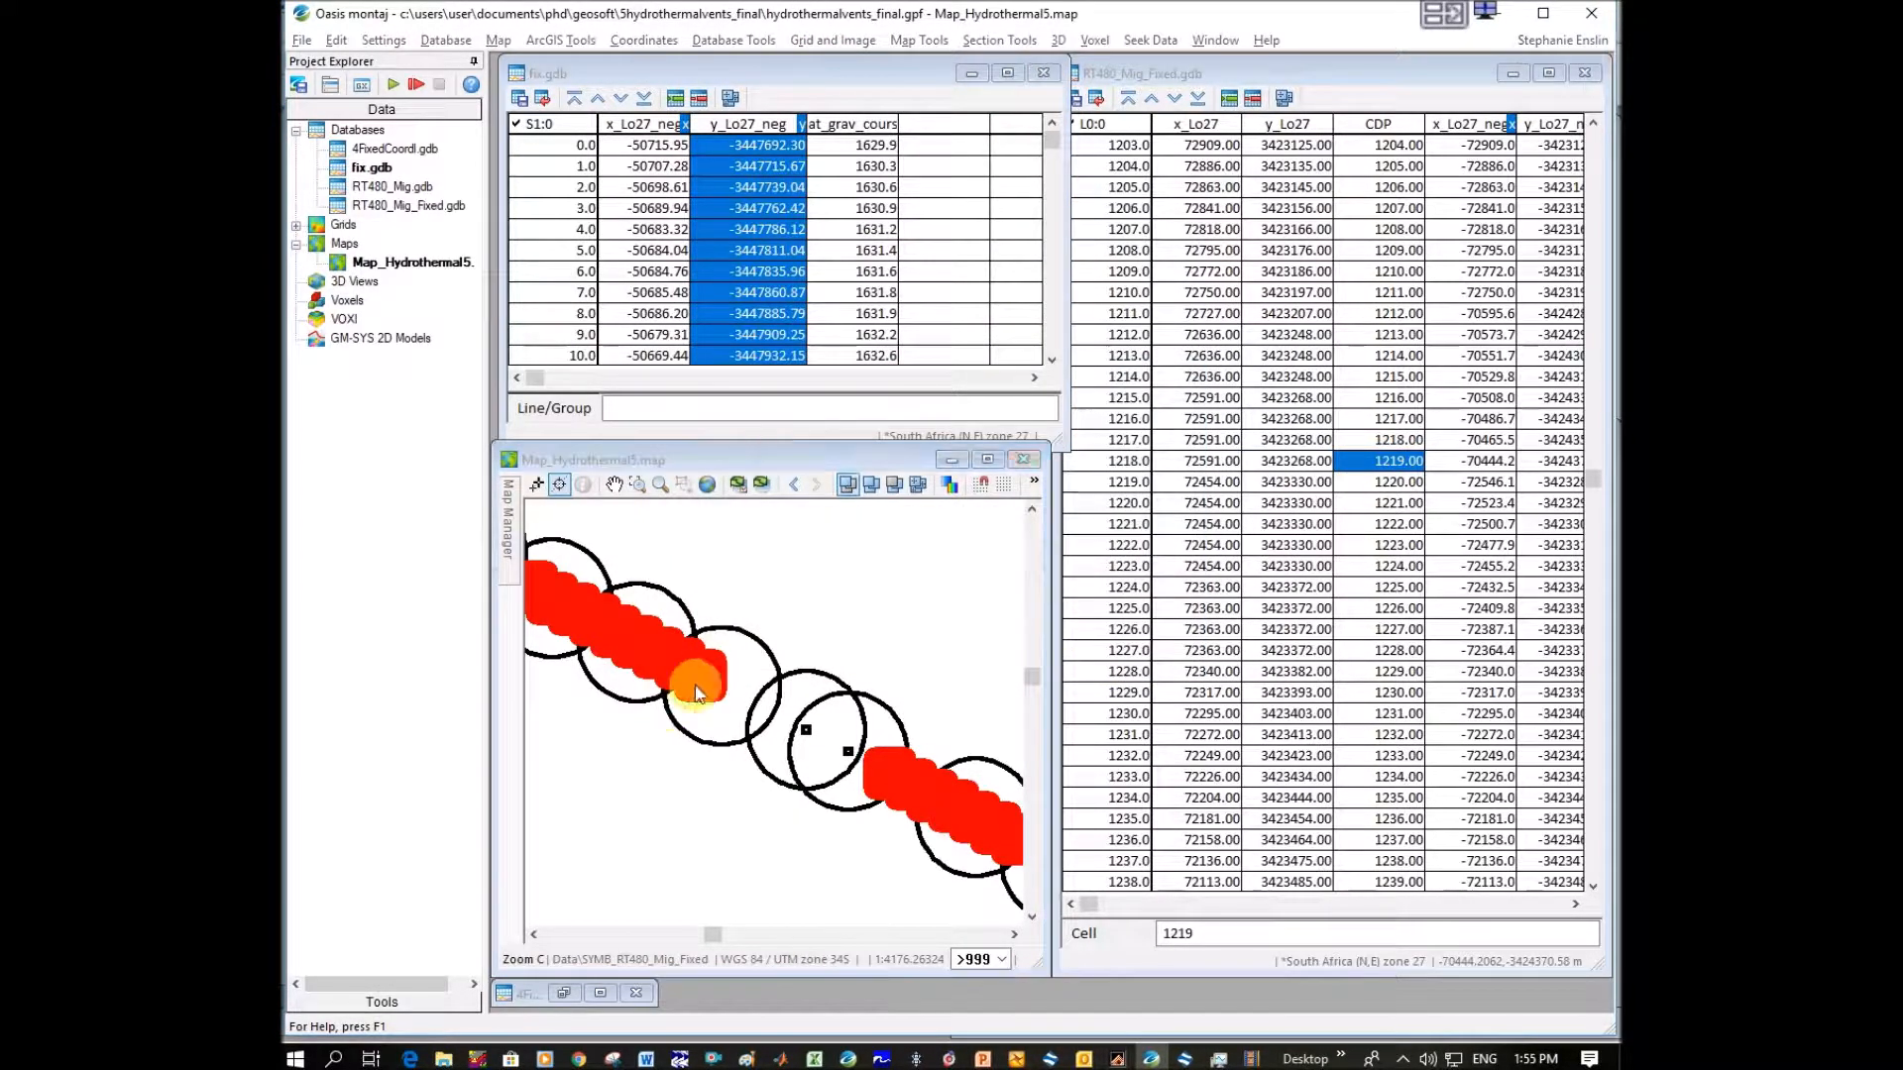
Digitize the profile across the gap between the two red point segments and overwrite the existing line in fix.gdb.
{"action": "left_click", "coordinate": [1110, 576]}
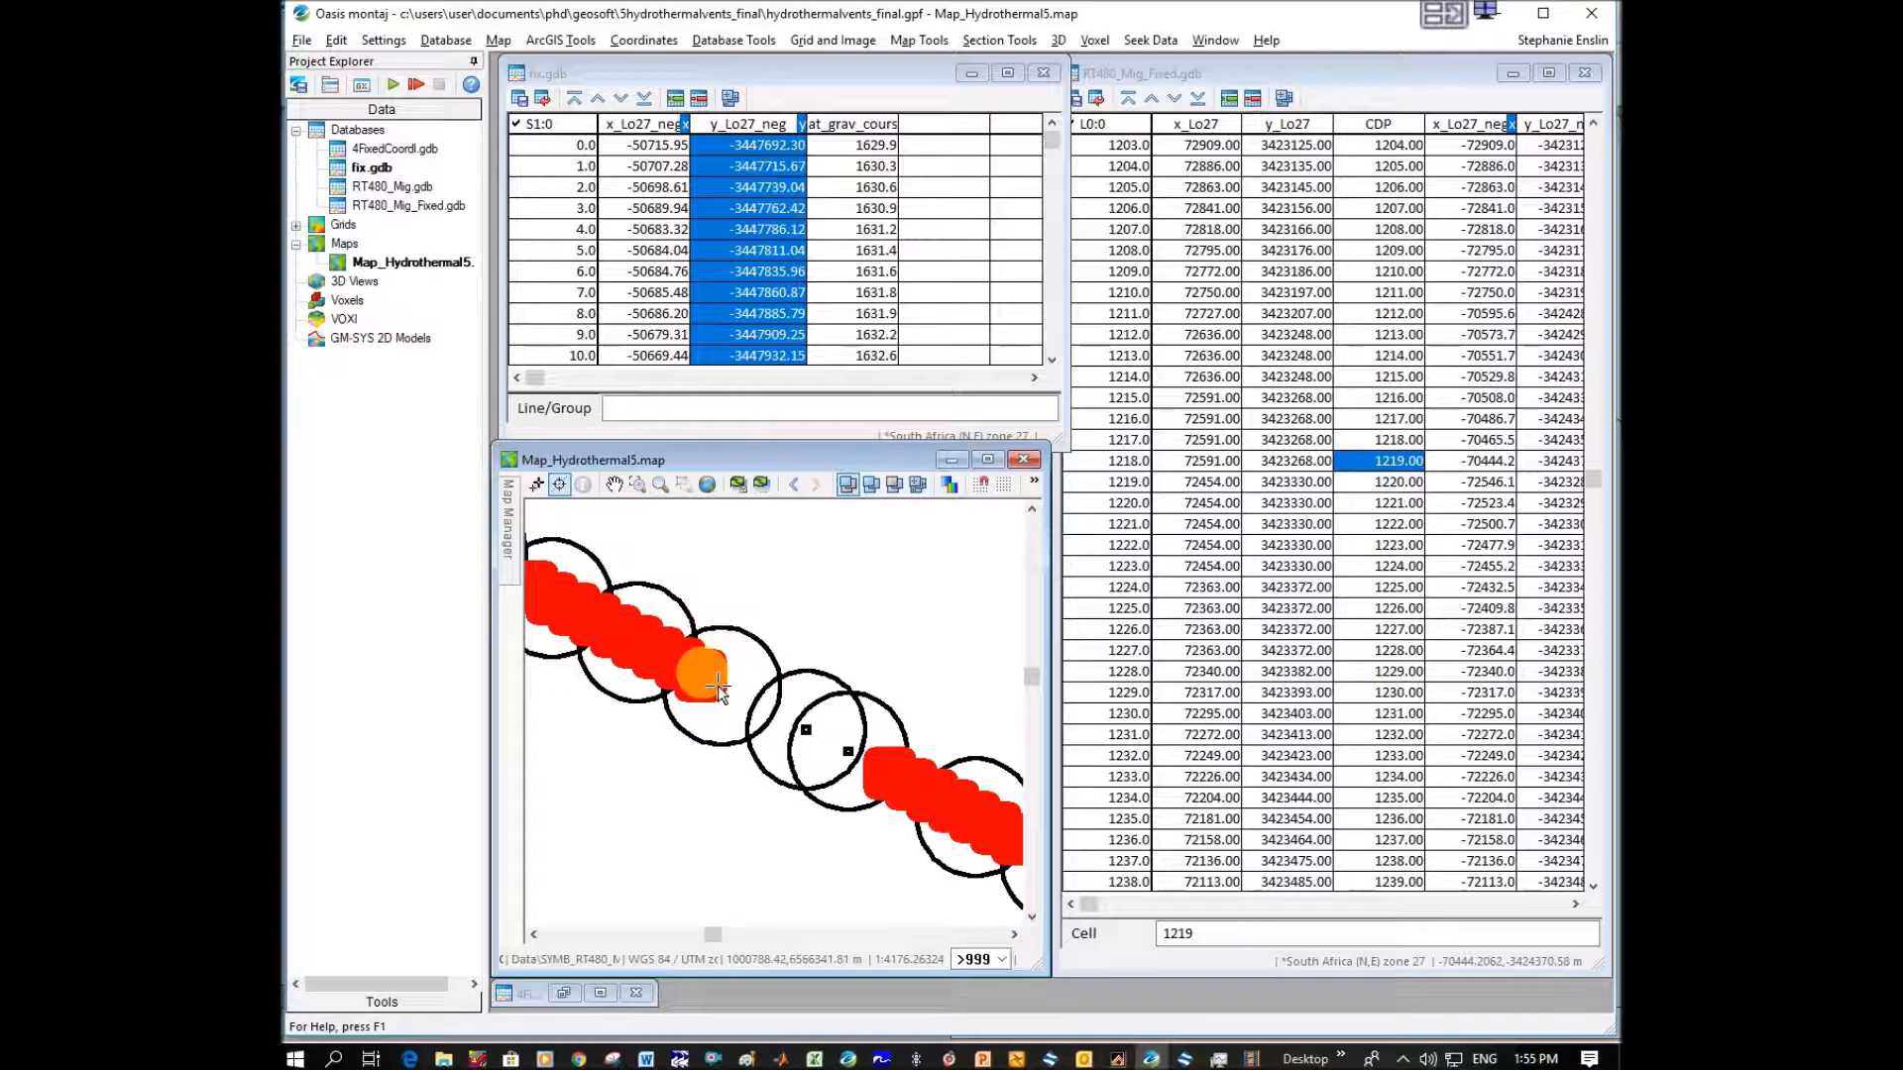
{"action": "left_click", "coordinate": [714, 684]}
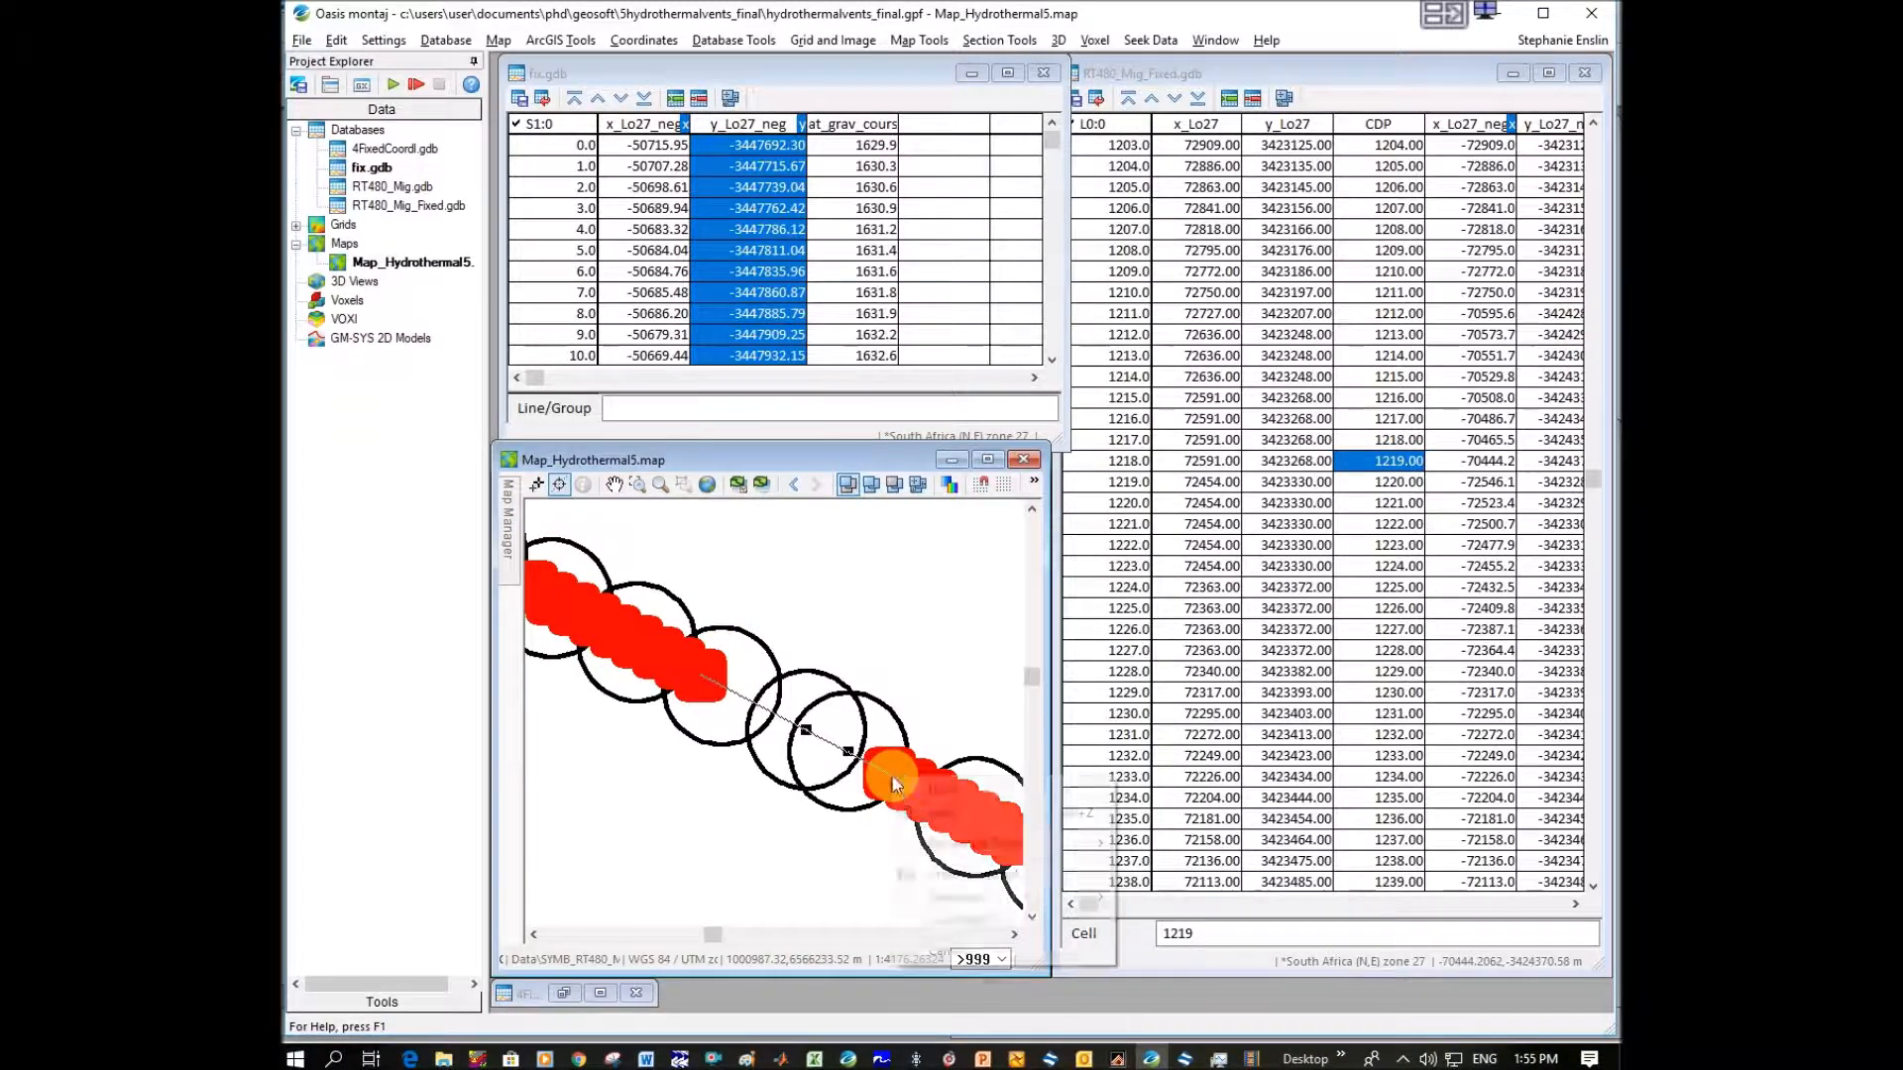
{"action": "right_click", "coordinate": [902, 786]}
{"action": "left_click", "coordinate": [989, 789]}
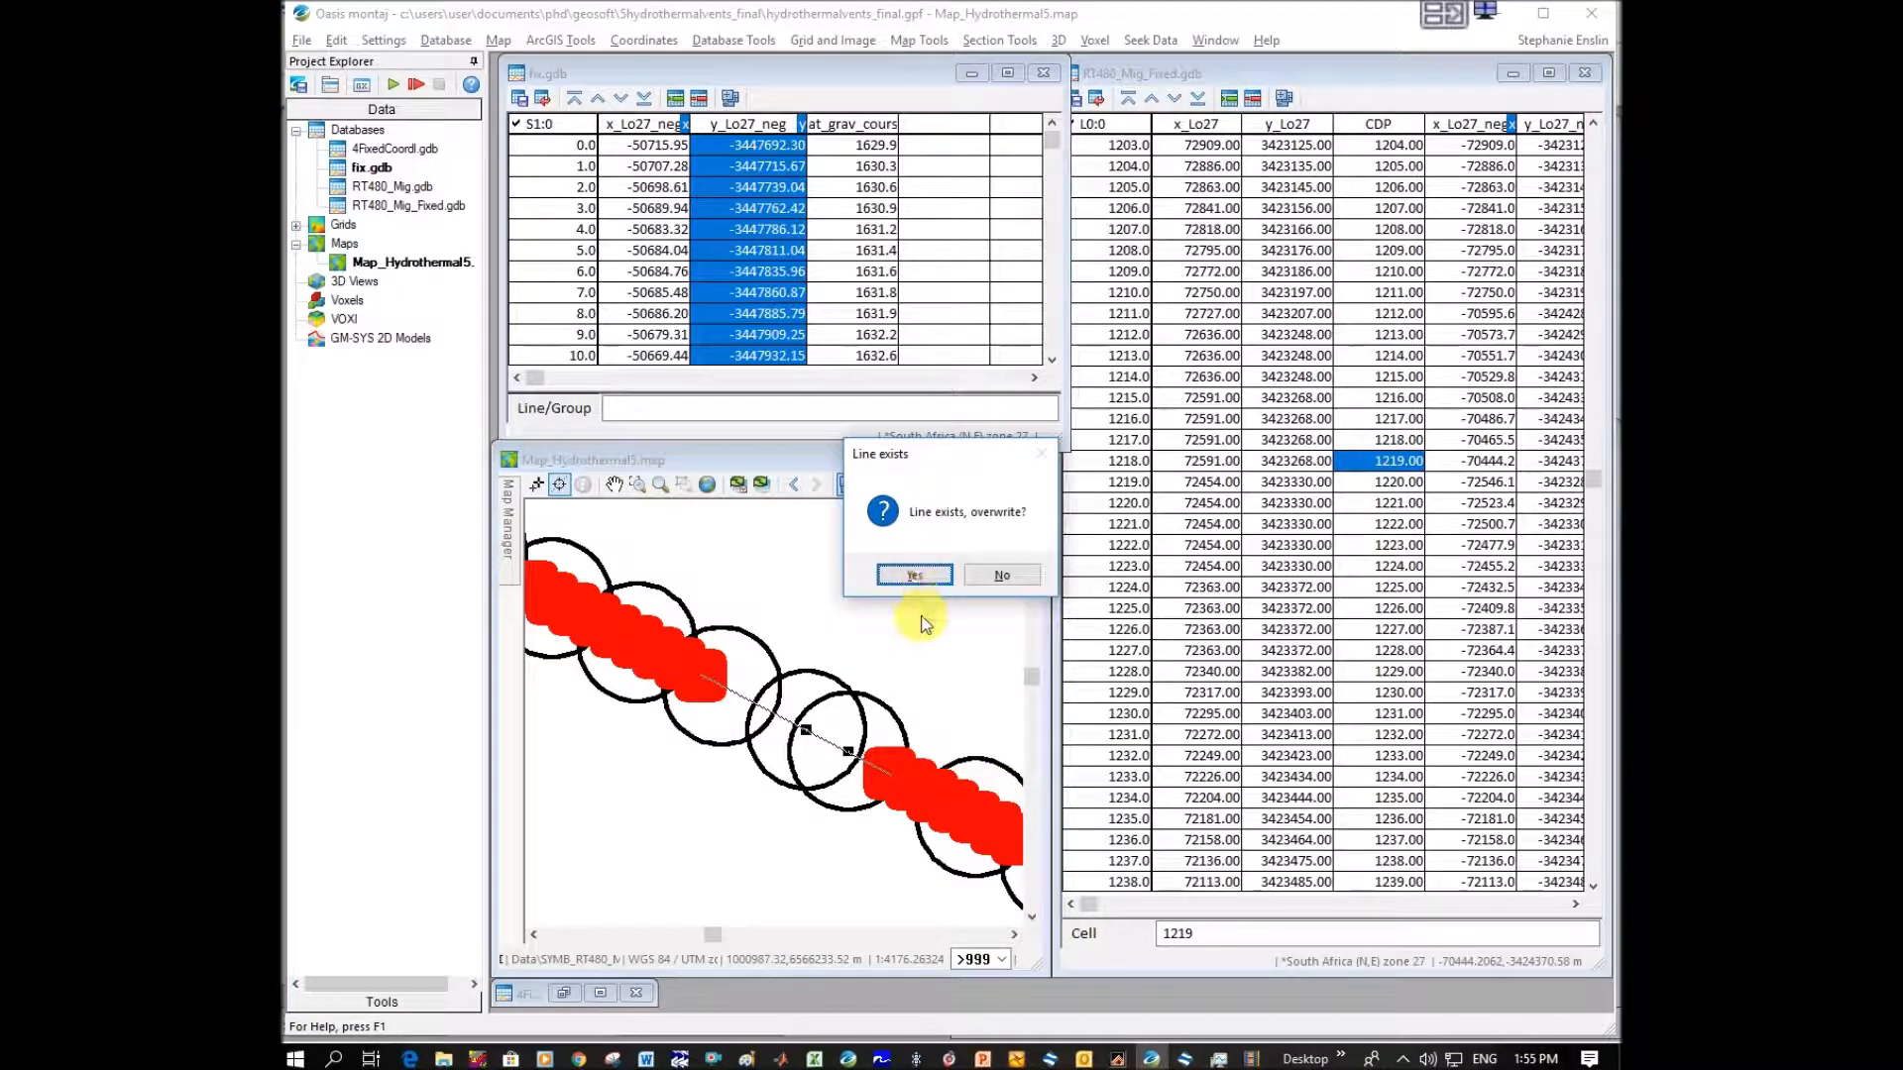
{"action": "left_click", "coordinate": [917, 576]}
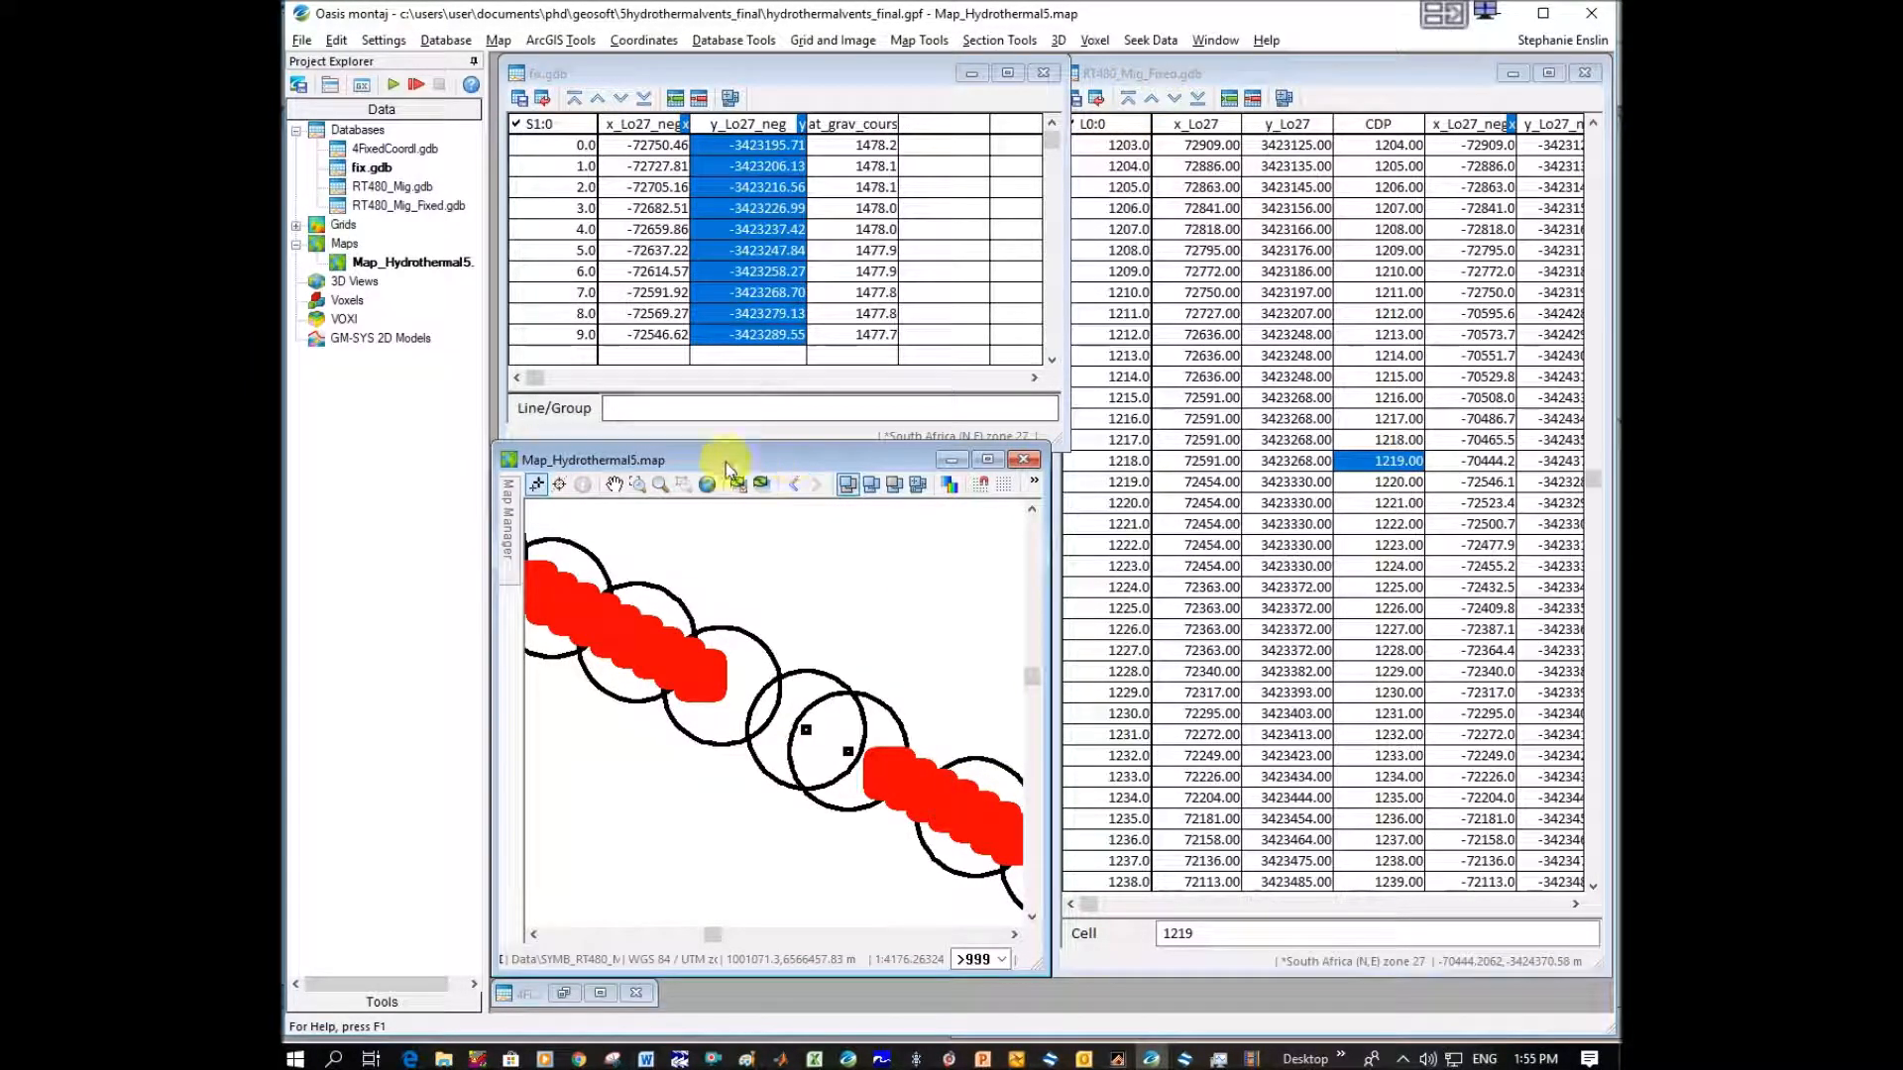
Link the map cursor to the SYMB_RT480_Mig_Fixed group and locate the last red point before the gap in the database.
{"action": "left_click", "coordinate": [559, 483]}
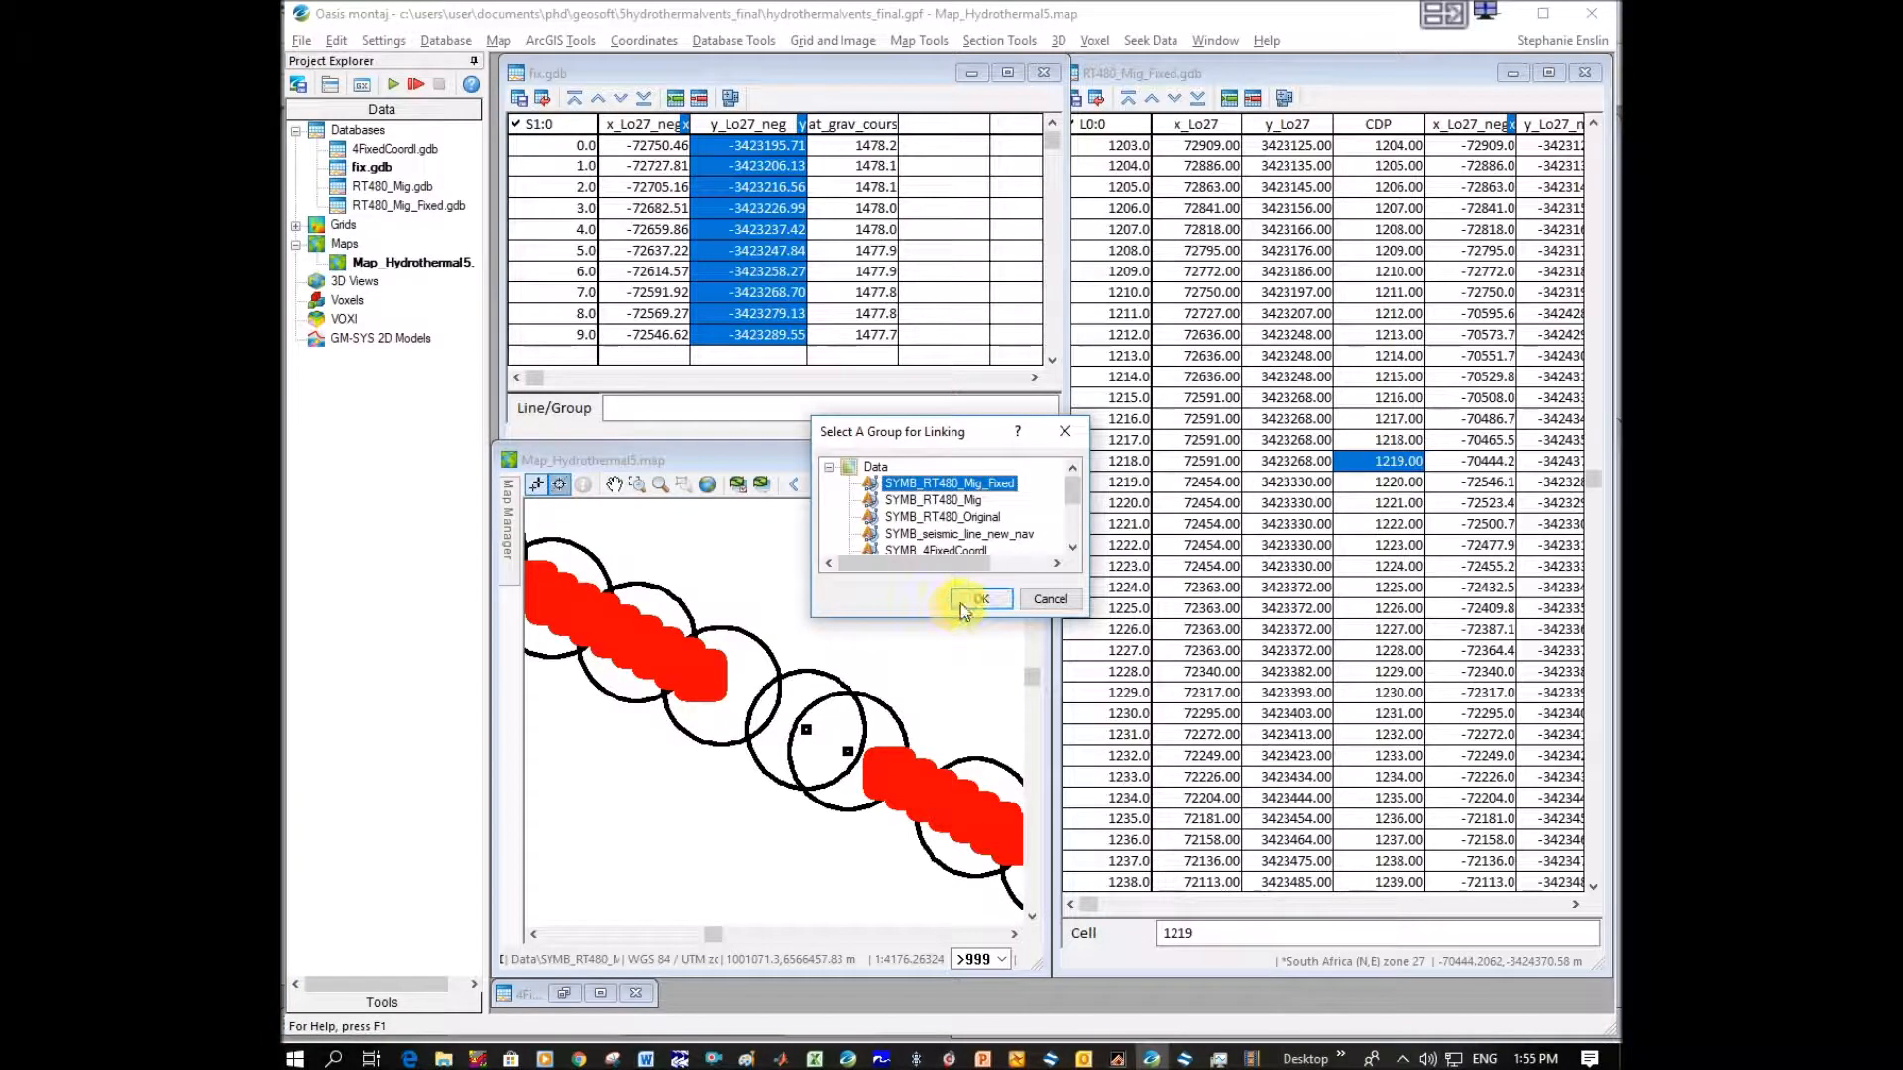
{"action": "left_click", "coordinate": [979, 599]}
{"action": "left_click", "coordinate": [707, 682]}
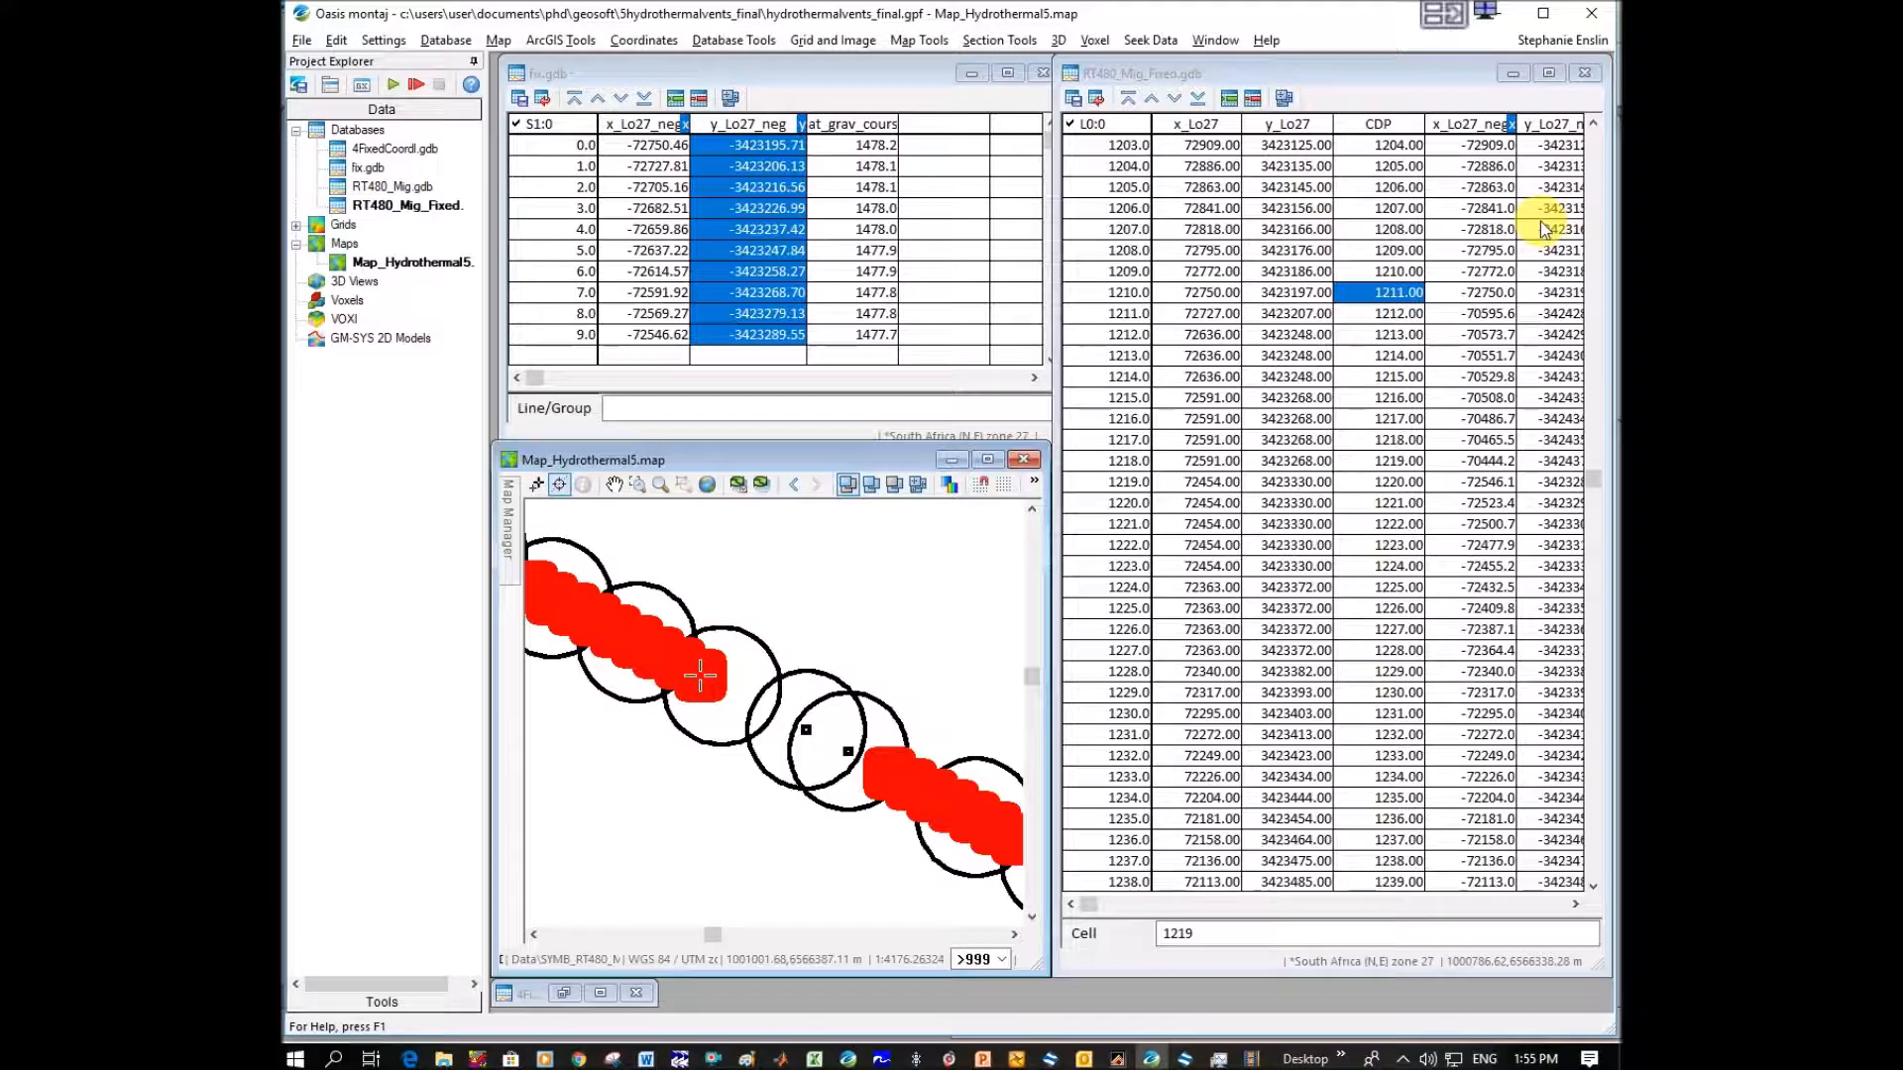
Replace the x_Lo27_neg and y_Lo27_neg coordinates in RT480_Mig_Fixed.gdb from CDP 1211 onward with the digitized values from fix.gdb.
{"action": "left_click", "coordinate": [1576, 904]}
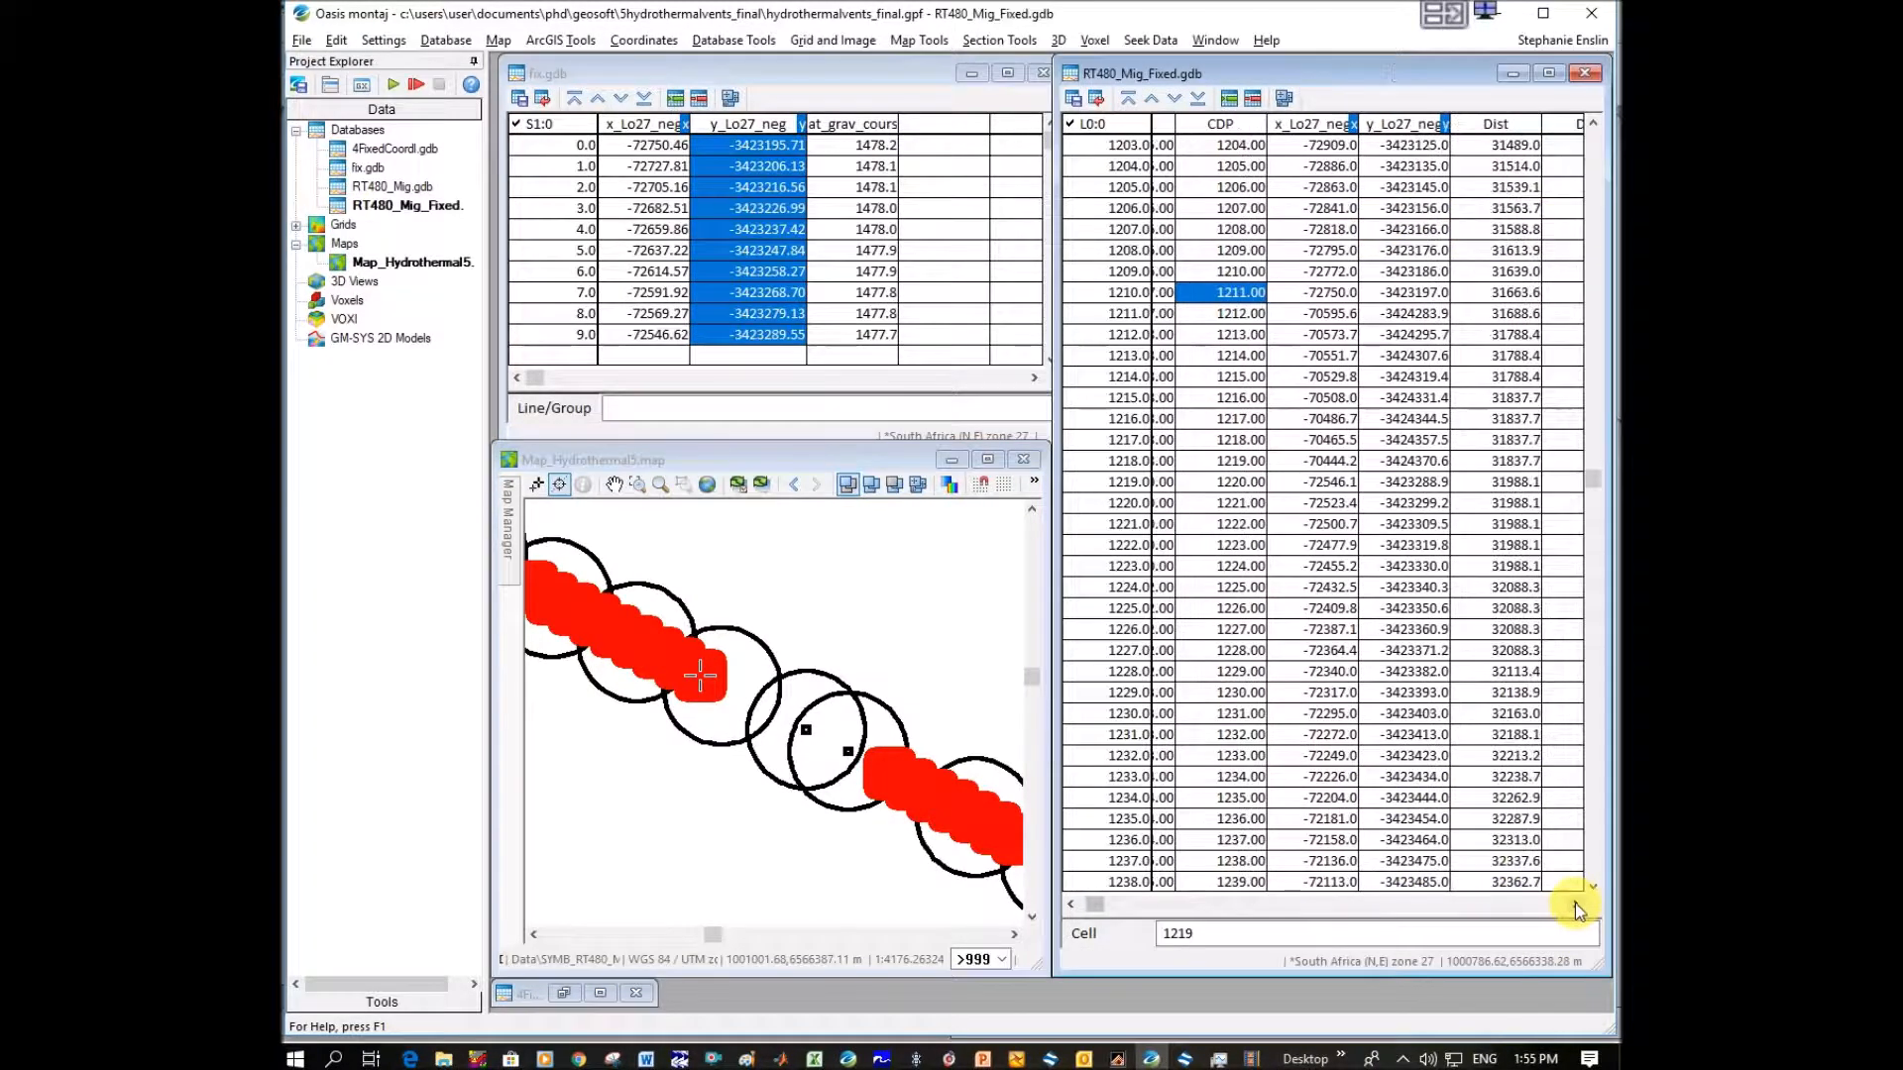
{"action": "left_click", "coordinate": [644, 127]}
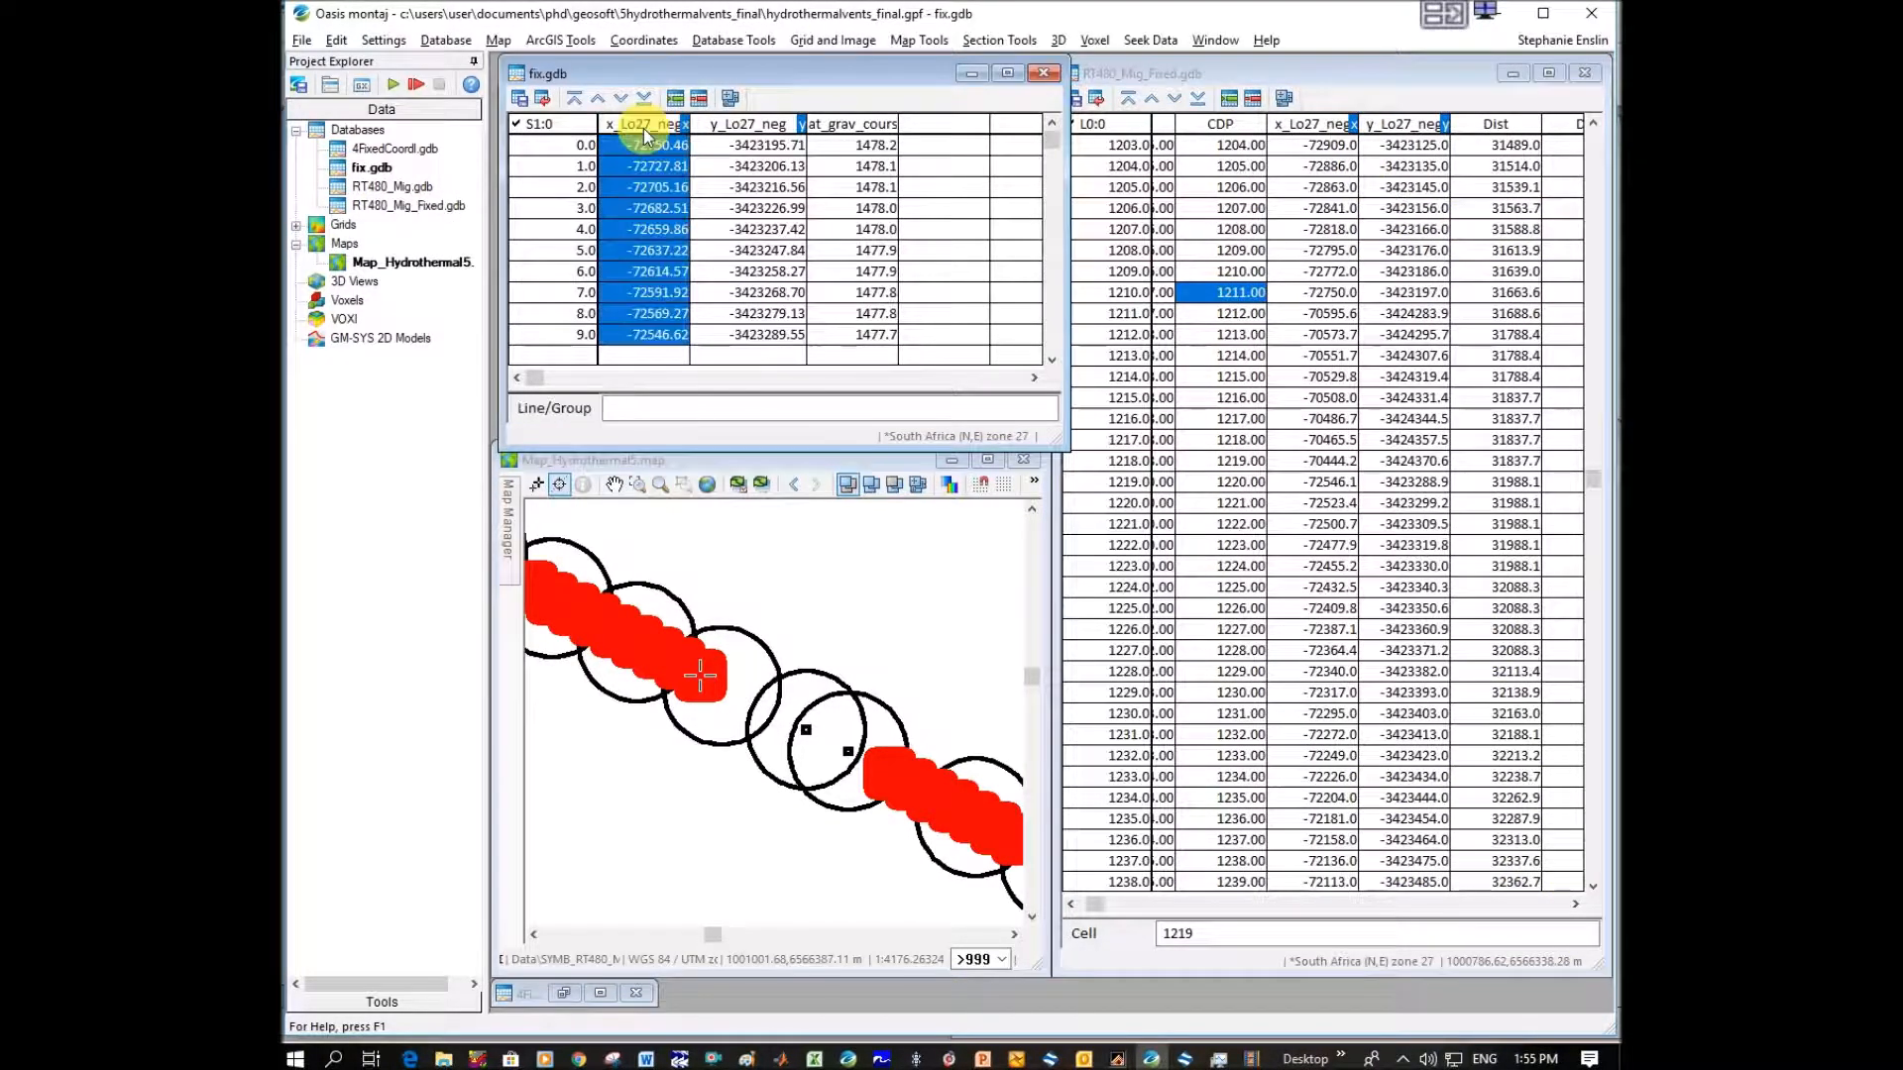
{"action": "key", "text": "ctrl+c"}
{"action": "left_click", "coordinate": [1318, 292]}
{"action": "key", "text": "ctrl+v"}
{"action": "left_click", "coordinate": [765, 127]}
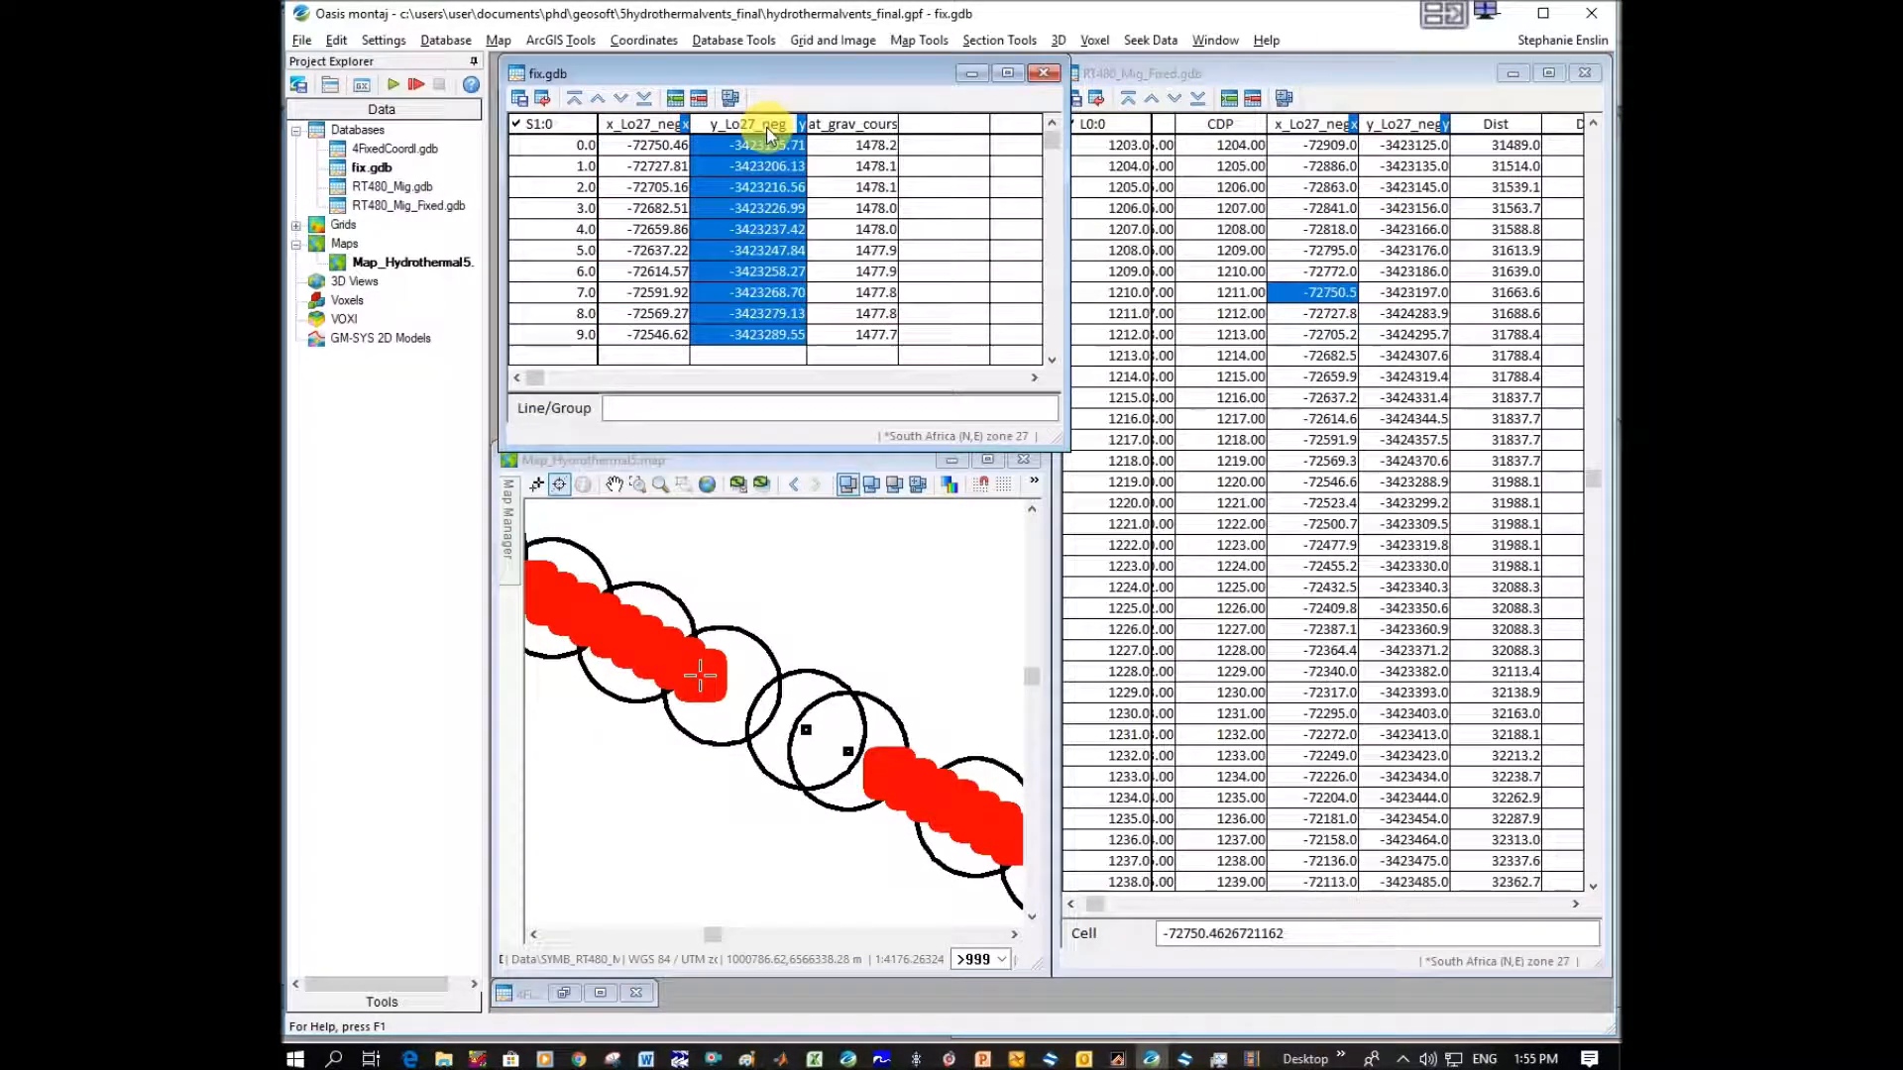
{"action": "key", "text": "ctrl+c"}
{"action": "left_click", "coordinate": [1419, 292]}
{"action": "key", "text": "ctrl+v"}
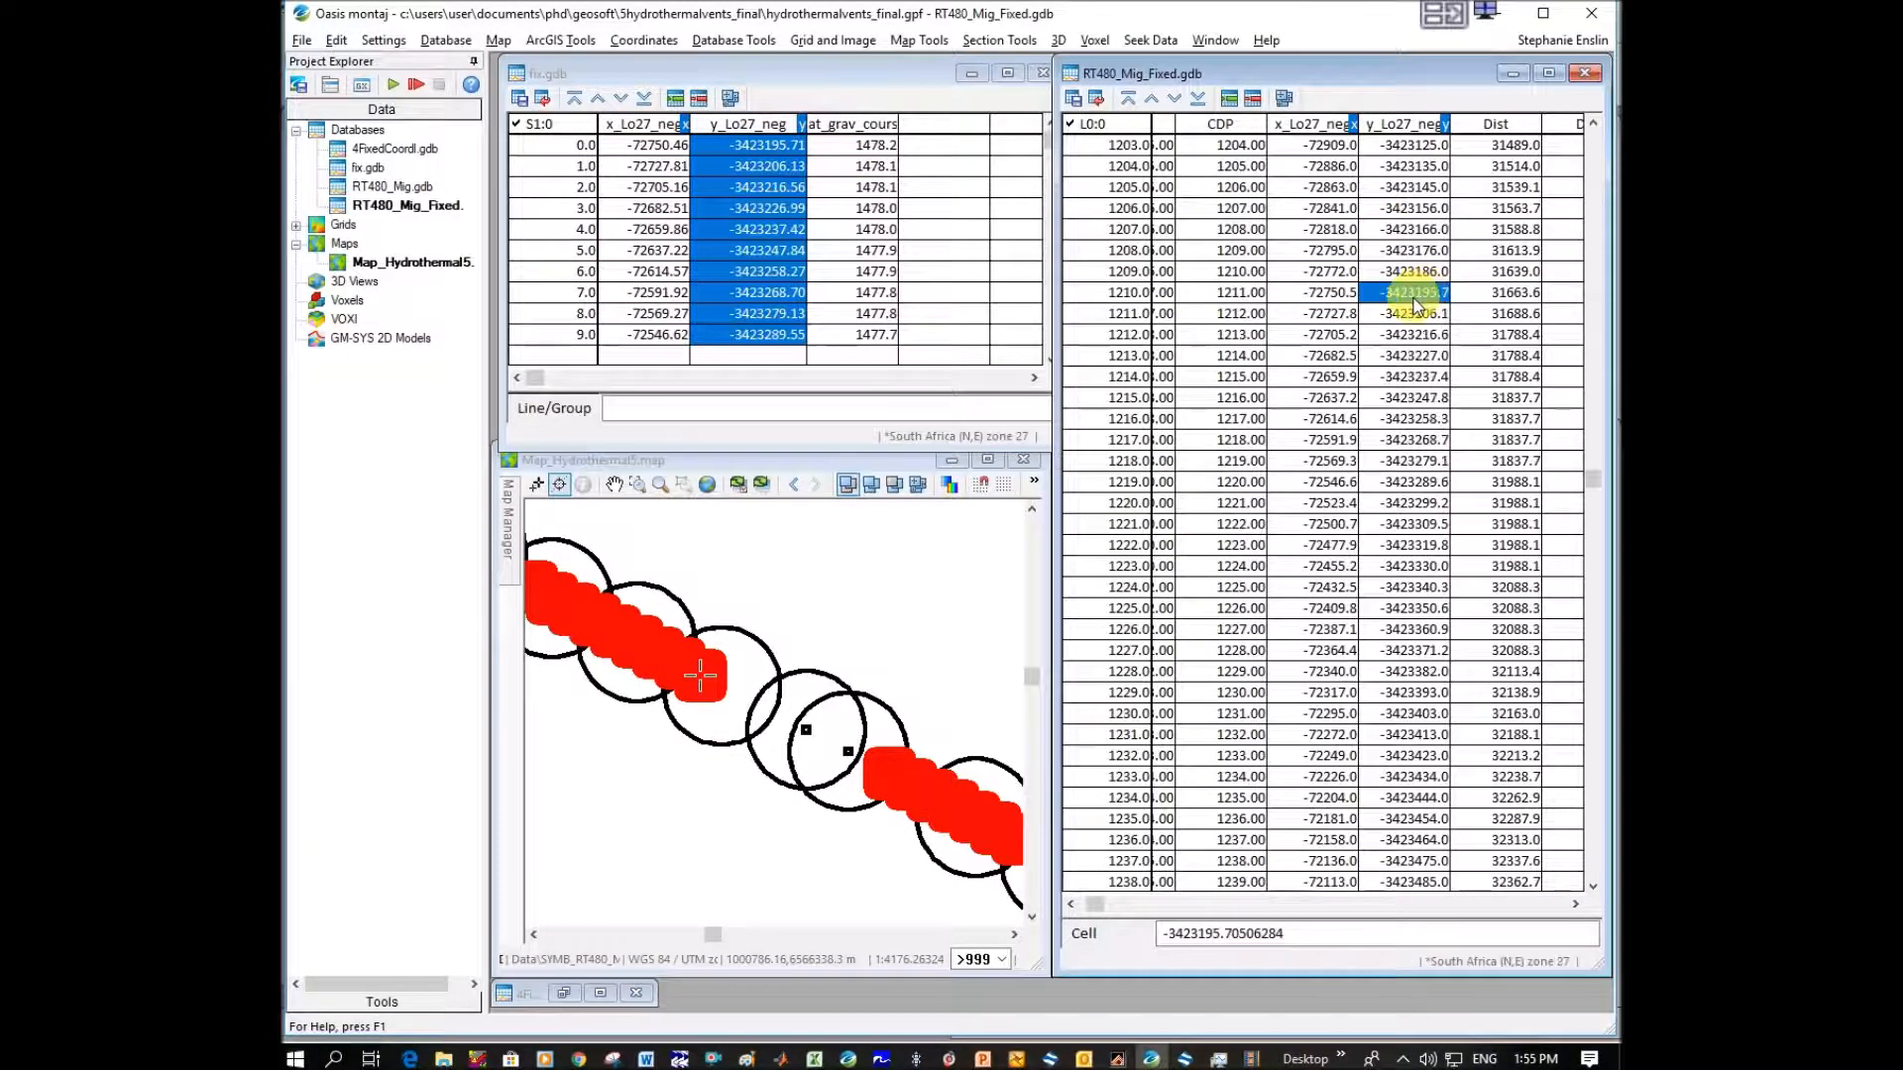
Replot the RT480_Mig_Fixed locations on the map as red 0.05 mm dots with x_Lo27_neg as mask channel, grouped by line.
{"action": "left_click", "coordinate": [900, 45]}
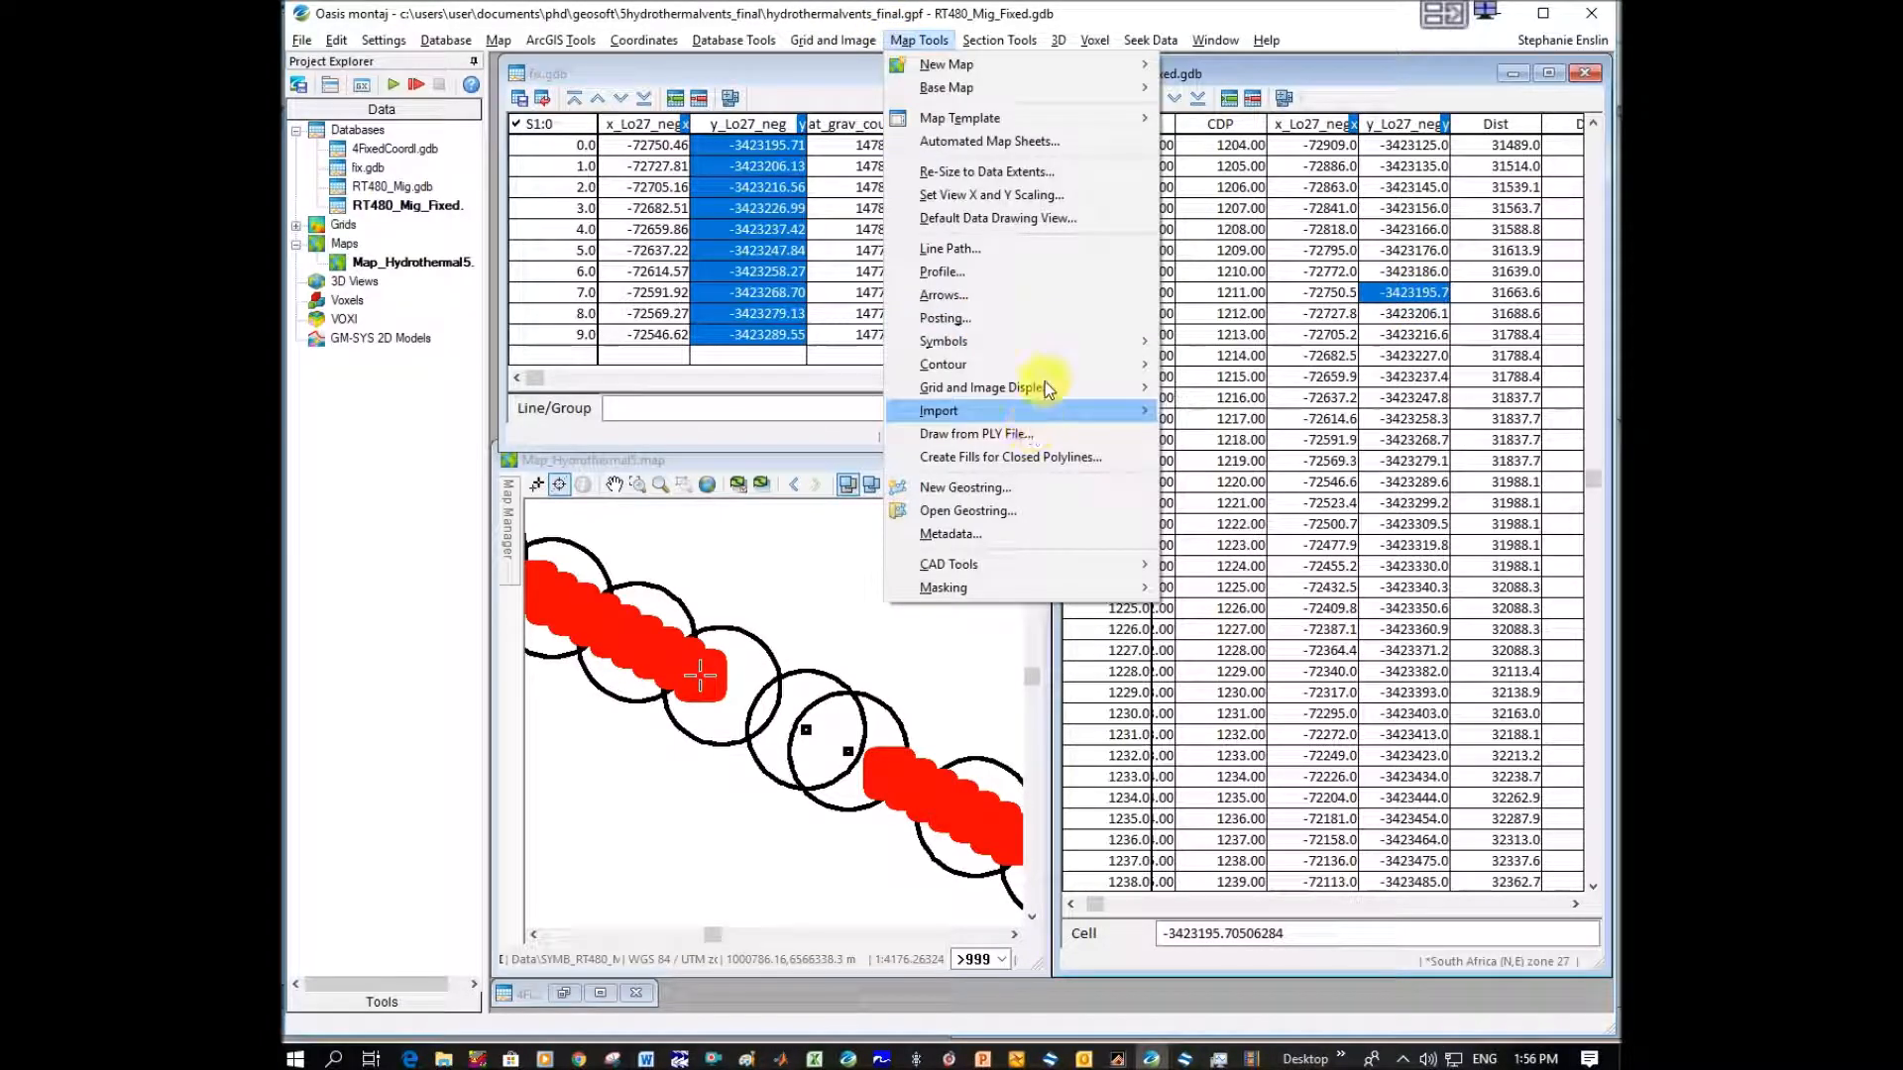
{"action": "mouse_move", "coordinate": [1080, 342]}
{"action": "left_click", "coordinate": [1201, 341]}
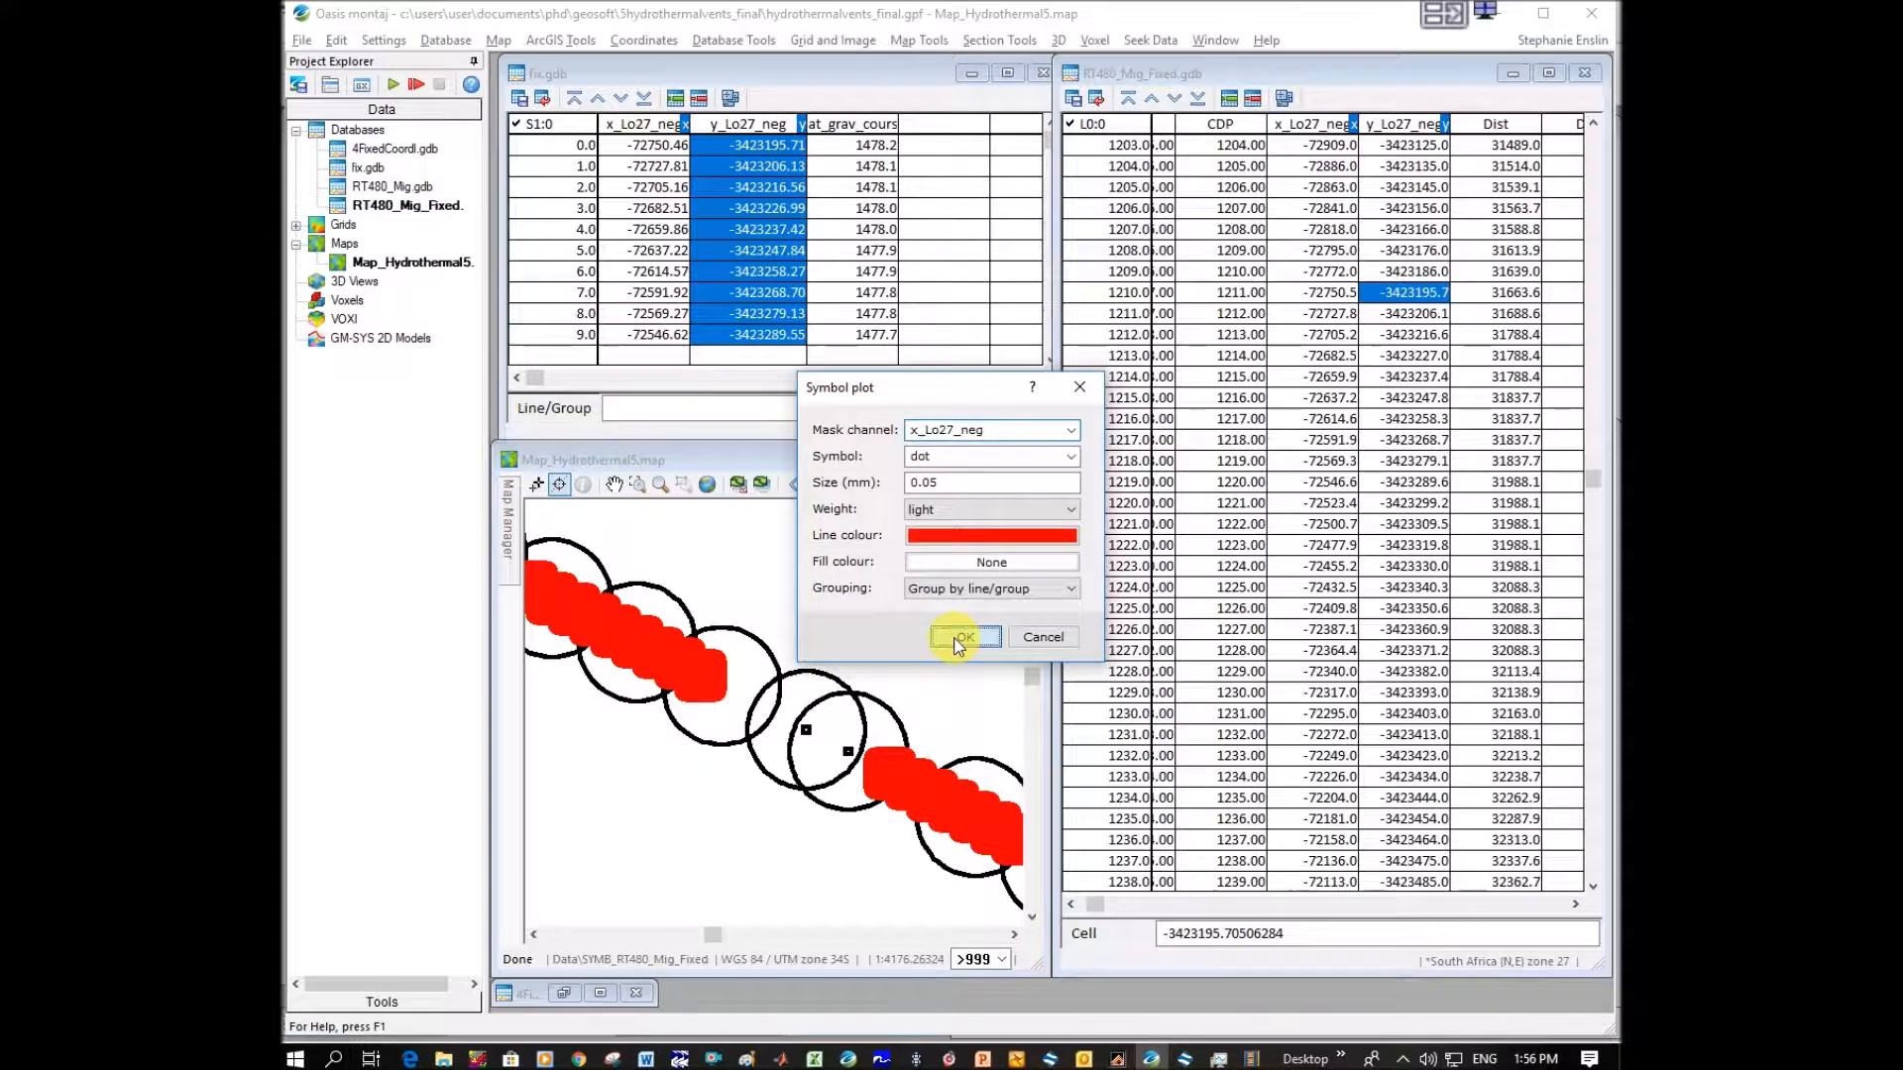
{"action": "left_click", "coordinate": [958, 640]}
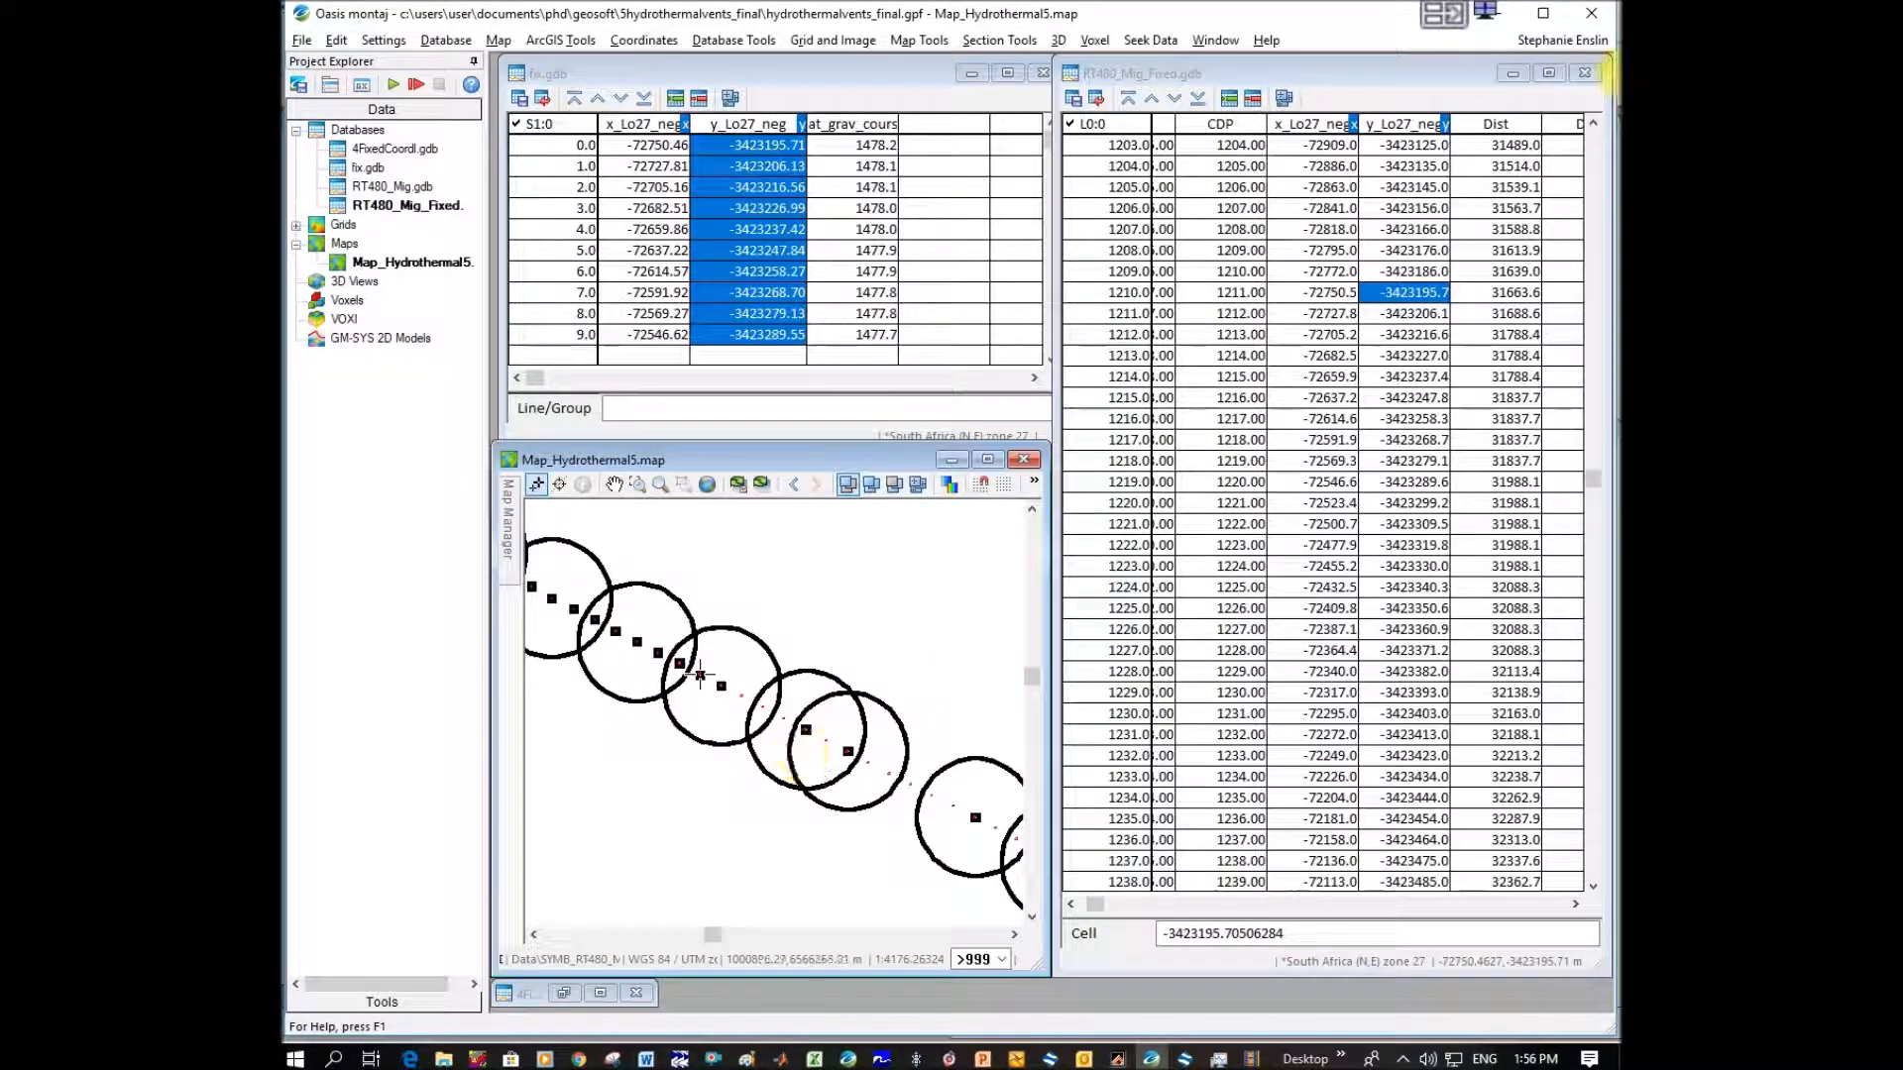
{"action": "left_click_drag", "start_coordinate": [1598, 483], "coordinate": [1613, 111]}
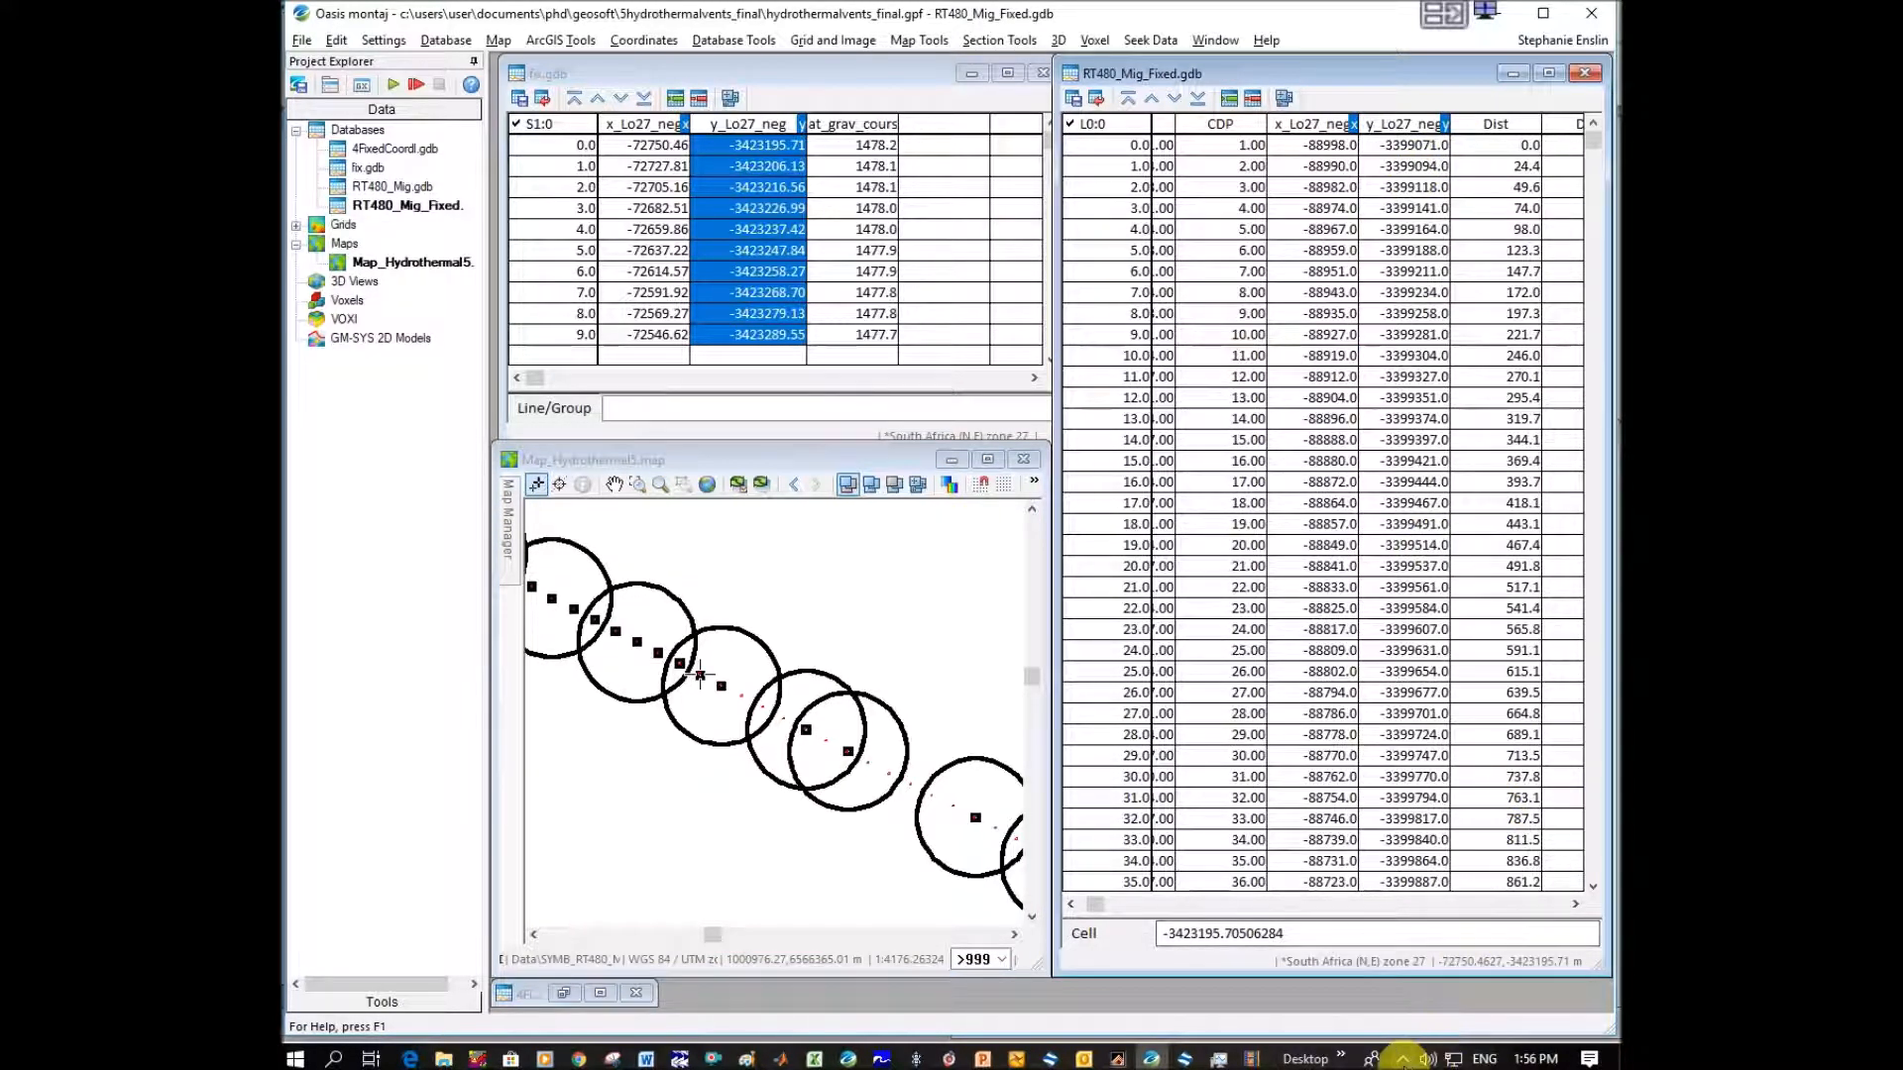
{"action": "left_click", "coordinate": [1403, 1058]}
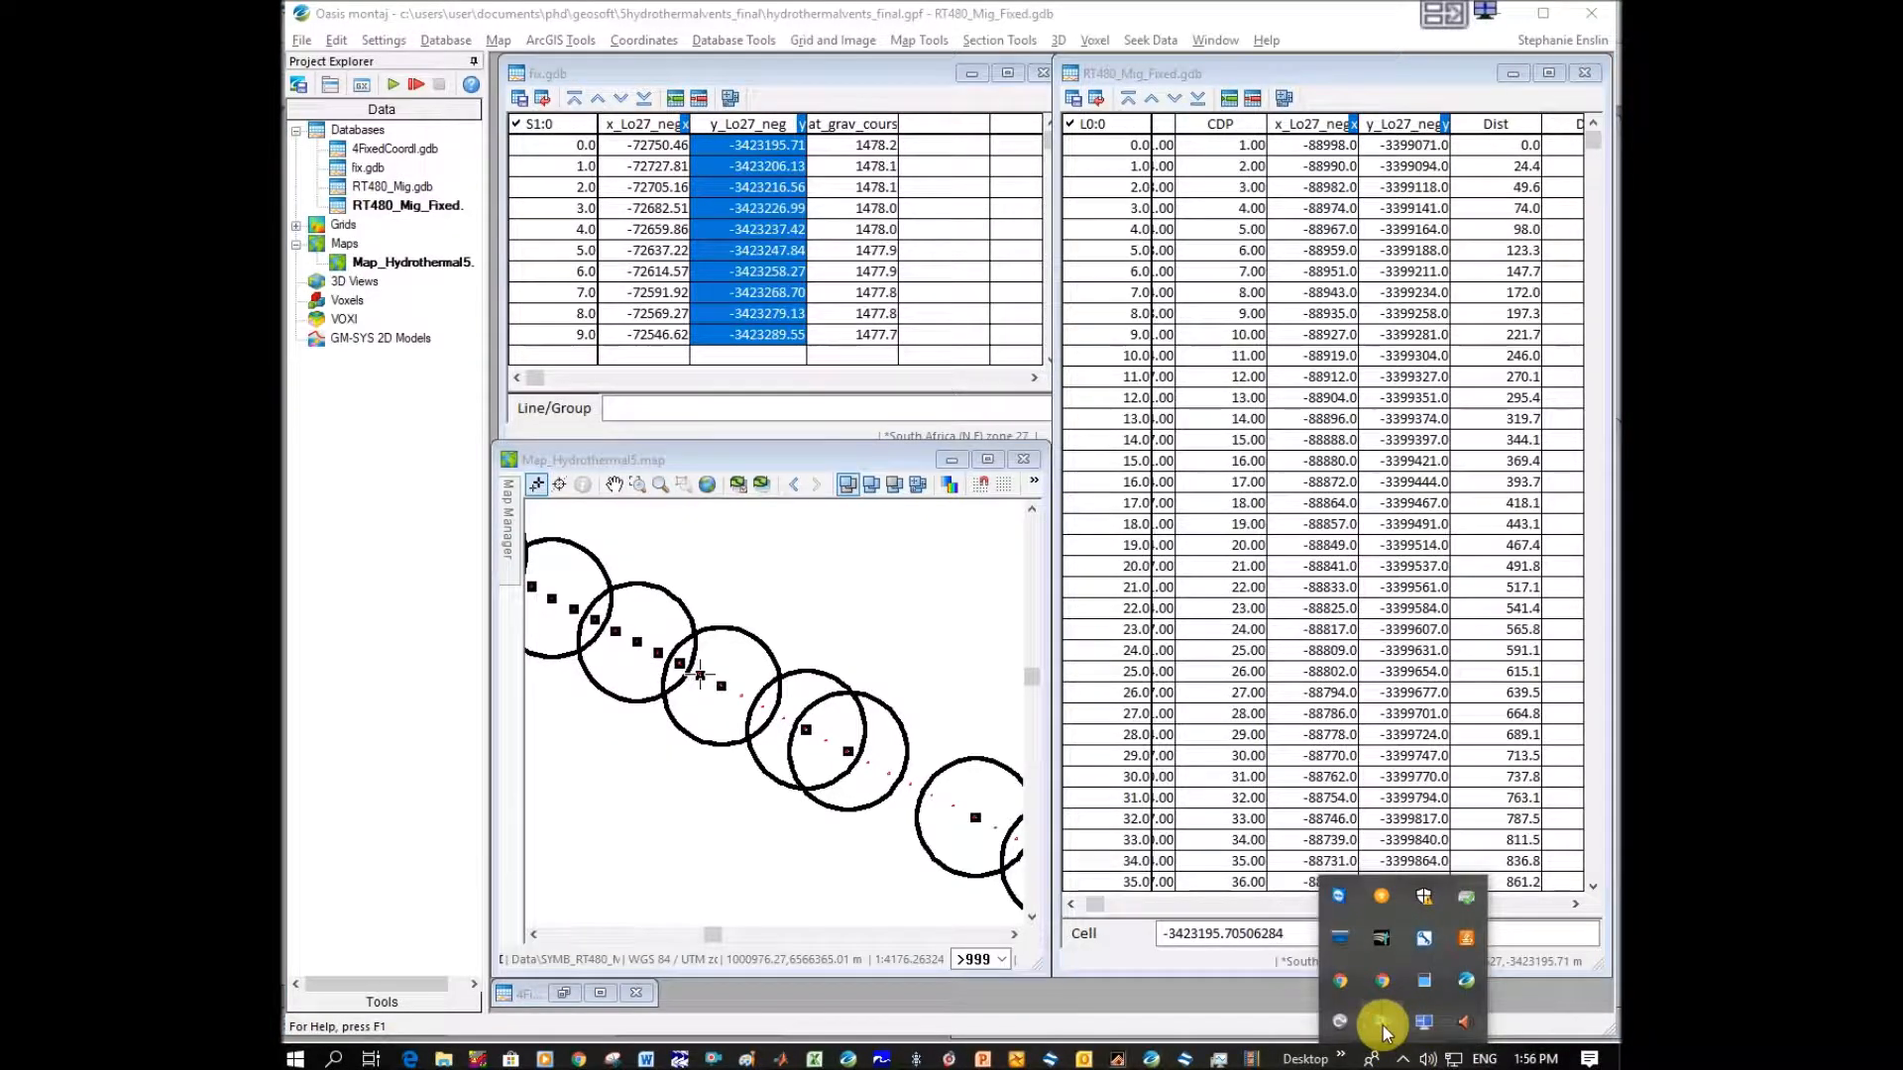
{"action": "right_click", "coordinate": [1382, 1025]}
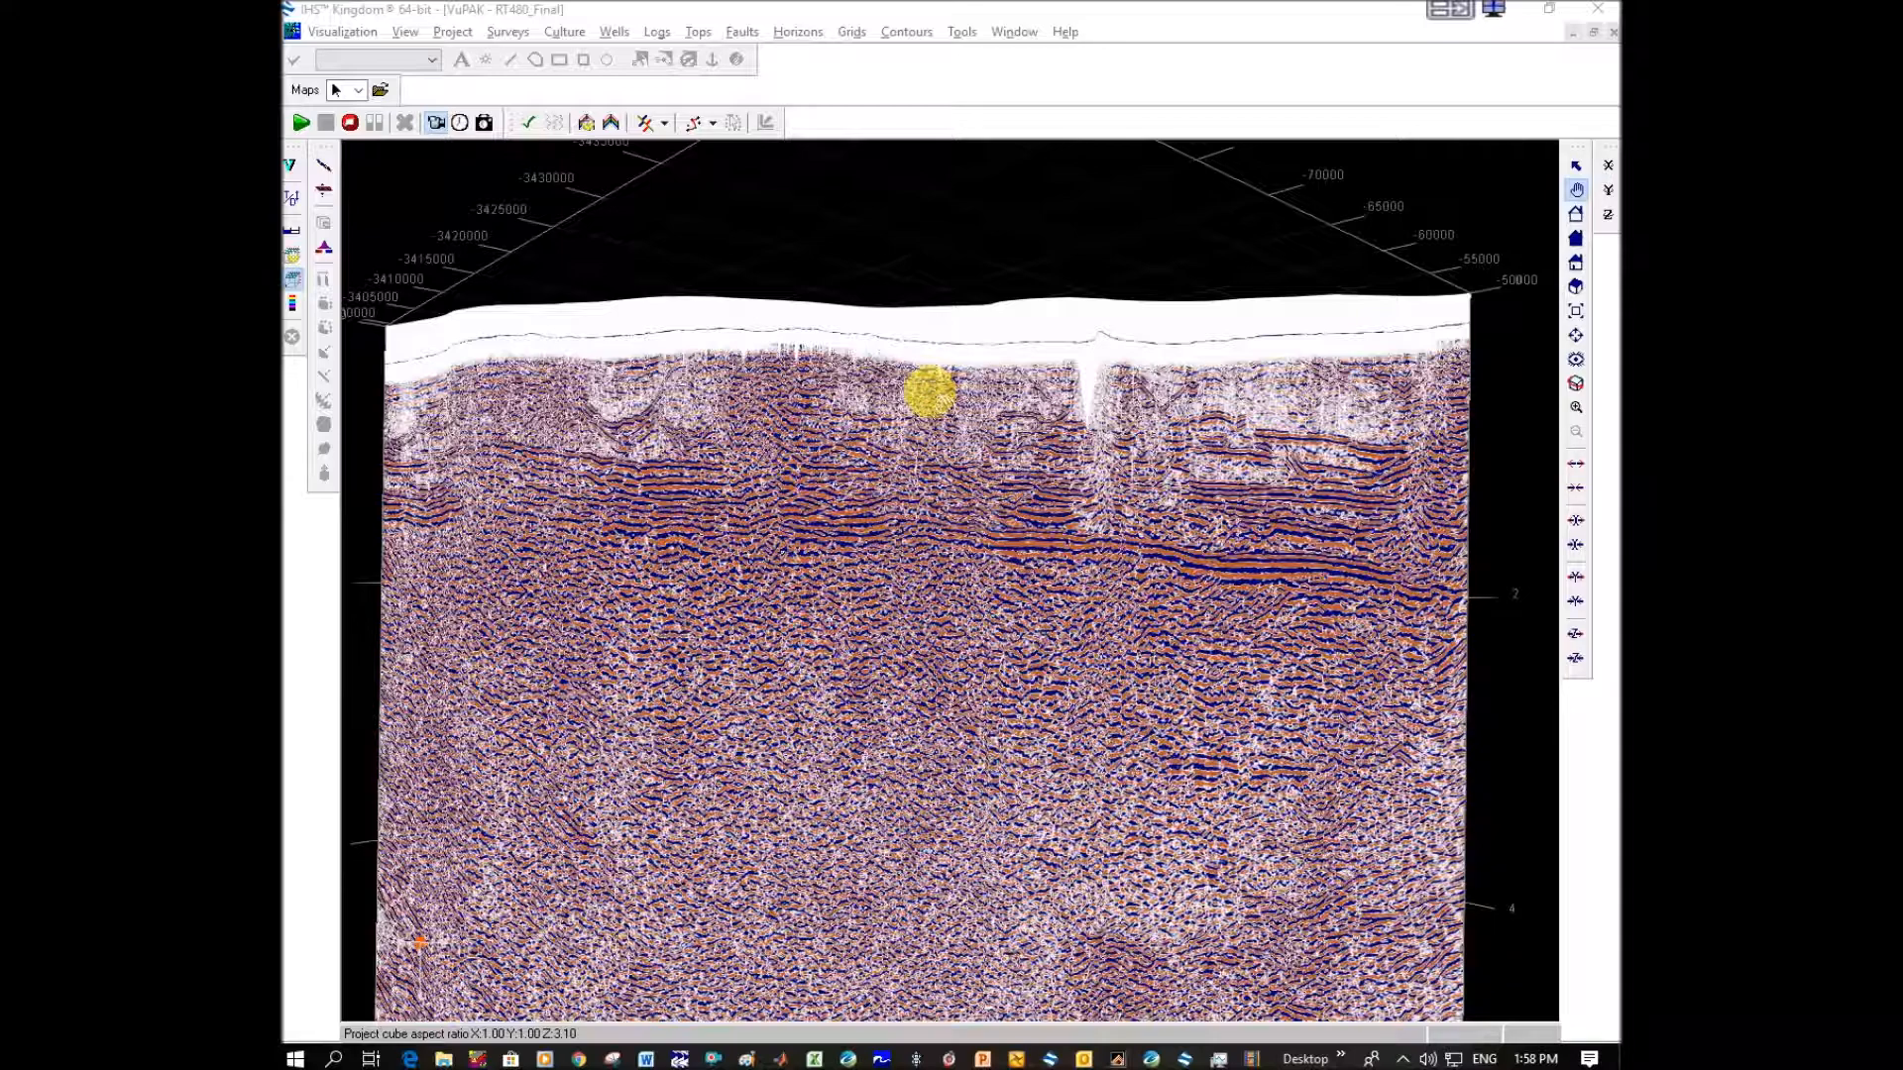
In IHS Kingdom VuPAK, examine the fixed-coordinate RT480 seismic section along its reflectors for stretched zones.
{"action": "scroll", "coordinate": [738, 465], "scroll_direction": "down", "scroll_amount": 5}
{"action": "scroll", "coordinate": [753, 495], "scroll_direction": "up", "scroll_amount": 5}
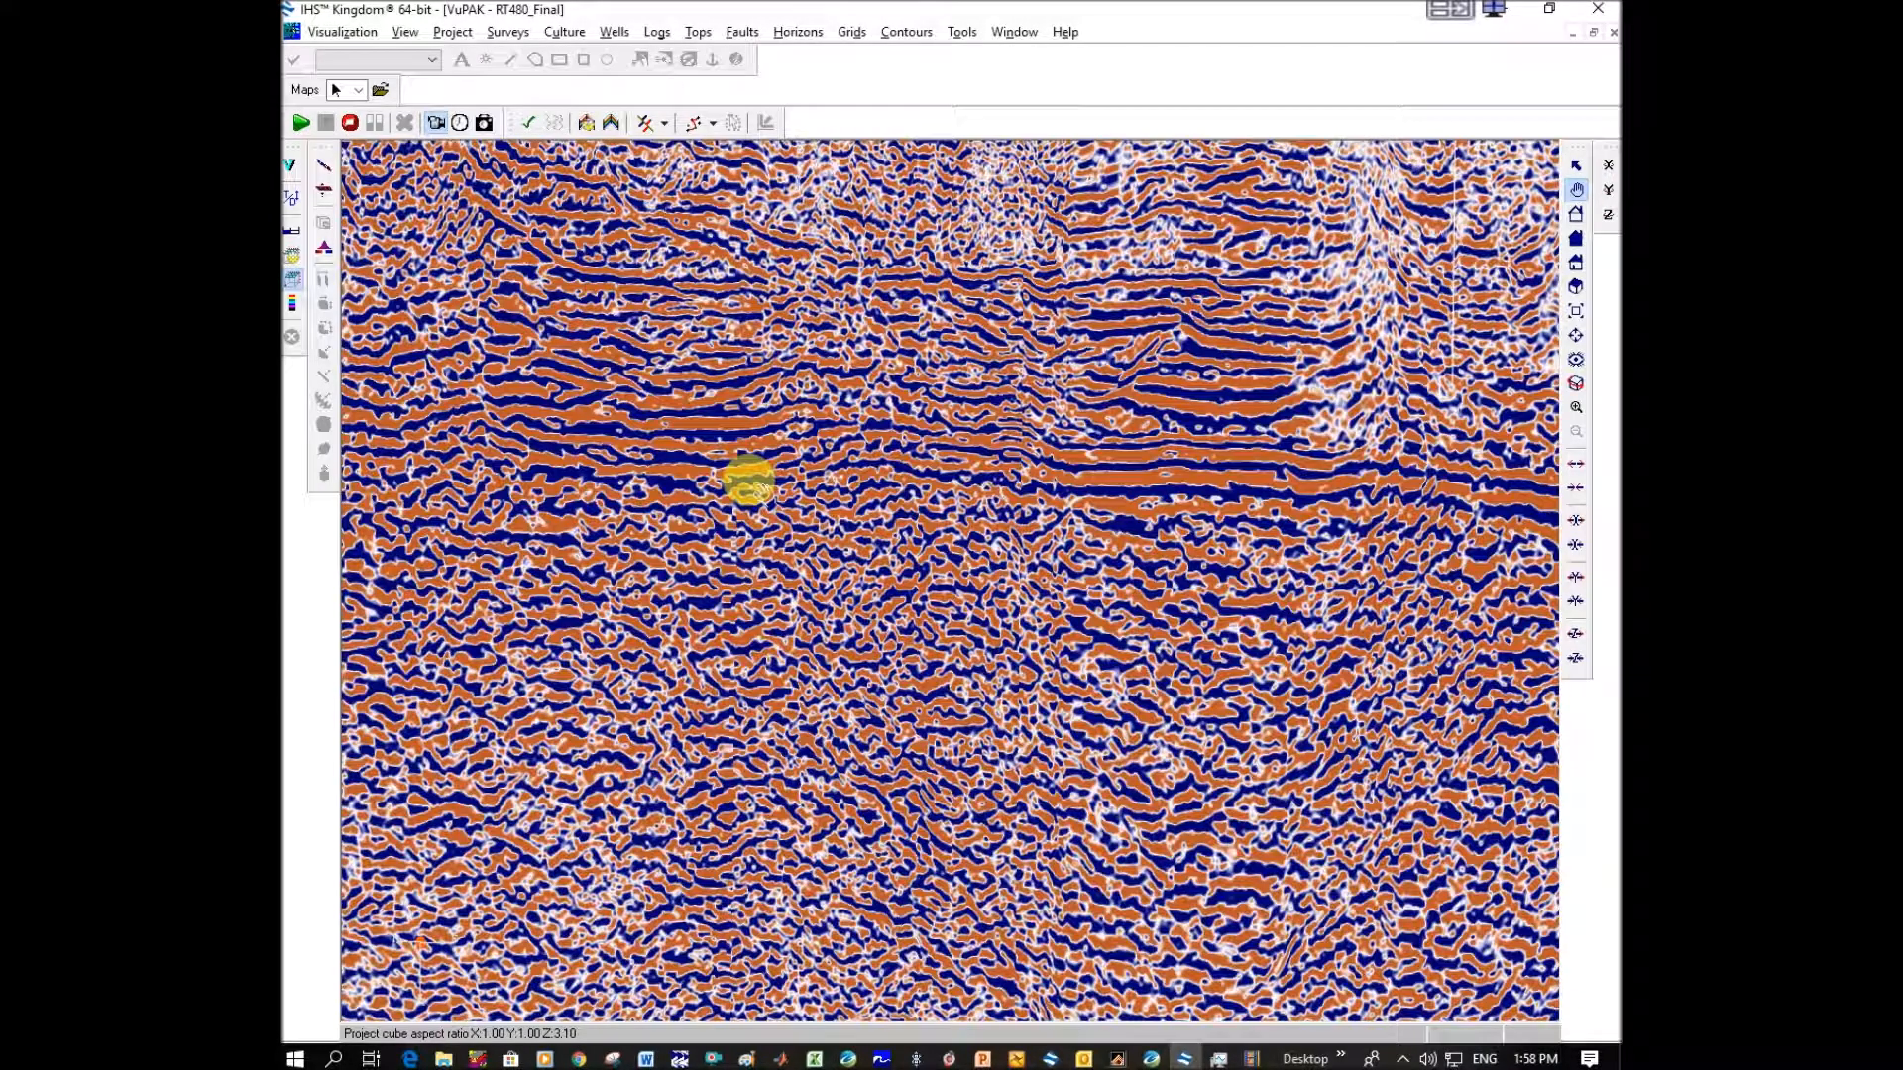
{"action": "scroll", "coordinate": [706, 451], "scroll_direction": "down", "scroll_amount": 2}
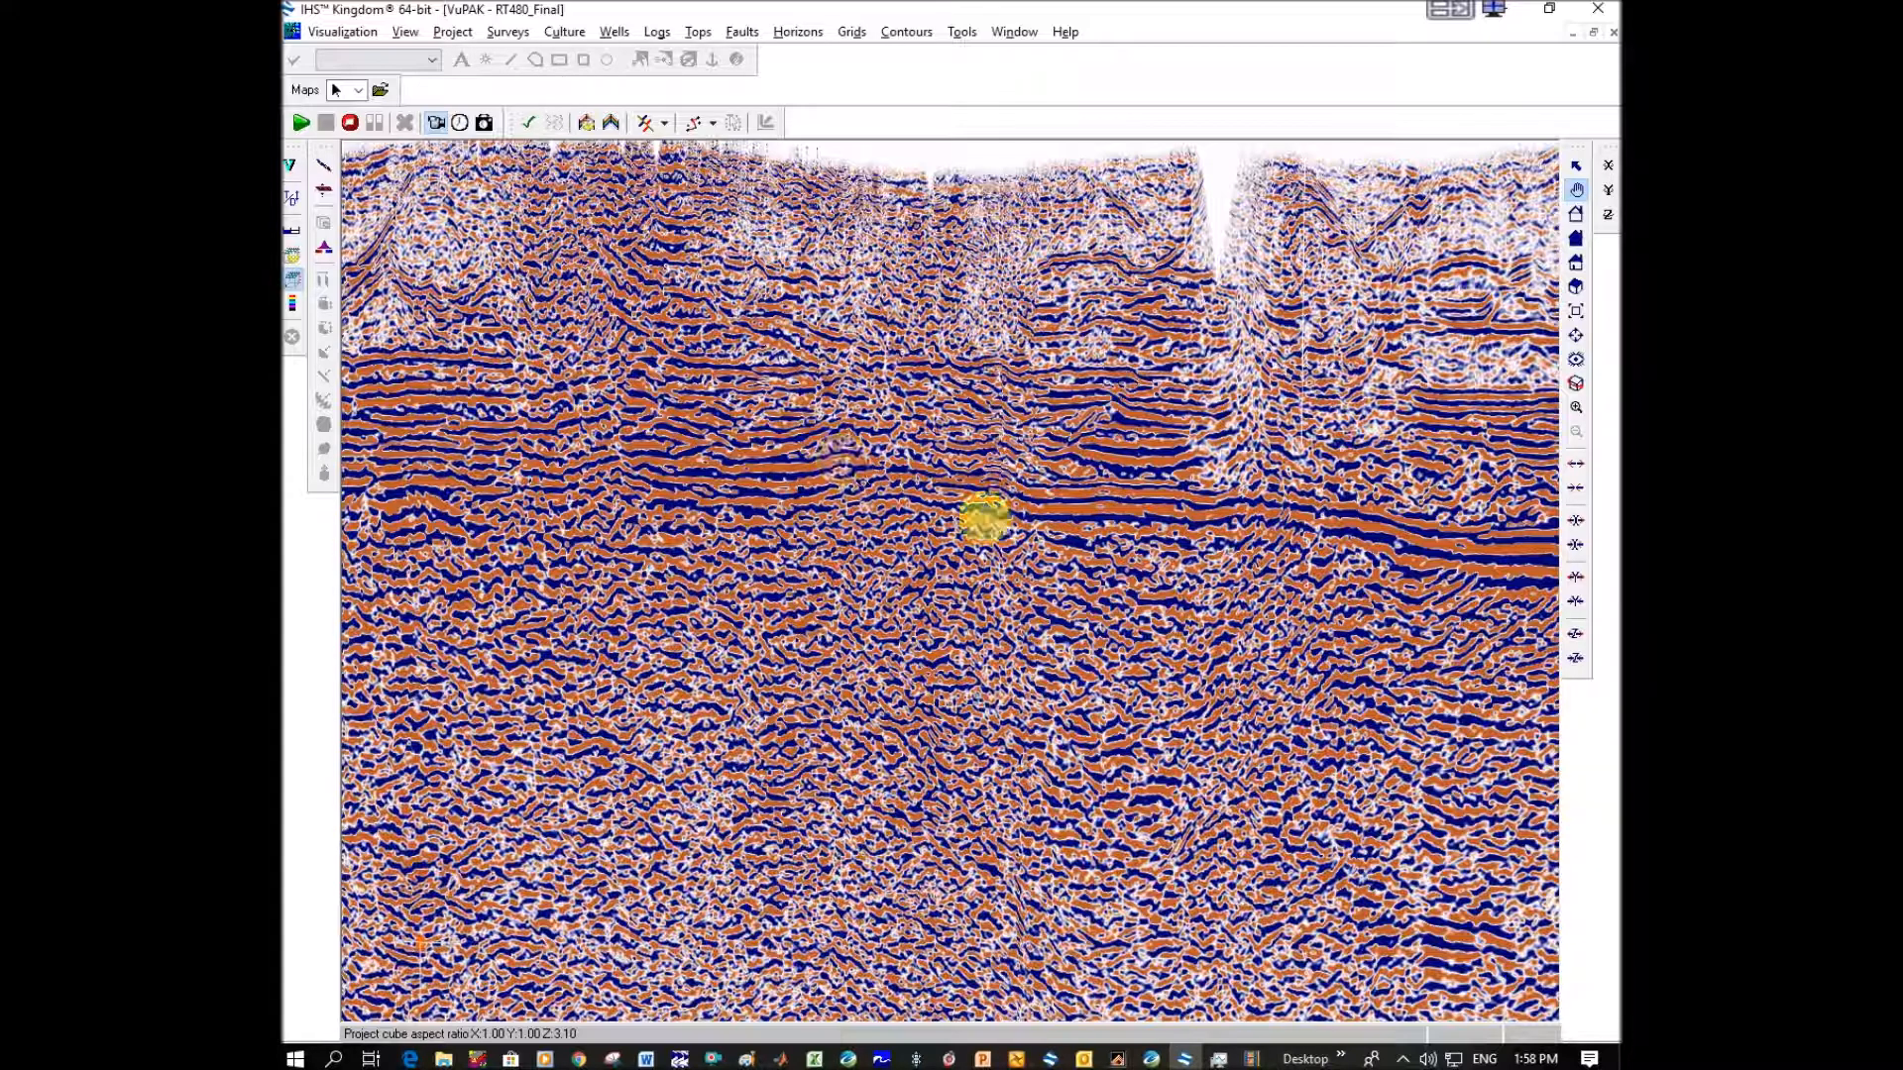
{"action": "scroll", "coordinate": [639, 386], "scroll_direction": "down", "scroll_amount": 2}
{"action": "scroll", "coordinate": [705, 441], "scroll_direction": "down", "scroll_amount": 2}
{"action": "scroll", "coordinate": [709, 452], "scroll_direction": "up", "scroll_amount": 5}
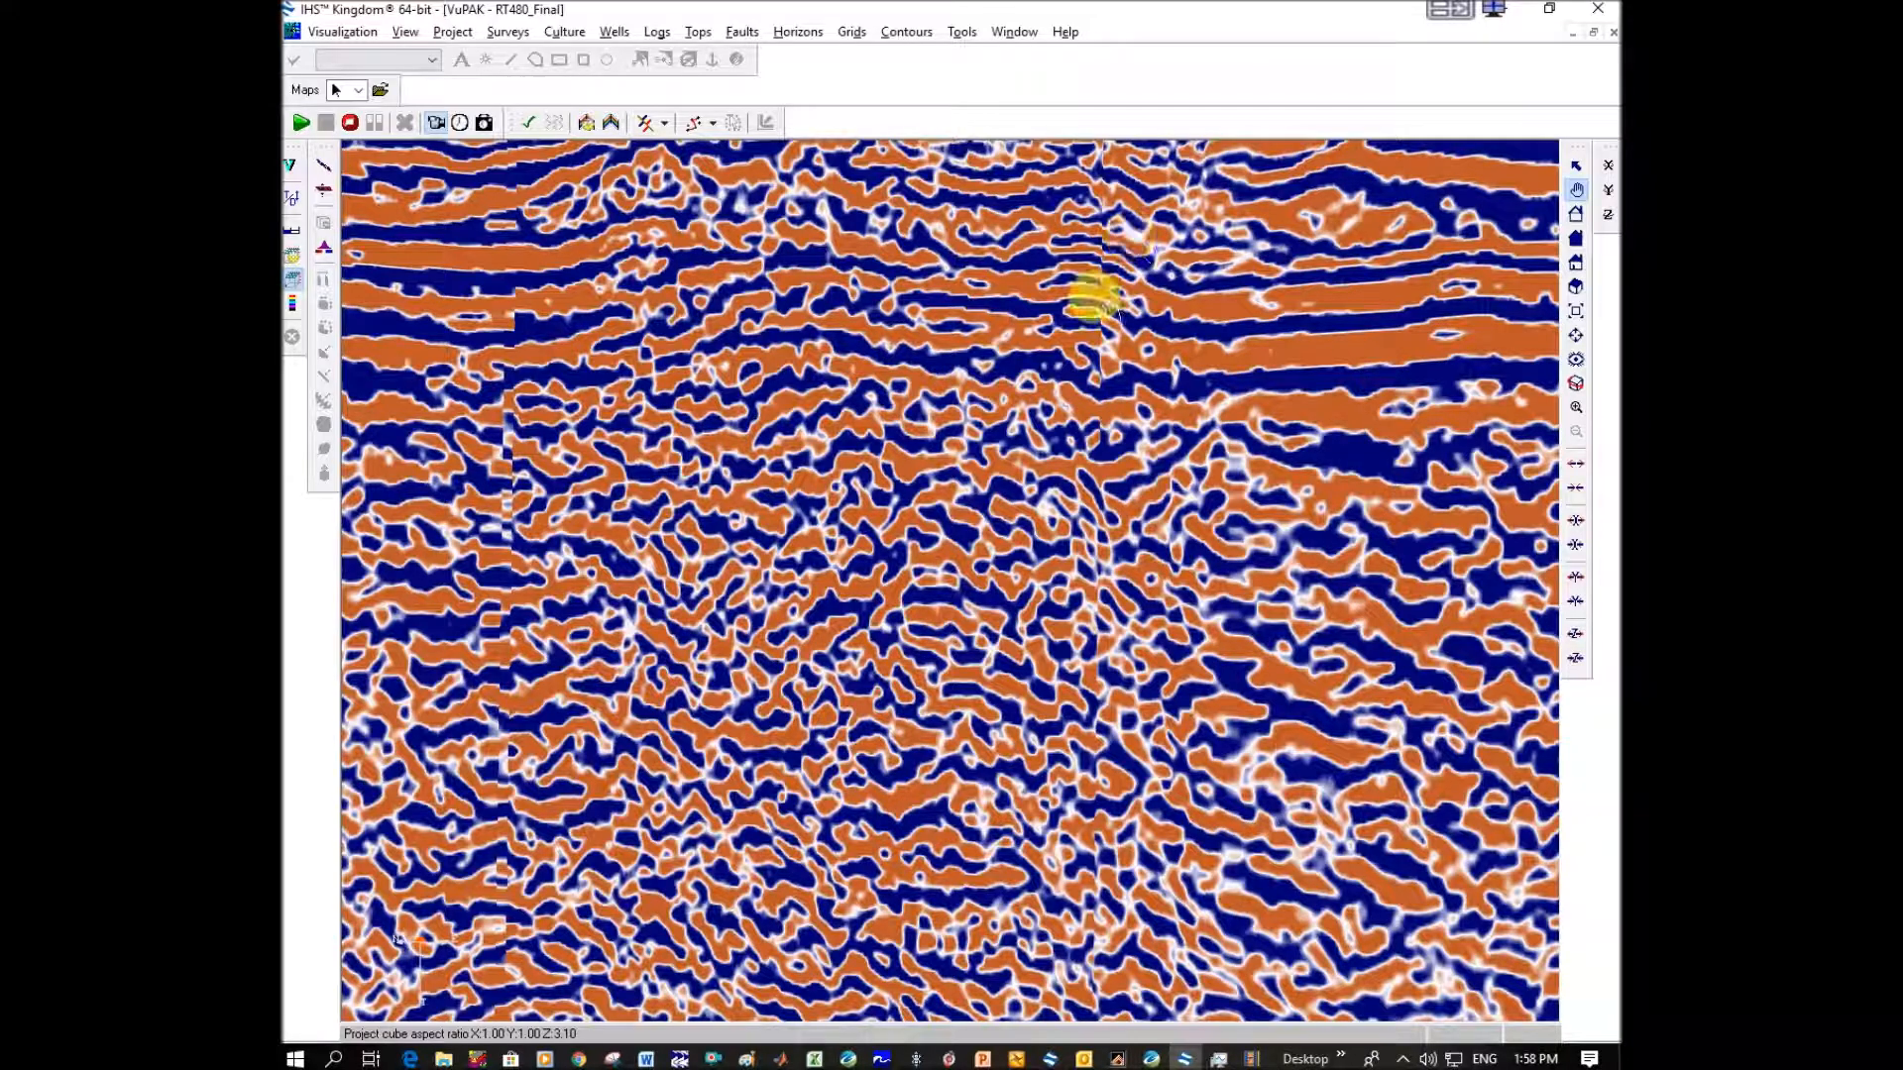
{"action": "scroll", "coordinate": [718, 412], "scroll_direction": "down", "scroll_amount": 2}
{"action": "left_click_drag", "start_coordinate": [717, 412], "coordinate": [1149, 444]}
{"action": "left_click_drag", "start_coordinate": [747, 345], "coordinate": [830, 357]}
{"action": "left_click_drag", "start_coordinate": [712, 313], "coordinate": [1397, 526]}
{"action": "left_click_drag", "start_coordinate": [820, 577], "coordinate": [902, 441]}
{"action": "left_click_drag", "start_coordinate": [1387, 557], "coordinate": [985, 507]}
{"action": "left_click_drag", "start_coordinate": [1221, 527], "coordinate": [707, 493]}
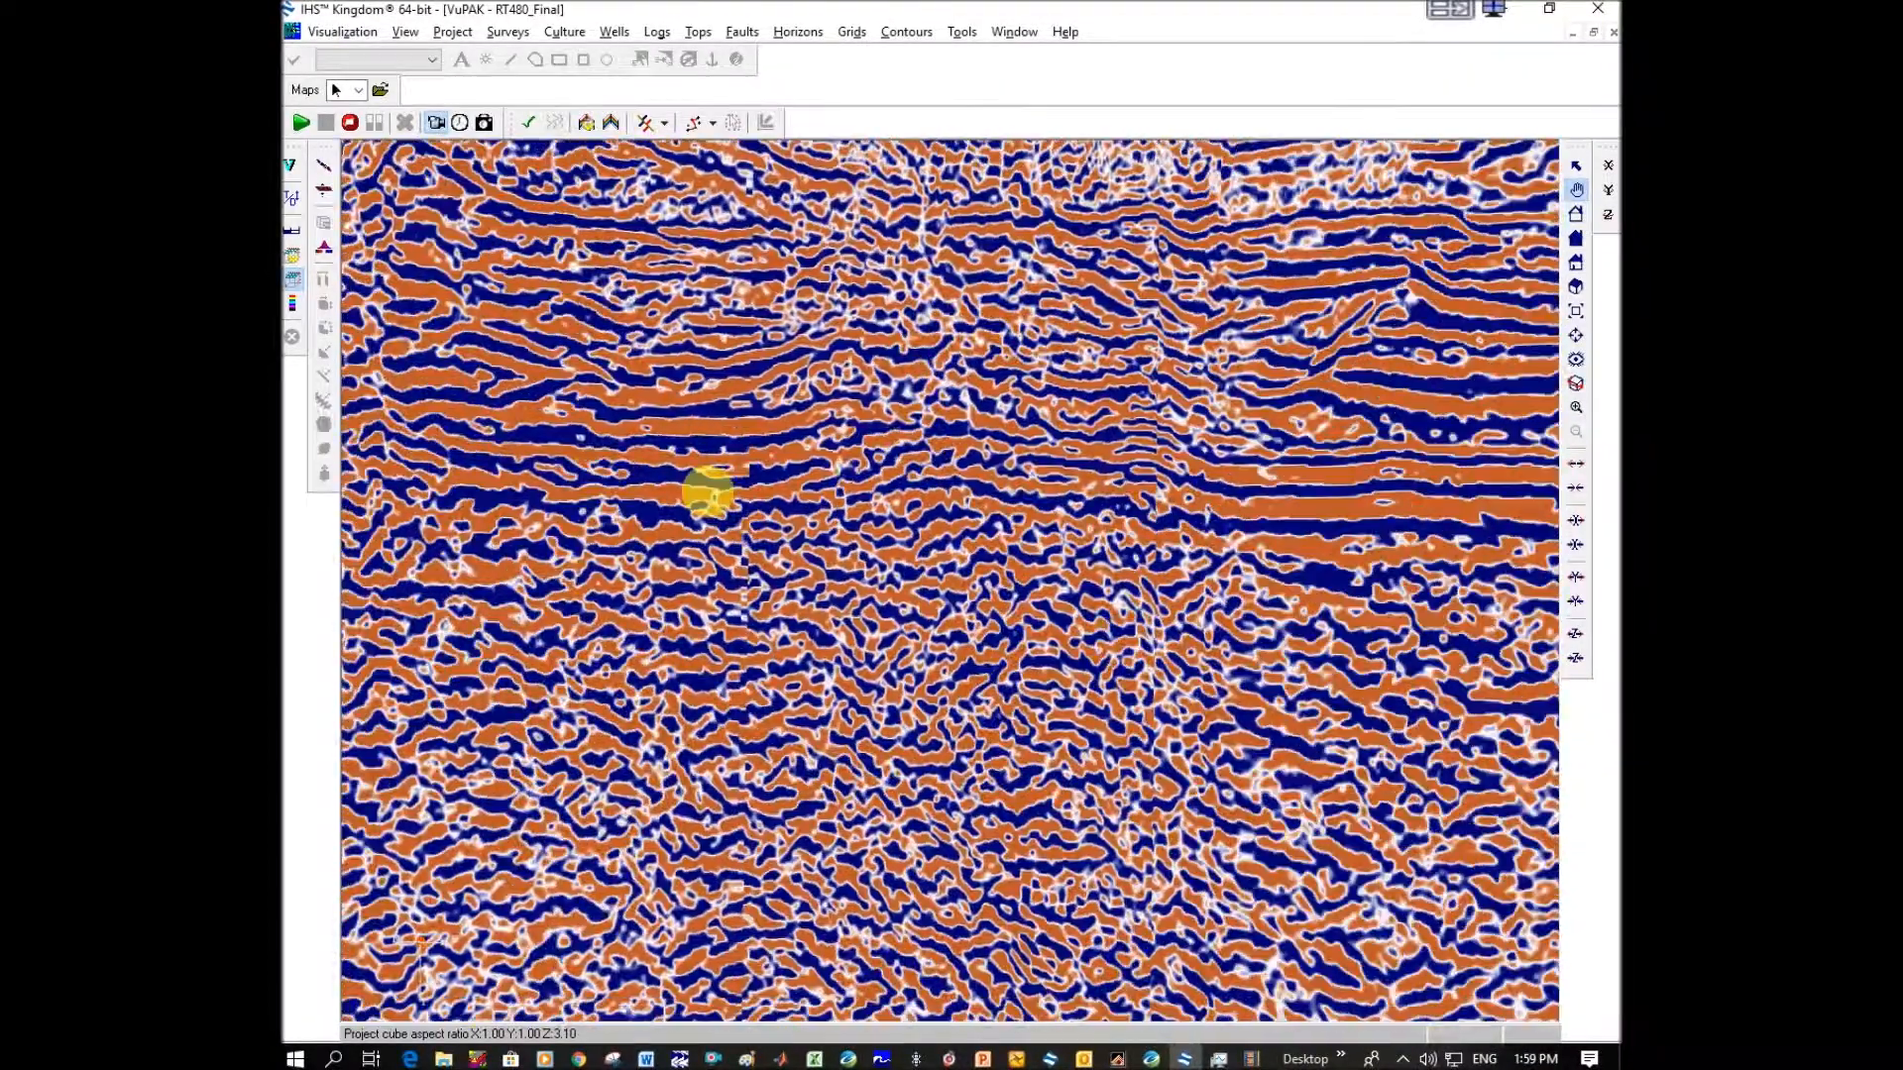
{"action": "left_click_drag", "start_coordinate": [1372, 526], "coordinate": [994, 526]}
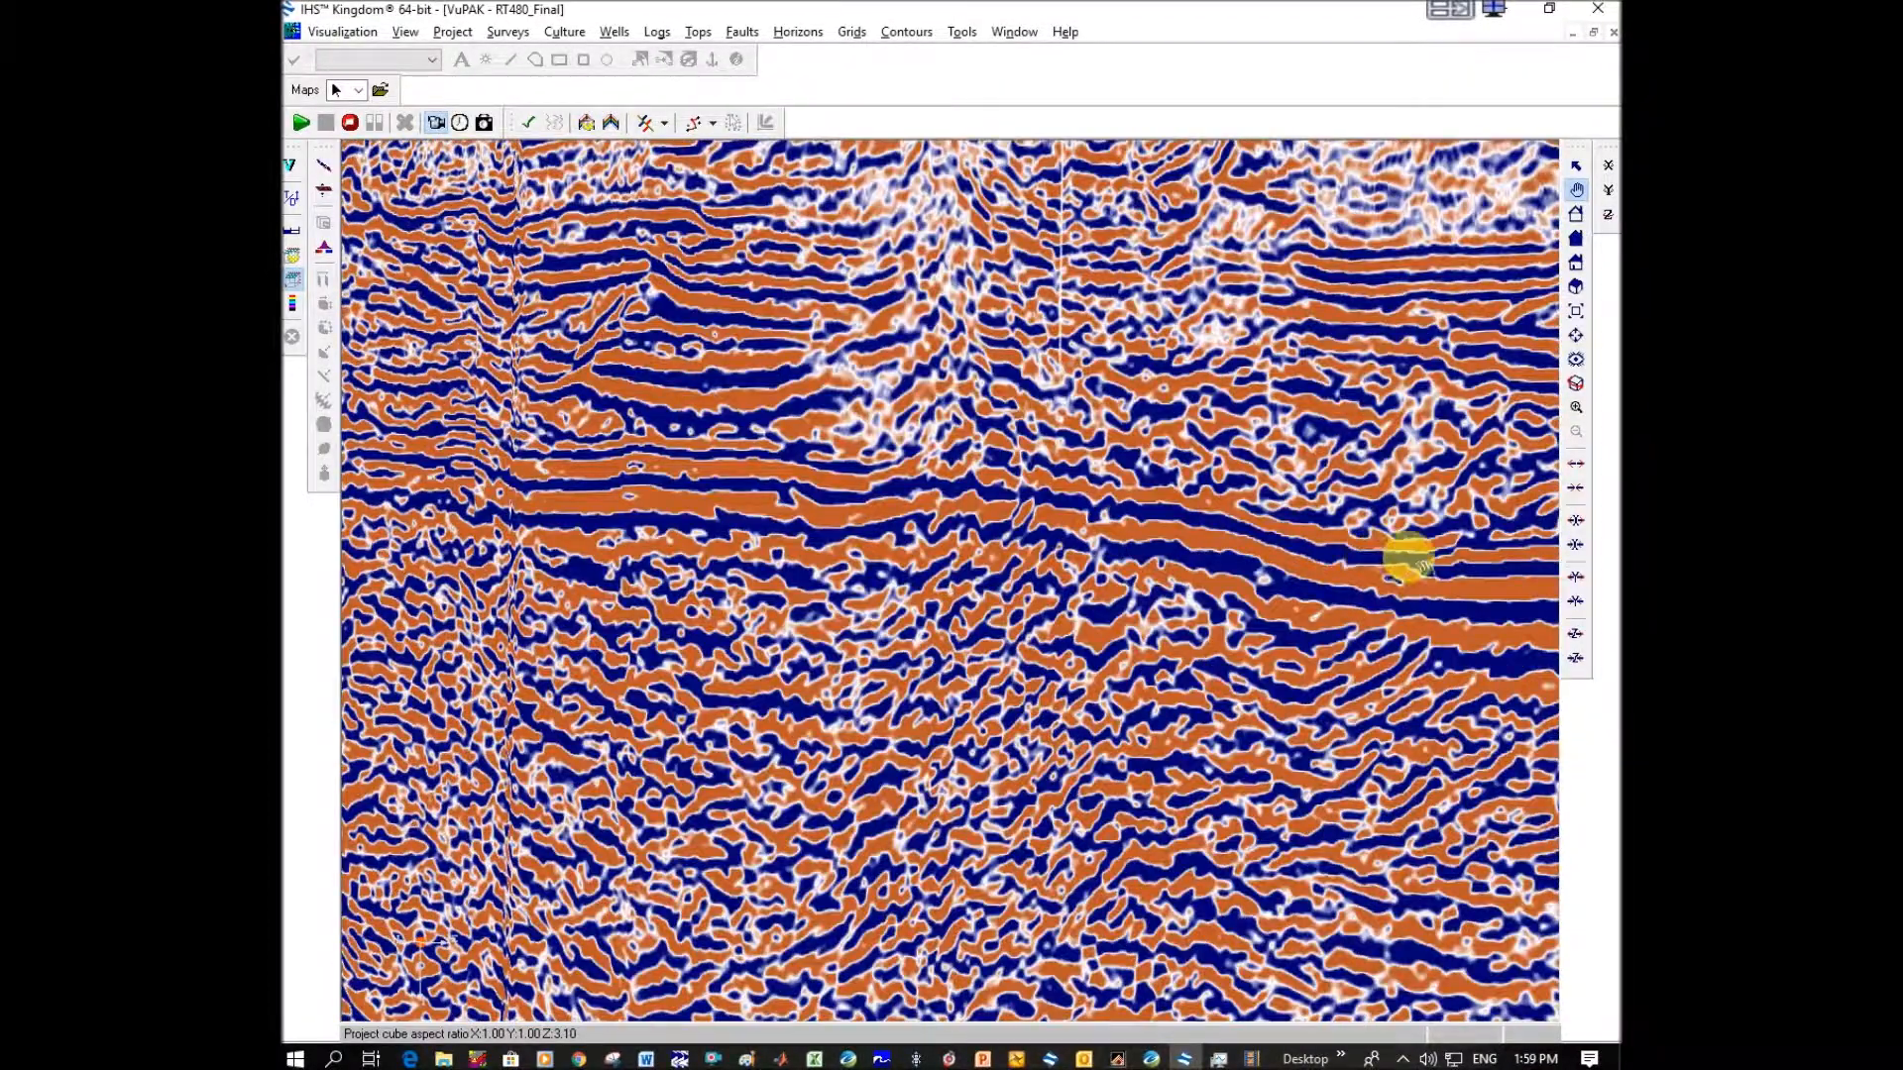
{"action": "left_click_drag", "start_coordinate": [1407, 560], "coordinate": [883, 531]}
{"action": "left_click_drag", "start_coordinate": [1414, 531], "coordinate": [1333, 508]}
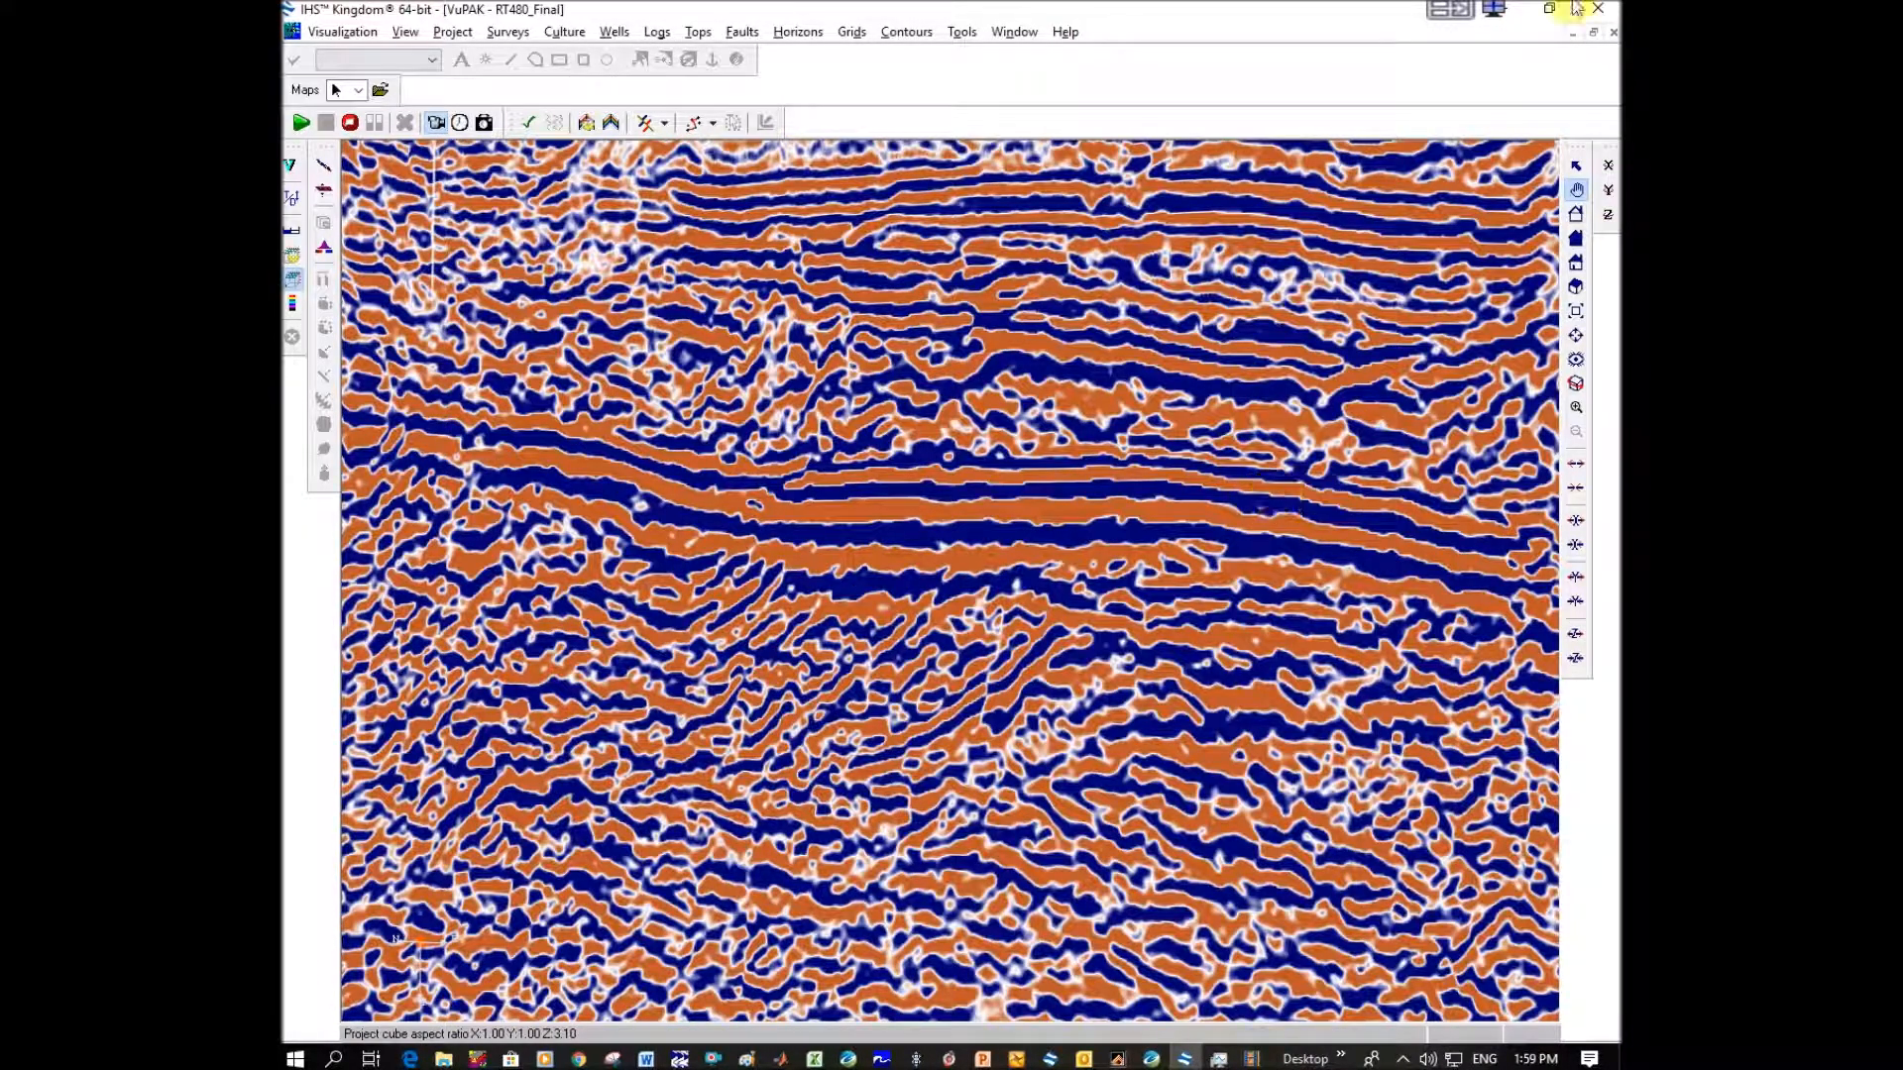
Close the current 3D view and display the RT_480_MIGBLIP_16SEC_Amplitudes_NEGCOORD line in VuPAK.
{"action": "left_click", "coordinate": [1613, 33]}
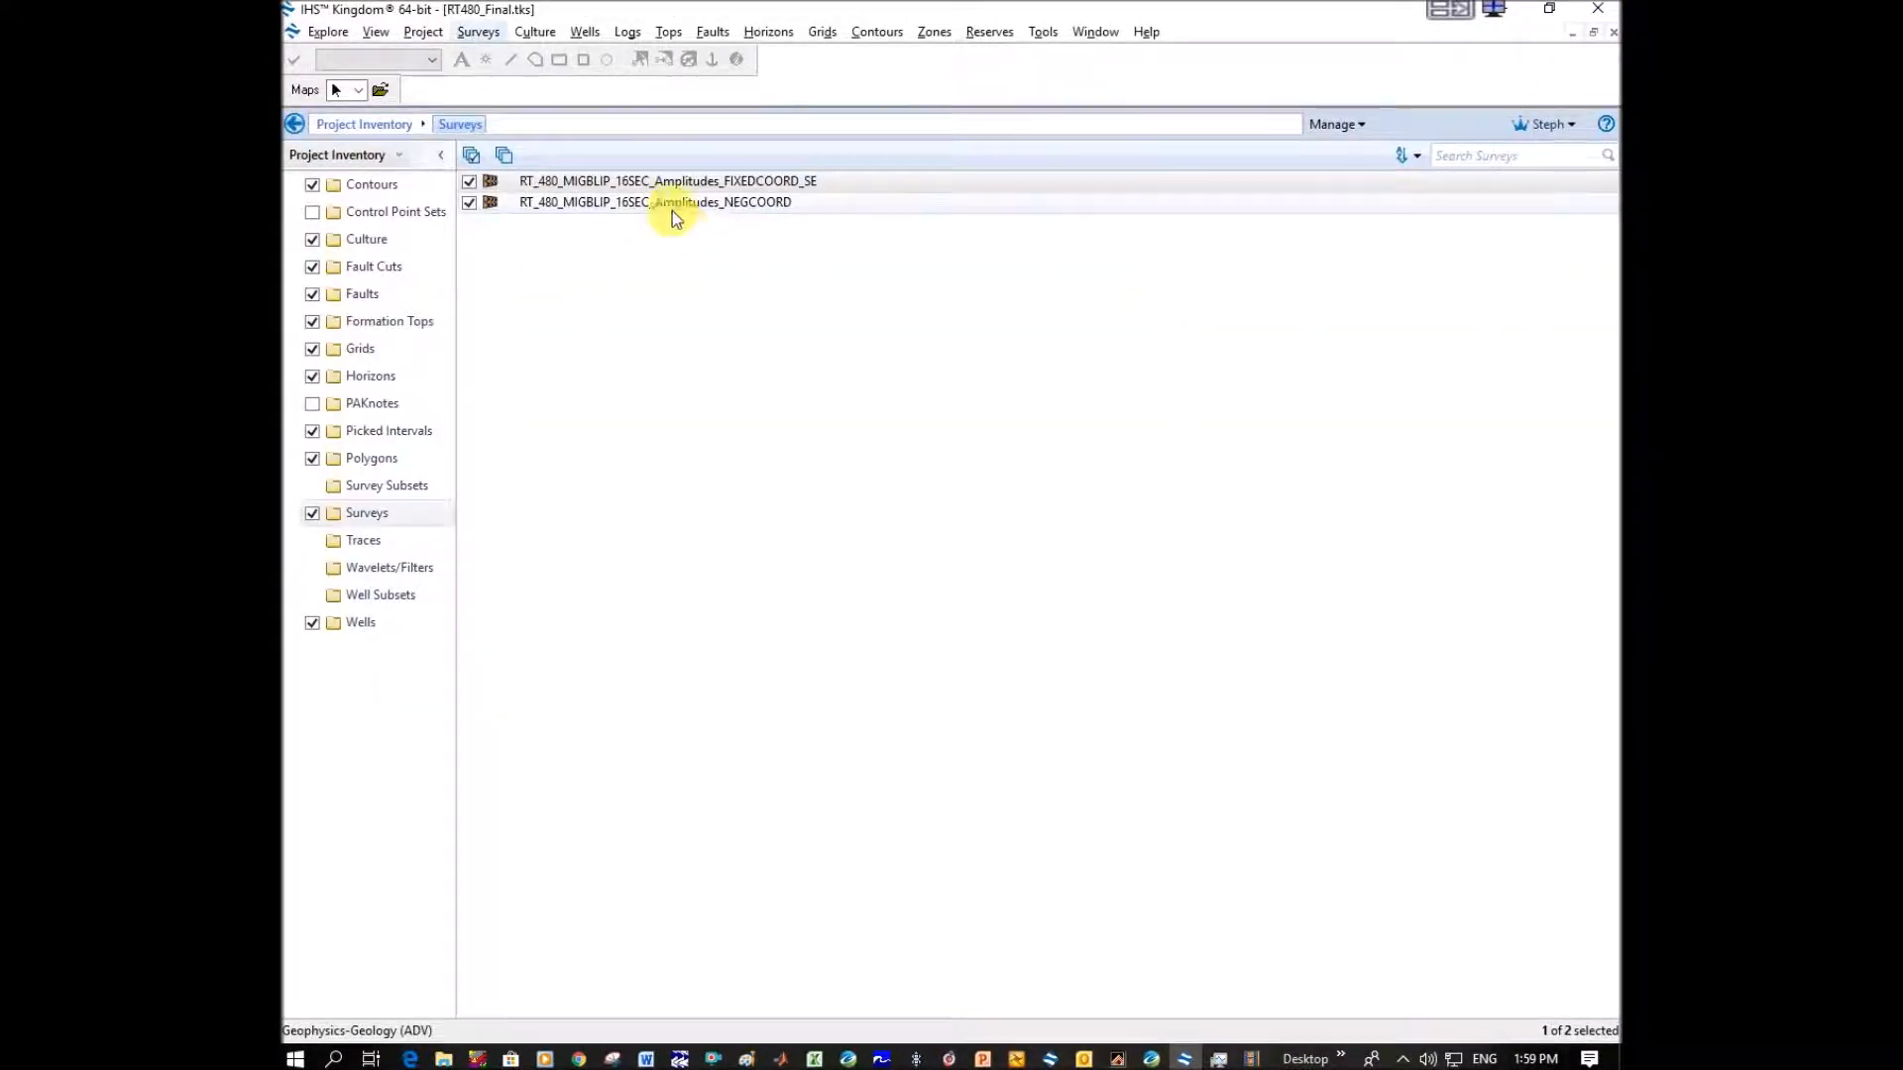
{"action": "left_click", "coordinate": [692, 204]}
{"action": "double_click", "coordinate": [692, 204]}
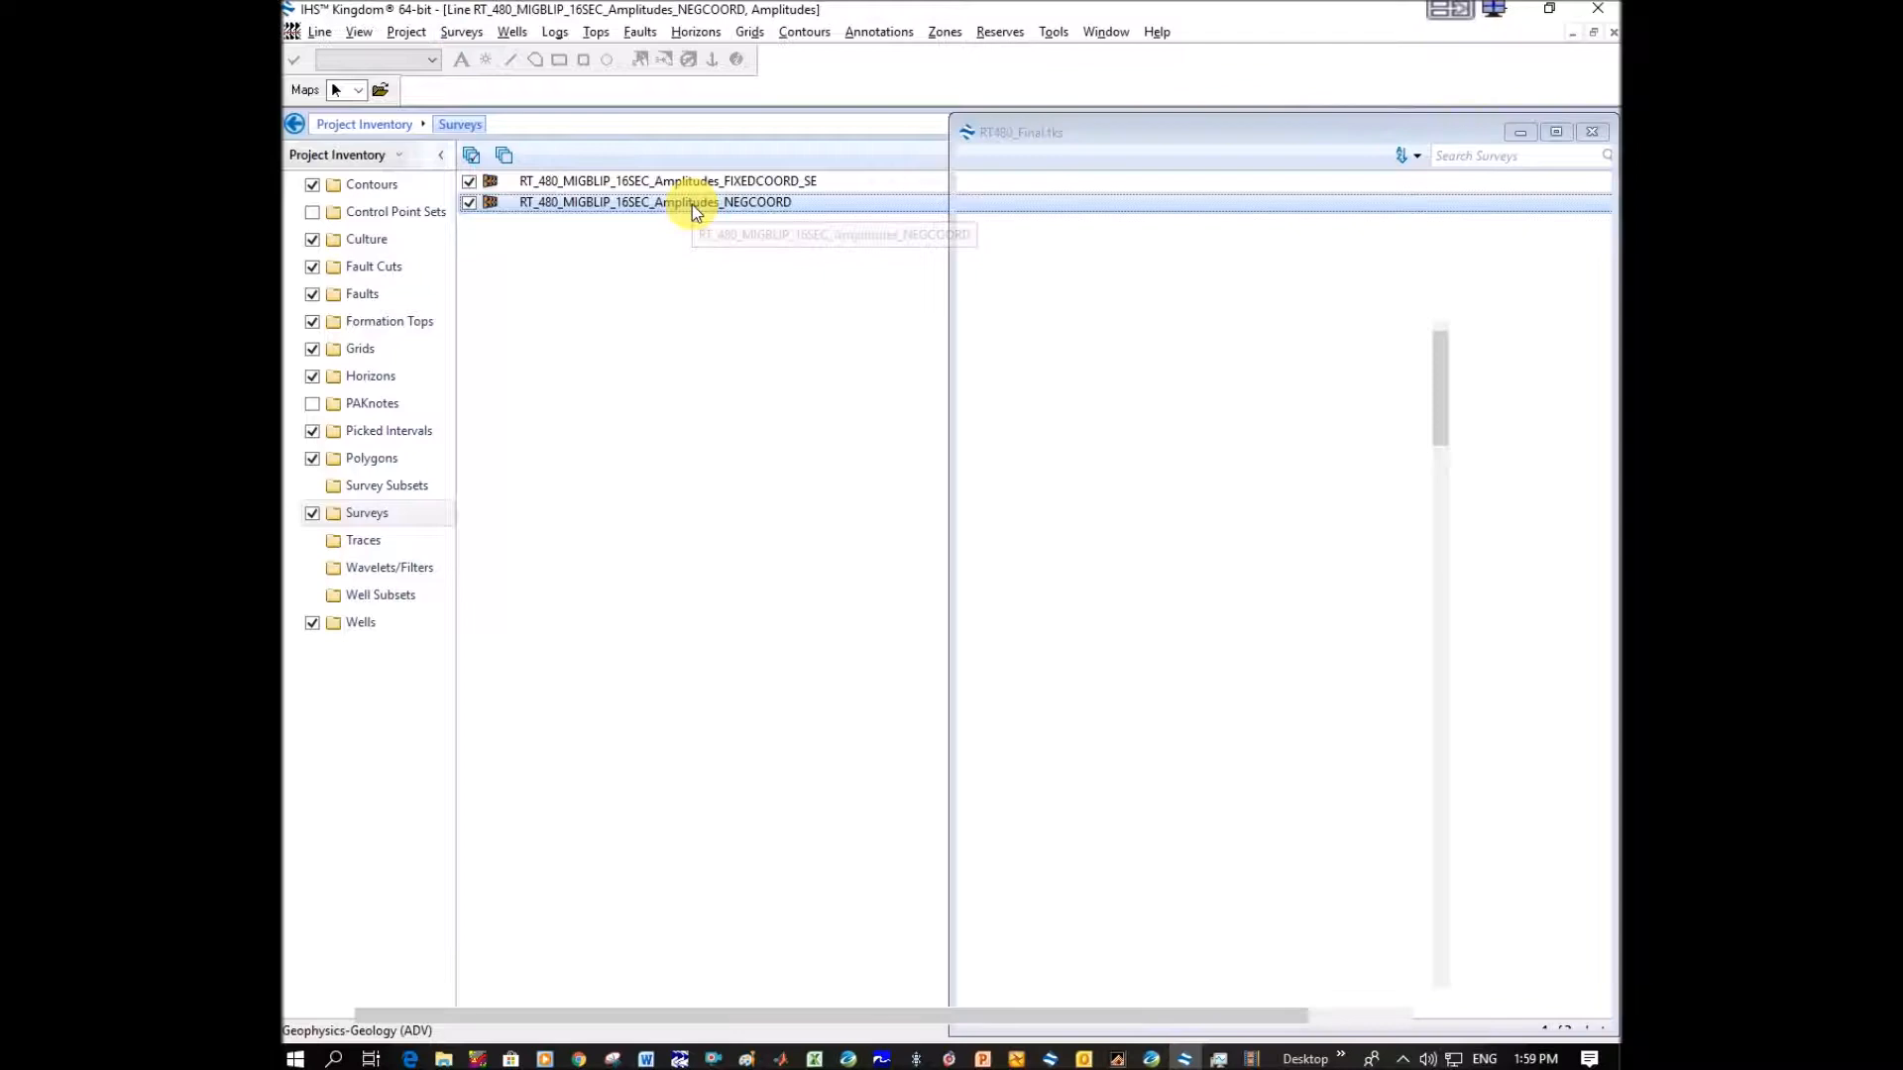
{"action": "right_click", "coordinate": [818, 428]}
{"action": "left_click", "coordinate": [937, 382]}
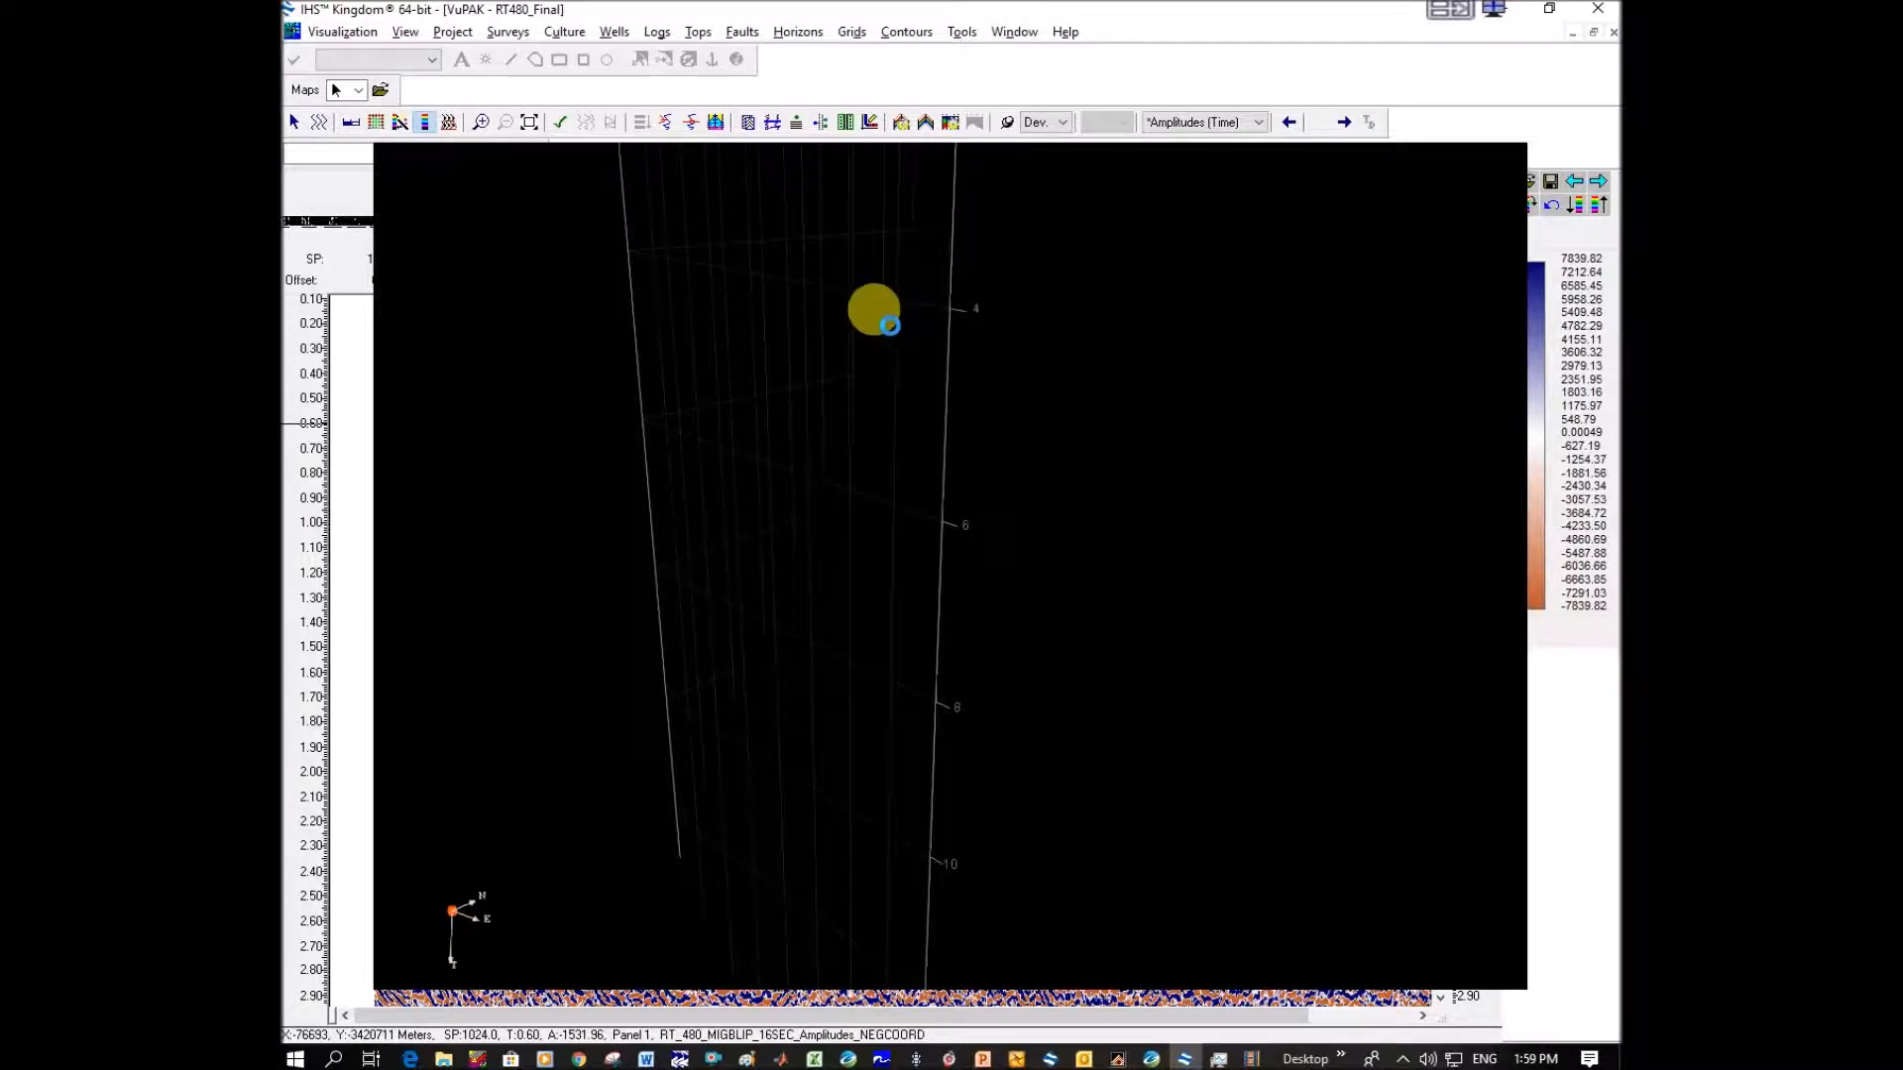
Reset the 3D view, turn it to face the seismic section and exaggerate the vertical aspect ratio to Z 2.80.
{"action": "left_click", "coordinate": [1583, 216]}
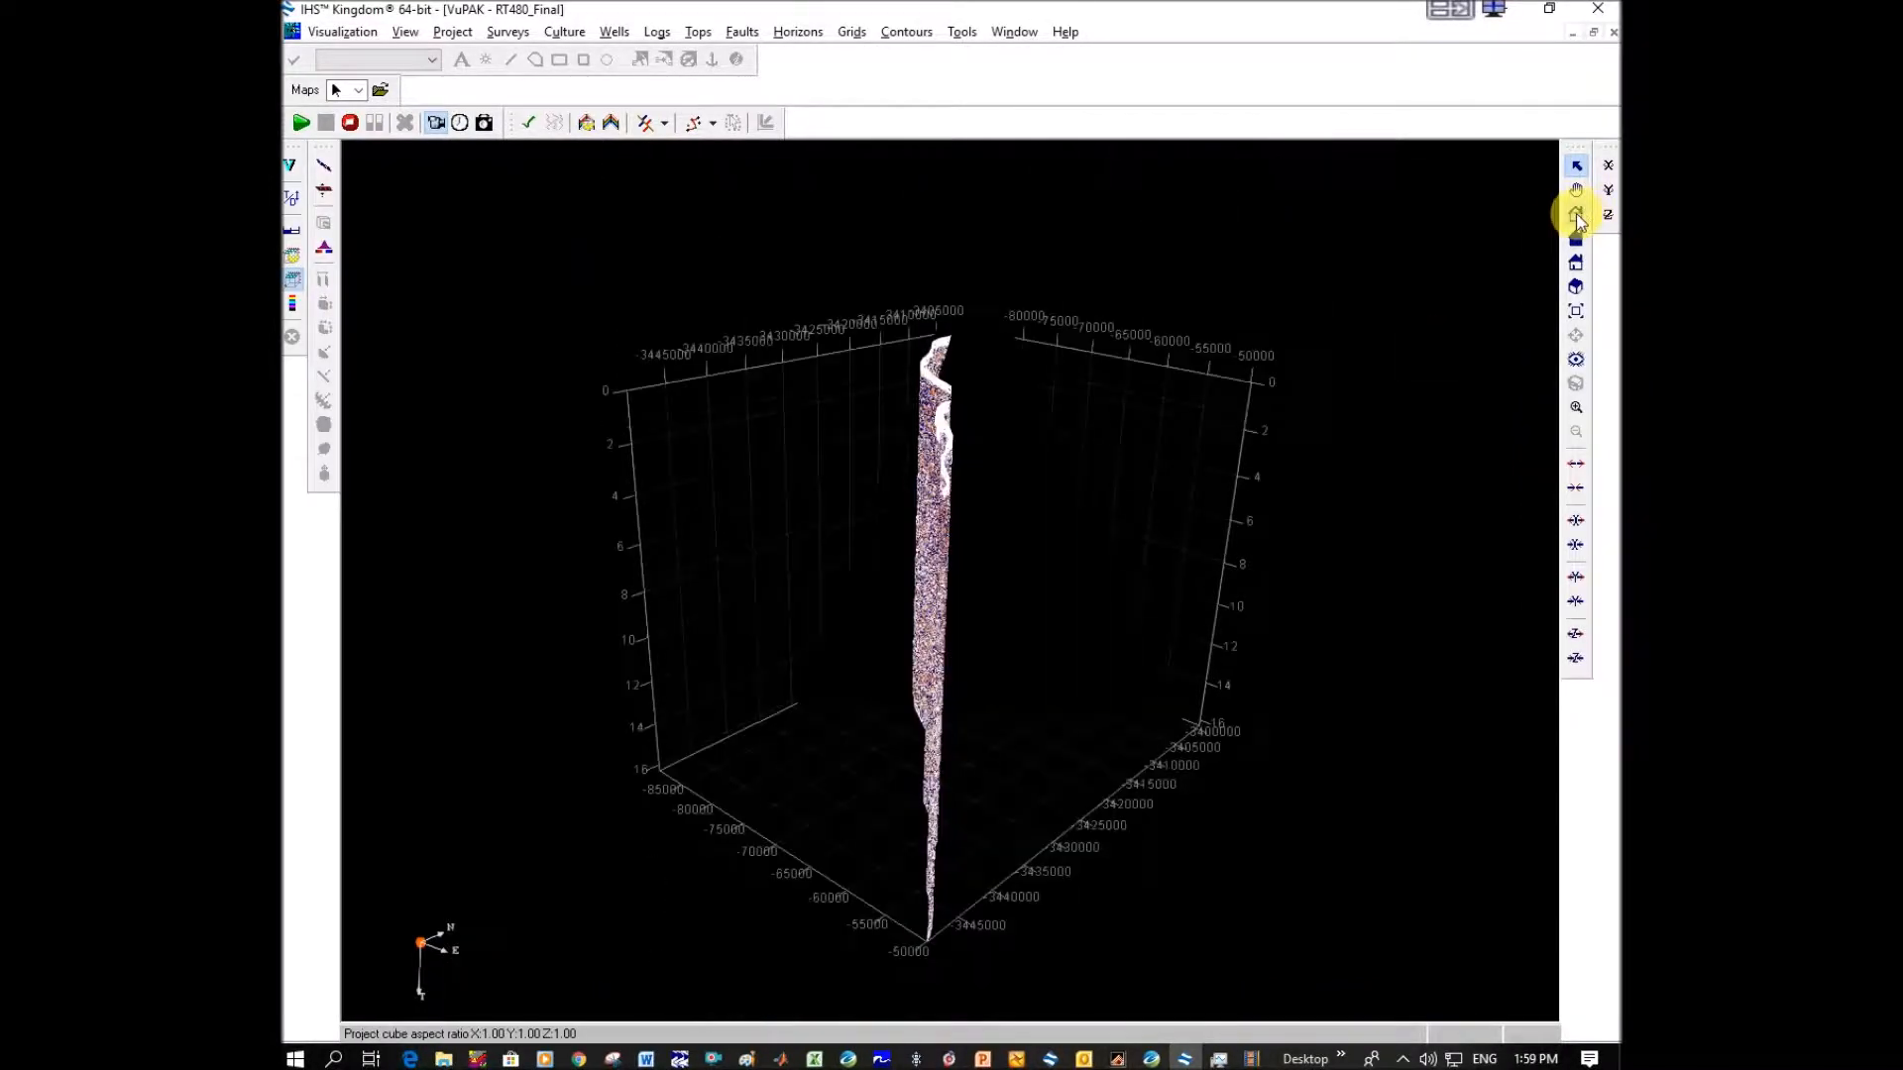
{"action": "left_click", "coordinate": [1575, 192]}
{"action": "left_click_drag", "start_coordinate": [820, 590], "coordinate": [1387, 501]}
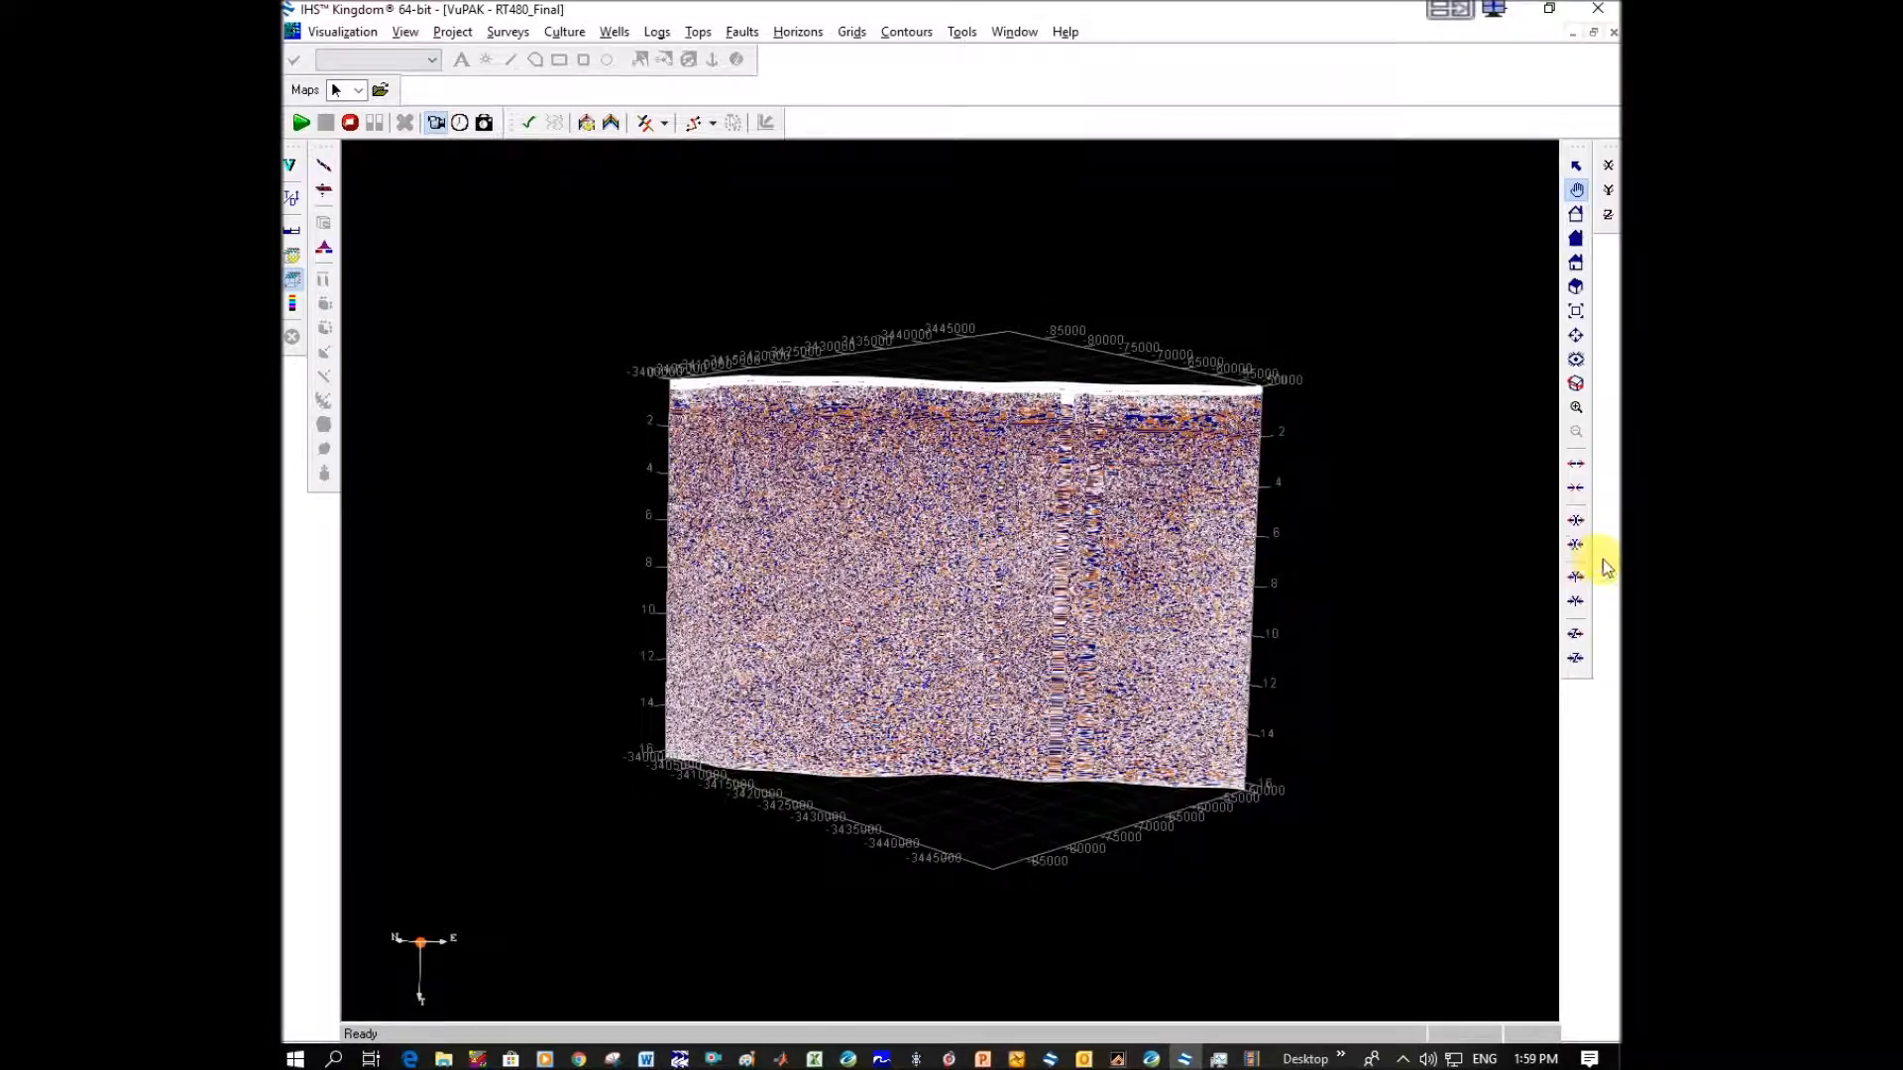
{"action": "left_click", "coordinate": [1576, 635]}
{"action": "left_click", "coordinate": [1577, 635]}
{"action": "left_click_drag", "start_coordinate": [986, 192], "coordinate": [963, 558]}
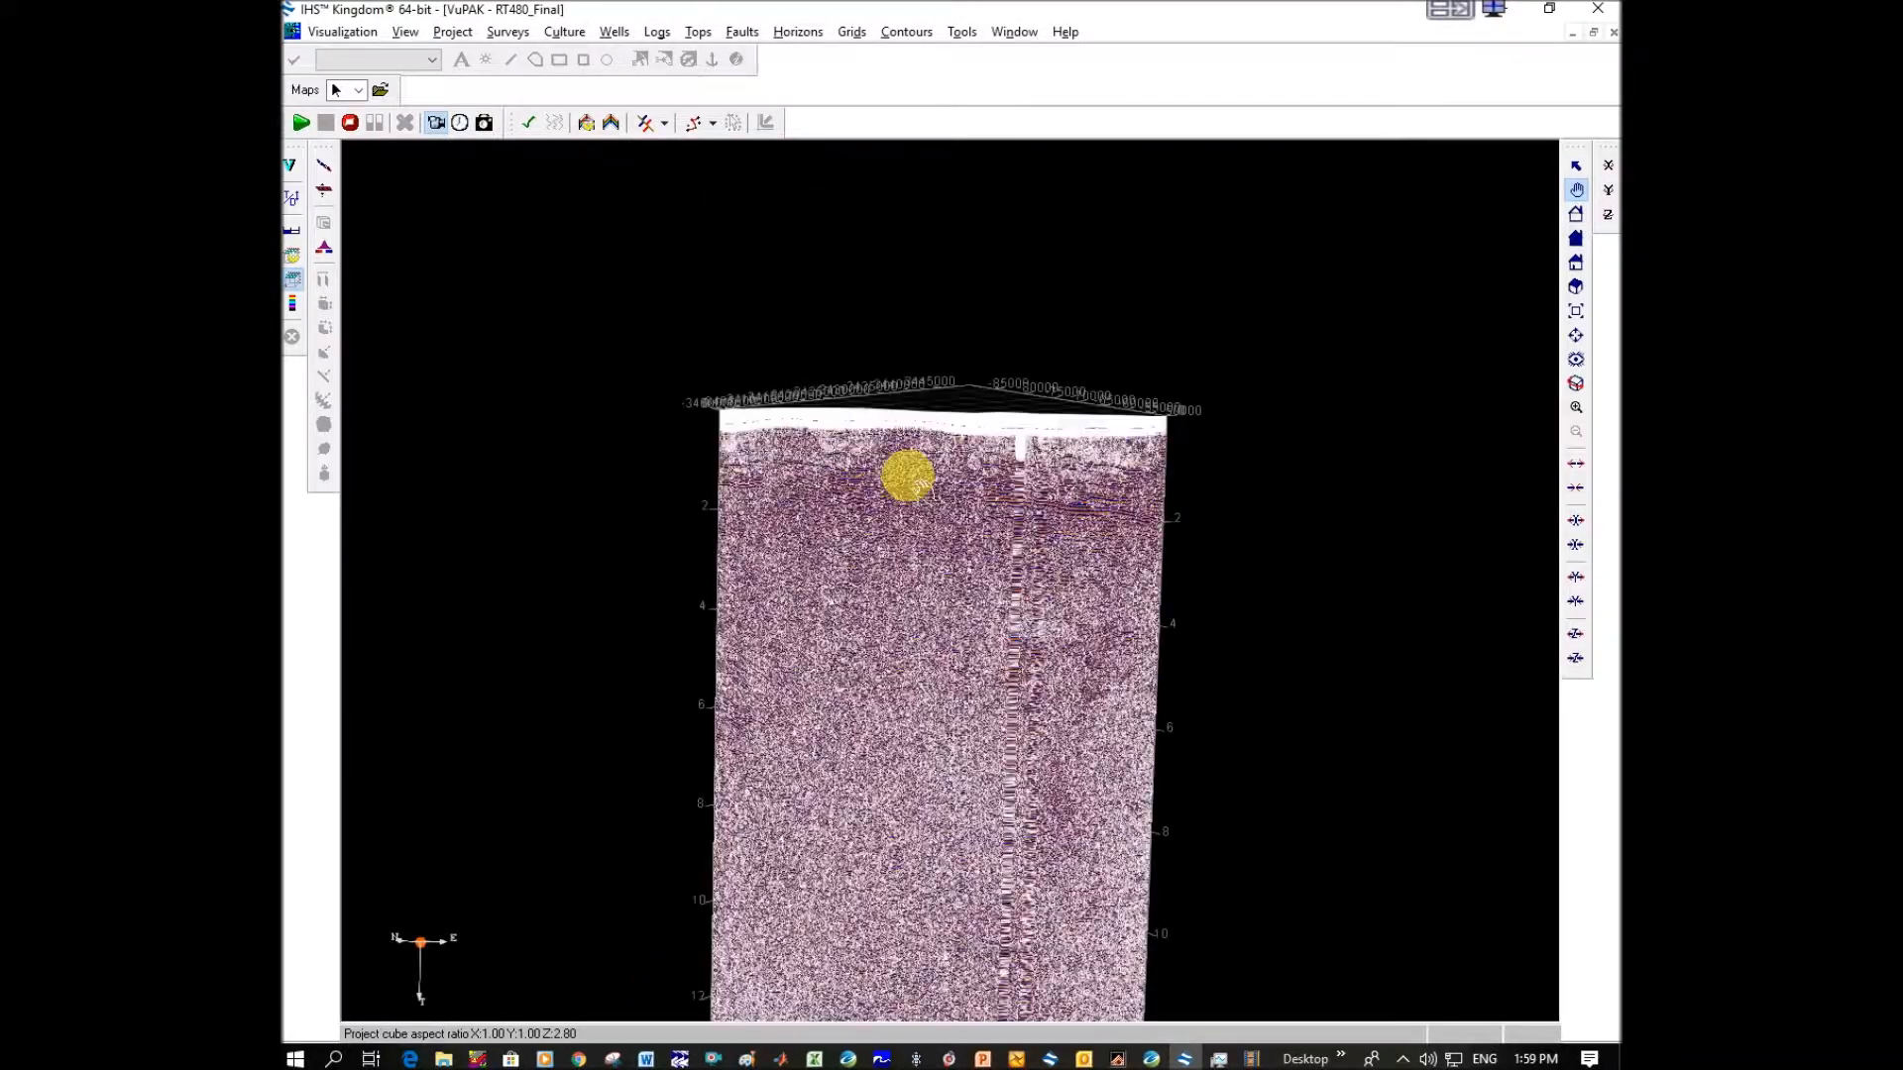
Examine the uncorrected NEGCOORD section along its length for stretched trace zones to compare with the fixed-coordinate section.
{"action": "scroll", "coordinate": [916, 478], "scroll_direction": "up", "scroll_amount": 3}
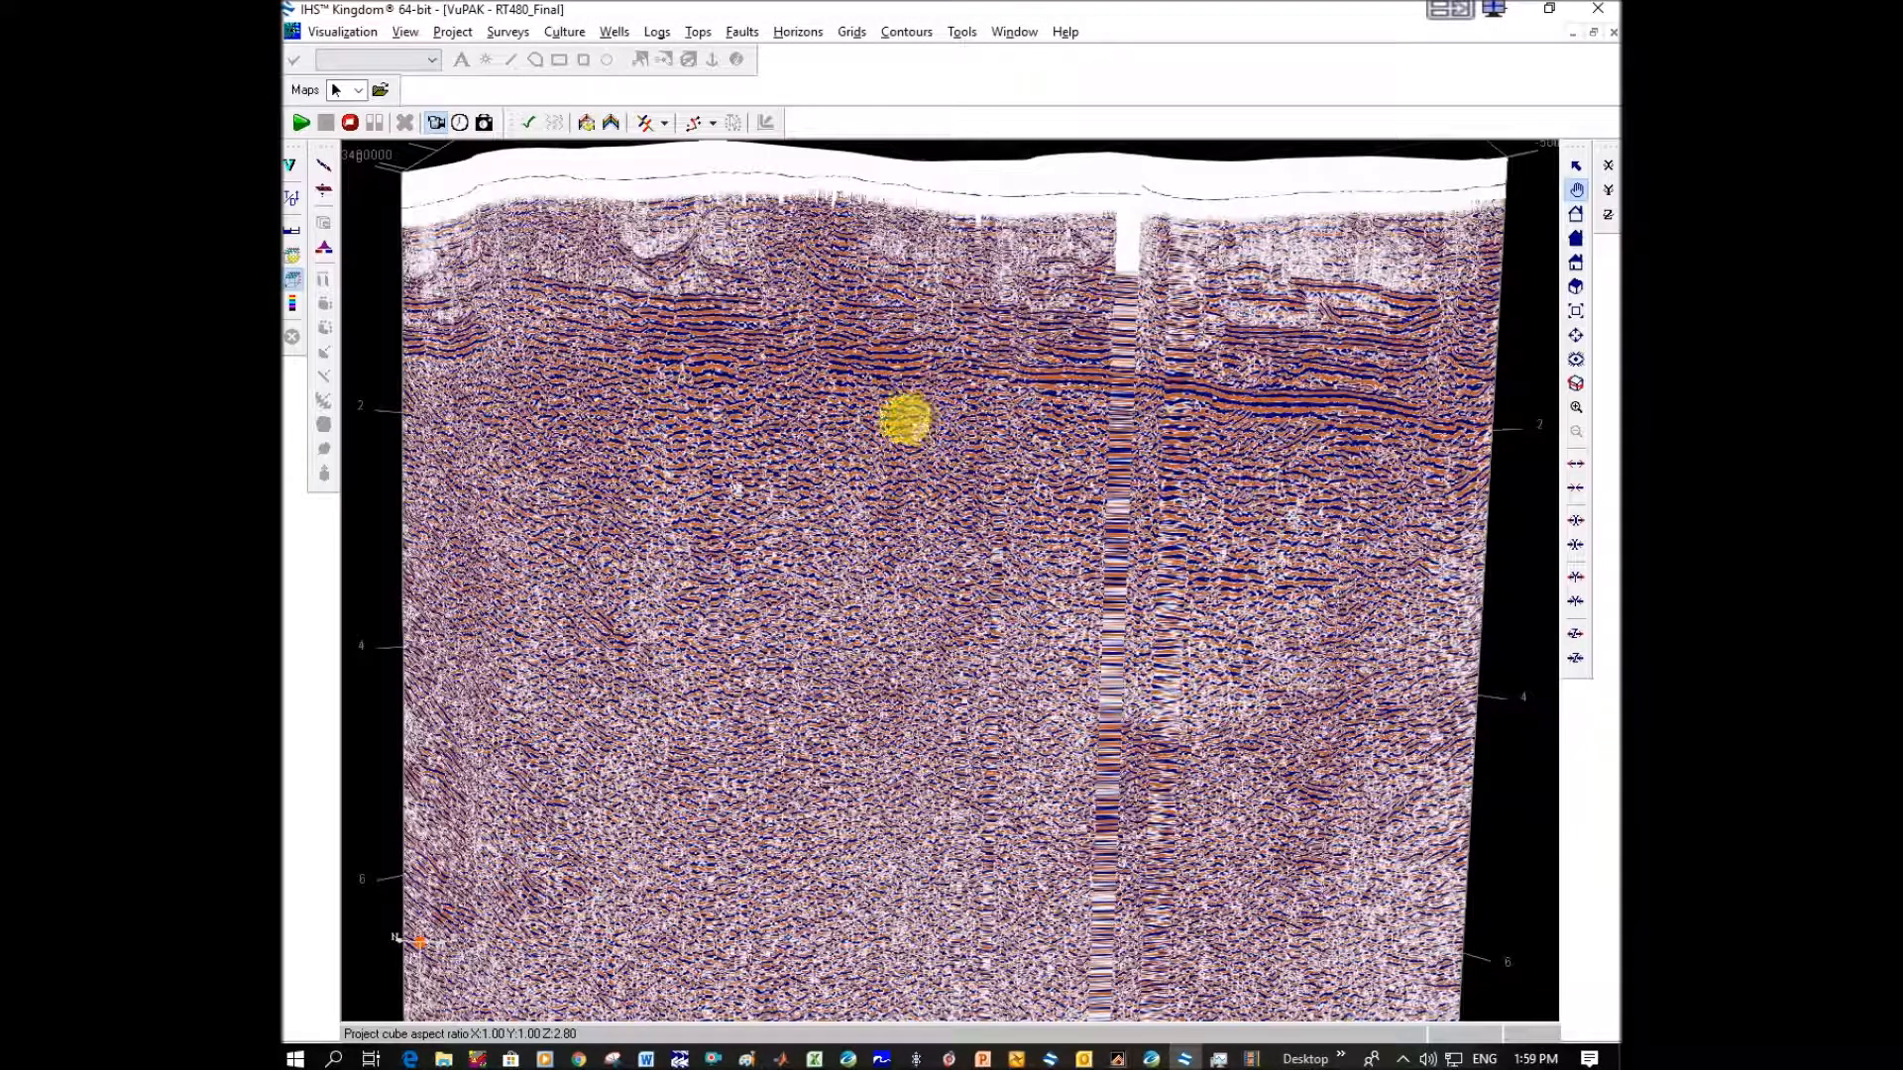
{"action": "scroll", "coordinate": [973, 511], "scroll_direction": "up", "scroll_amount": 5}
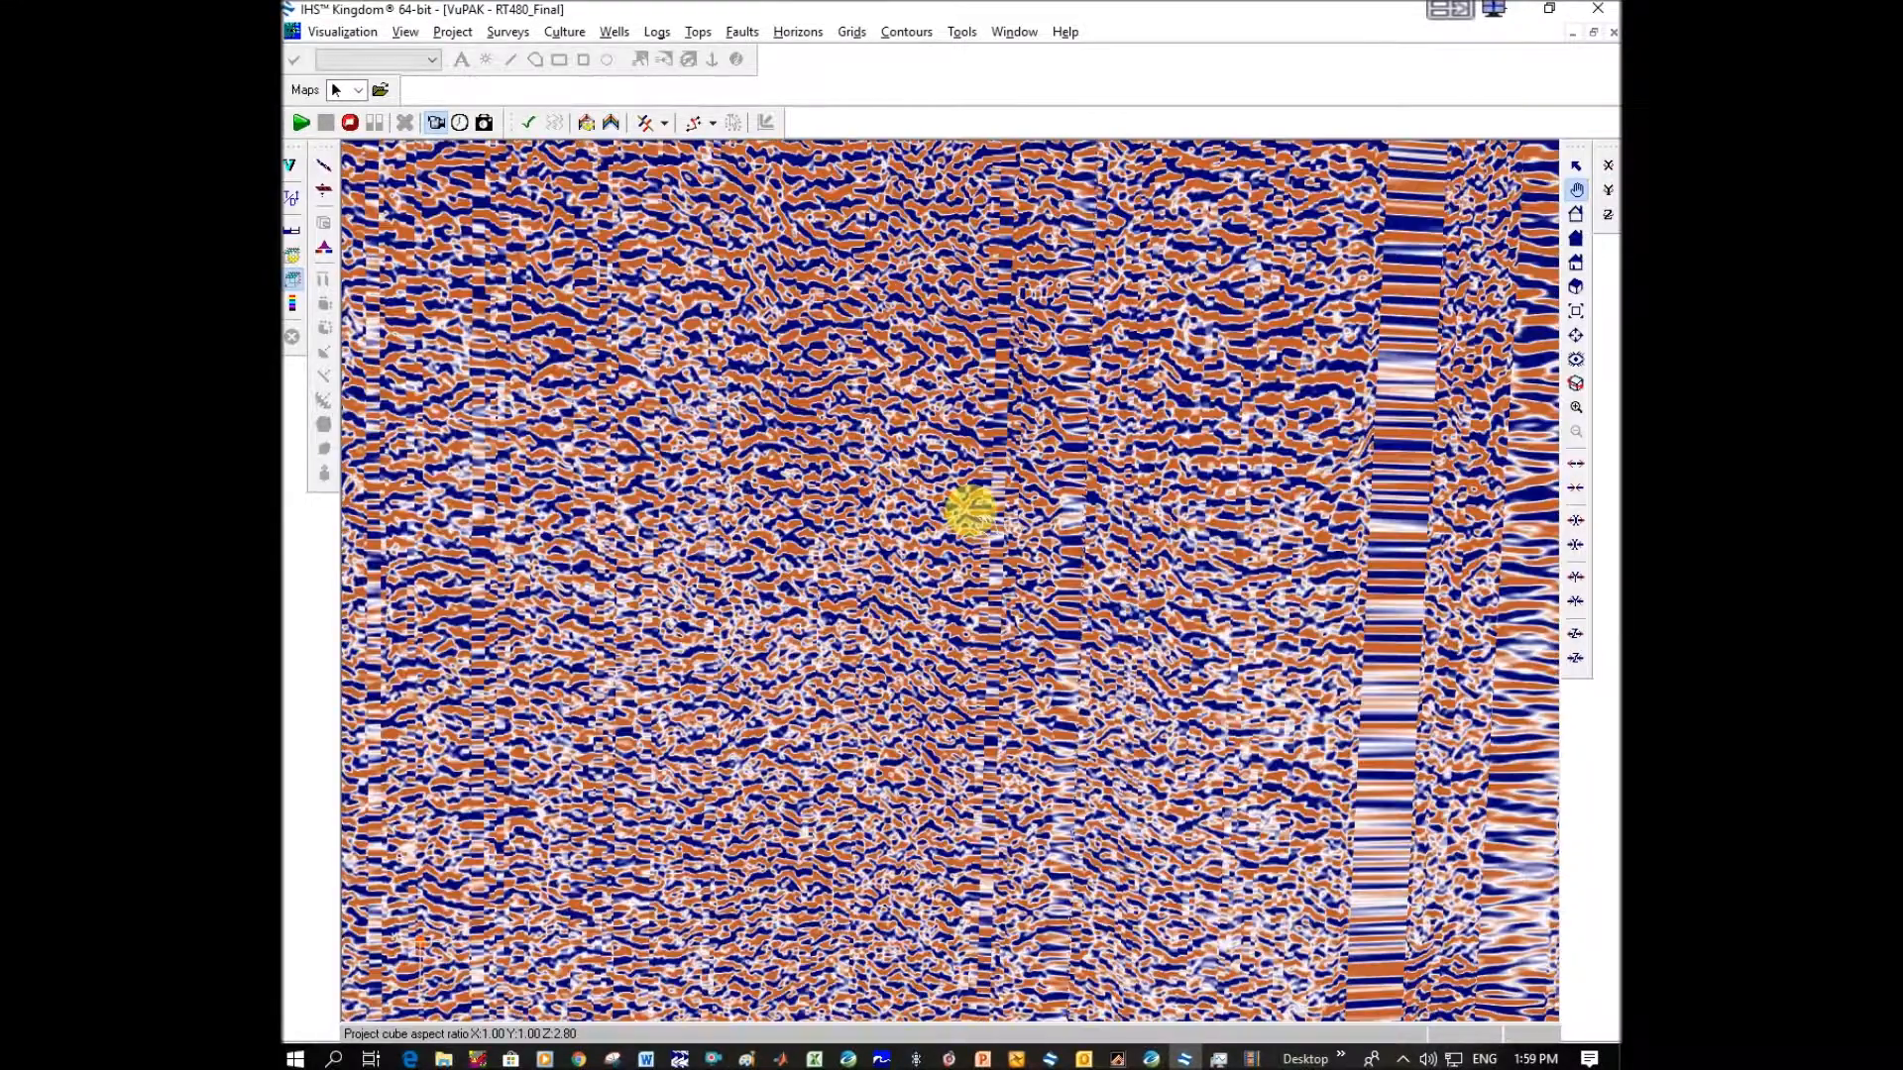
{"action": "scroll", "coordinate": [812, 486], "scroll_direction": "up", "scroll_amount": 3}
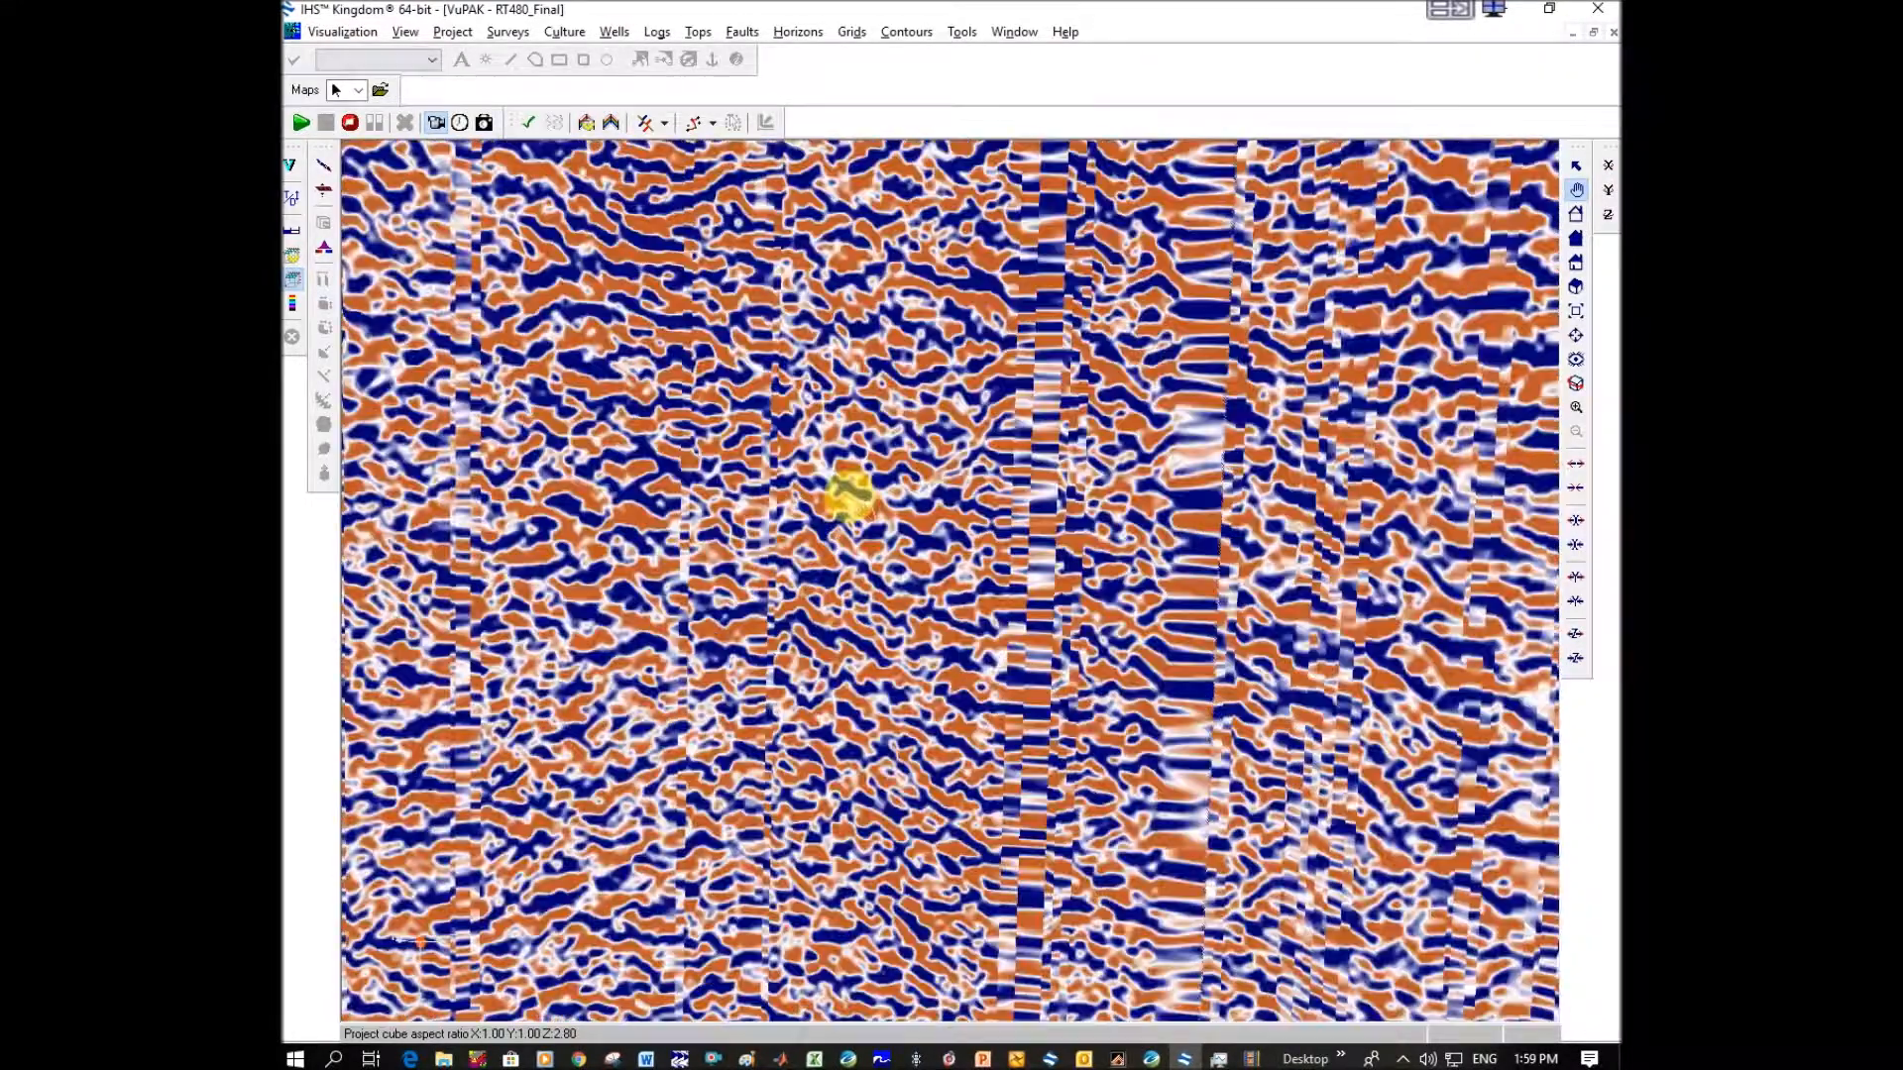
{"action": "scroll", "coordinate": [848, 495], "scroll_direction": "up", "scroll_amount": 3}
{"action": "left_click_drag", "start_coordinate": [699, 473], "coordinate": [1159, 491]}
{"action": "left_click_drag", "start_coordinate": [778, 487], "coordinate": [1199, 491]}
{"action": "left_click_drag", "start_coordinate": [815, 485], "coordinate": [923, 457]}
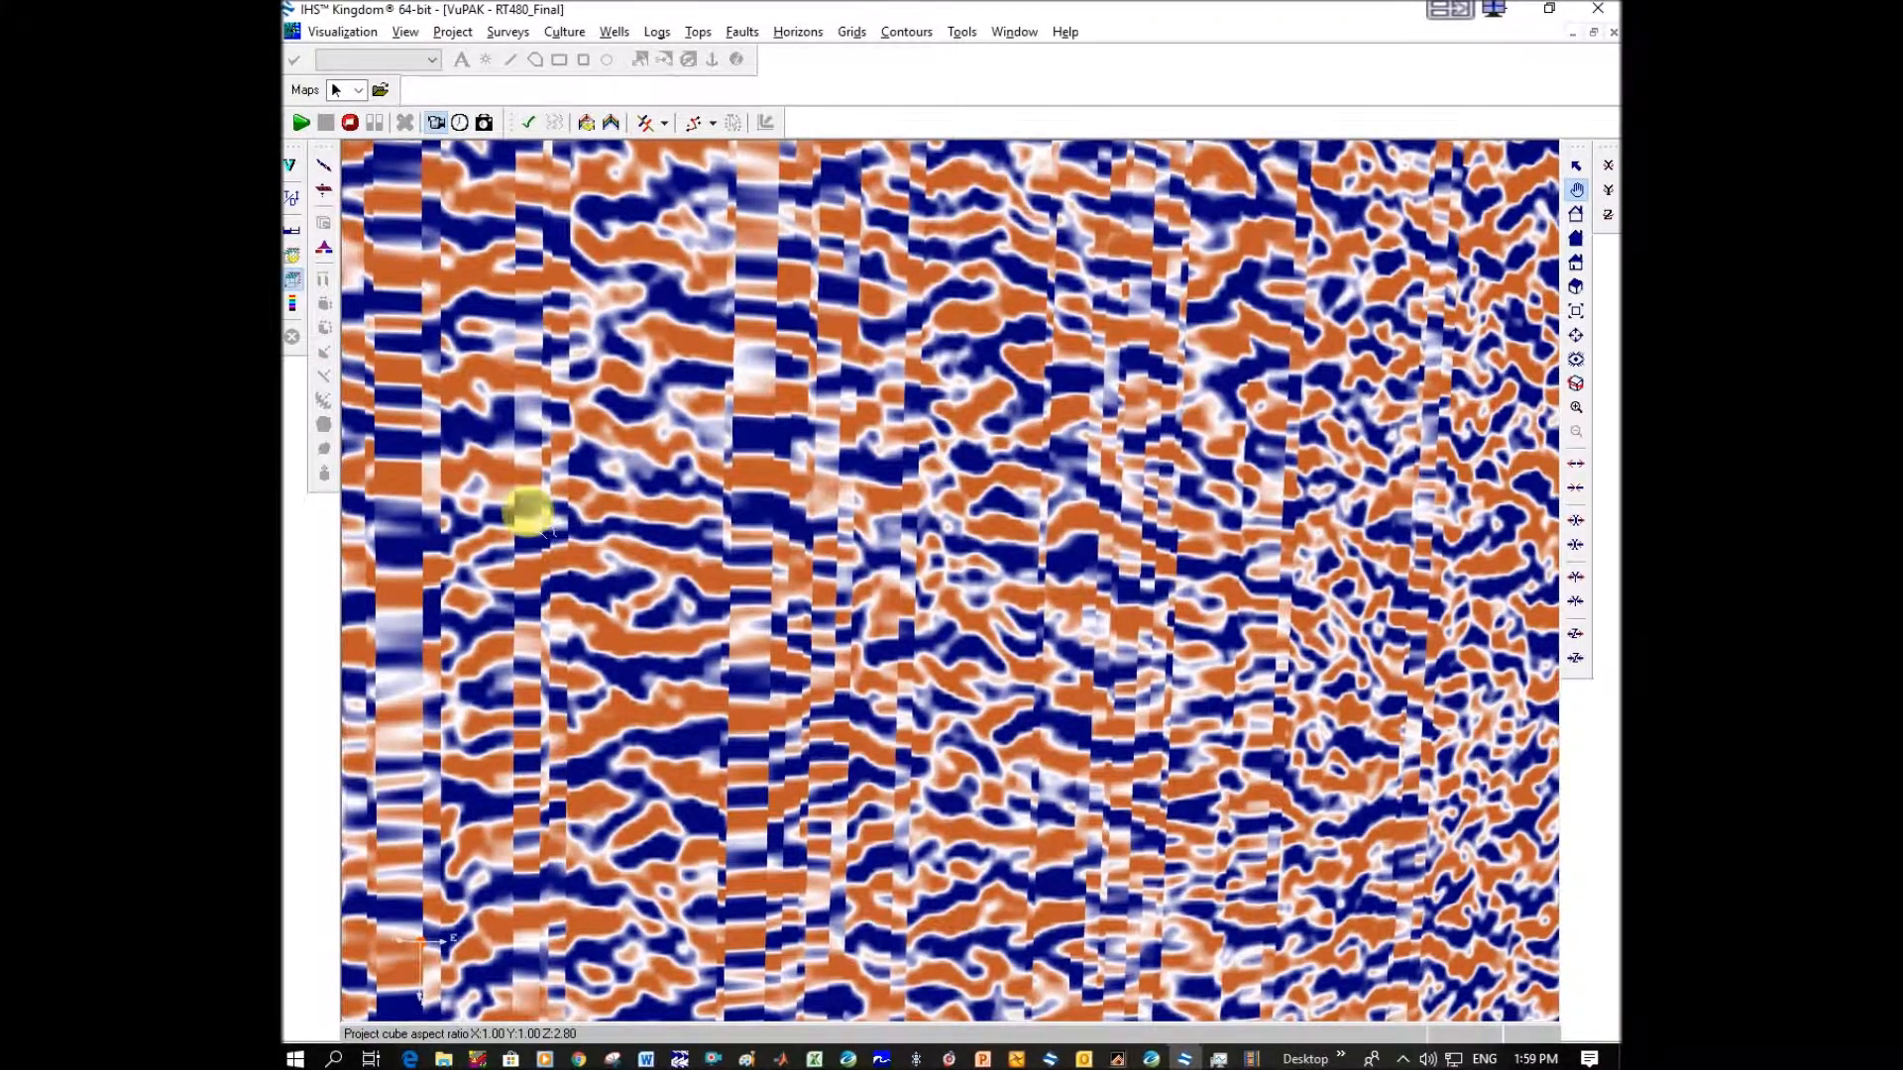
{"action": "left_click_drag", "start_coordinate": [527, 512], "coordinate": [947, 504]}
{"action": "left_click_drag", "start_coordinate": [645, 497], "coordinate": [1326, 502]}
{"action": "left_click_drag", "start_coordinate": [741, 495], "coordinate": [955, 510]}
{"action": "left_click_drag", "start_coordinate": [730, 489], "coordinate": [1037, 515]}
{"action": "left_click_drag", "start_coordinate": [716, 471], "coordinate": [987, 500]}
{"action": "left_click_drag", "start_coordinate": [684, 480], "coordinate": [1276, 460]}
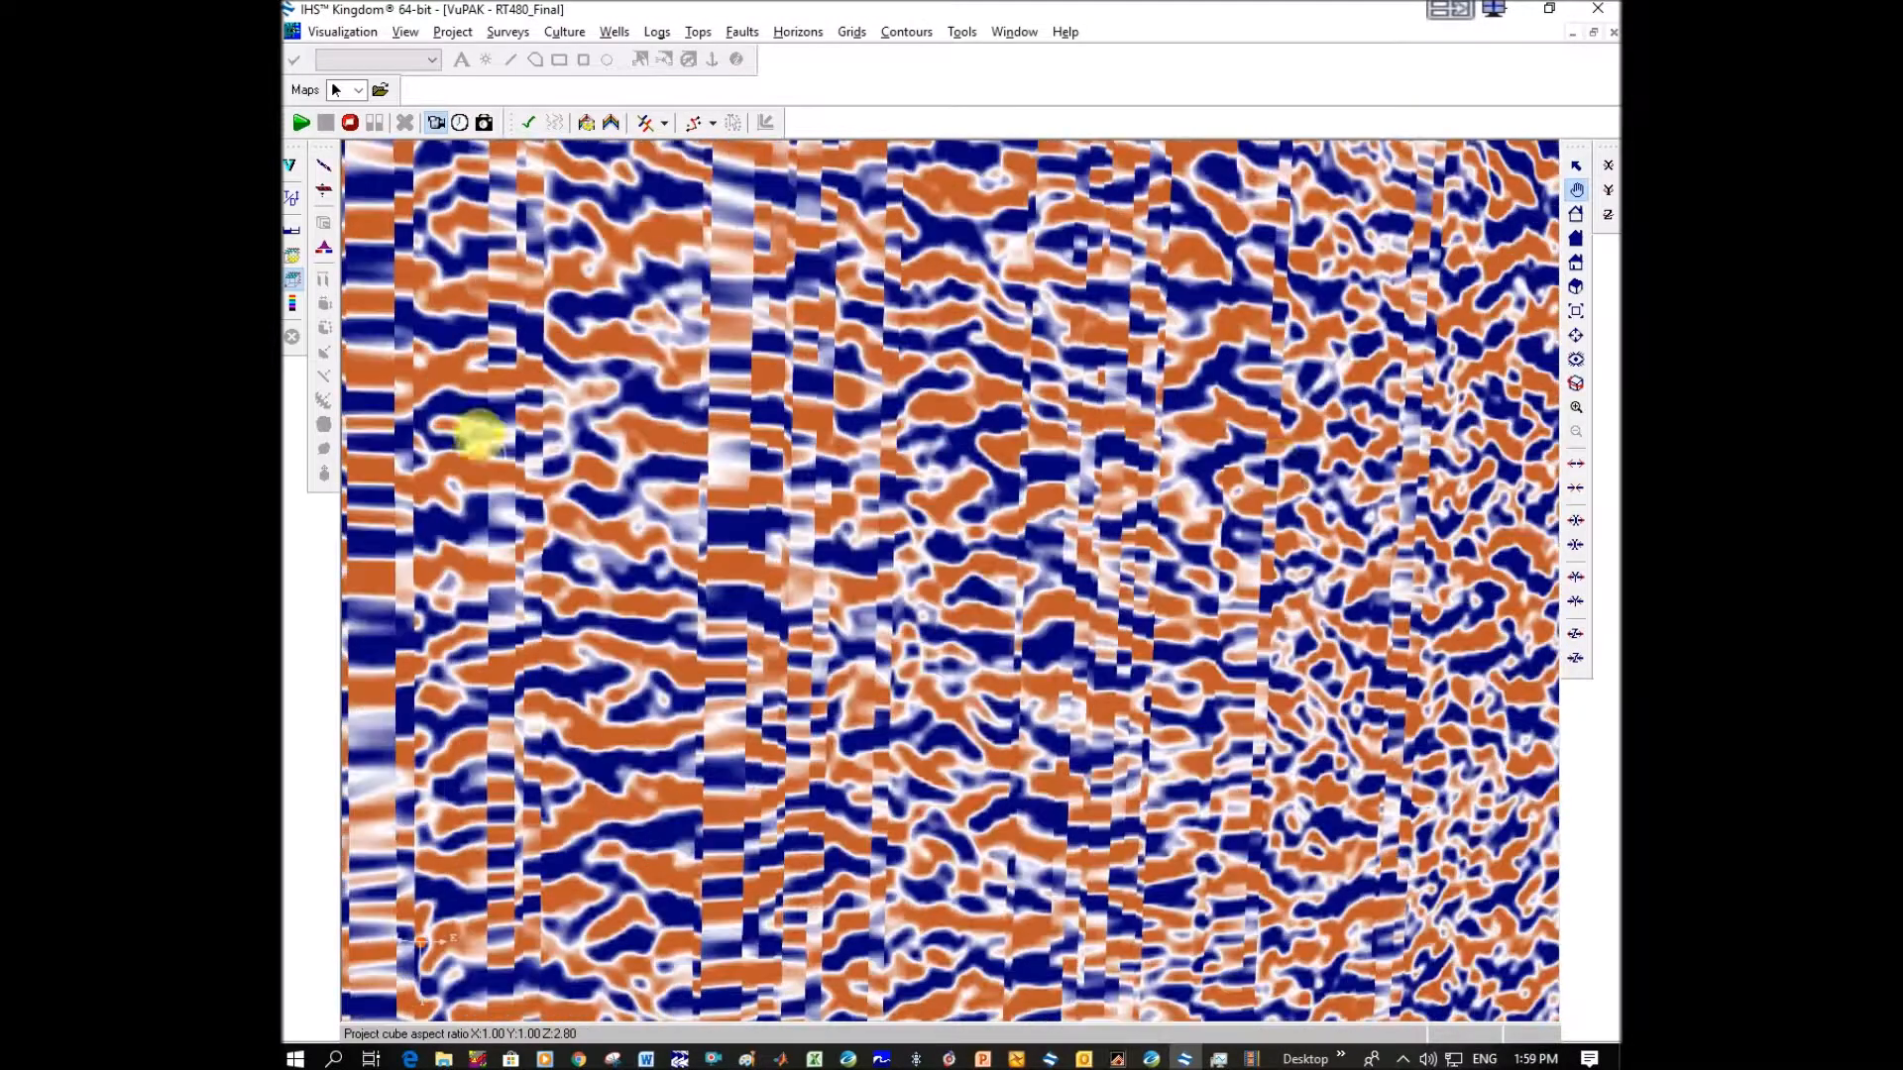
{"action": "left_click_drag", "start_coordinate": [693, 483], "coordinate": [841, 452]}
{"action": "left_click_drag", "start_coordinate": [1288, 485], "coordinate": [843, 460]}
{"action": "scroll", "coordinate": [907, 461], "scroll_direction": "down", "scroll_amount": 10}
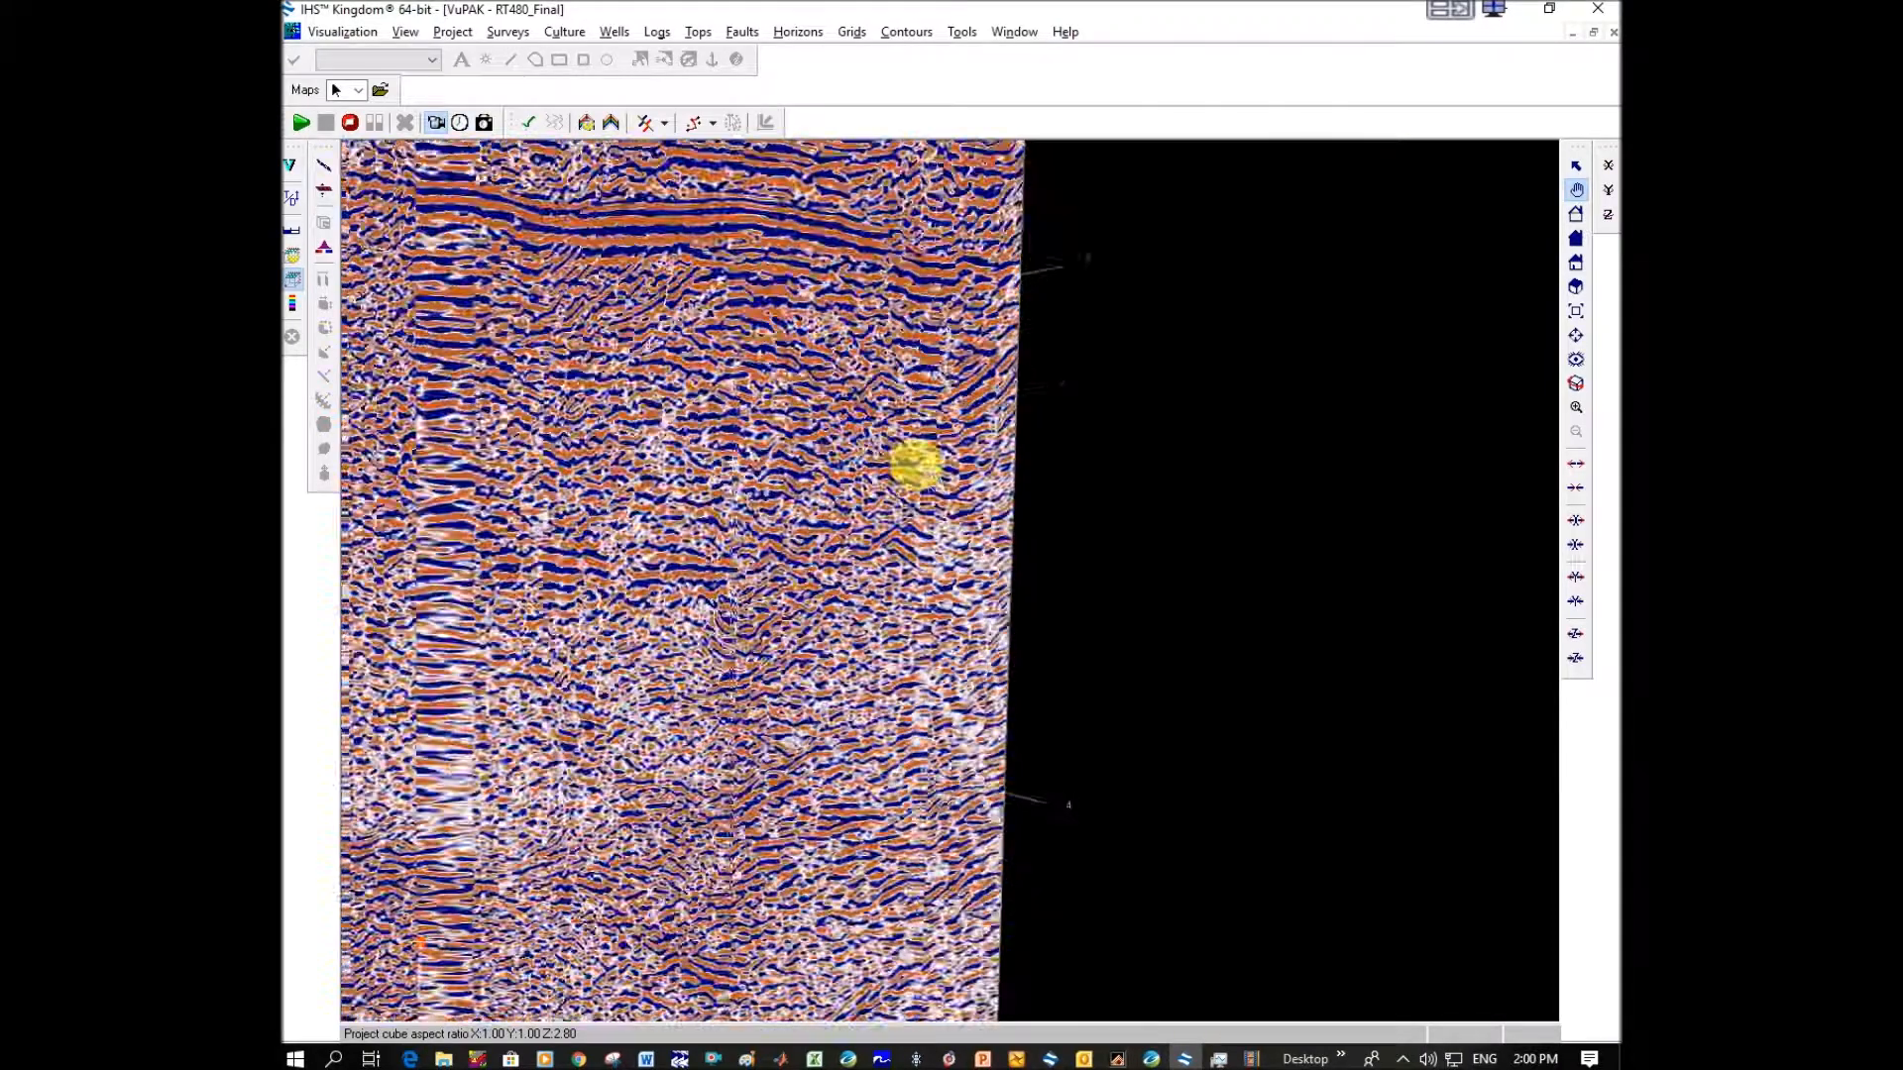
{"action": "left_click_drag", "start_coordinate": [799, 423], "coordinate": [895, 424]}
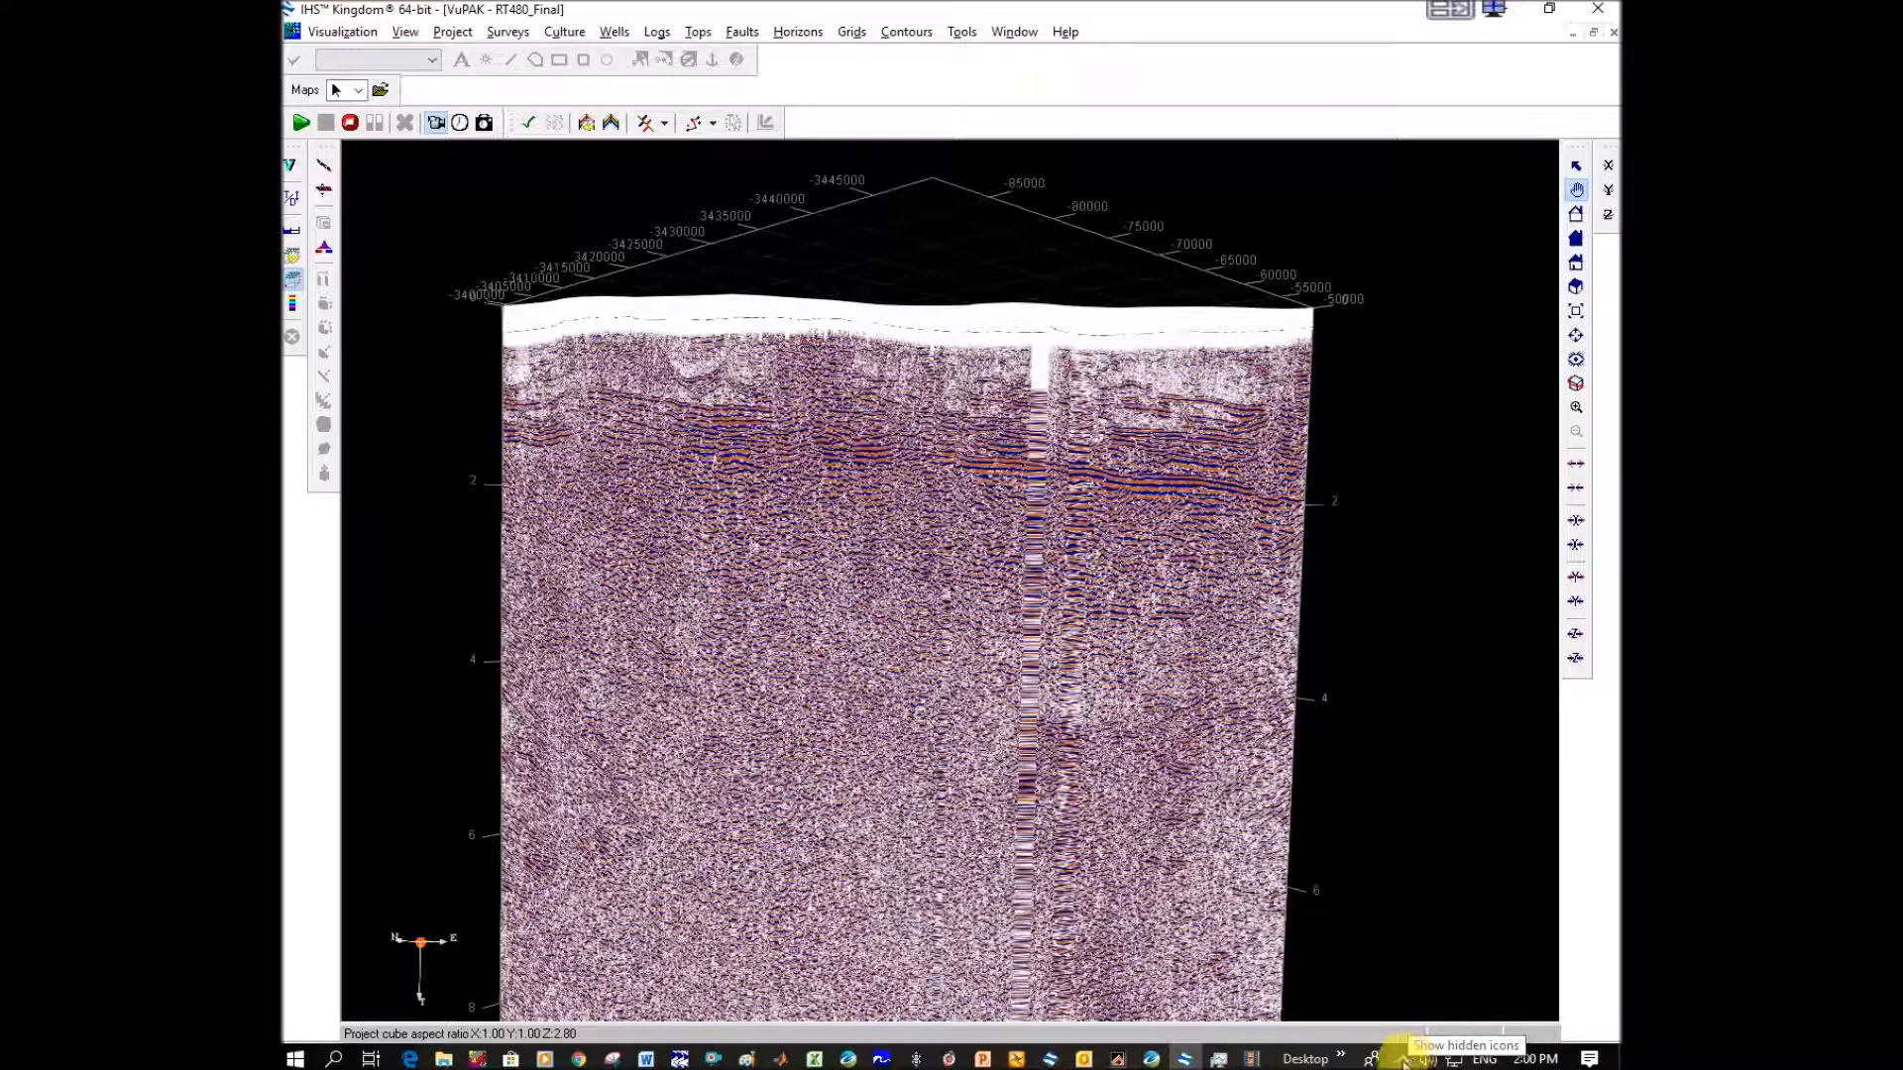
{"action": "left_click", "coordinate": [1402, 1060]}
{"action": "right_click", "coordinate": [1343, 1026]}
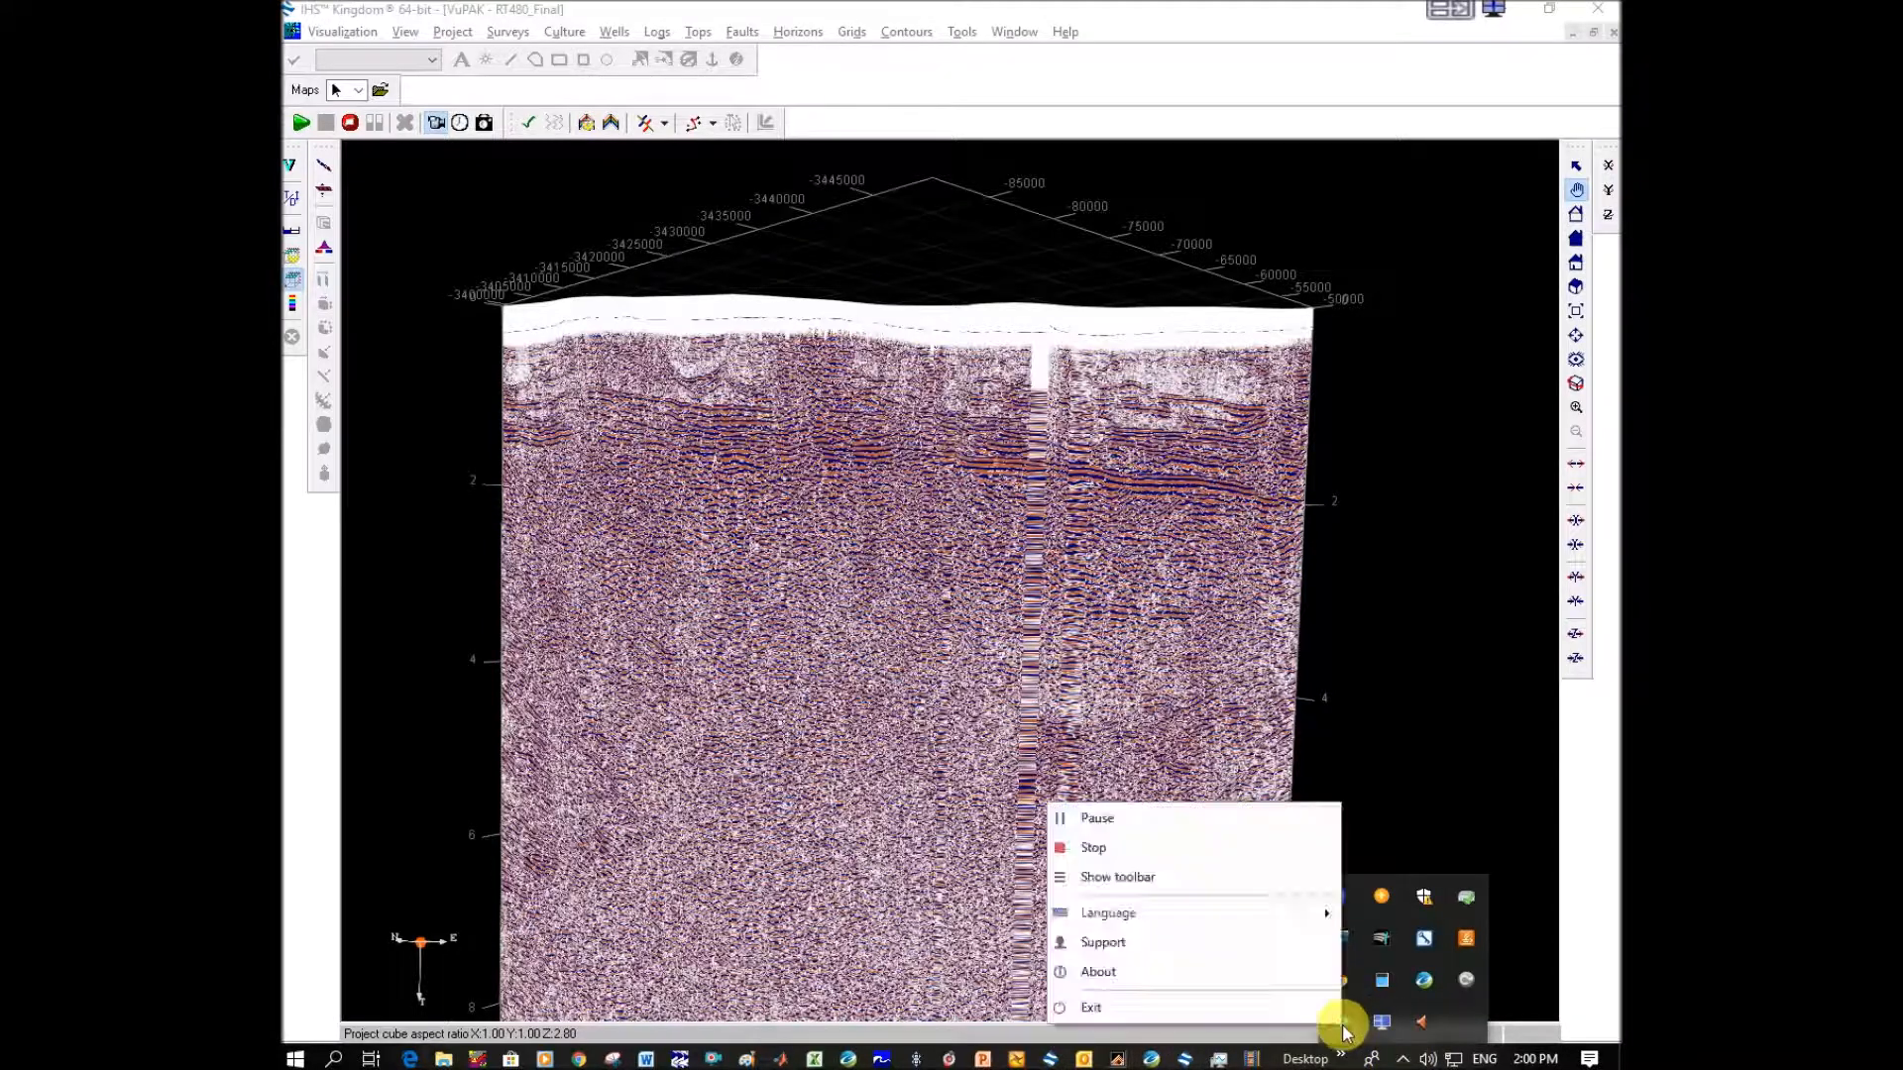